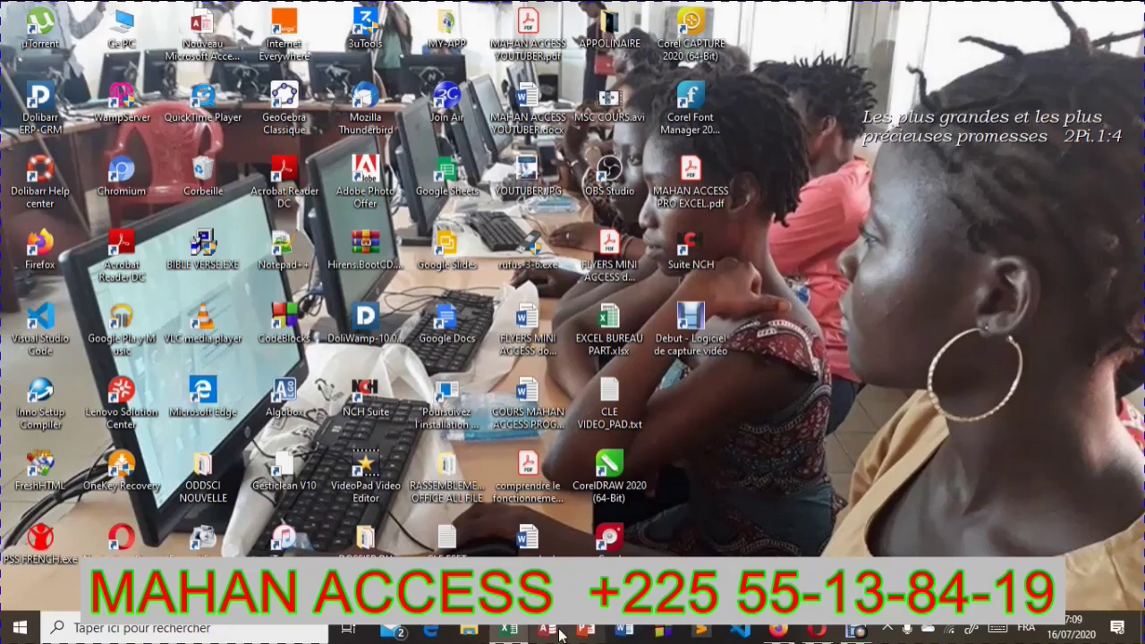
# Switch to the Excel workbook EXCEL BUREAU PART.xlsx and maximize its window.
pyautogui.click(510, 630)
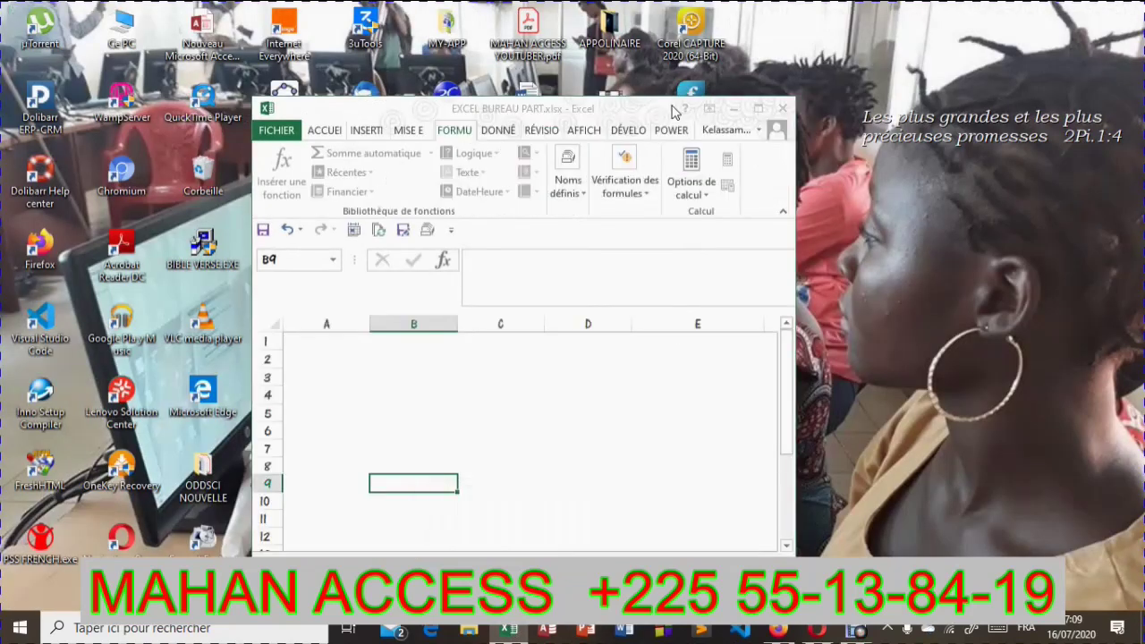
pyautogui.click(761, 113)
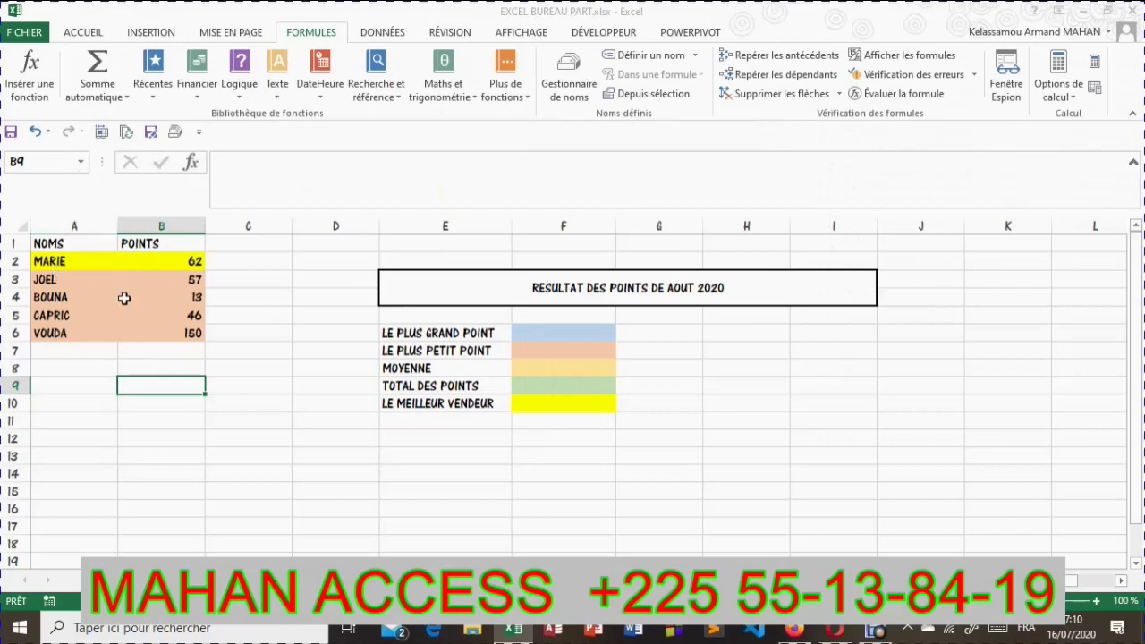
# Examine the names and points in A2:B6 and the empty result cells F6 to F10 of the August 2020 summary.
pyautogui.moveTo(49, 260); pyautogui.dragTo(161, 332)
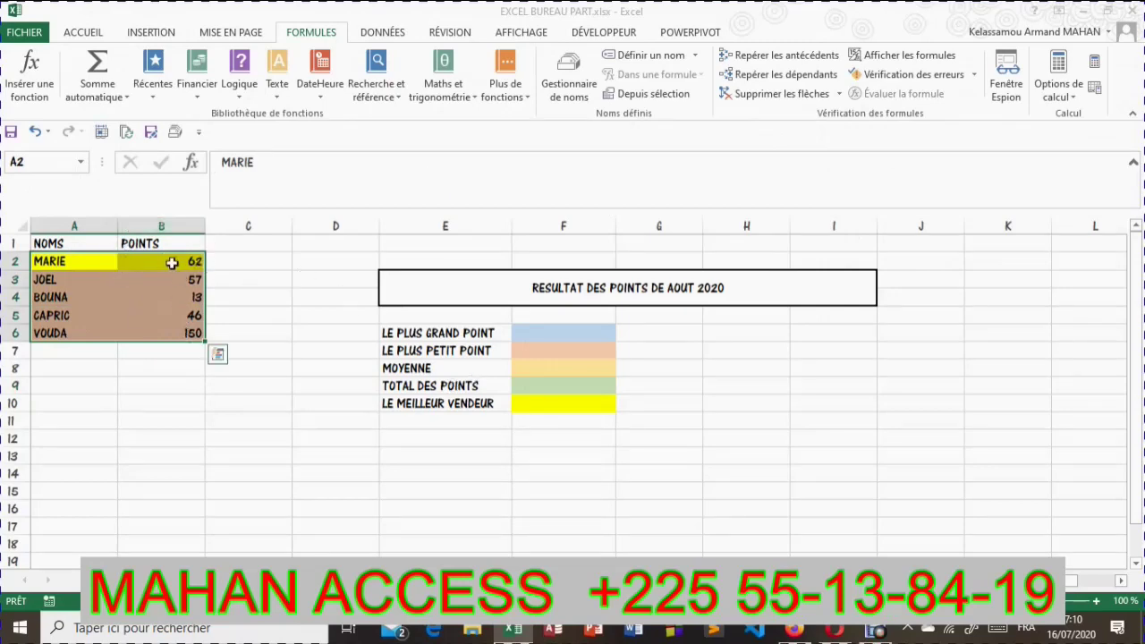
pyautogui.moveTo(170, 258); pyautogui.dragTo(180, 333)
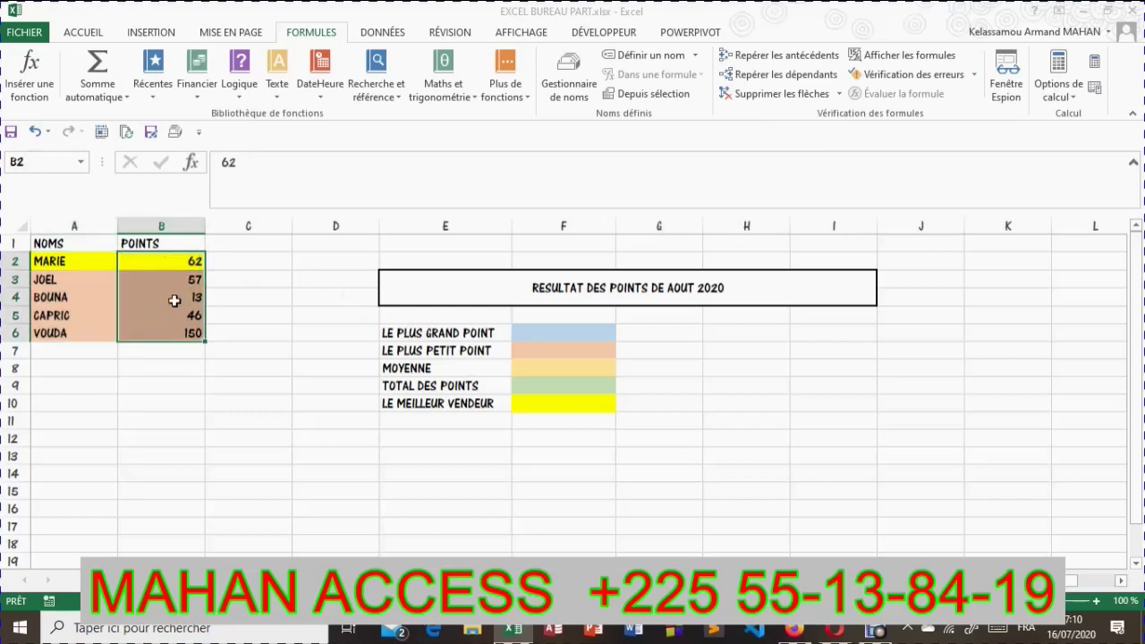
pyautogui.click(544, 332)
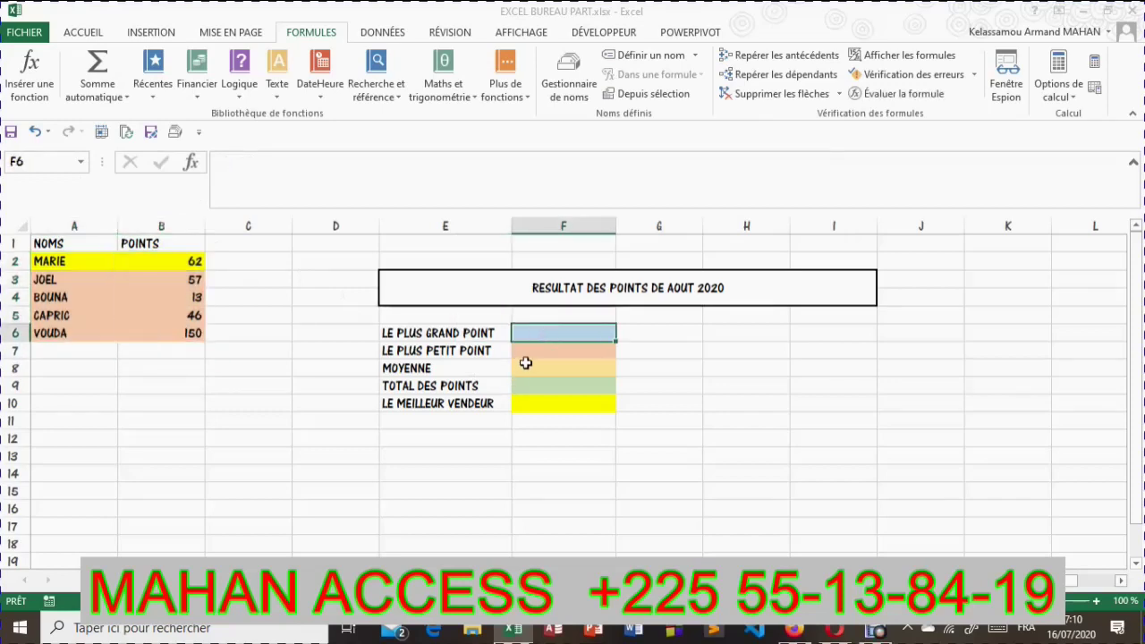
pyautogui.click(540, 351)
pyautogui.click(547, 372)
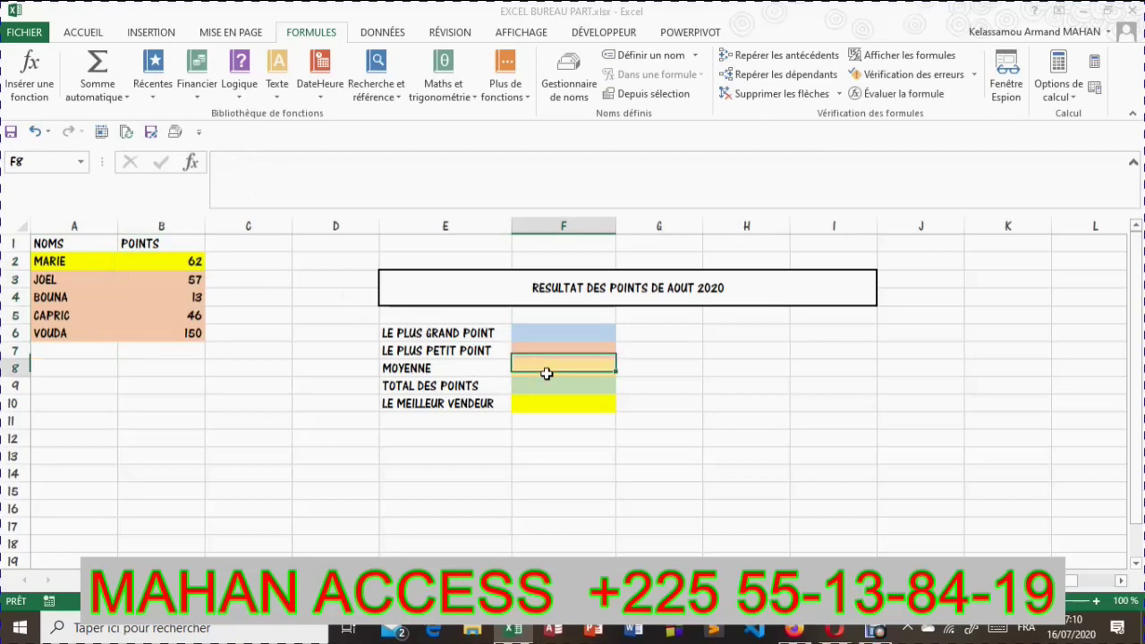
pyautogui.click(560, 386)
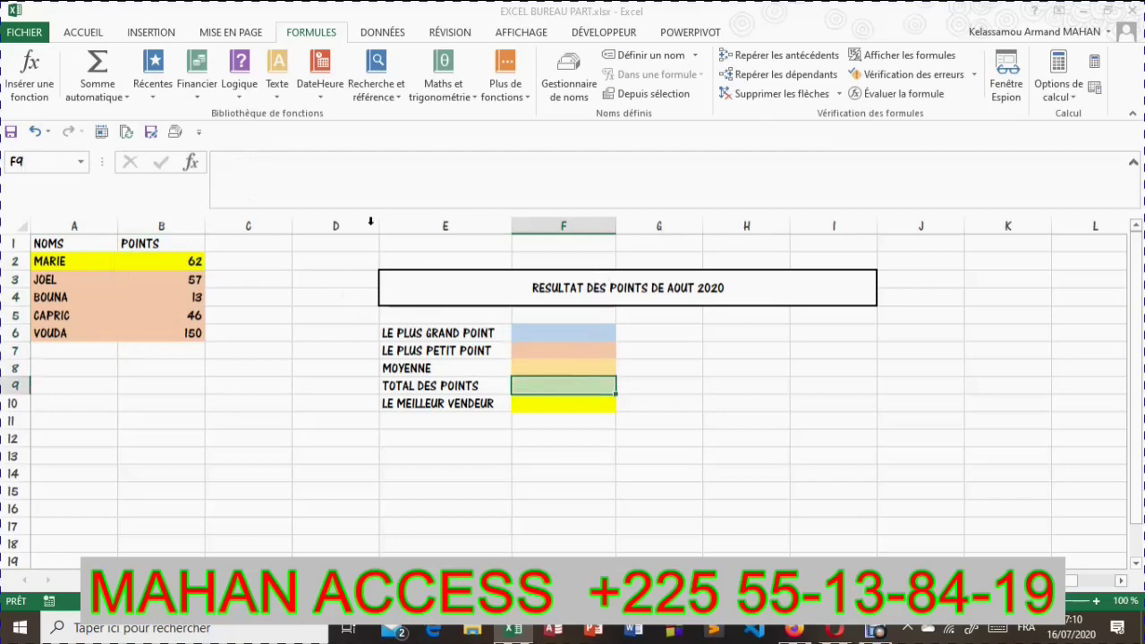
pyautogui.moveTo(168, 261); pyautogui.dragTo(175, 338)
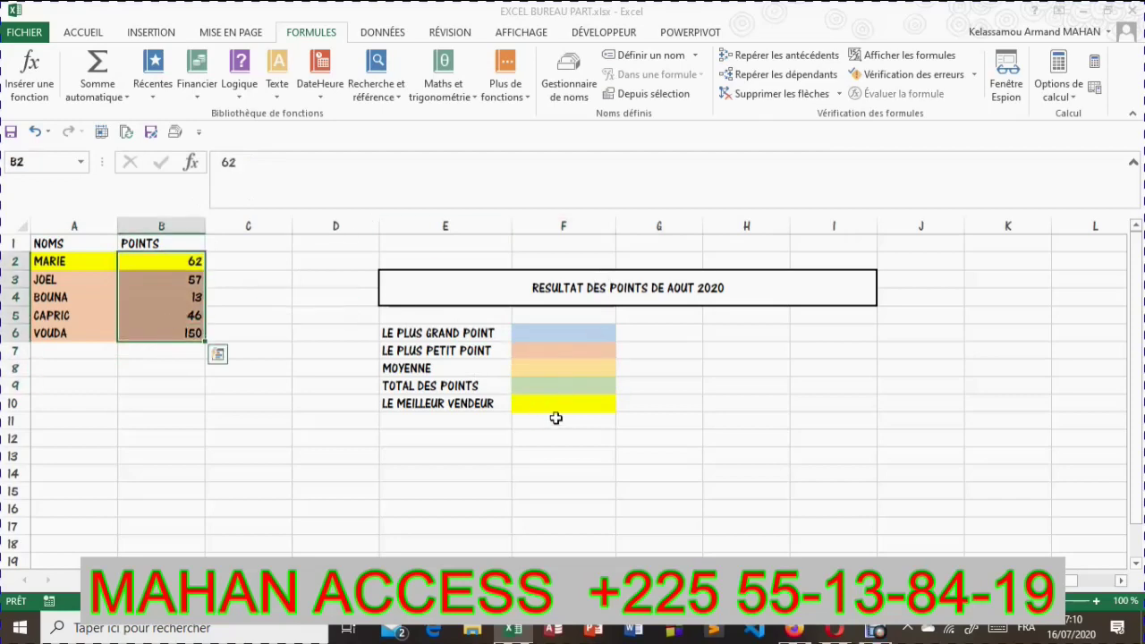
pyautogui.click(568, 405)
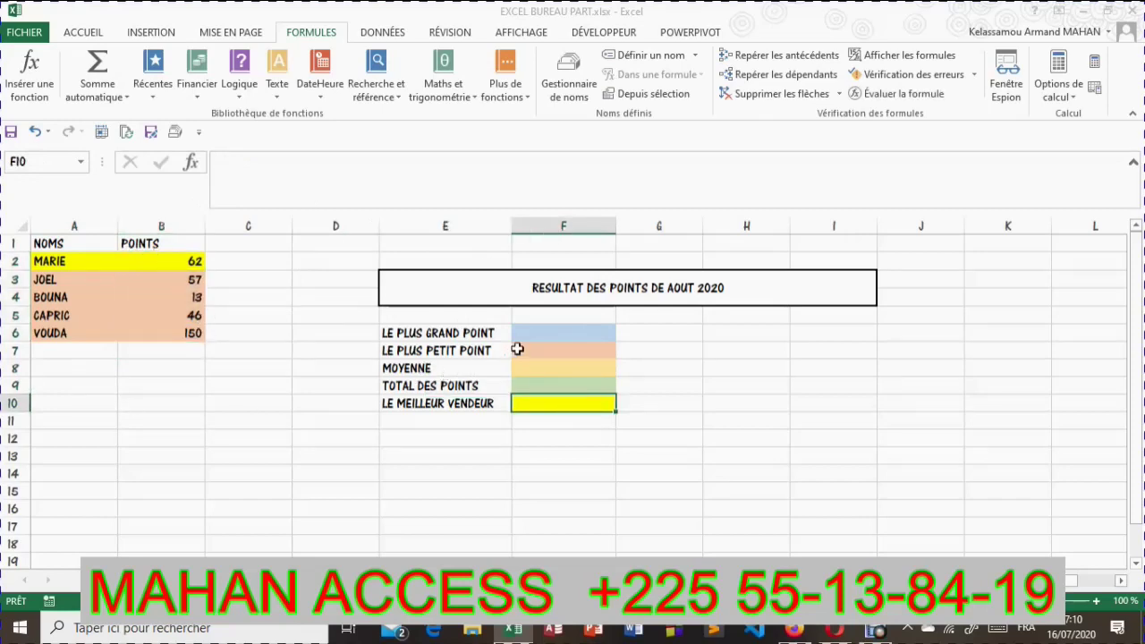
# Calculate the highest score in F6, beside LE PLUS GRAND POINT, with the formula =MAX(B2:B6).
pyautogui.click(562, 336)
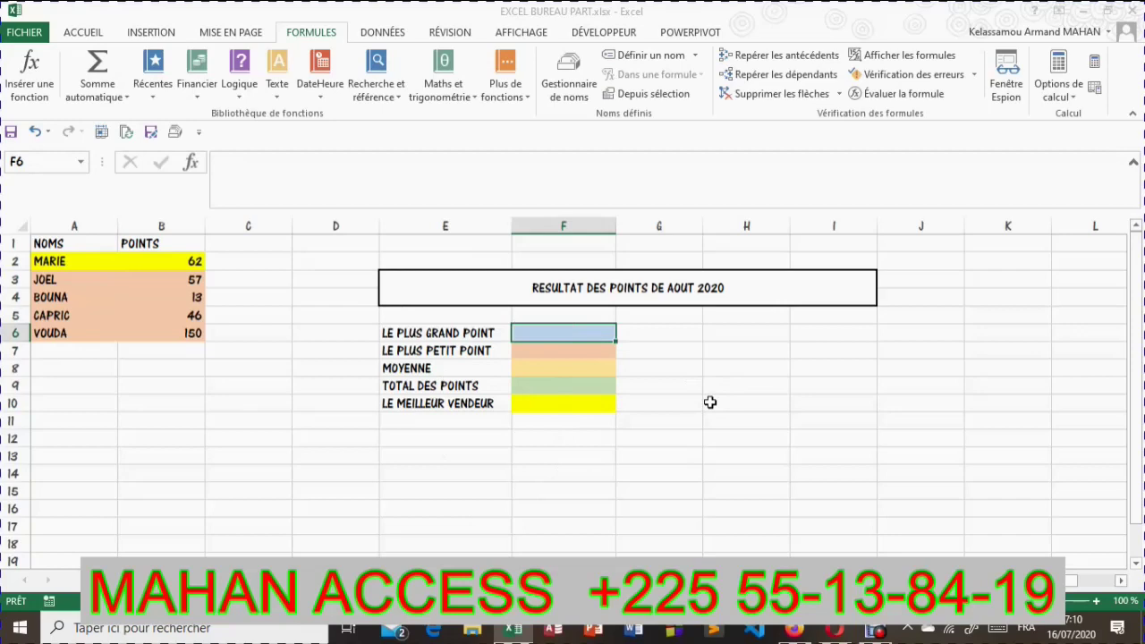
pyautogui.write('=')
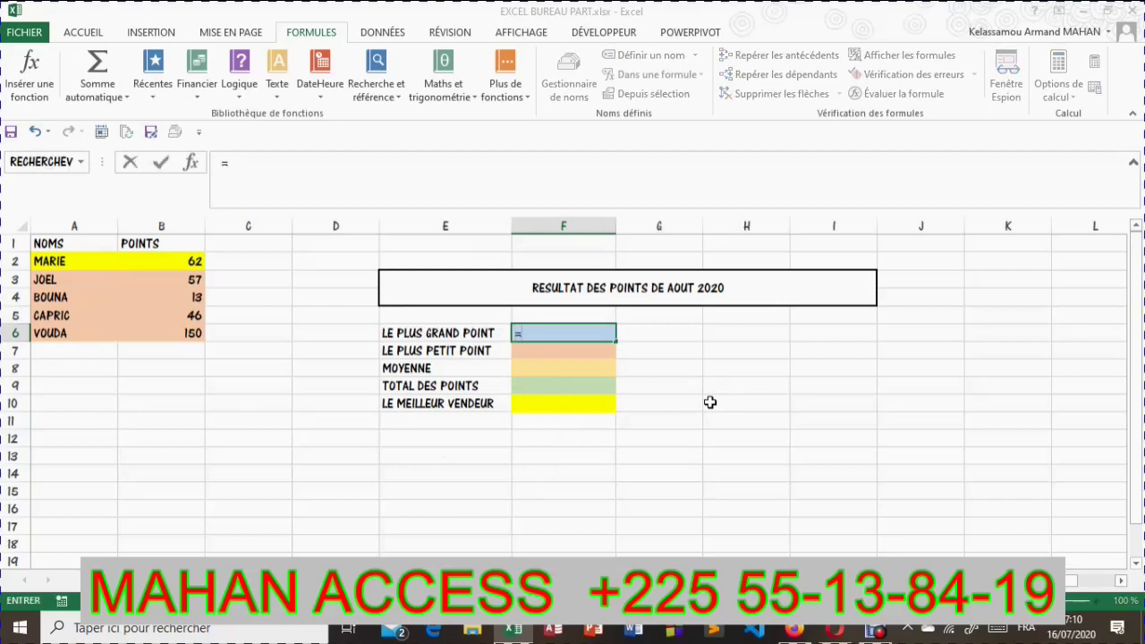
pyautogui.write('MAX')
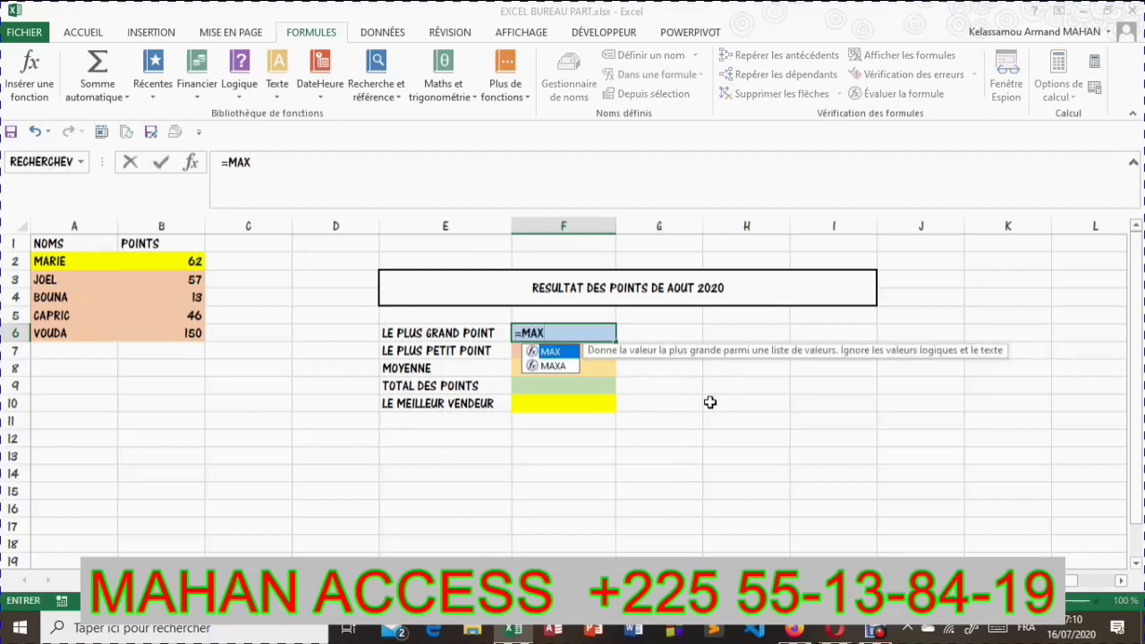
pyautogui.write('(')
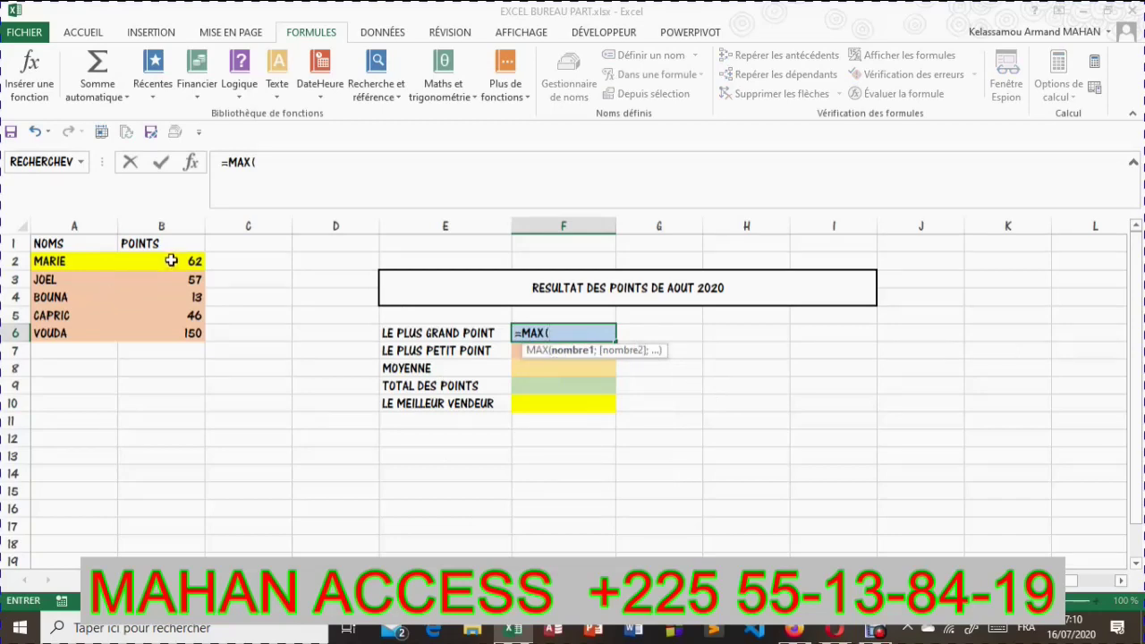
pyautogui.moveTo(172, 261); pyautogui.dragTo(161, 322)
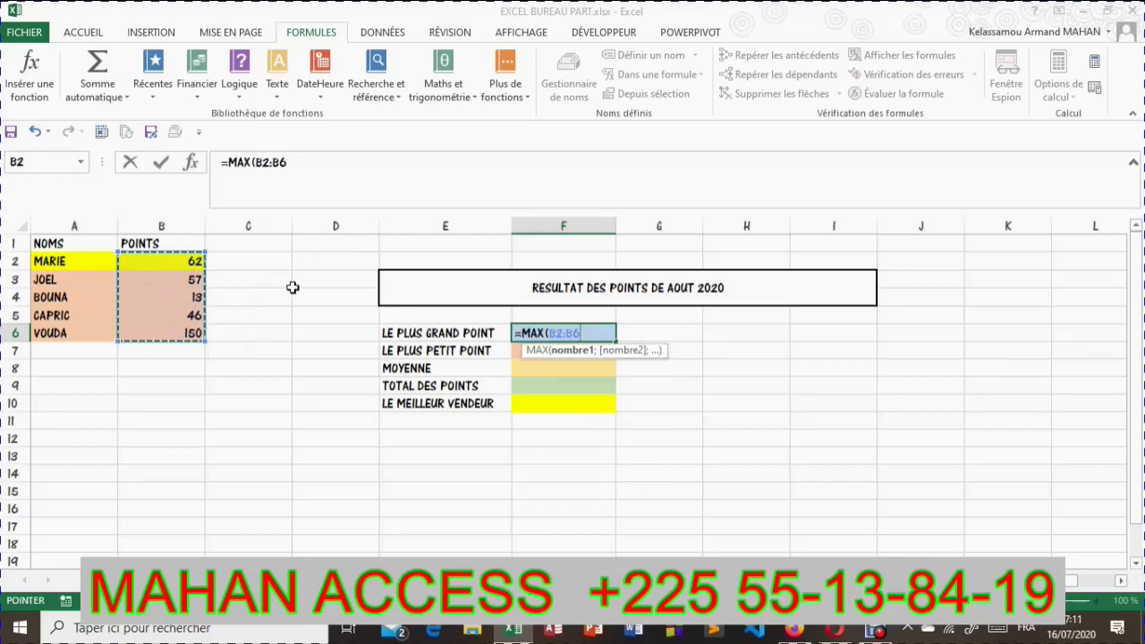
pyautogui.write(')')
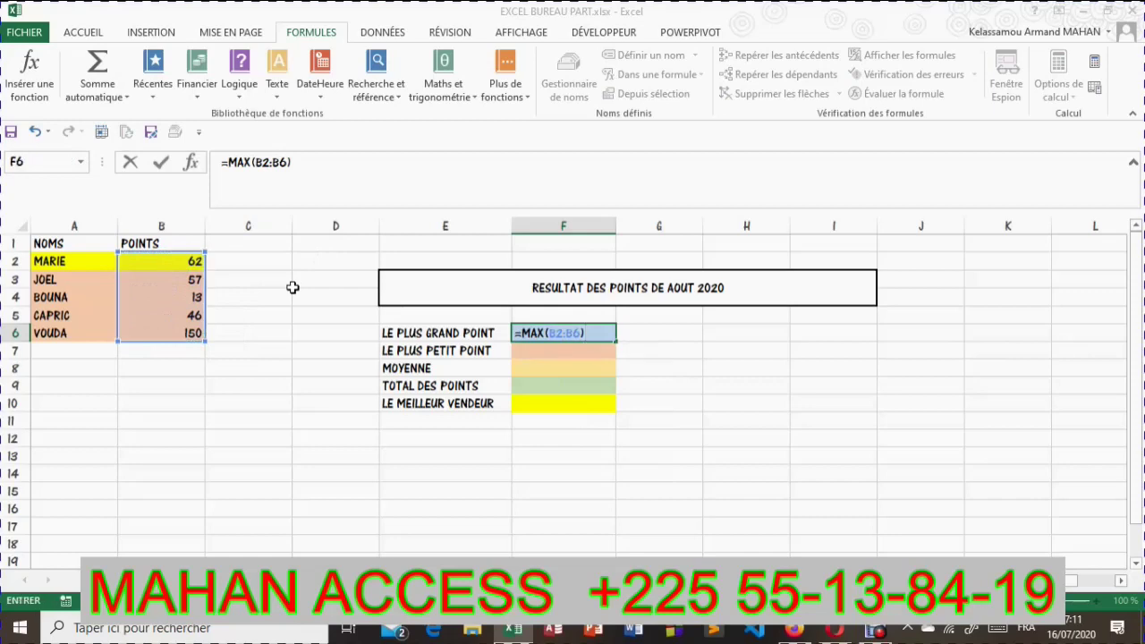
pyautogui.press('Return')
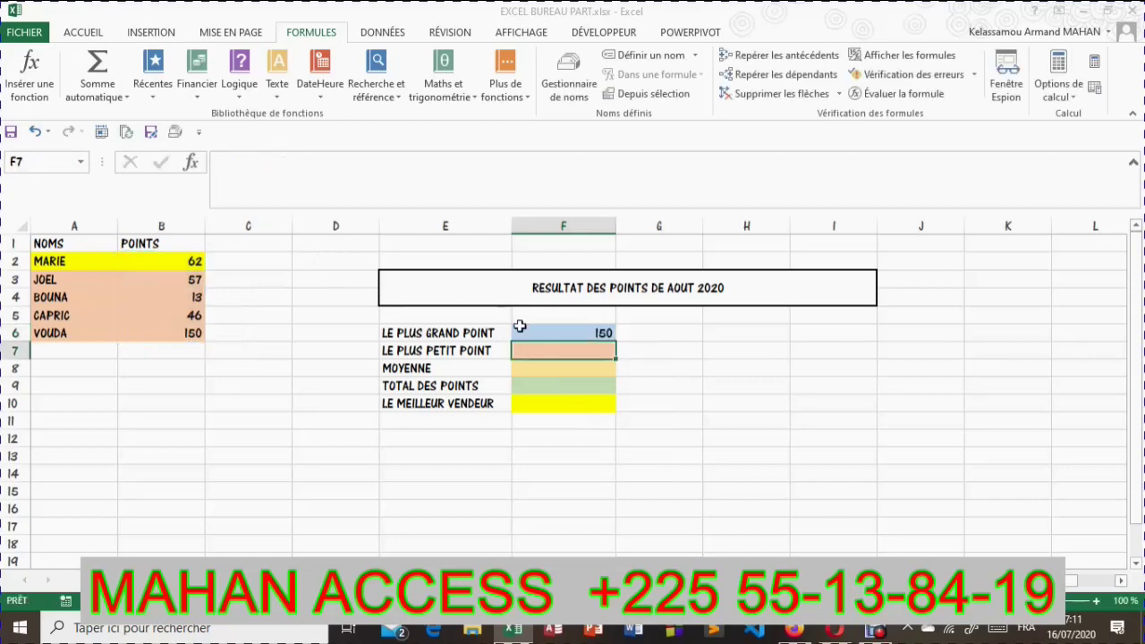
pyautogui.click(566, 333)
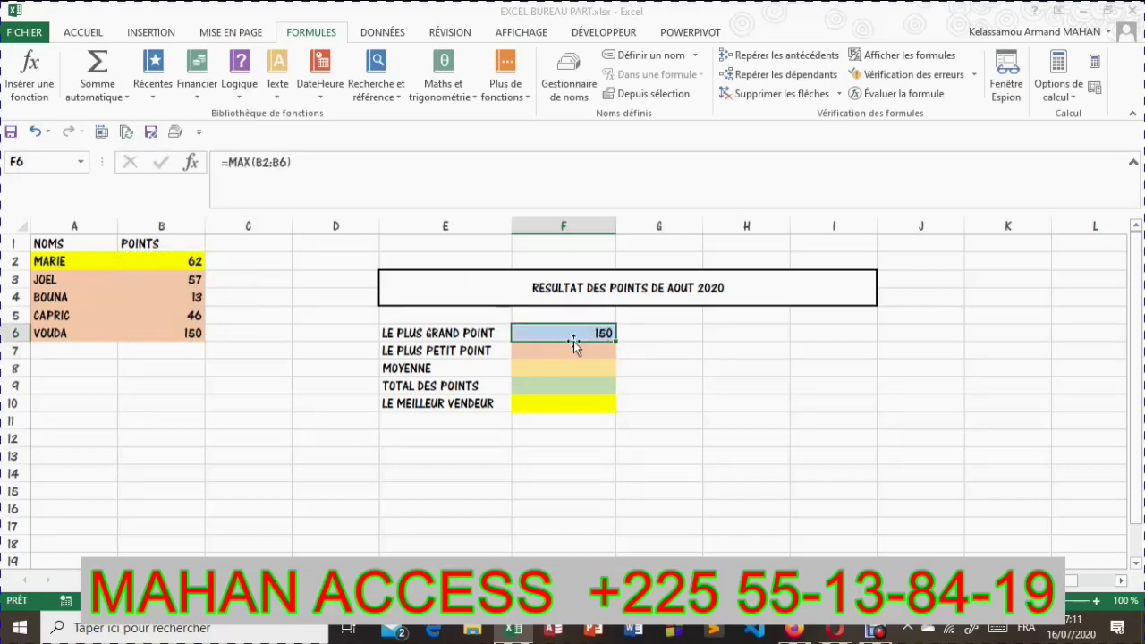
# Calculate the lowest score in F7, beside LE PLUS PETIT POINT, with the formula =MIN(B2:B6).
pyautogui.click(572, 350)
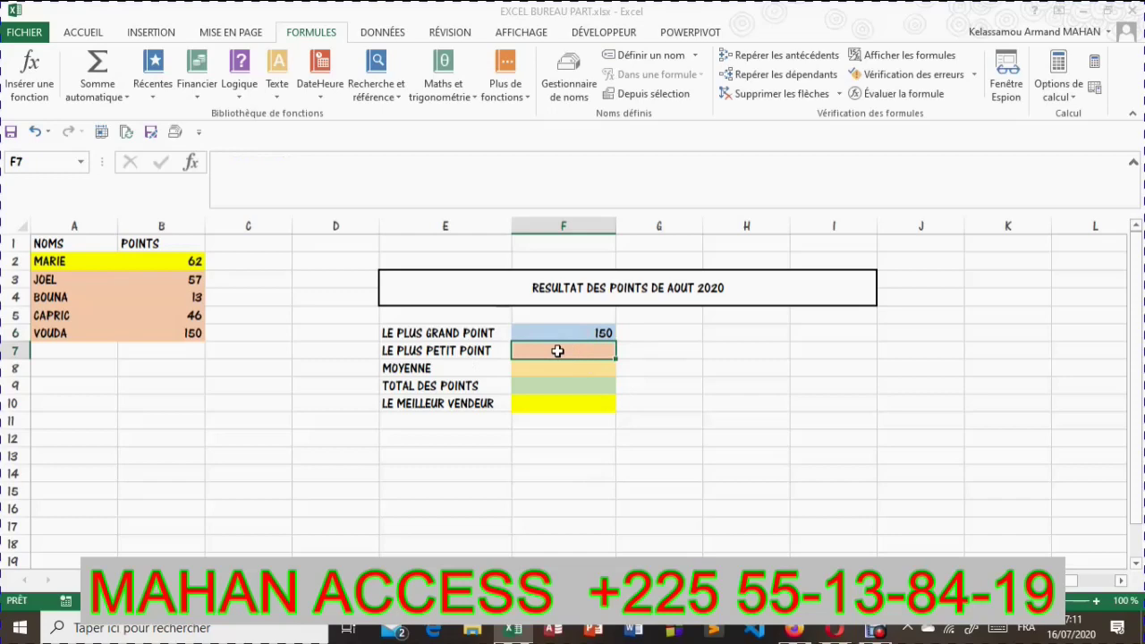
pyautogui.write('=')
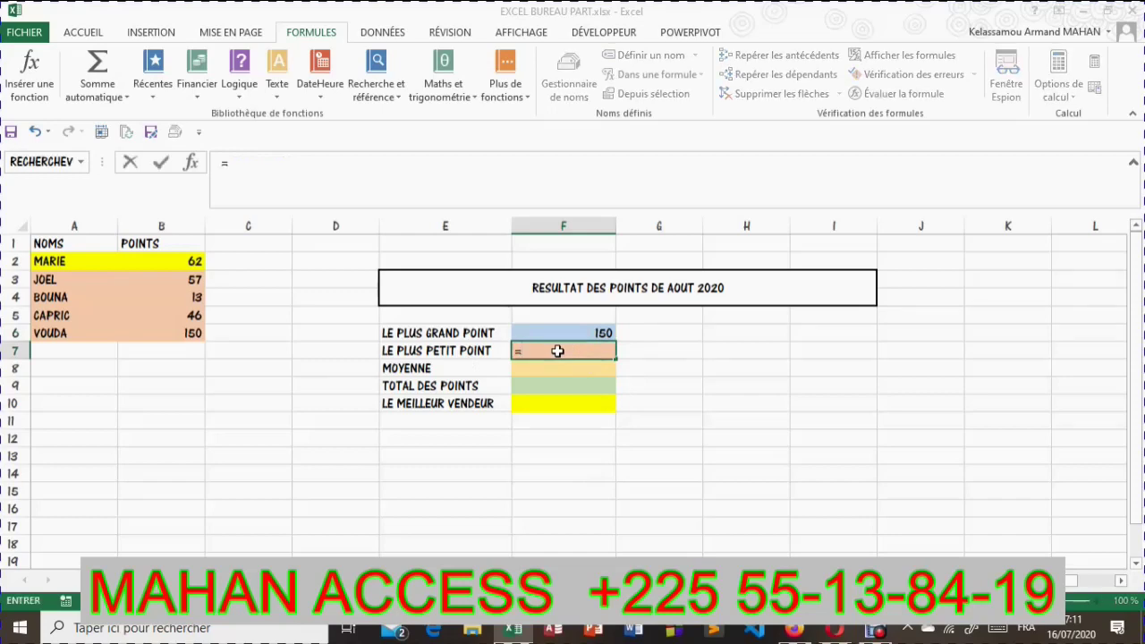
pyautogui.write('MIN(')
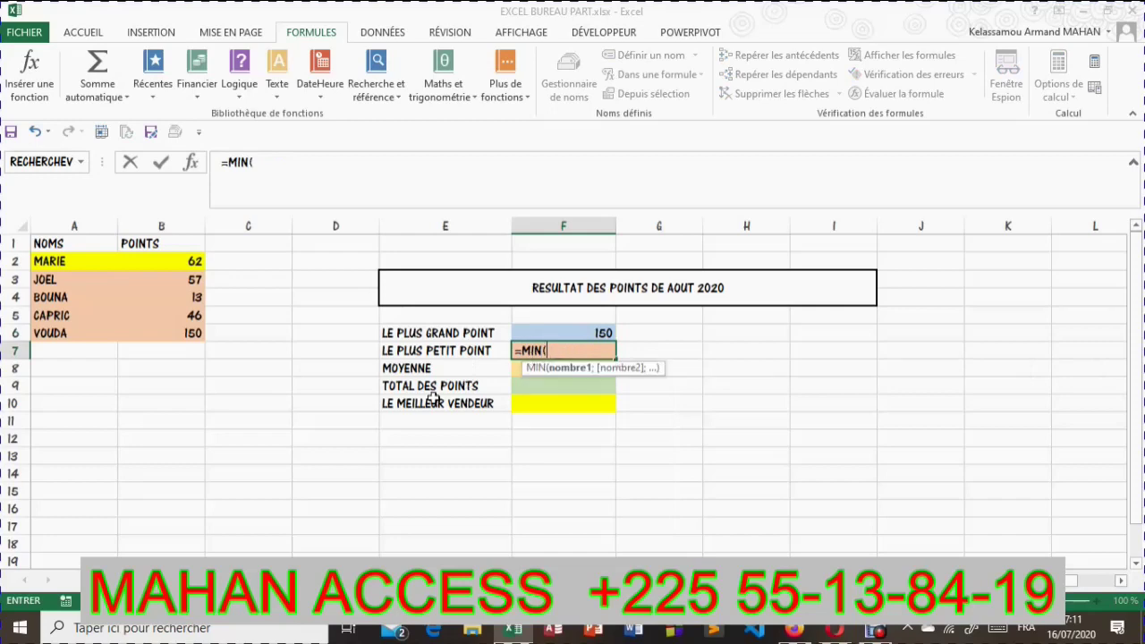
pyautogui.moveTo(161, 260); pyautogui.dragTo(167, 331)
pyautogui.write(')')
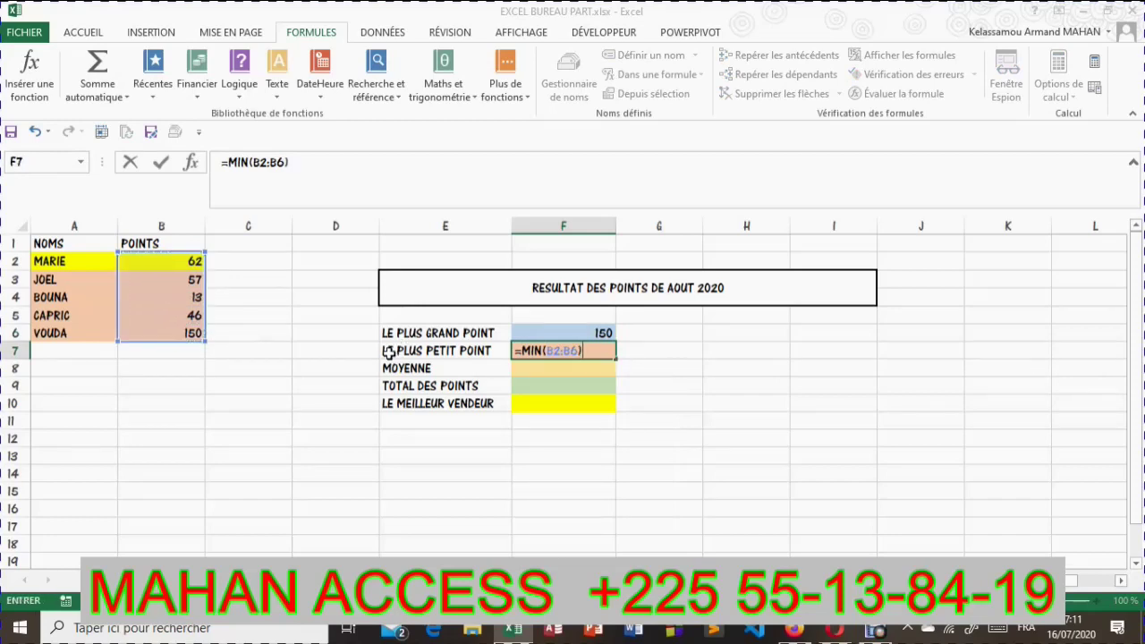
pyautogui.press('Return')
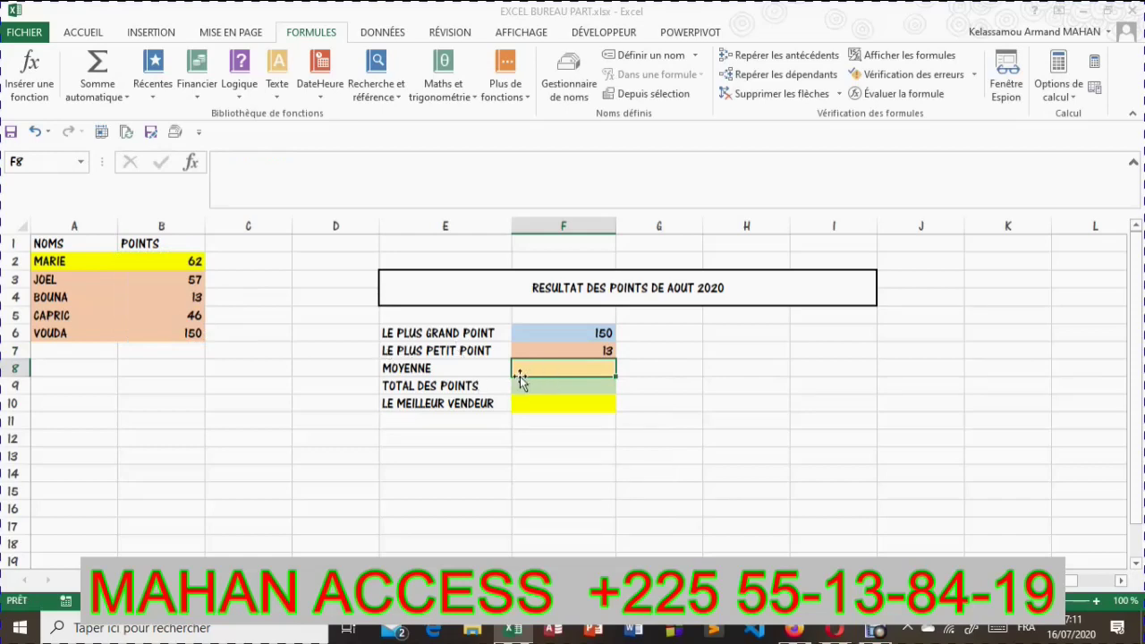
# Calculate the average score in F8, beside MOYENNE, with the formula =MOYENNE(B2:B6).
pyautogui.write('=MOYENNE(')
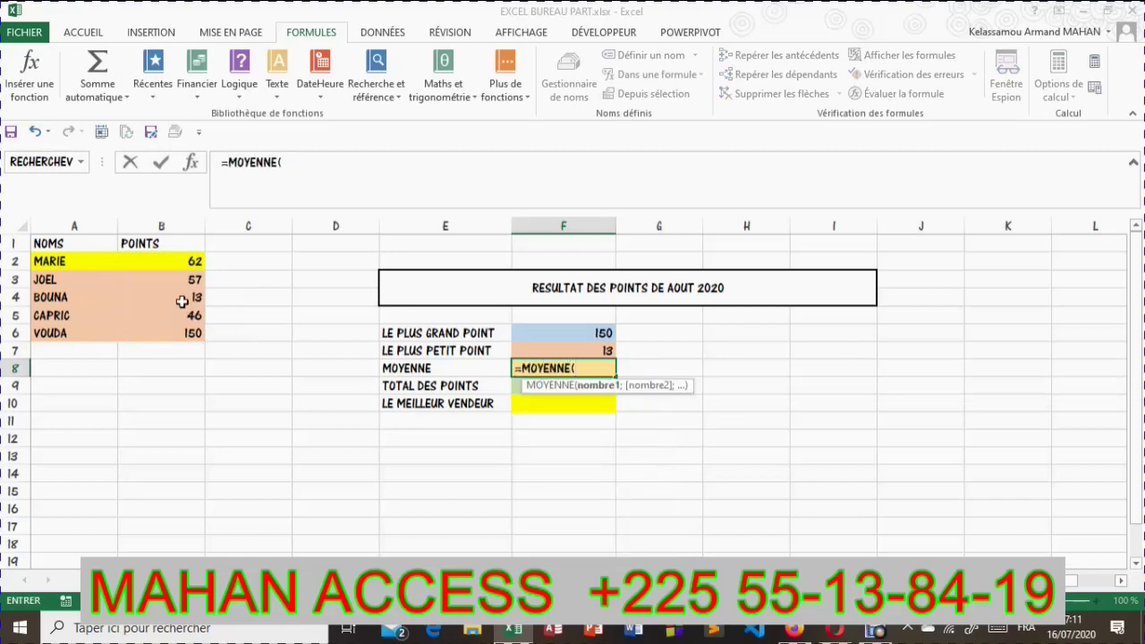
pyautogui.moveTo(179, 261); pyautogui.dragTo(162, 331)
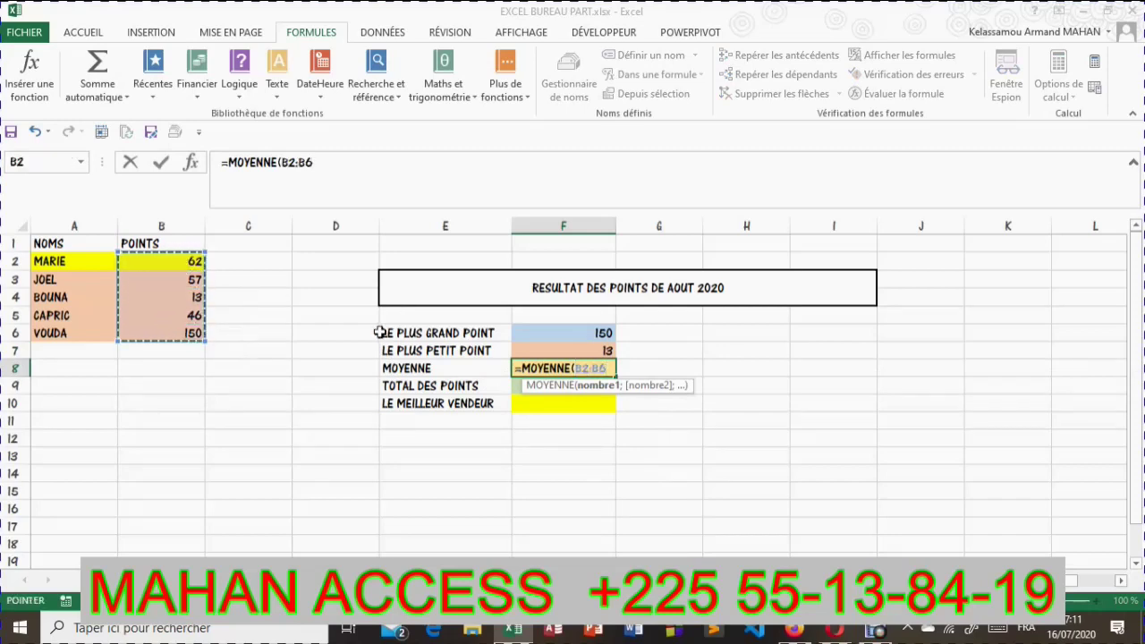
pyautogui.write(')')
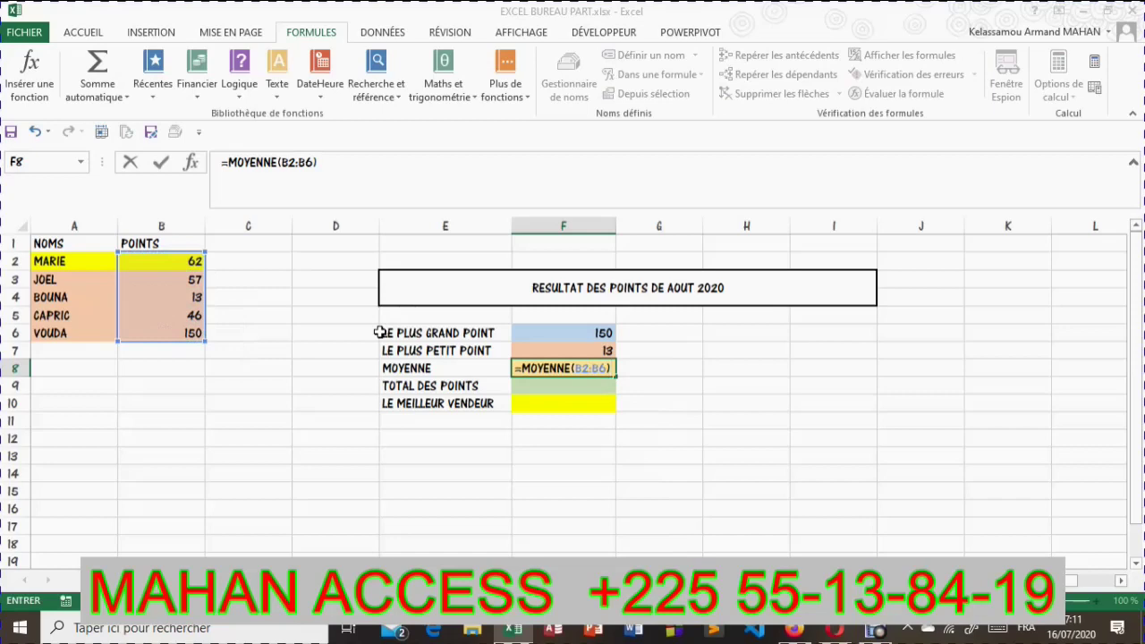
pyautogui.press('Return')
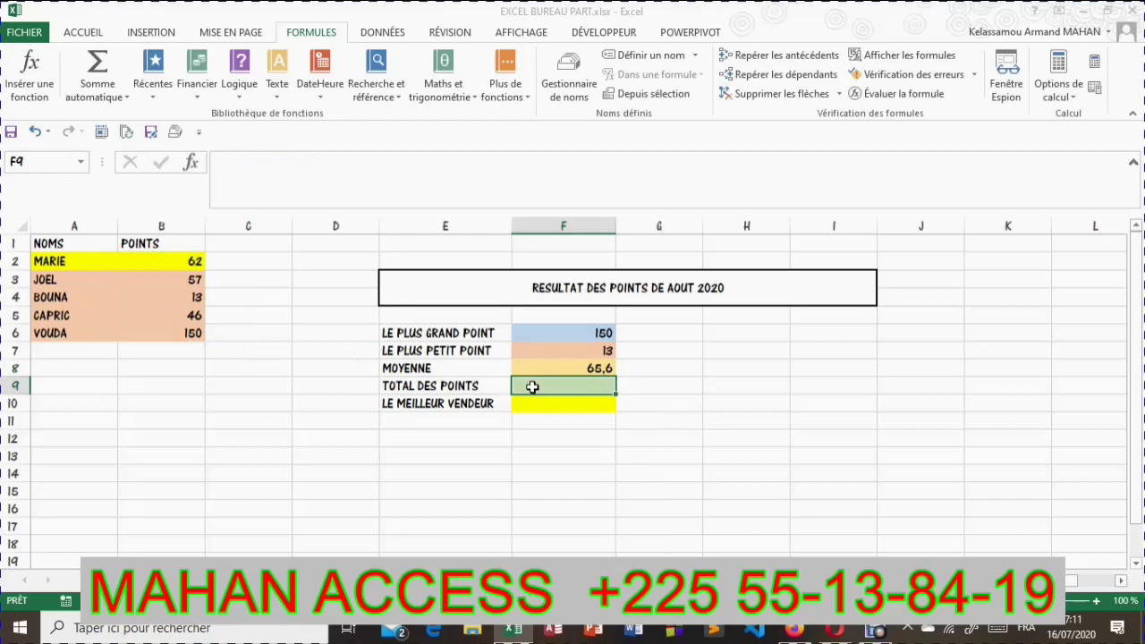
# Calculate the sum of all scores in F9, beside TOTAL DES POINTS, with the formula =SOMME(B2:B6).
pyautogui.write('=')
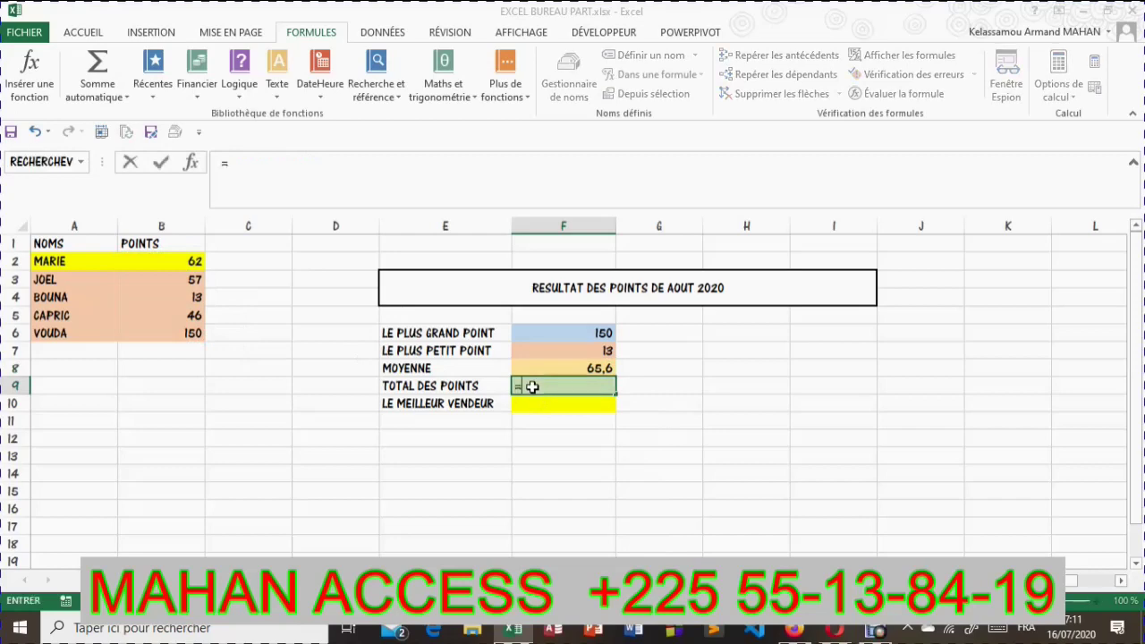
pyautogui.write('SOMME(')
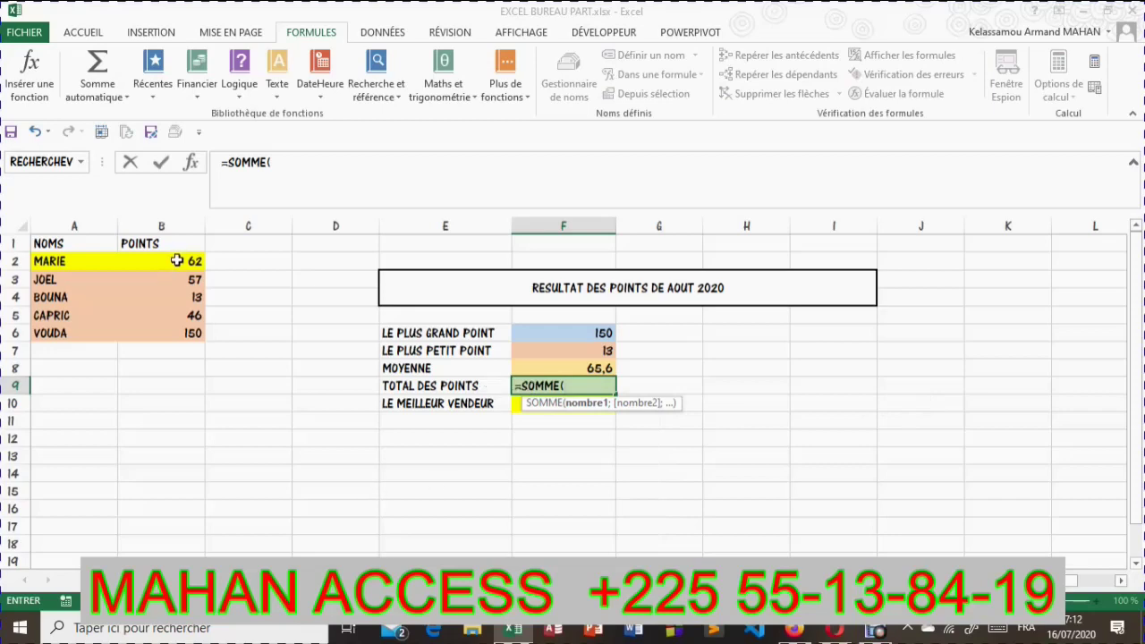
pyautogui.moveTo(170, 261); pyautogui.dragTo(160, 329)
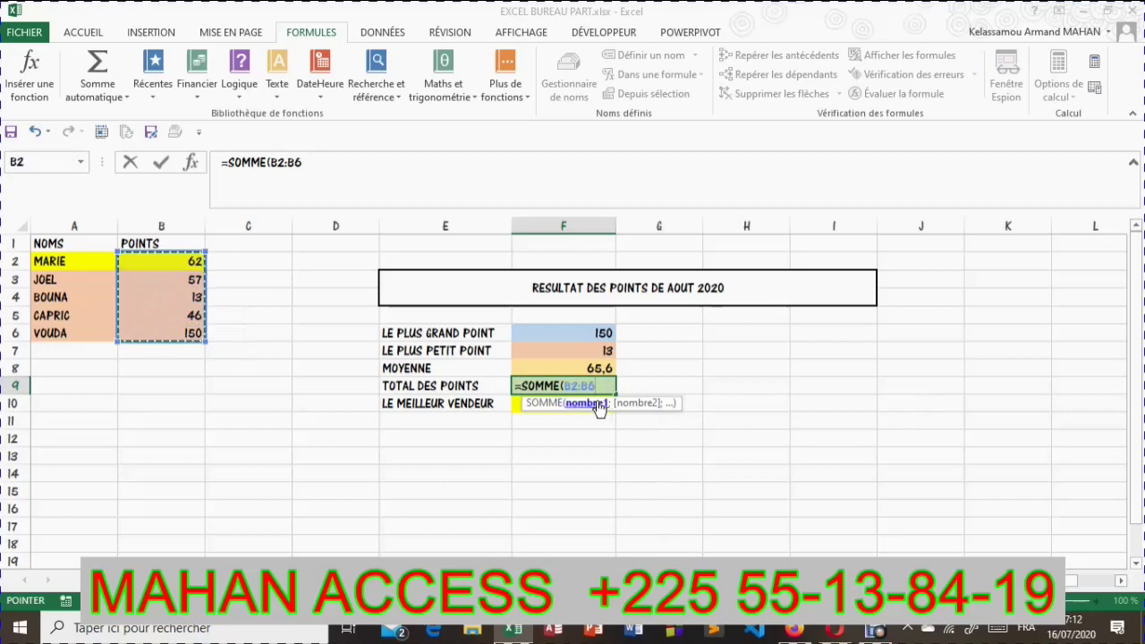
pyautogui.write(')')
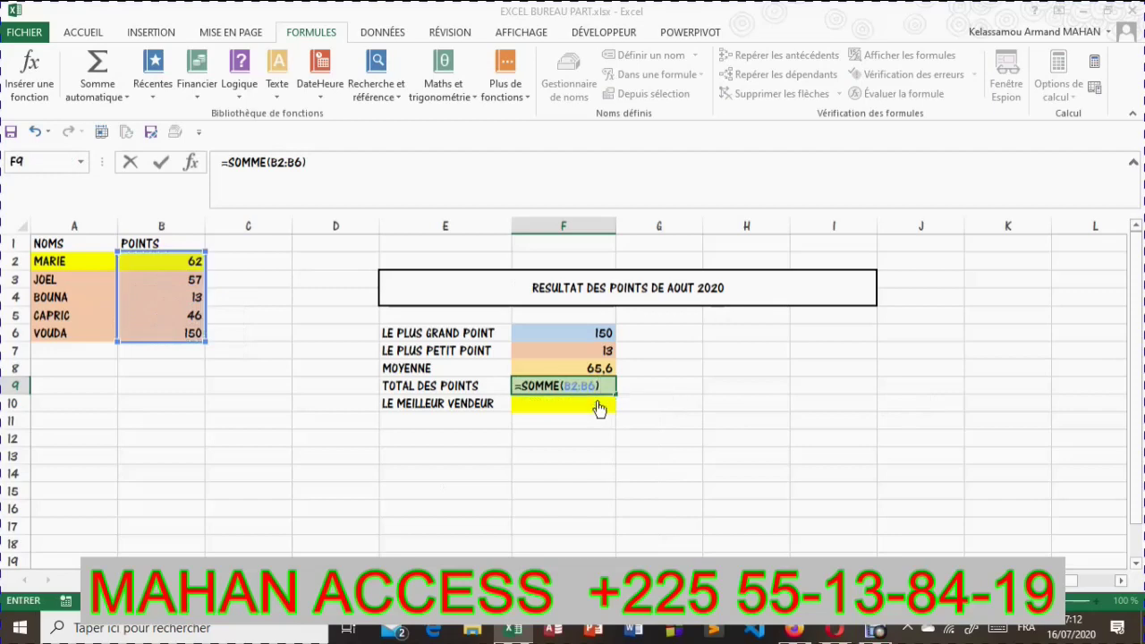
pyautogui.press('Return')
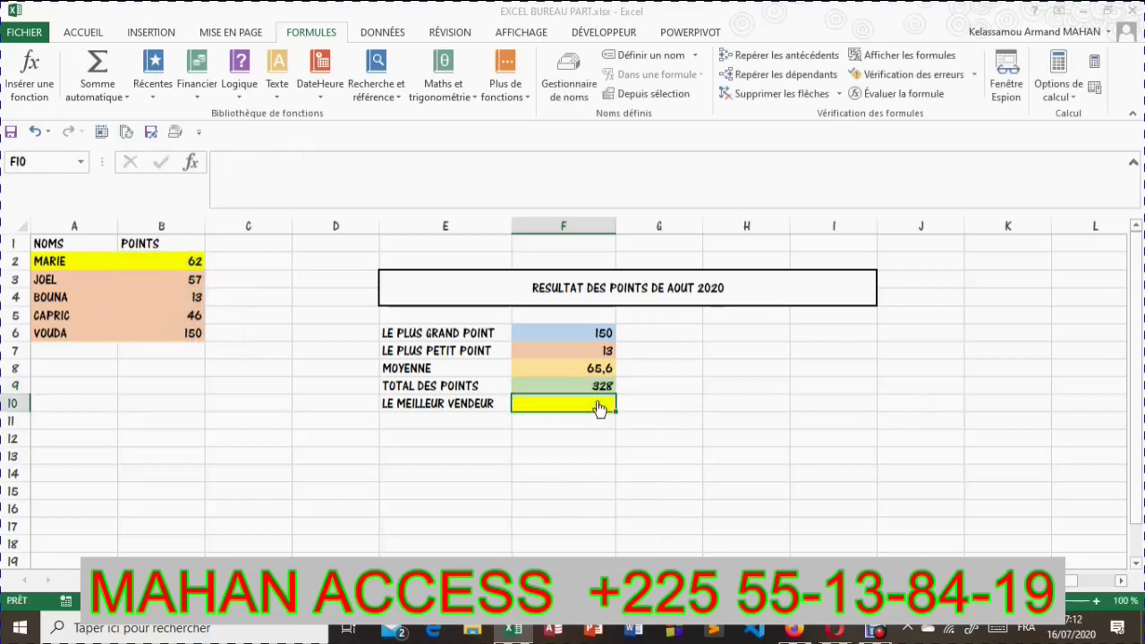
# Review the formulas for the maximum, minimum, average and total in cells F6 through F9.
pyautogui.click(582, 332)
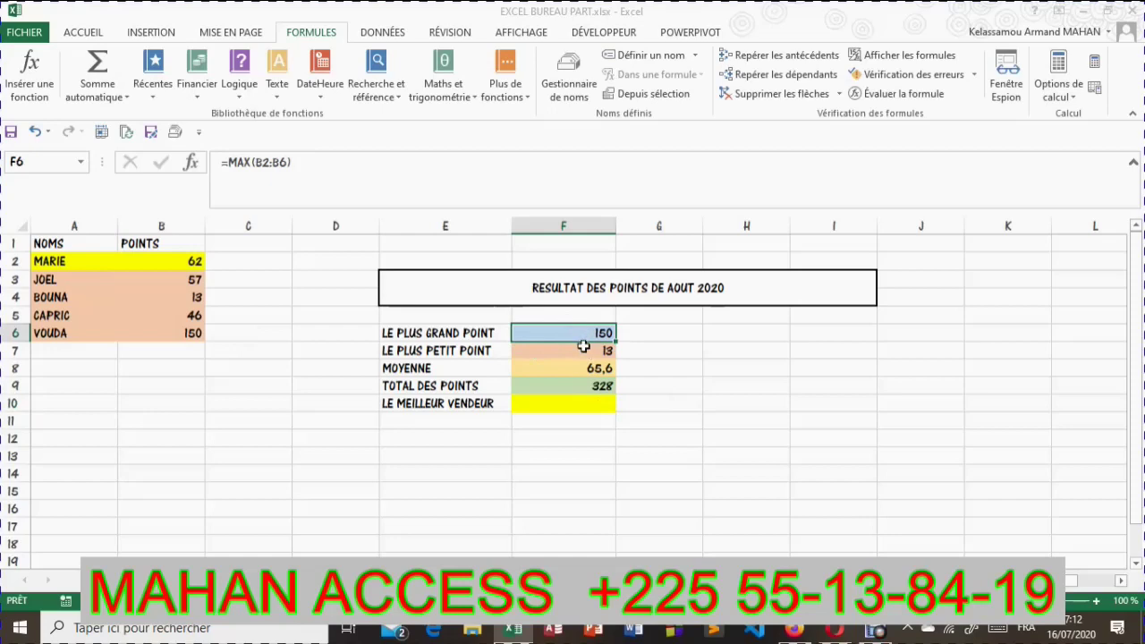
pyautogui.click(580, 350)
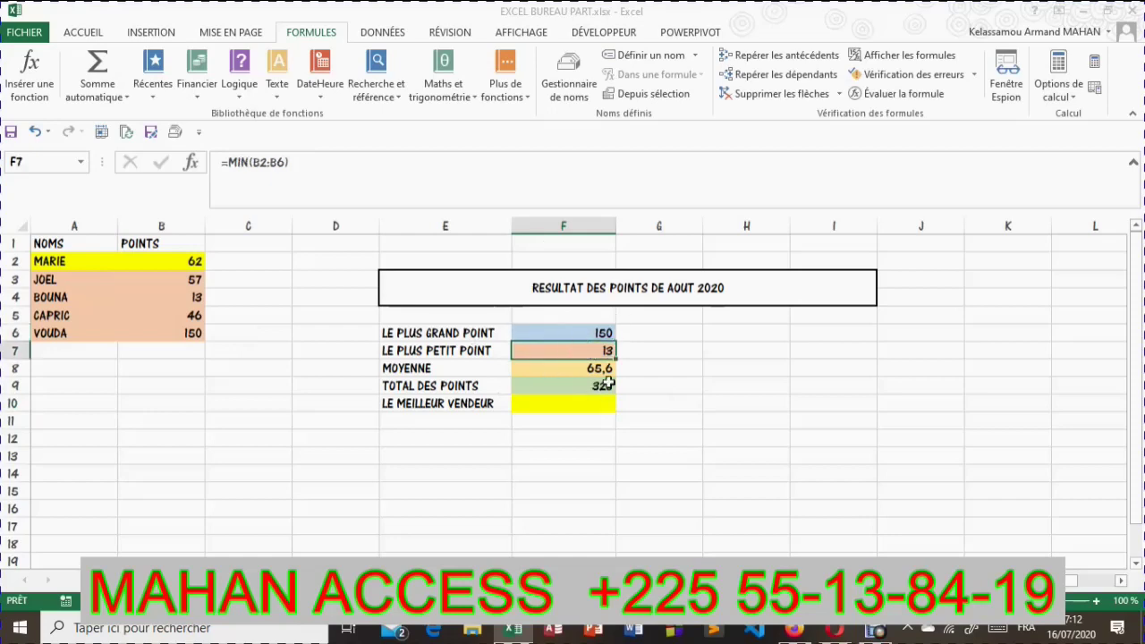
pyautogui.click(577, 370)
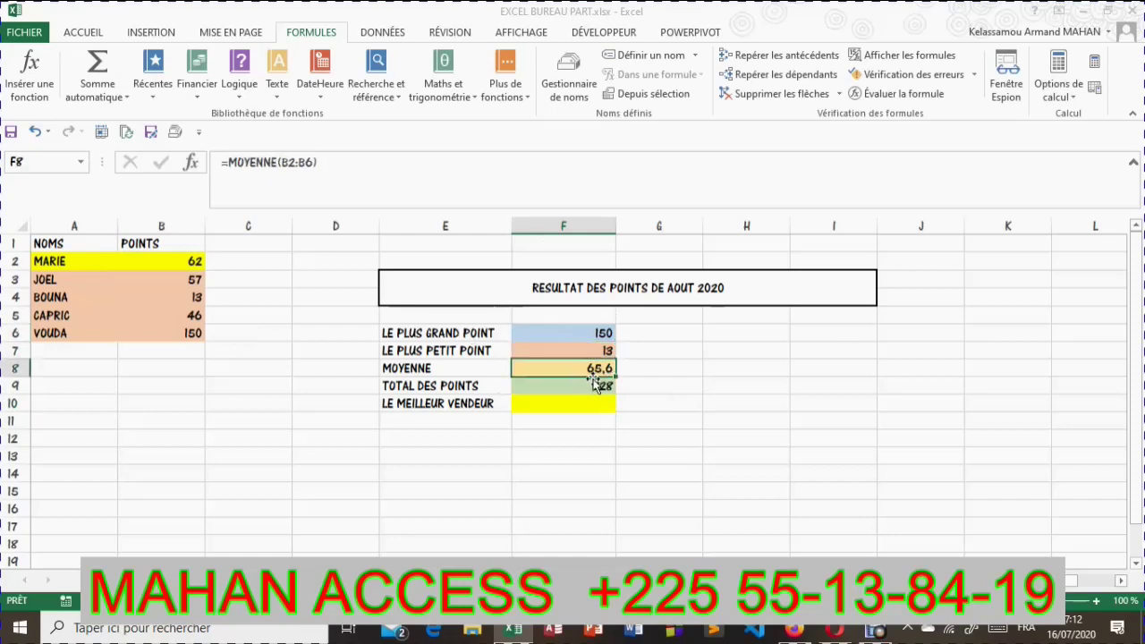
pyautogui.click(557, 387)
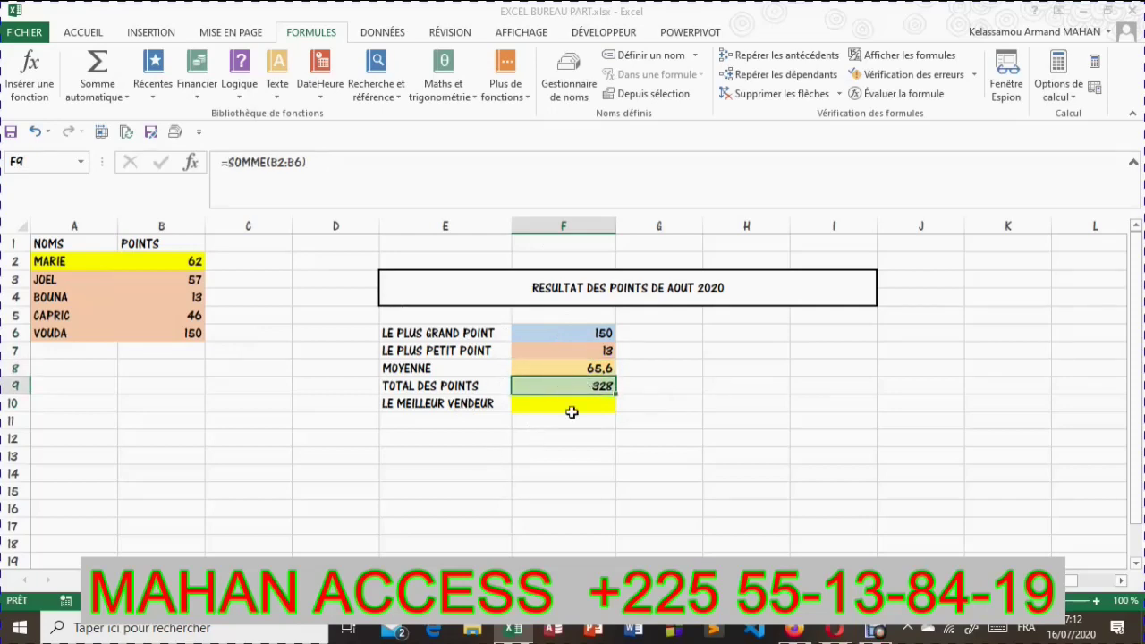
# Try to start a lookup formula in F10, beside LE MEILLEUR VENDEUR, with =RECHERCHV(F6;.
pyautogui.click(573, 407)
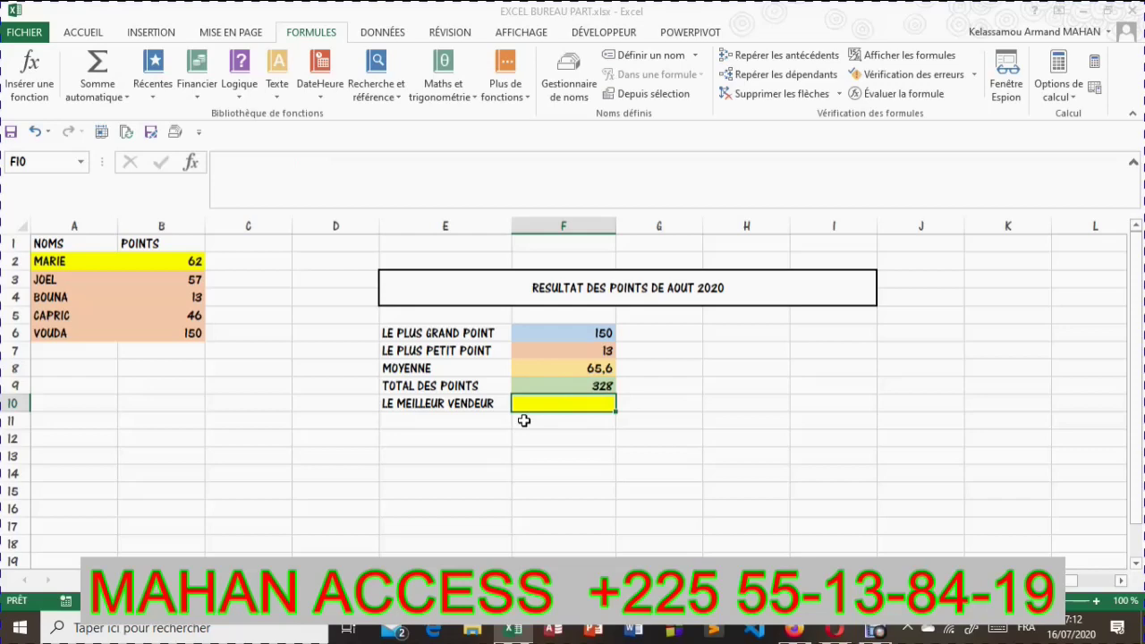
pyautogui.click(574, 332)
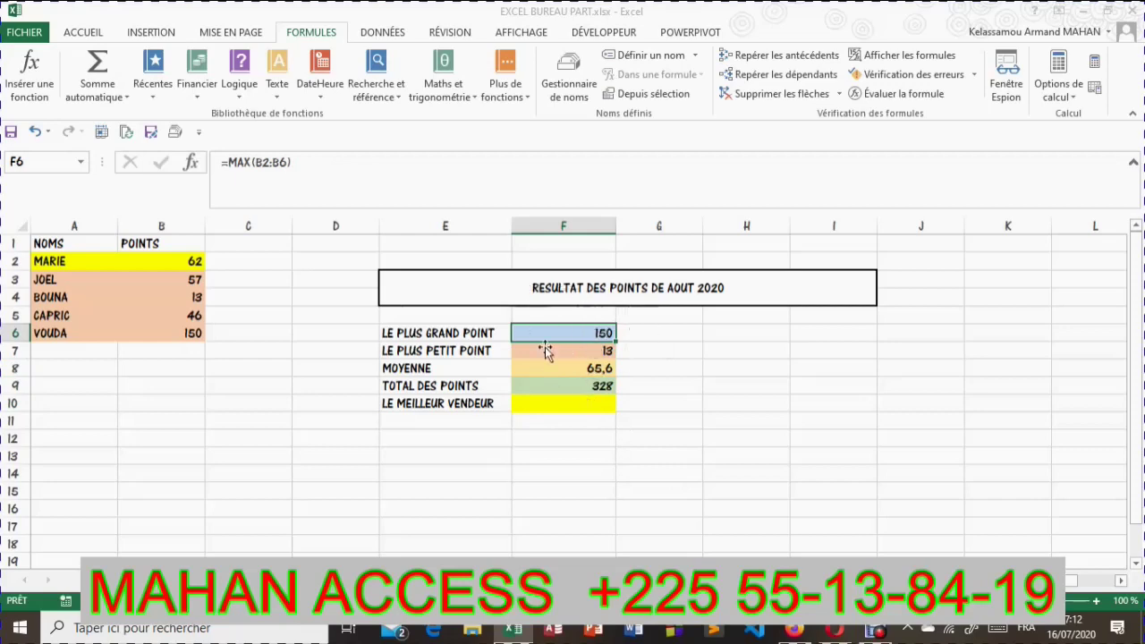
pyautogui.click(578, 405)
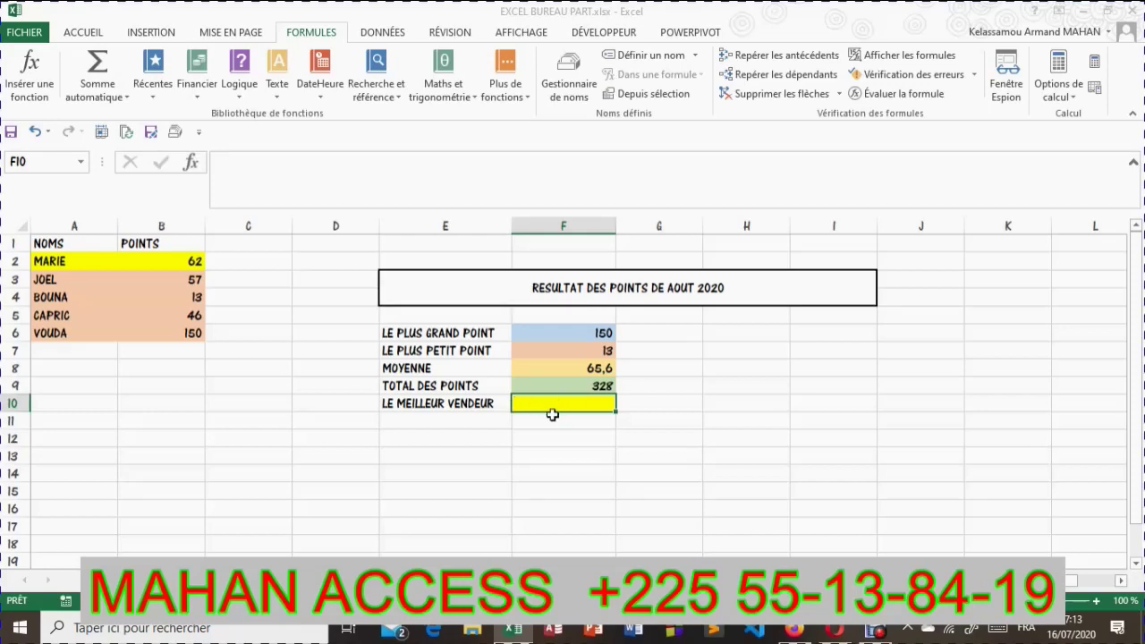
pyautogui.write('=RE')
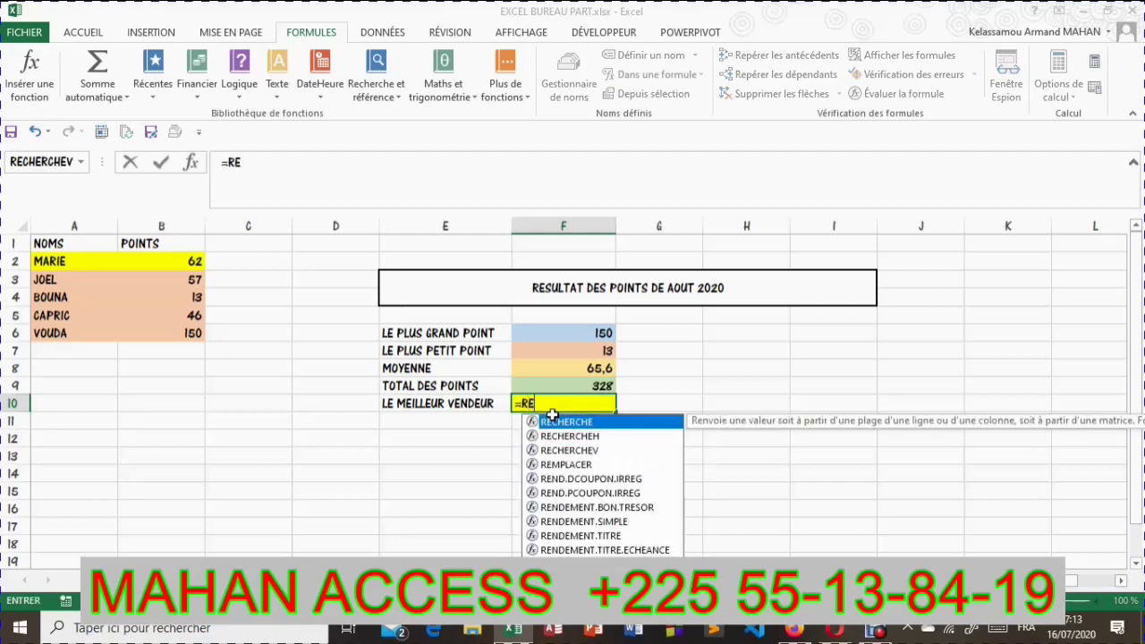
pyautogui.write('CHER')
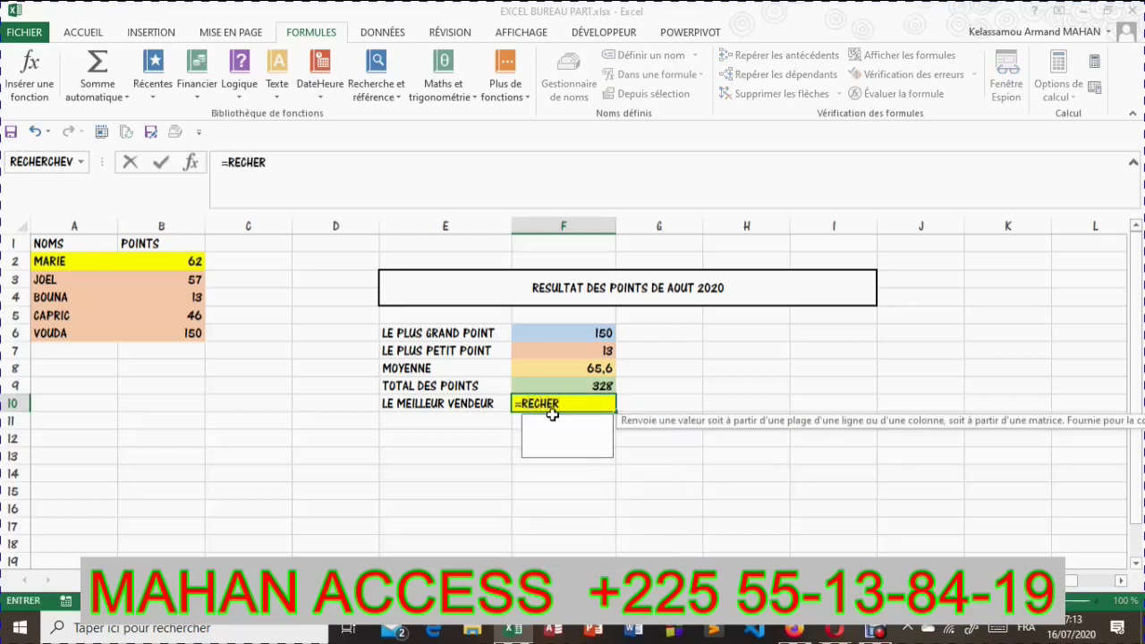
pyautogui.write('CHV')
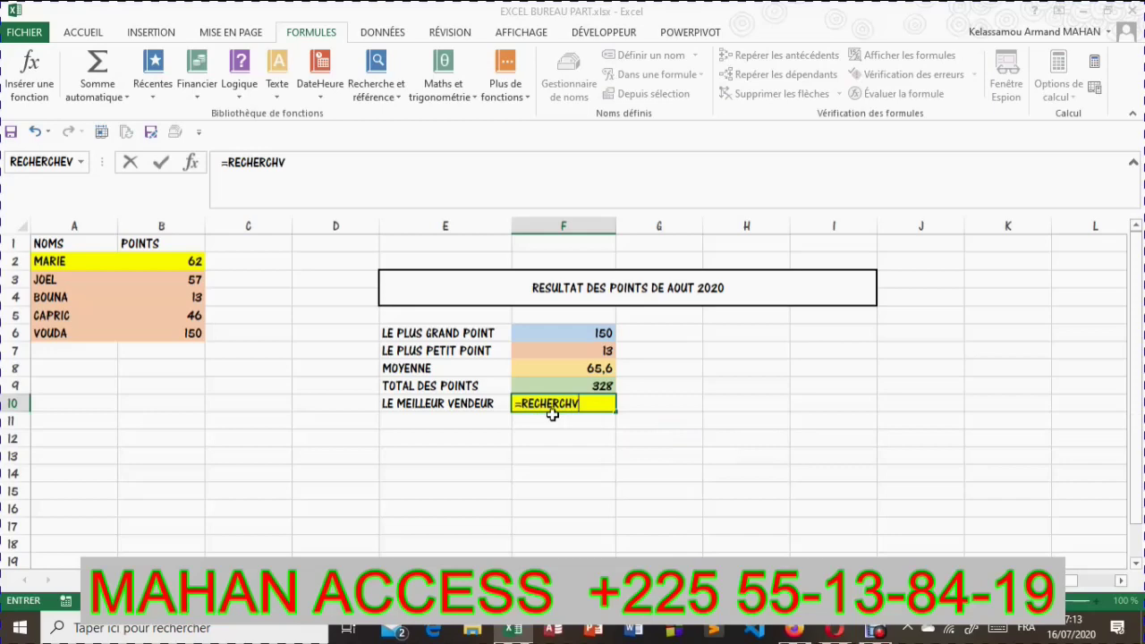
pyautogui.write('-')
pyautogui.write('(')
pyautogui.click(581, 333)
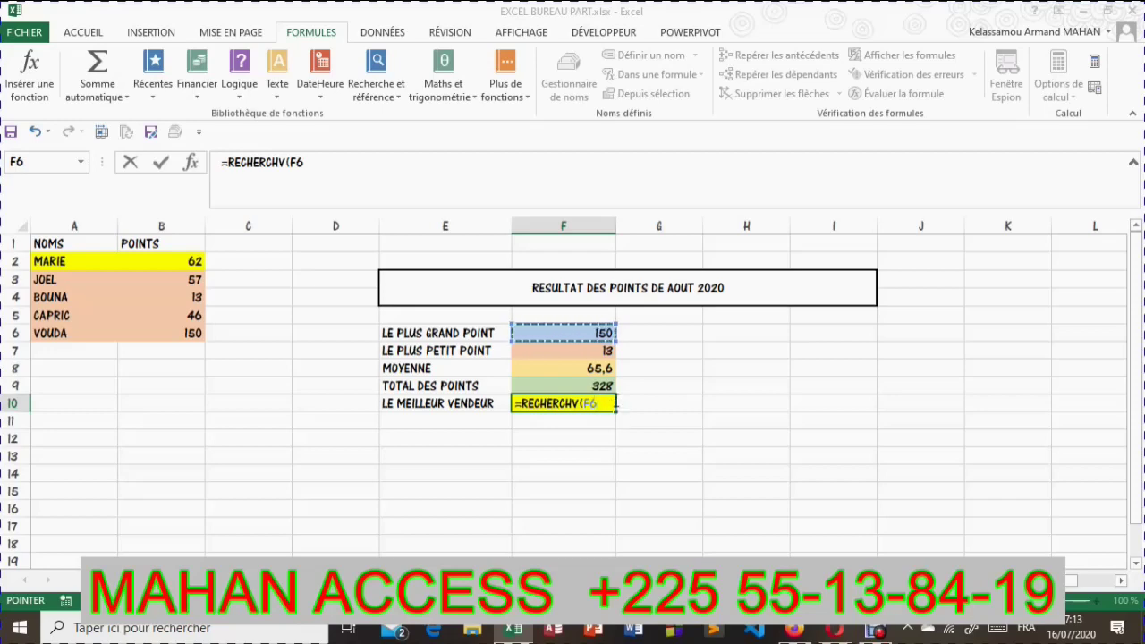
pyautogui.write(',')
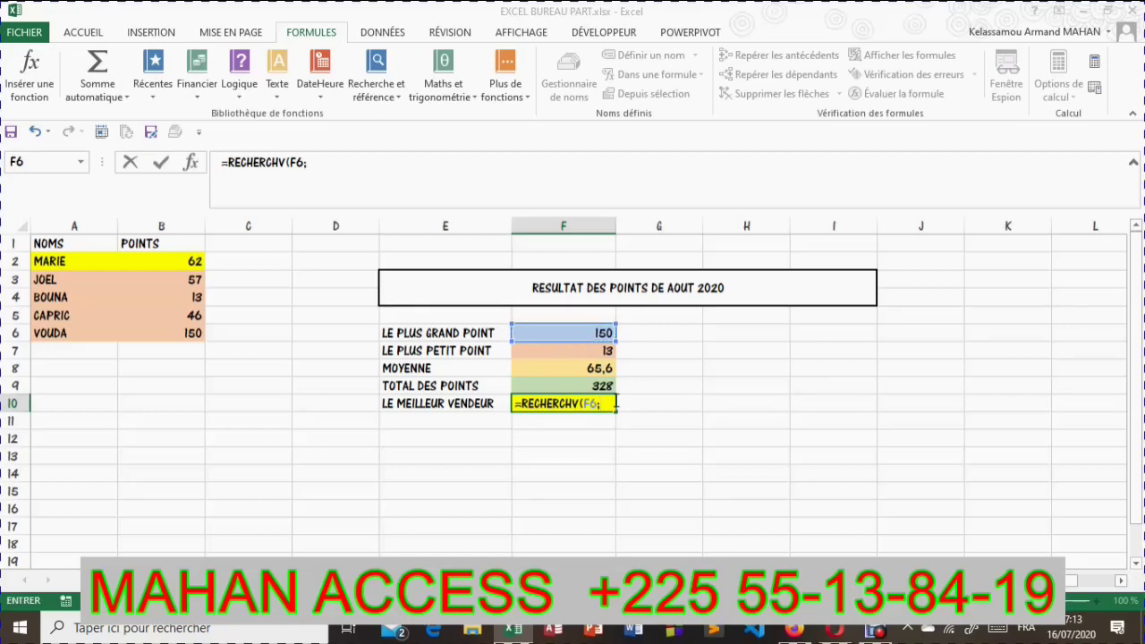
# Discard the unfinished lookup formula in F10 and leave the cell empty.
pyautogui.press('BackSpace')
pyautogui.press('BackSpace')
pyautogui.press('BackSpace')
pyautogui.press('BackSpace')
pyautogui.press('BackSpace')
pyautogui.press('BackSpace')
pyautogui.press('BackSpace')
pyautogui.press('BackSpace')
pyautogui.press('BackSpace')
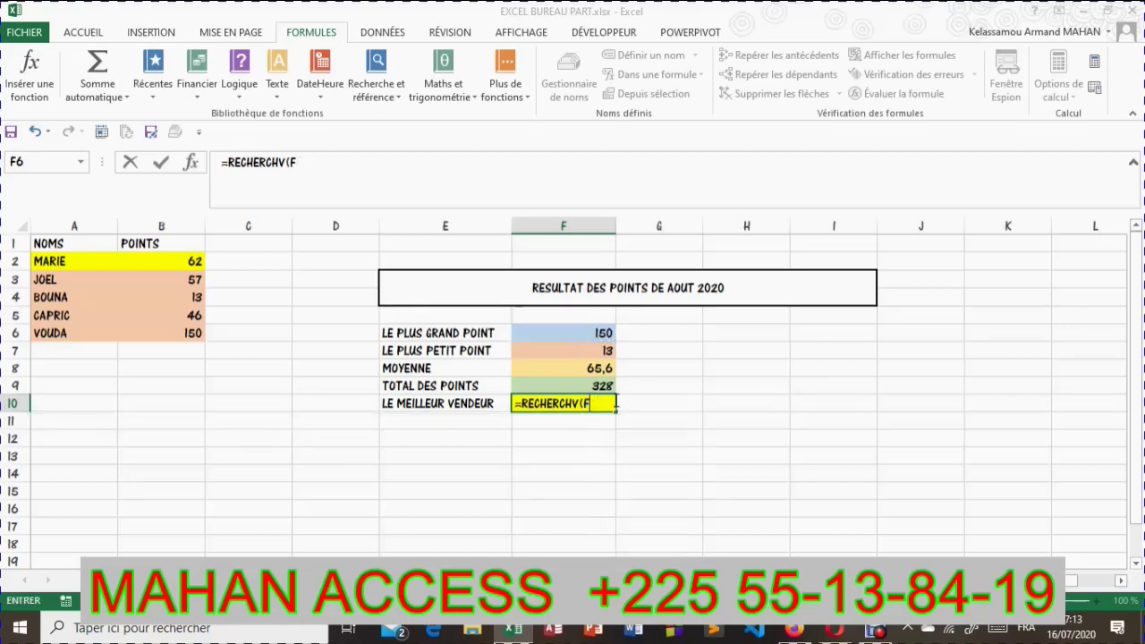
pyautogui.press('BackSpace')
pyautogui.press('BackSpace')
pyautogui.press('BackSpace')
pyautogui.press('BackSpace')
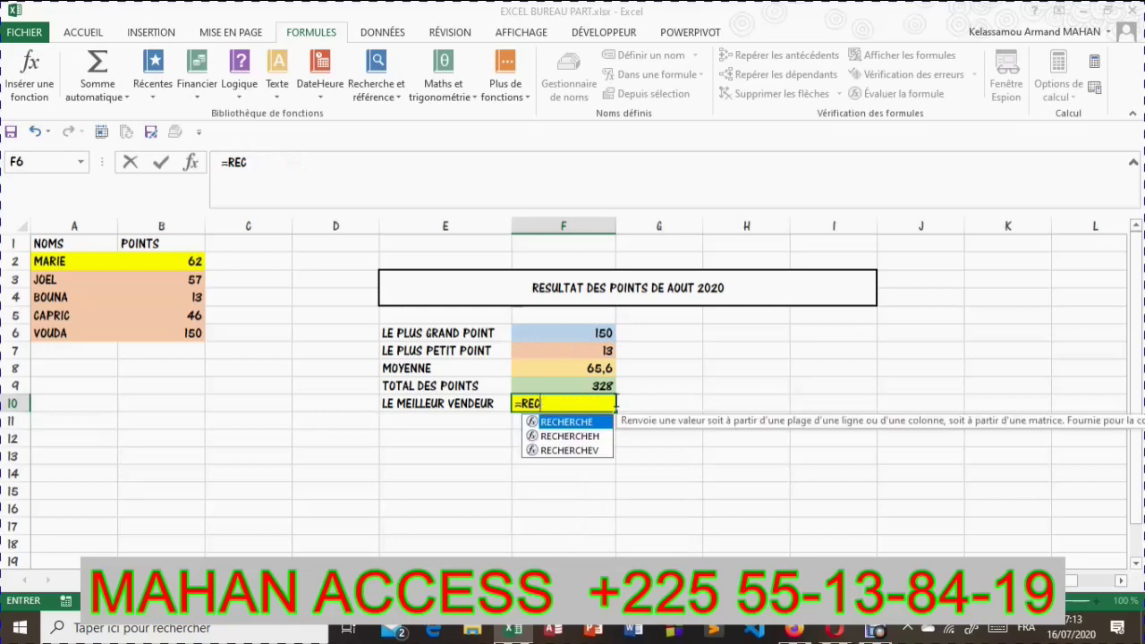
pyautogui.press('BackSpace')
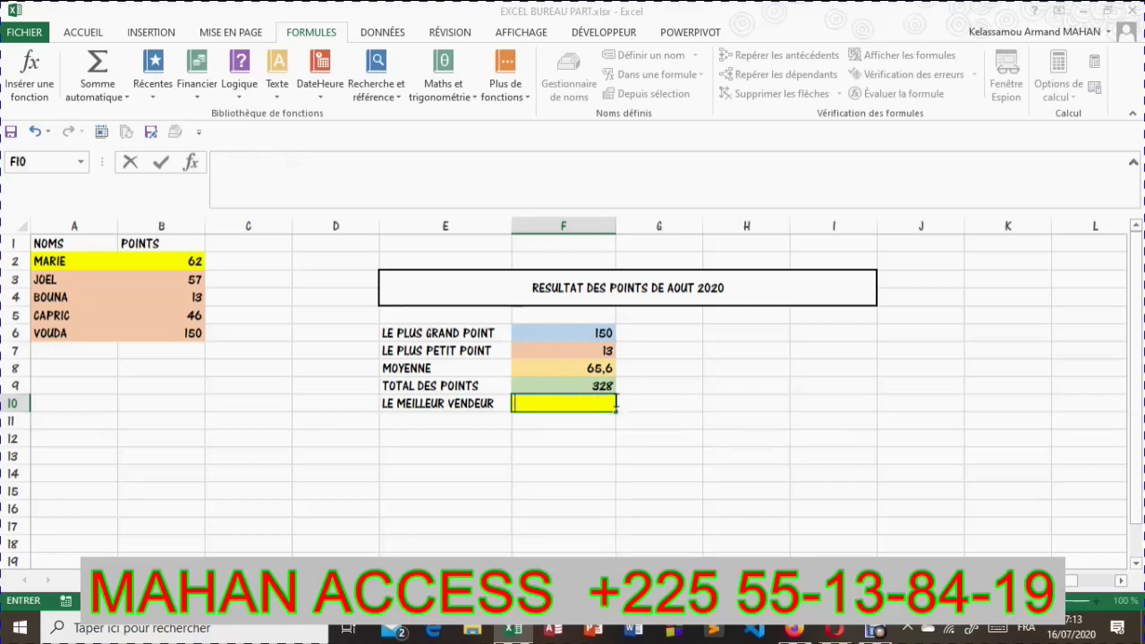
pyautogui.click(569, 370)
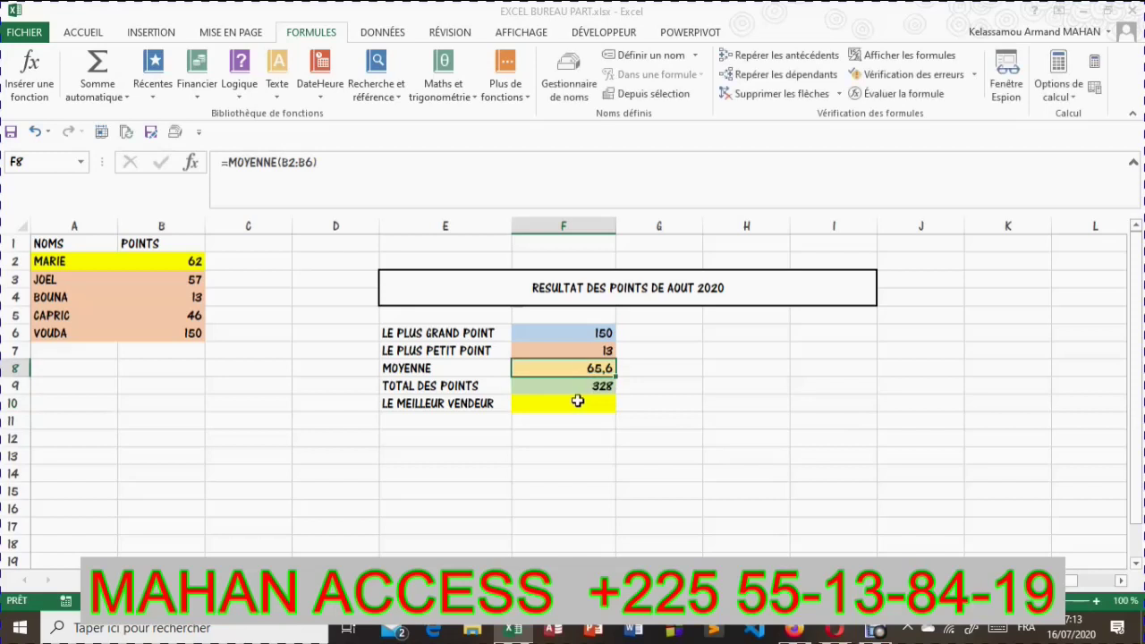
pyautogui.click(579, 402)
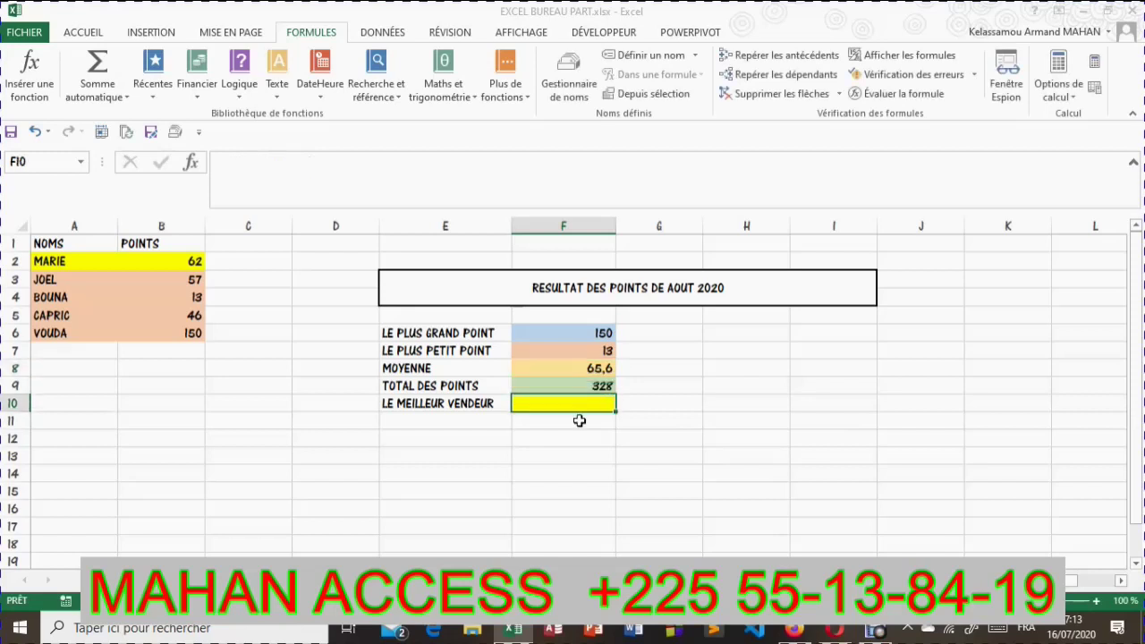
pyautogui.write('+')
pyautogui.press('Escape')
pyautogui.write('=')
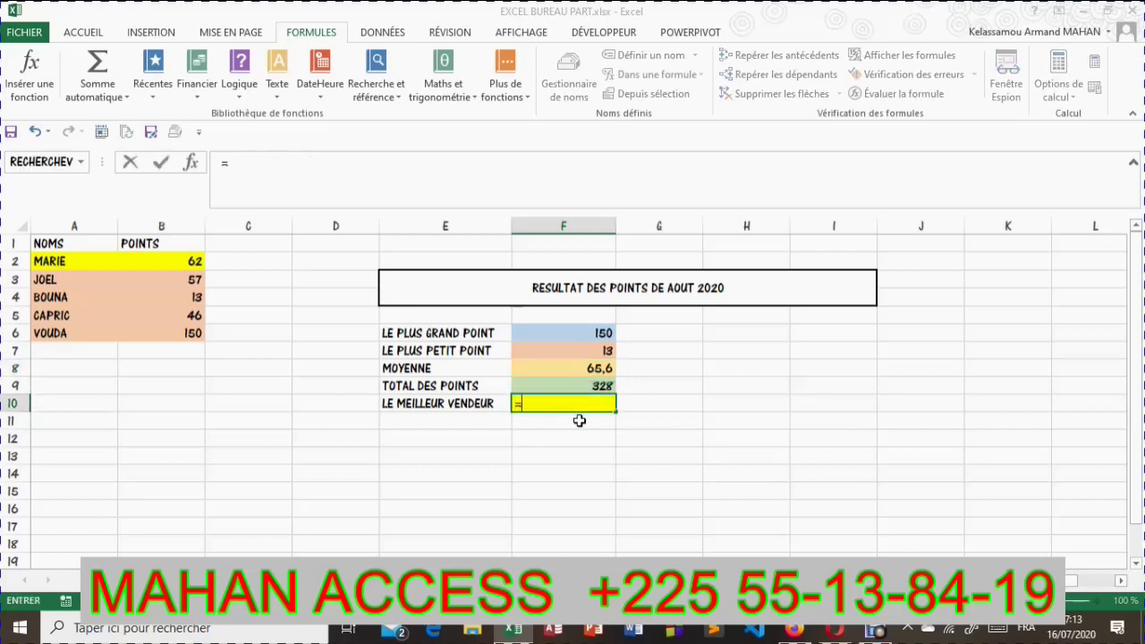
pyautogui.write('RECHER')
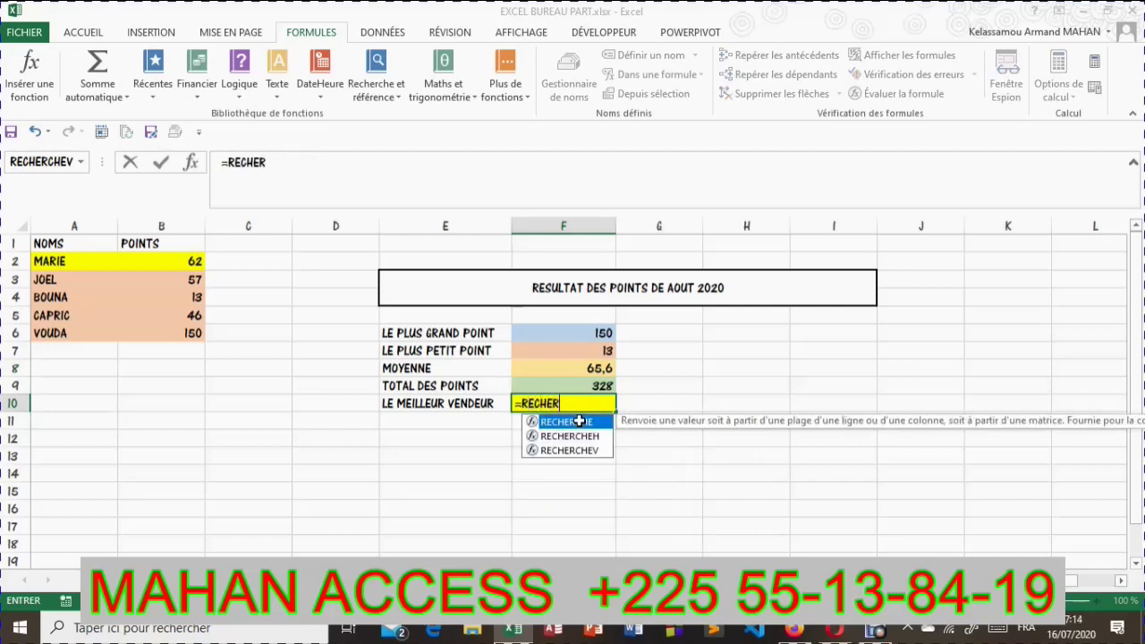
pyautogui.click(583, 454)
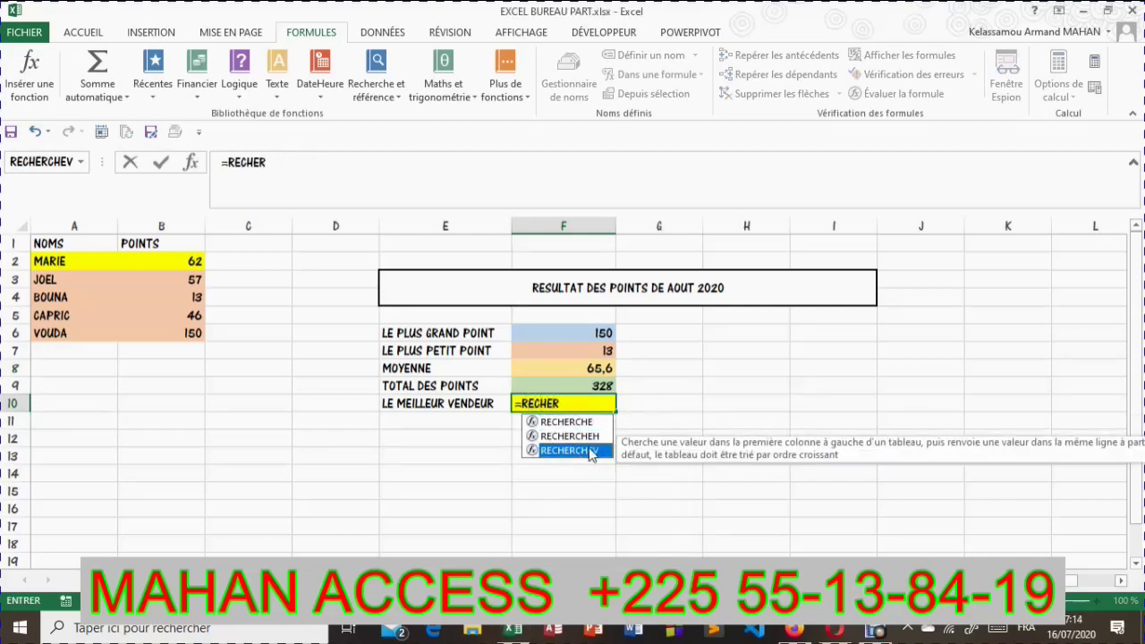
pyautogui.doubleClick(591, 451)
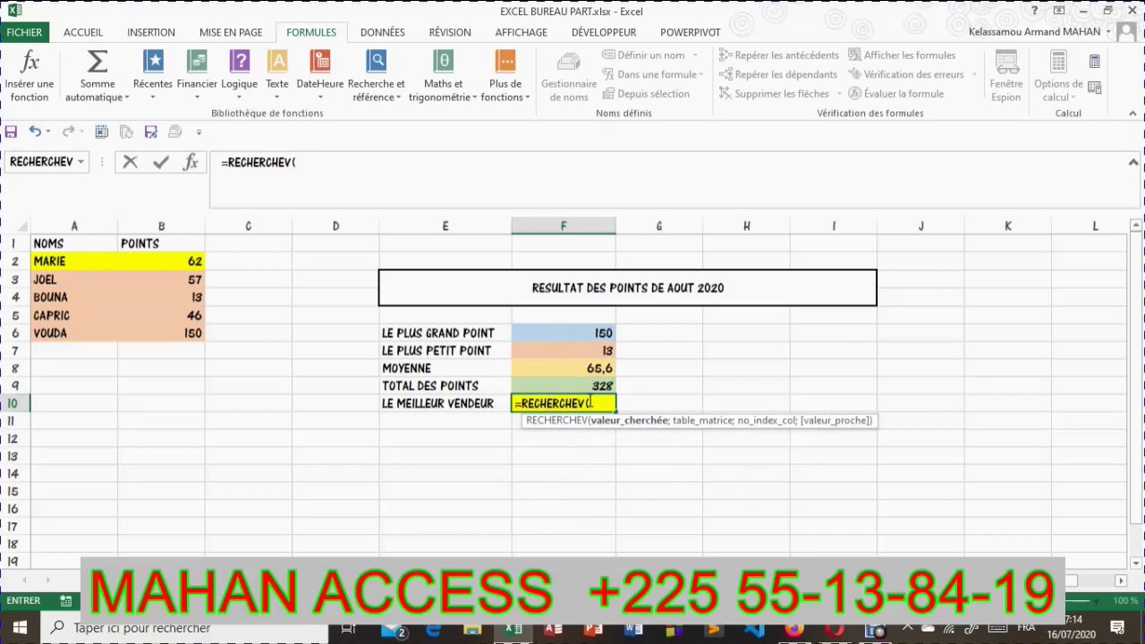
pyautogui.press('BackSpace')
pyautogui.press('BackSpace')
pyautogui.press('BackSpace')
pyautogui.press('BackSpace')
pyautogui.press('BackSpace')
pyautogui.press('BackSpace')
pyautogui.press('BackSpace')
pyautogui.press('BackSpace')
pyautogui.press('BackSpace')
pyautogui.press('BackSpace')
pyautogui.press('BackSpace')
pyautogui.press('BackSpace')
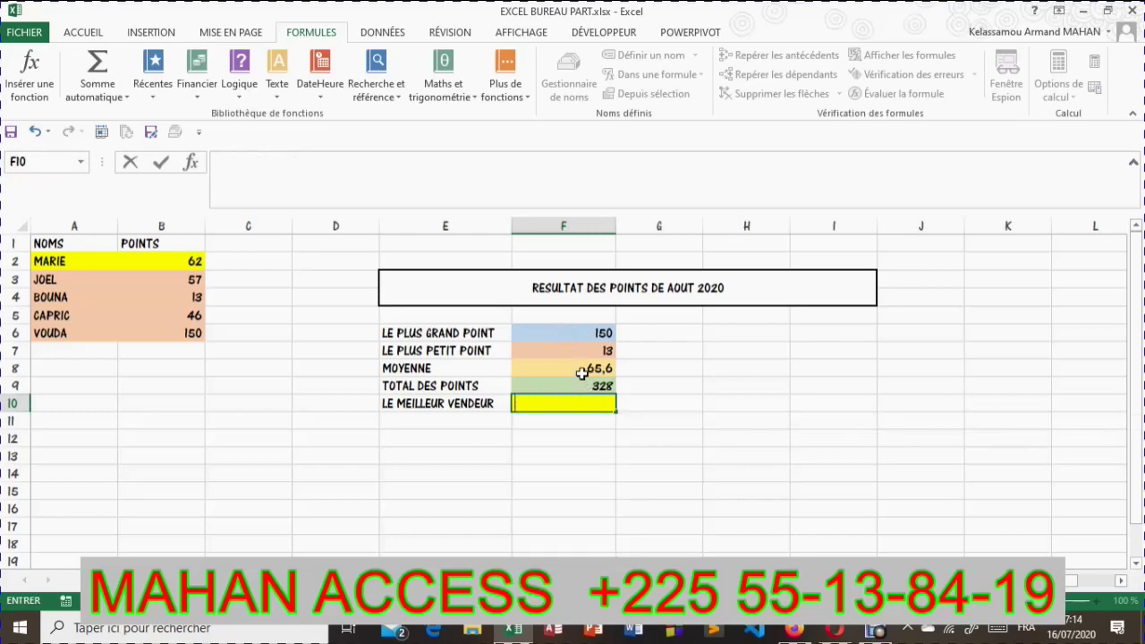
# Insert the RECHERCHEV function in F10 from the lookup functions and go through its four argument descriptions.
pyautogui.click(593, 459)
pyautogui.click(558, 407)
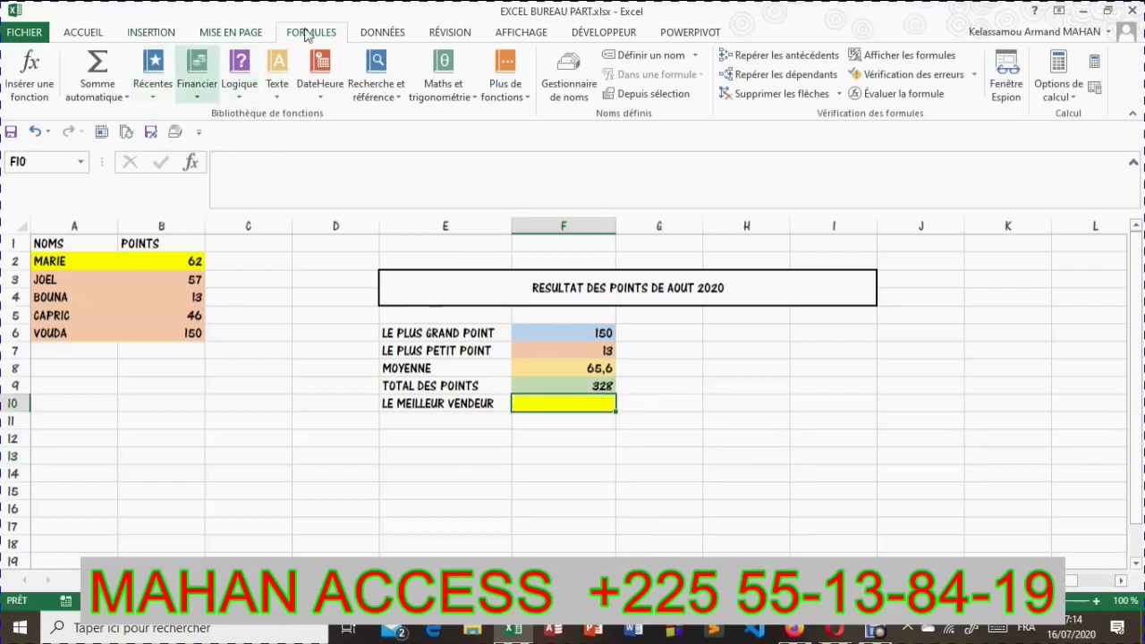
pyautogui.click(389, 83)
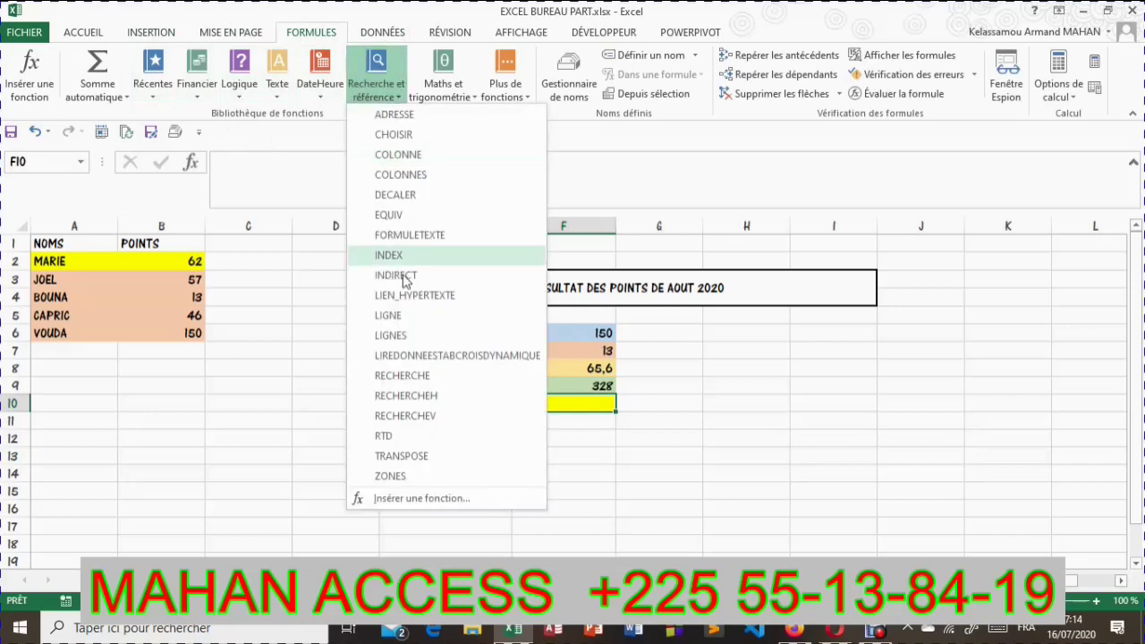
pyautogui.click(419, 420)
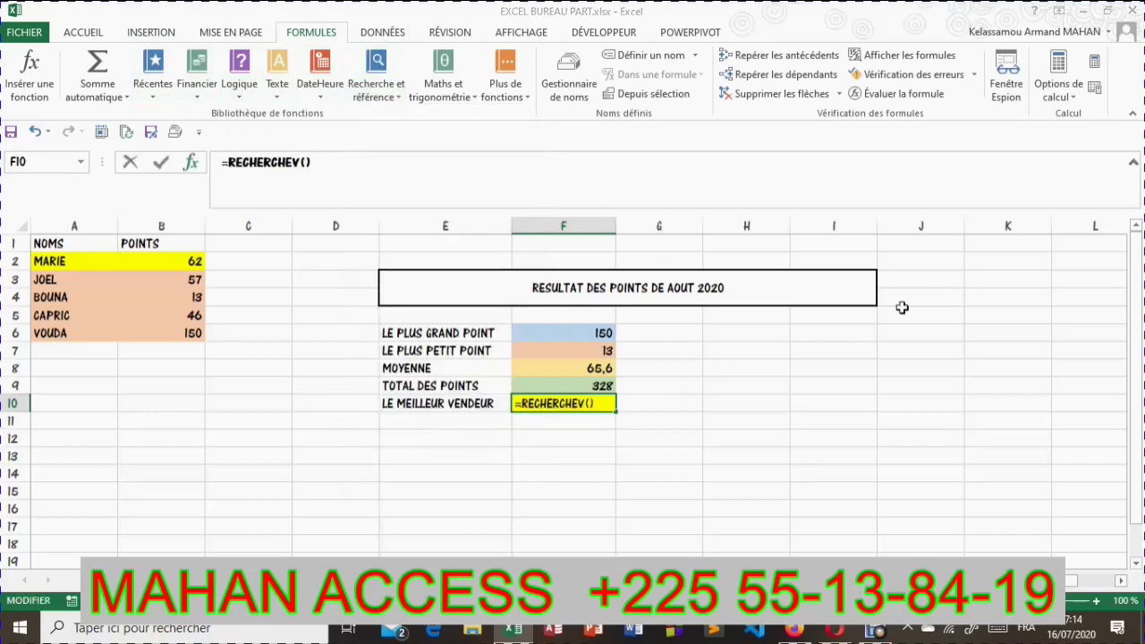
pyautogui.moveTo(867, 286); pyautogui.dragTo(889, 229)
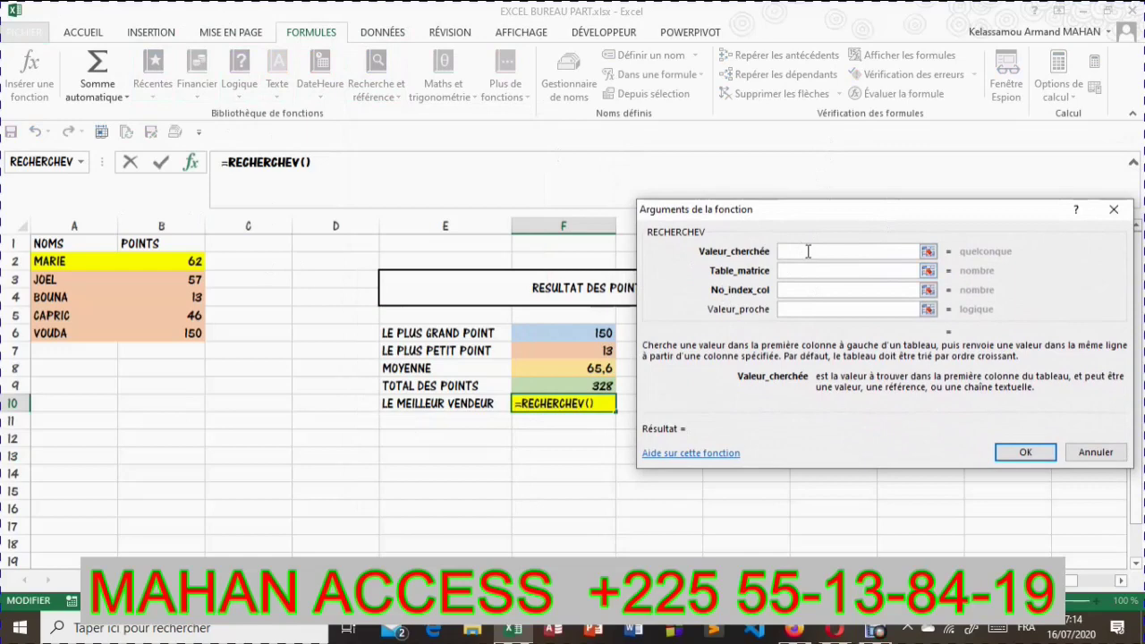
pyautogui.moveTo(825, 215); pyautogui.dragTo(841, 158)
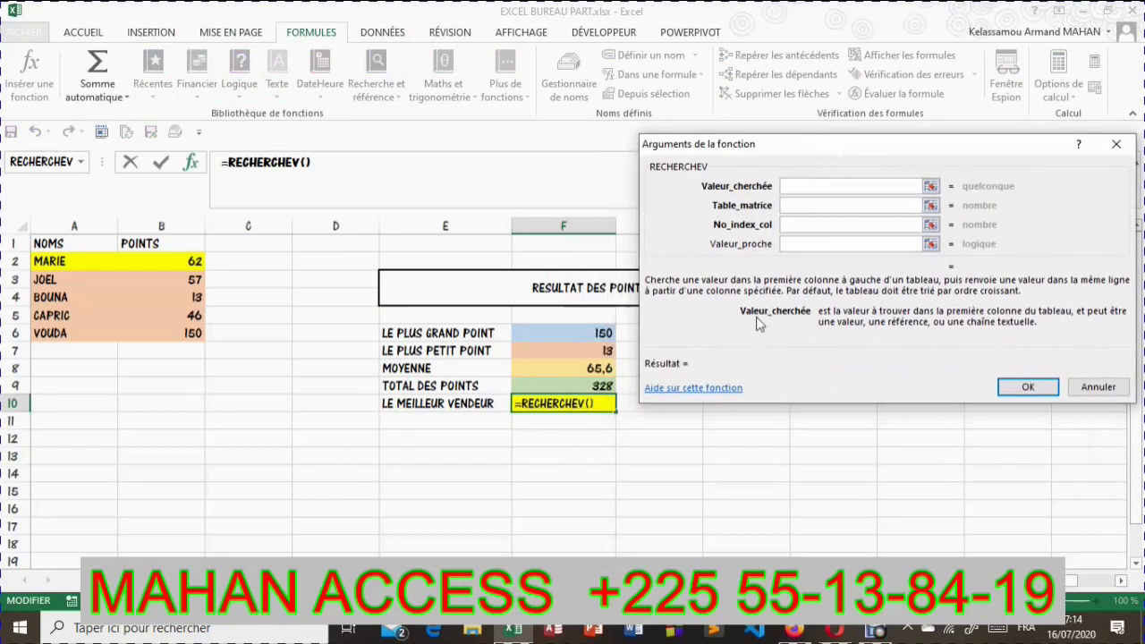
pyautogui.click(803, 211)
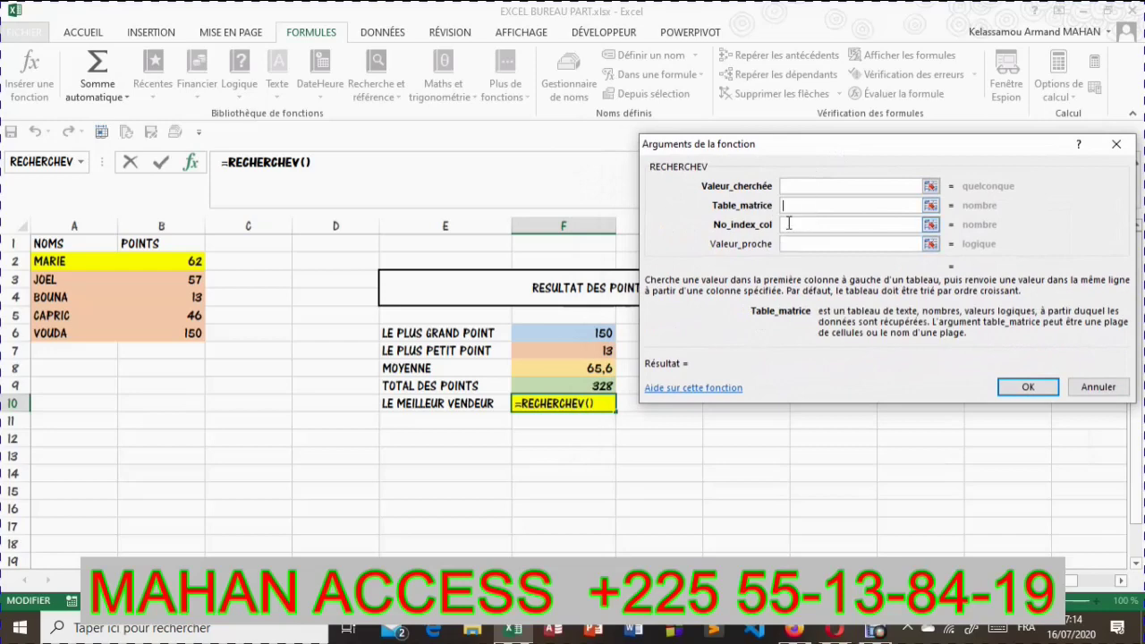
pyautogui.click(787, 225)
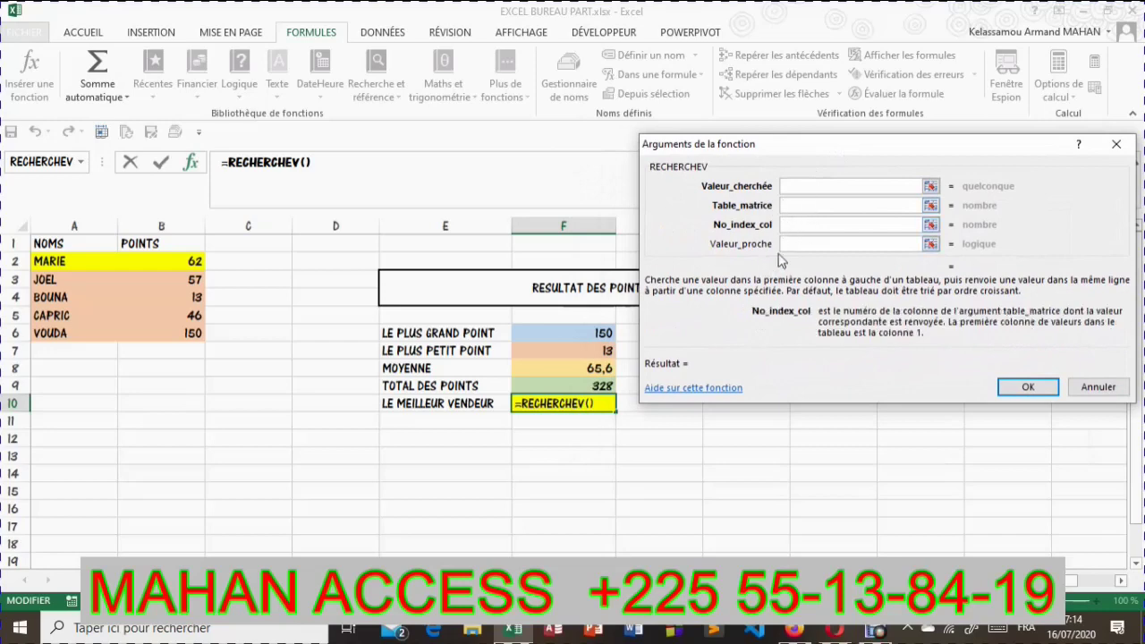
pyautogui.click(788, 244)
pyautogui.click(803, 187)
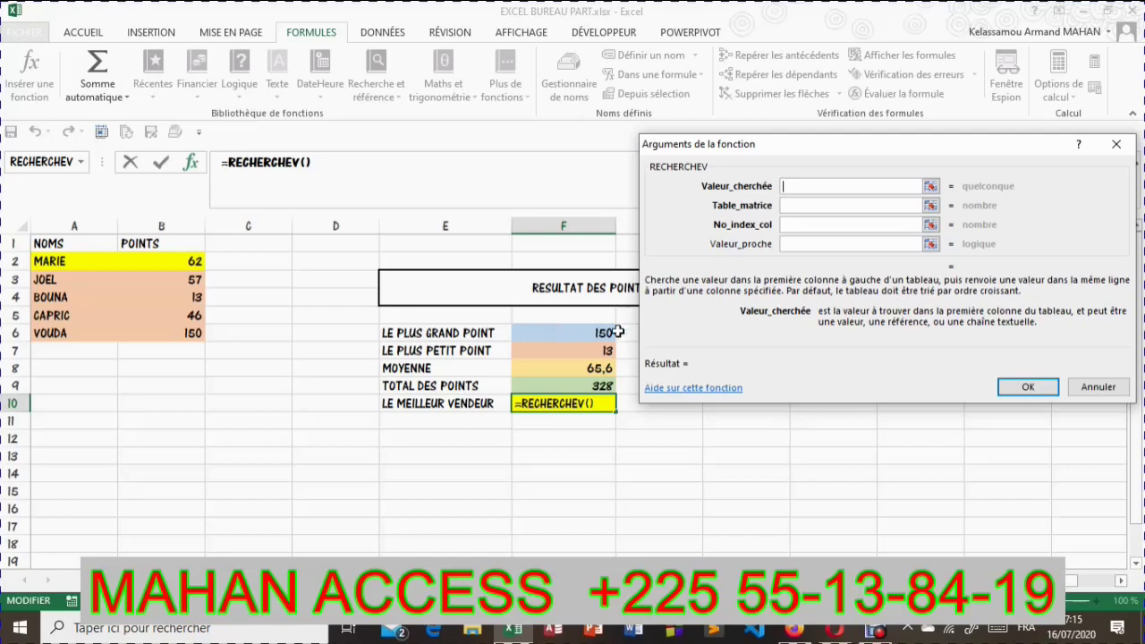
# Set the RECHERCHEV lookup value to F6 and the table array to A2:B6.
pyautogui.click(567, 336)
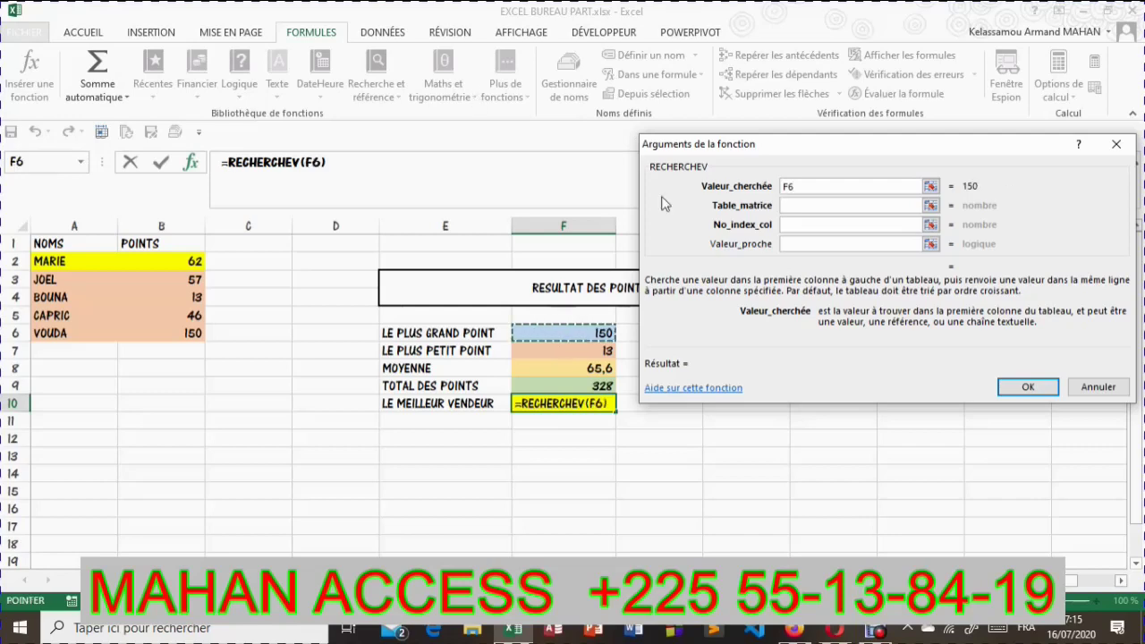
pyautogui.click(795, 206)
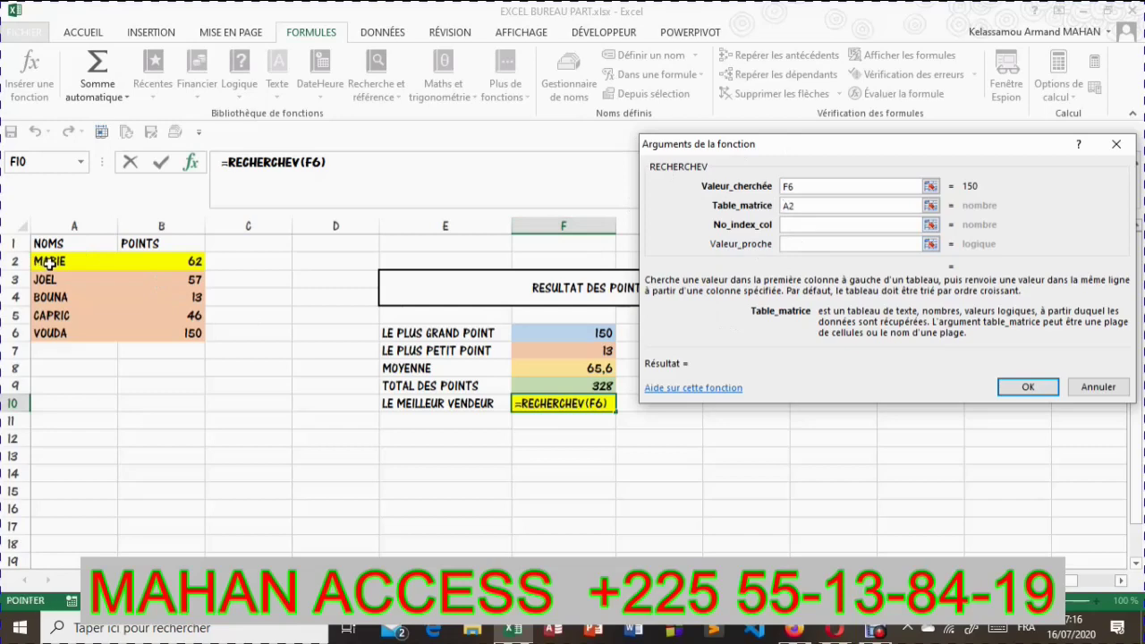
pyautogui.moveTo(39, 261); pyautogui.dragTo(170, 331)
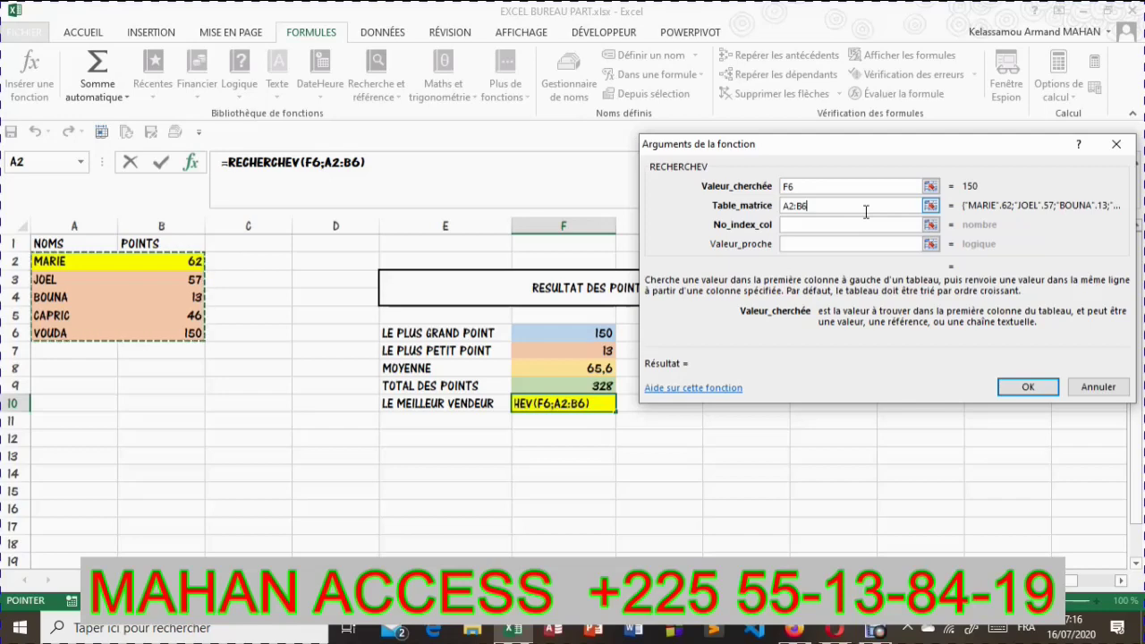
# Clear the RECHERCHEV table array and lookup value, and cancel the function in F10.
pyautogui.press('BackSpace')
pyautogui.press('BackSpace')
pyautogui.press('BackSpace')
pyautogui.press('BackSpace')
pyautogui.press('BackSpace')
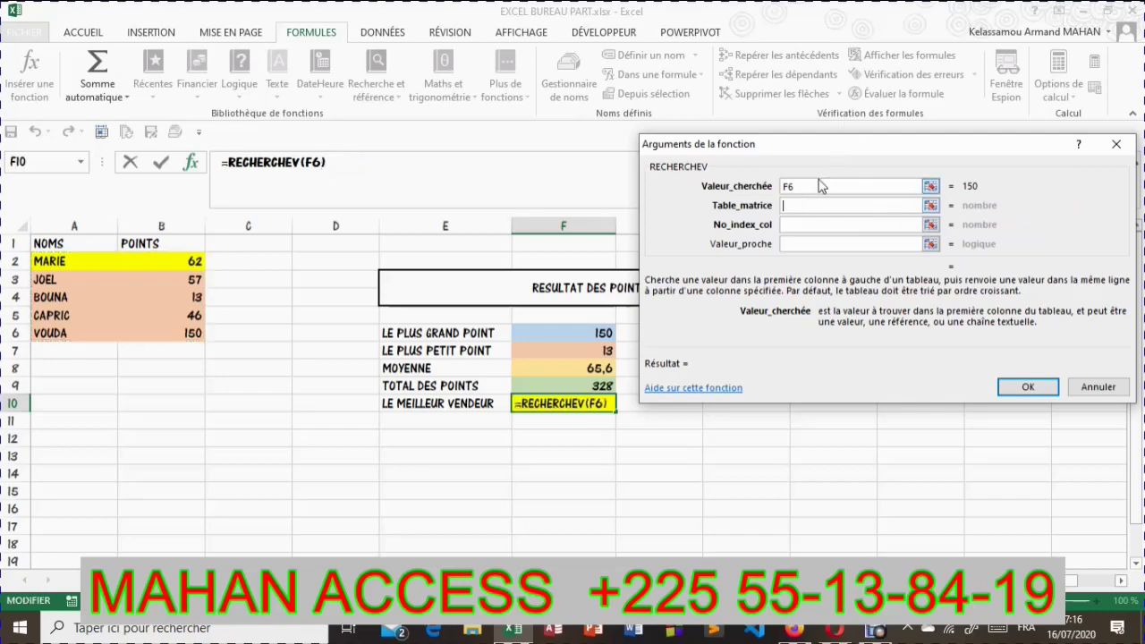
pyautogui.click(822, 186)
pyautogui.press('BackSpace')
pyautogui.press('BackSpace')
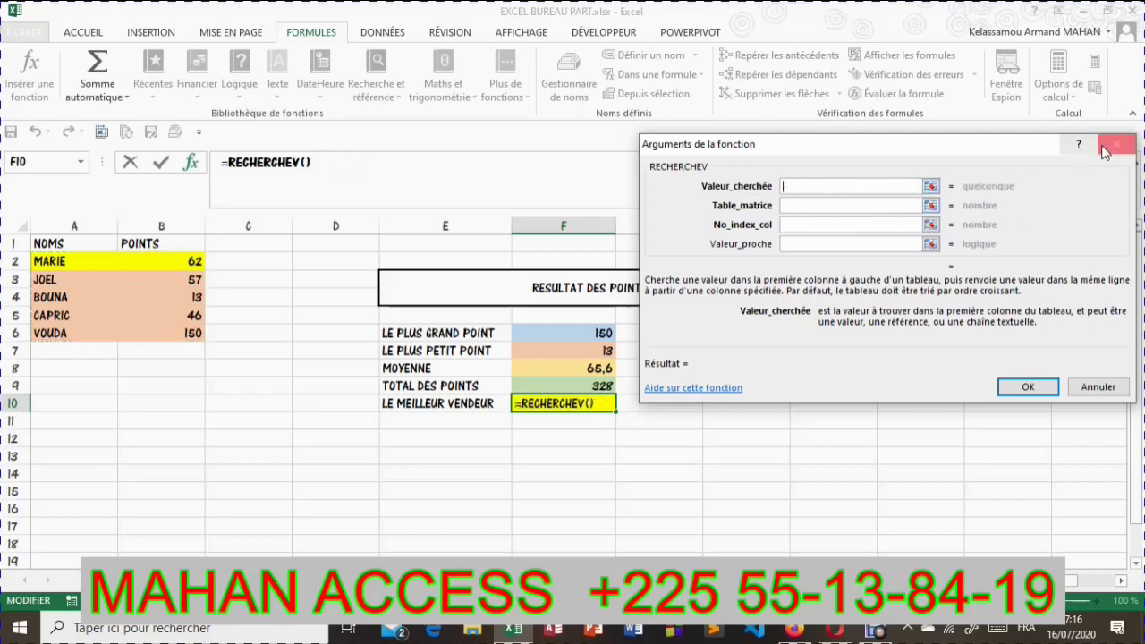
pyautogui.click(1106, 147)
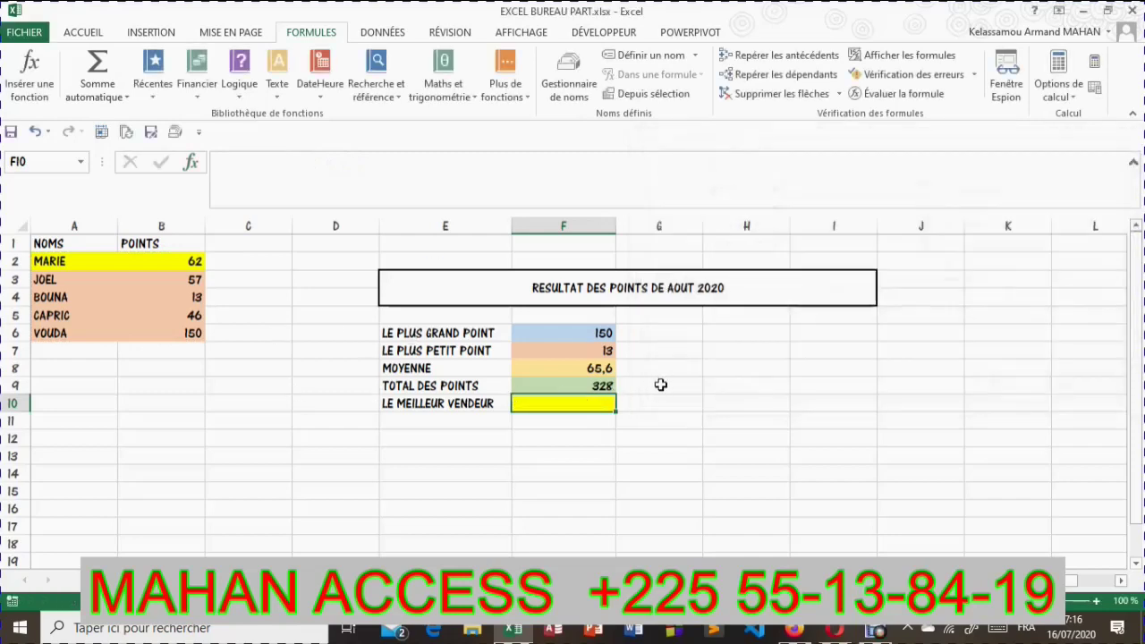
pyautogui.click(636, 336)
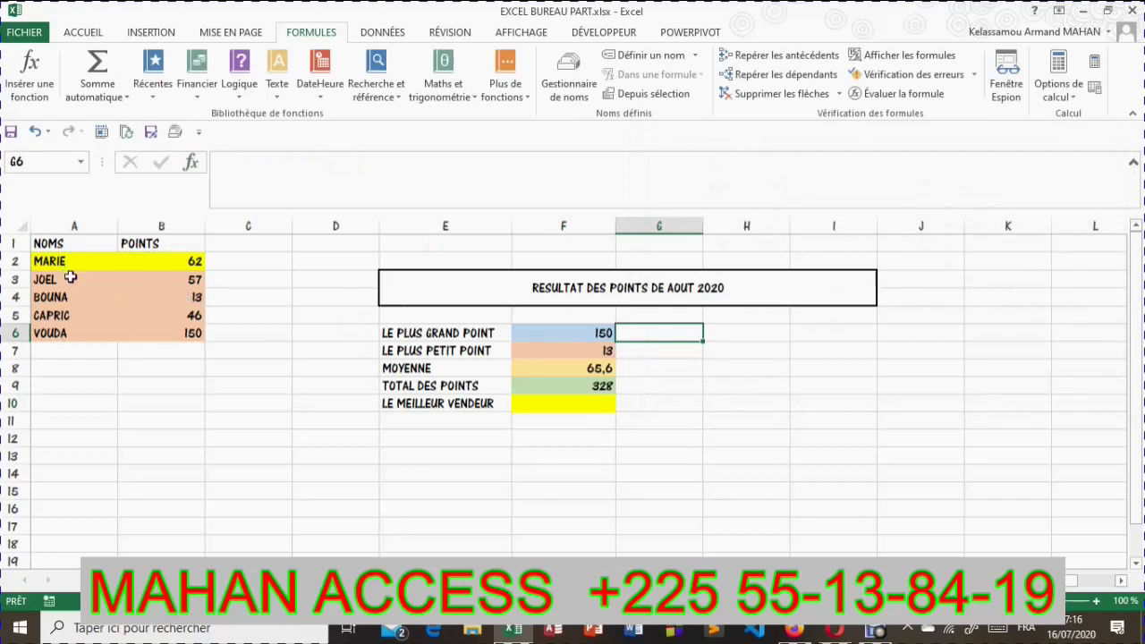
pyautogui.click(180, 262)
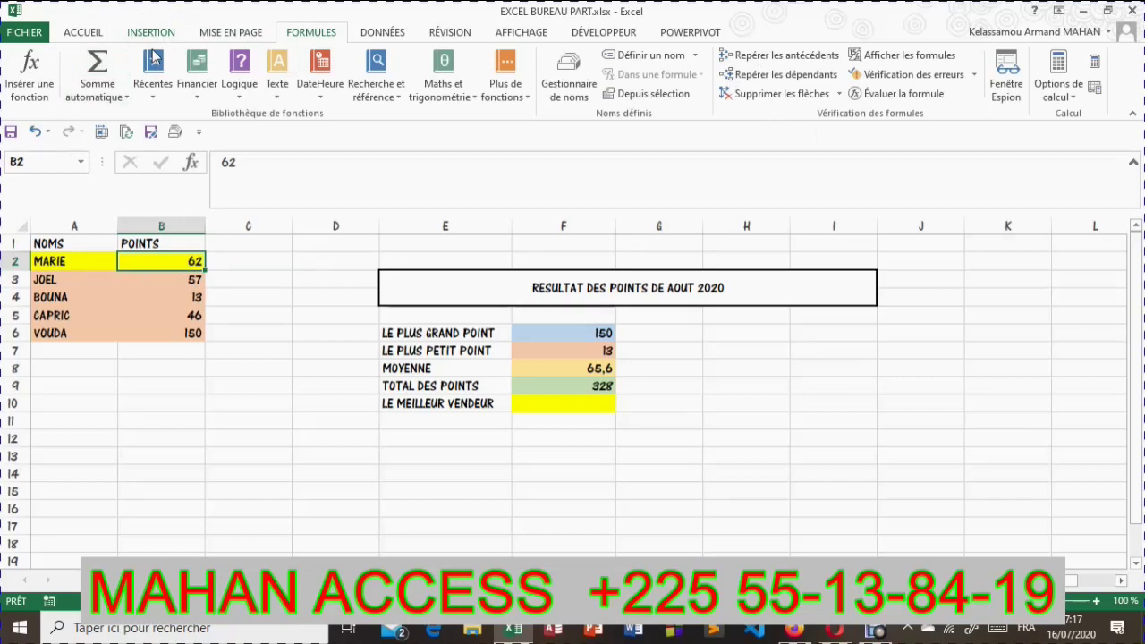
pyautogui.scroll(2, 154, 57)
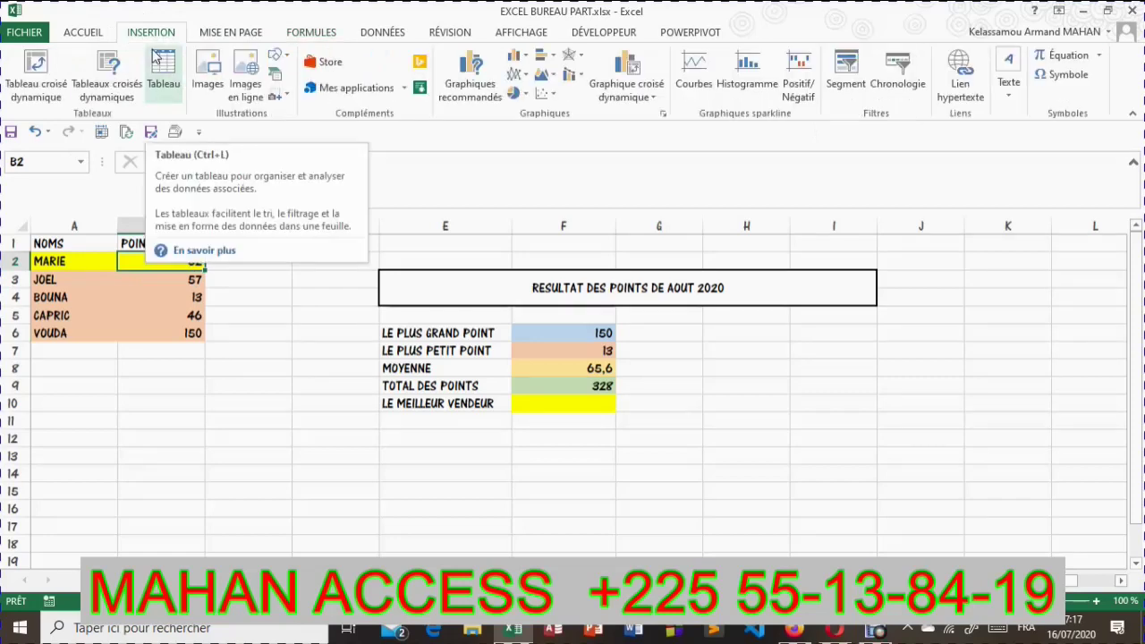
# Draw a horizontal arrow about 5.32 cm long below the names and points table, running from column B to column D.
pyautogui.click(279, 57)
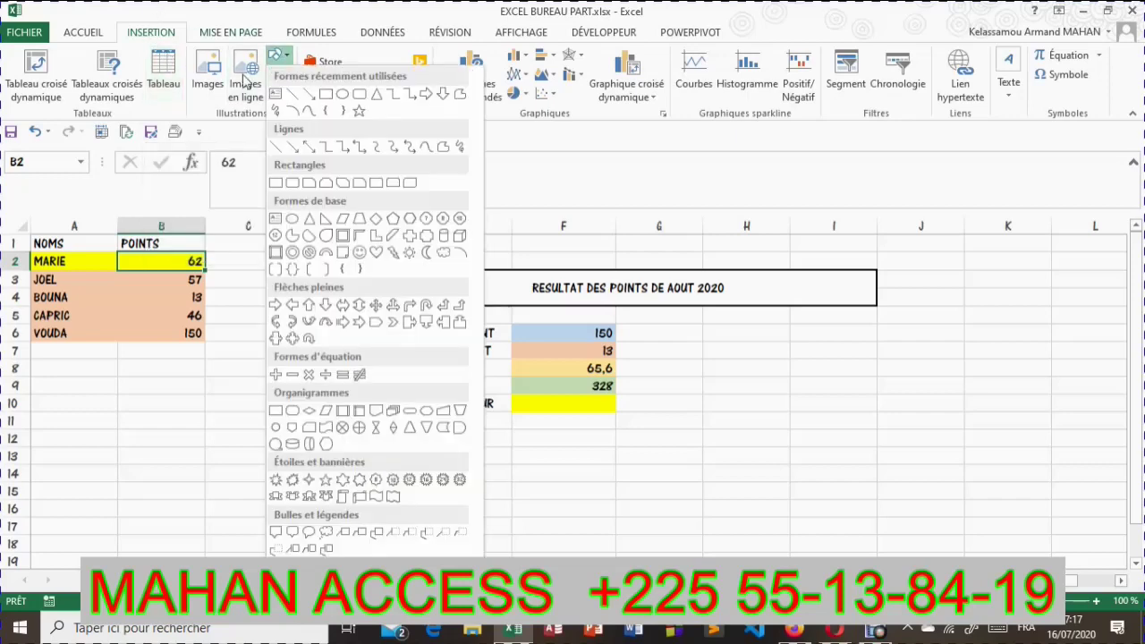
pyautogui.click(294, 147)
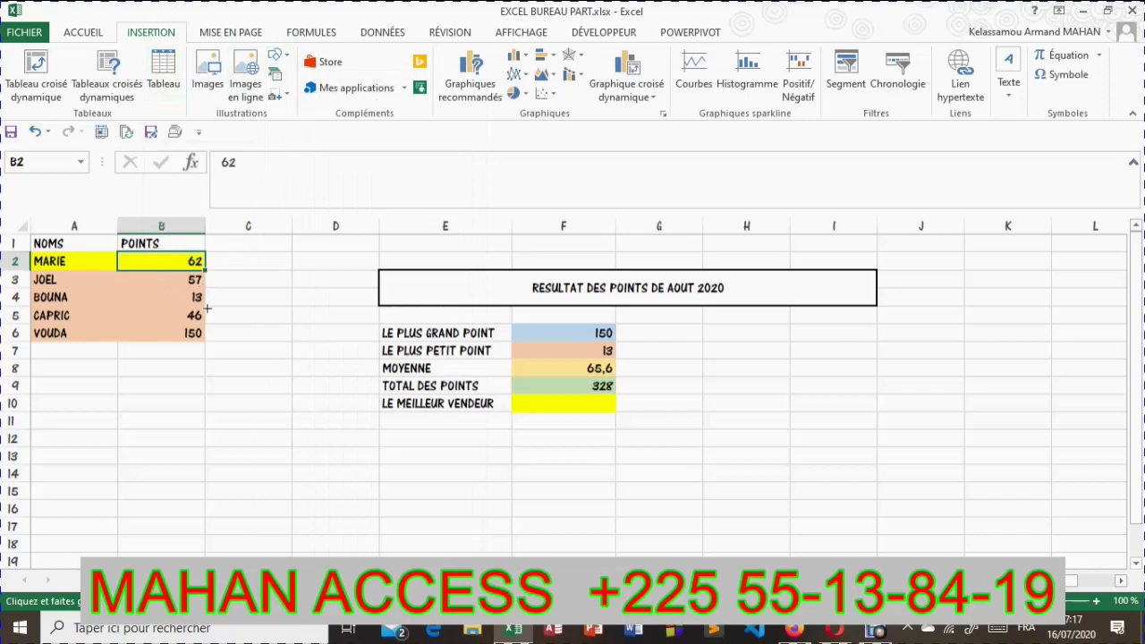
pyautogui.moveTo(162, 388); pyautogui.dragTo(329, 389)
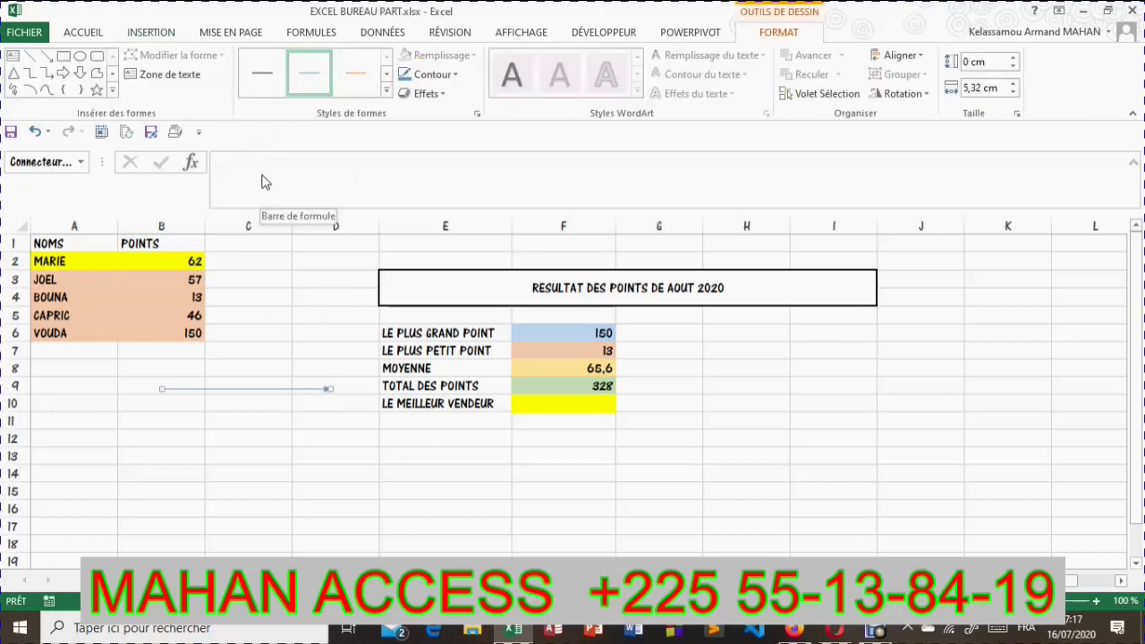
# Apply a thick black line style to the arrow and move it up to row 1, beside the POINTS header.
pyautogui.click(269, 78)
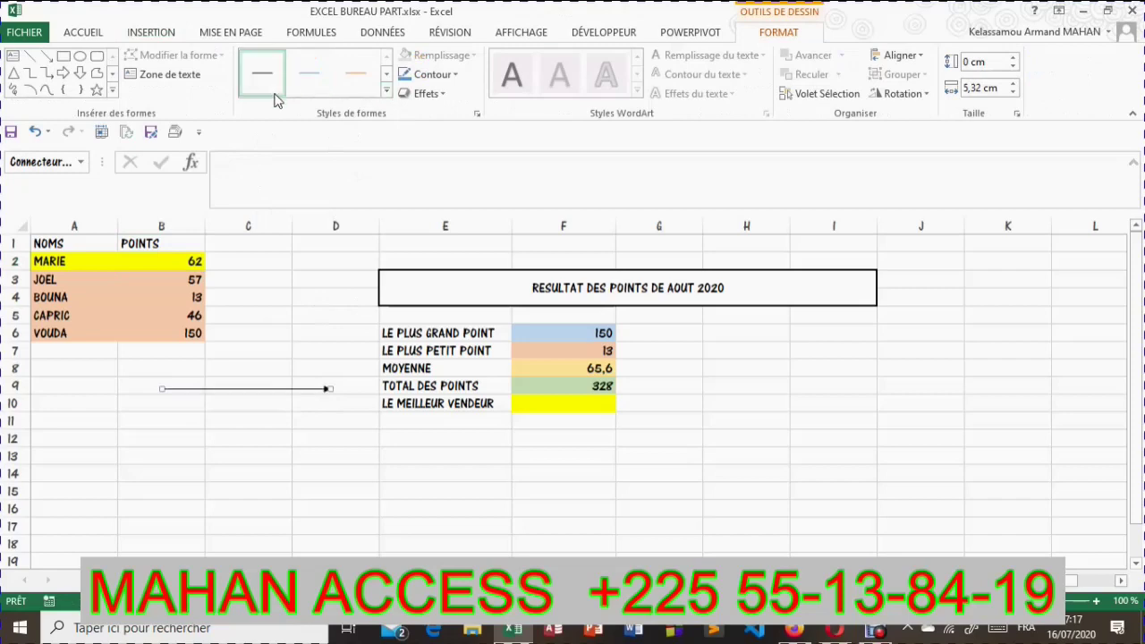
pyautogui.click(385, 90)
pyautogui.click(271, 160)
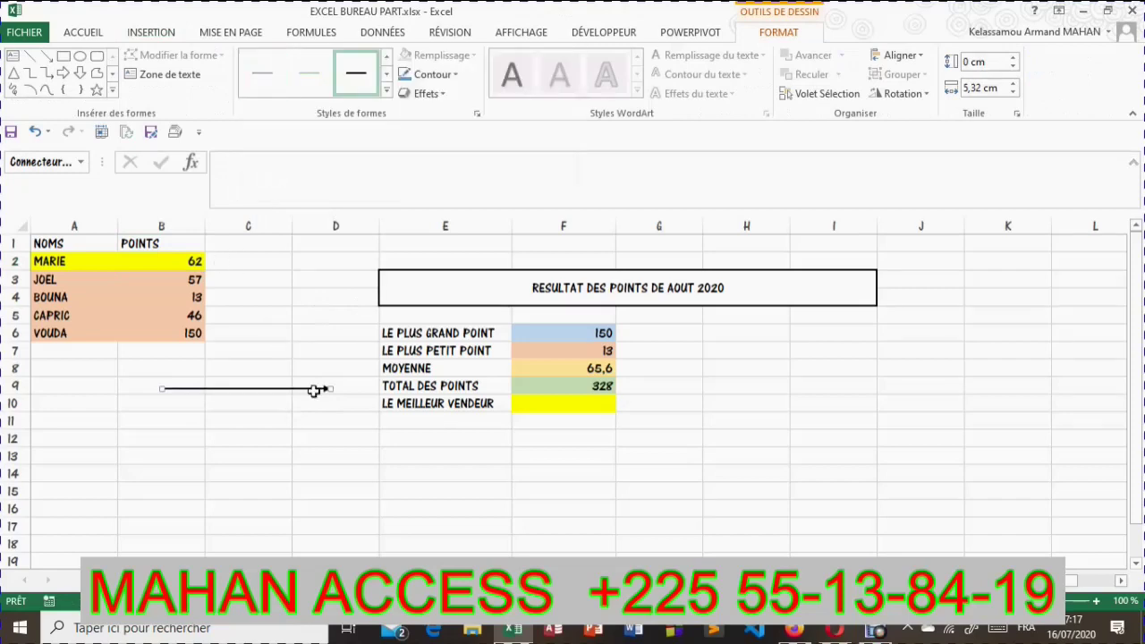
pyautogui.moveTo(294, 338); pyautogui.dragTo(320, 248)
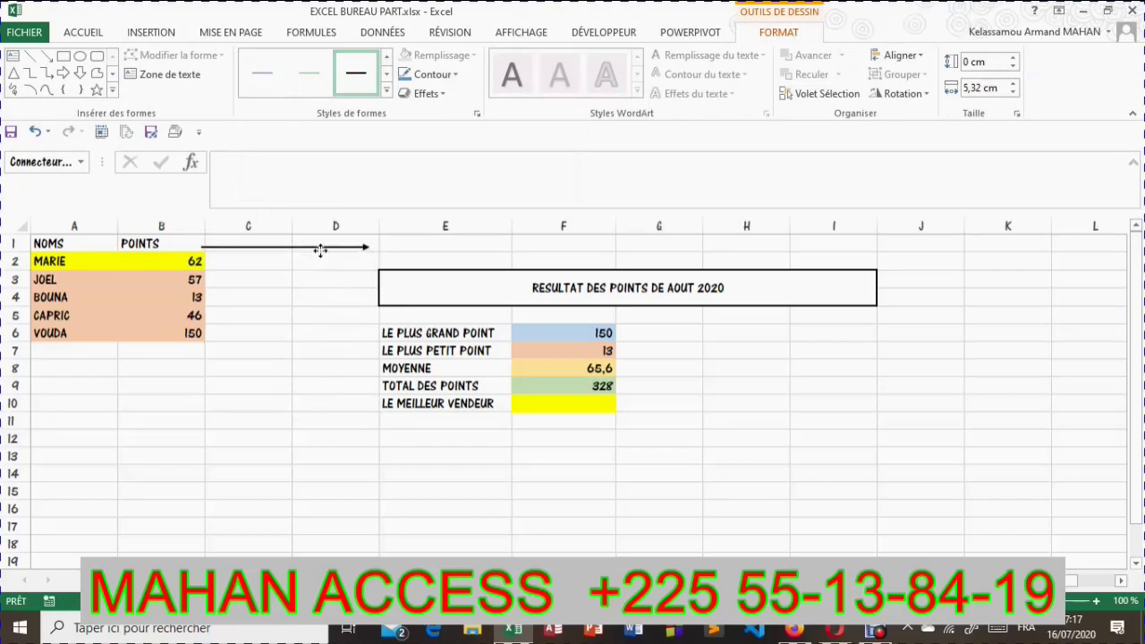
# Delete the black arrow beside the POINTS header.
pyautogui.click(299, 313)
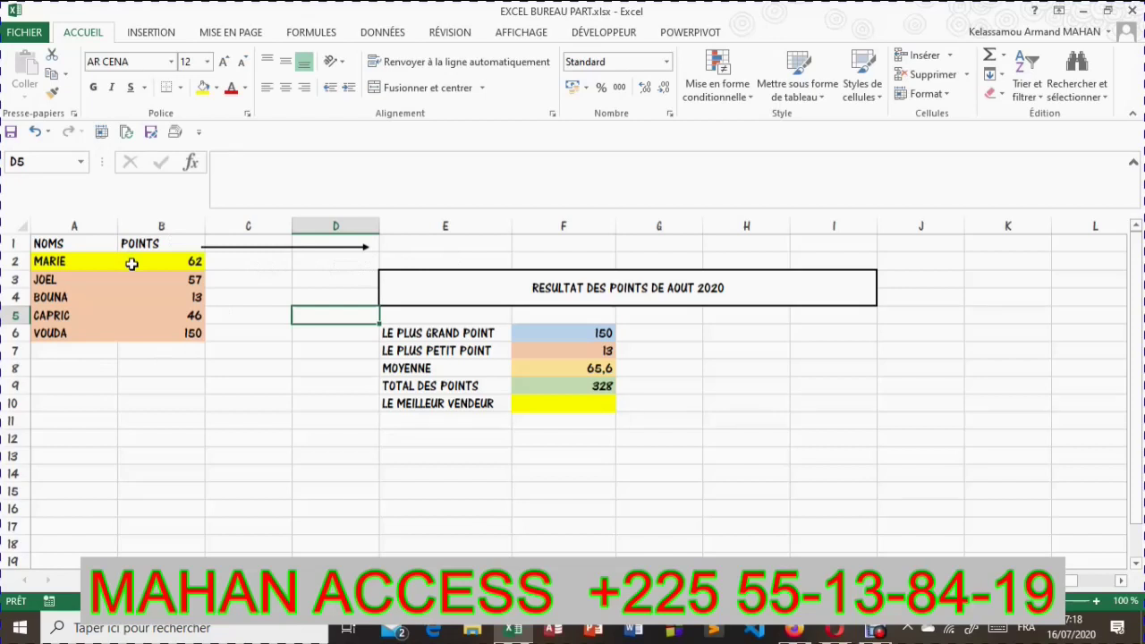
pyautogui.click(271, 247)
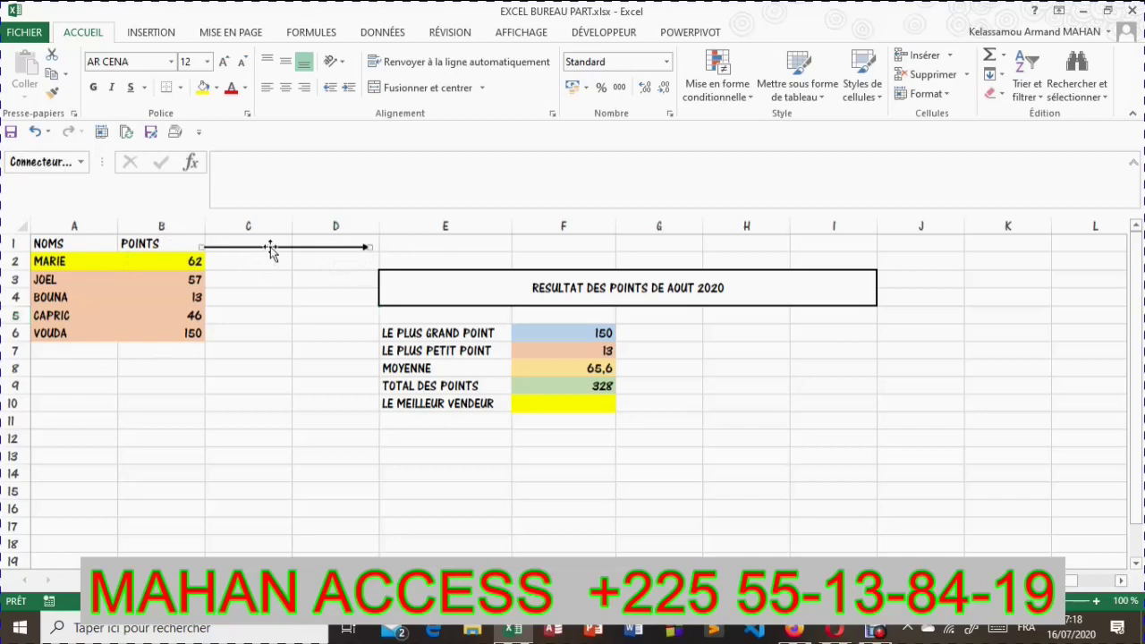
pyautogui.press('Delete')
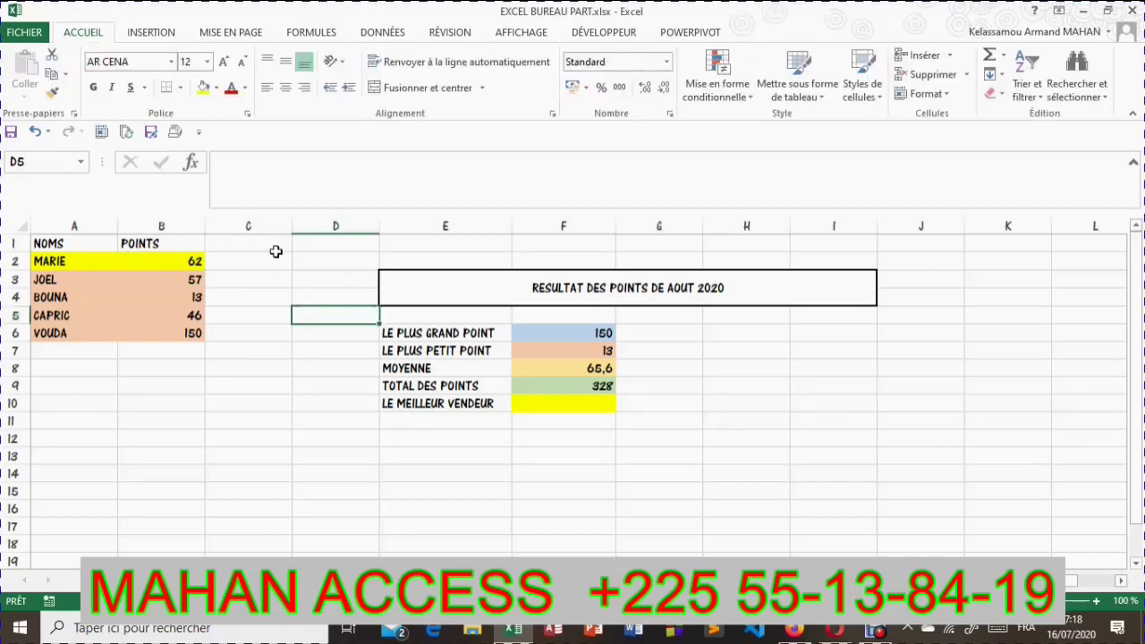
# Examine the POINTS values in B2:B6 against the adjacent cells C2:C6, row by row.
pyautogui.click(264, 259)
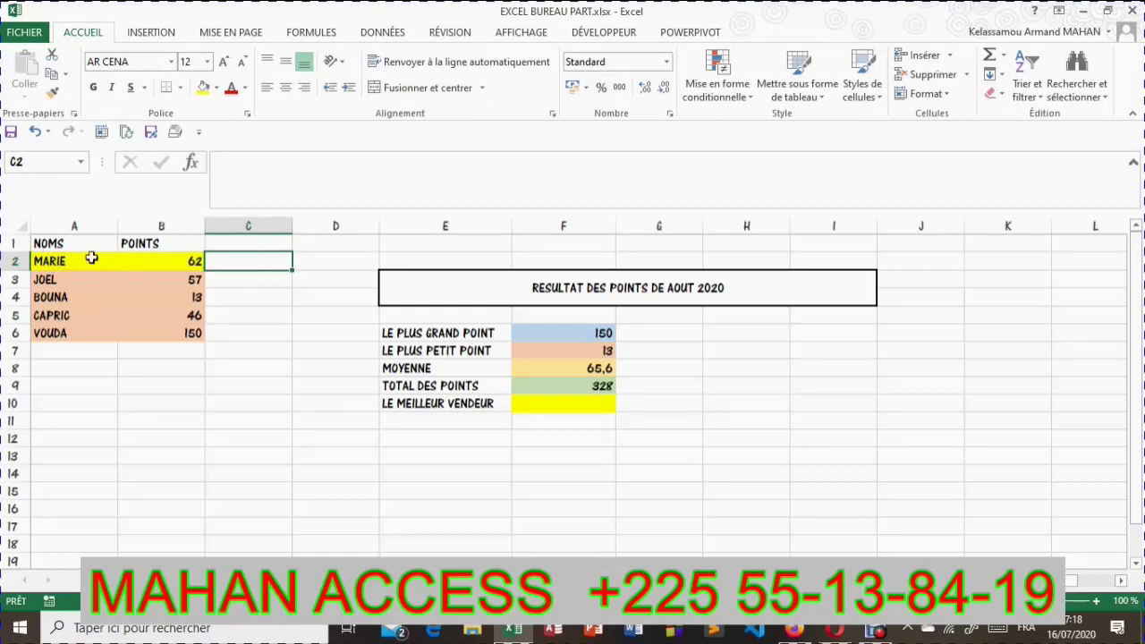
pyautogui.click(161, 263)
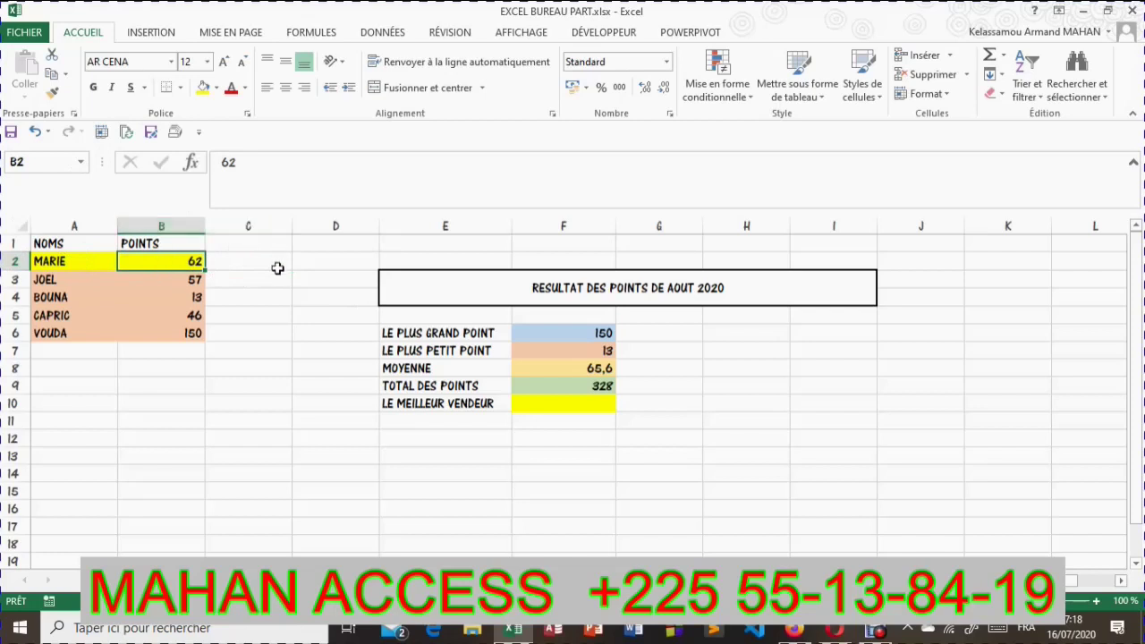
pyautogui.moveTo(161, 259); pyautogui.dragTo(171, 334)
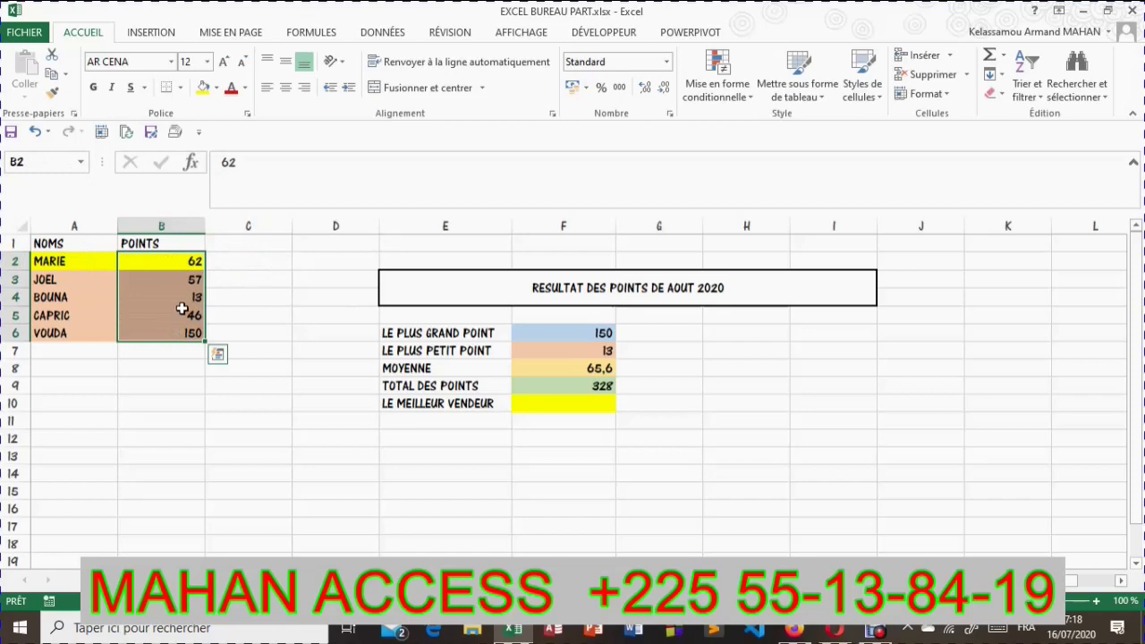
pyautogui.click(192, 261)
pyautogui.click(269, 267)
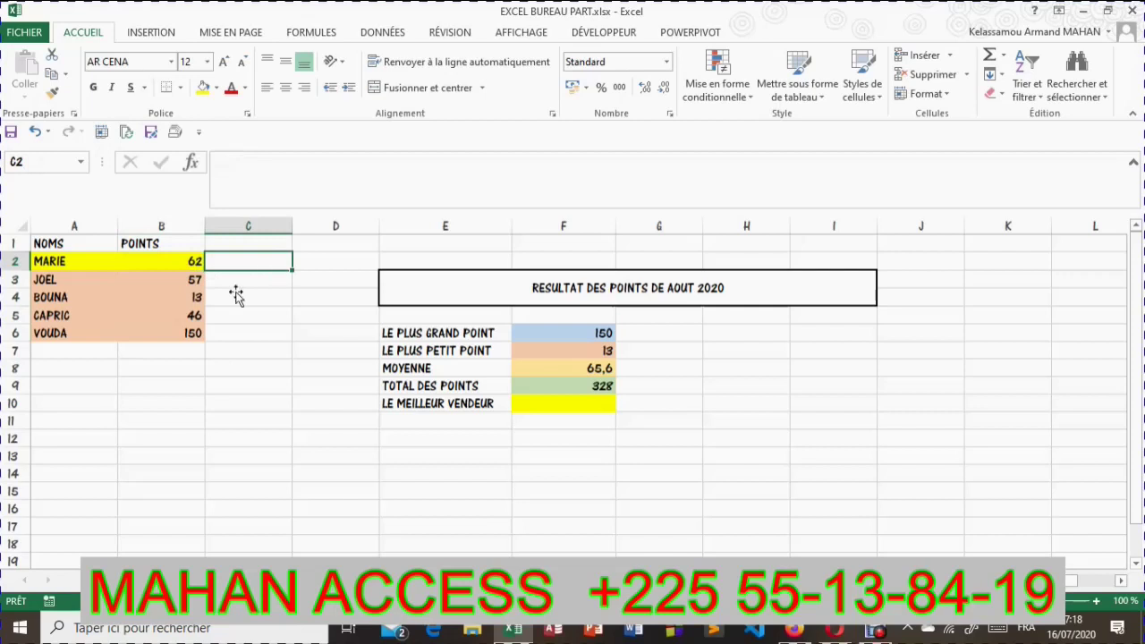
pyautogui.moveTo(268, 264); pyautogui.dragTo(269, 332)
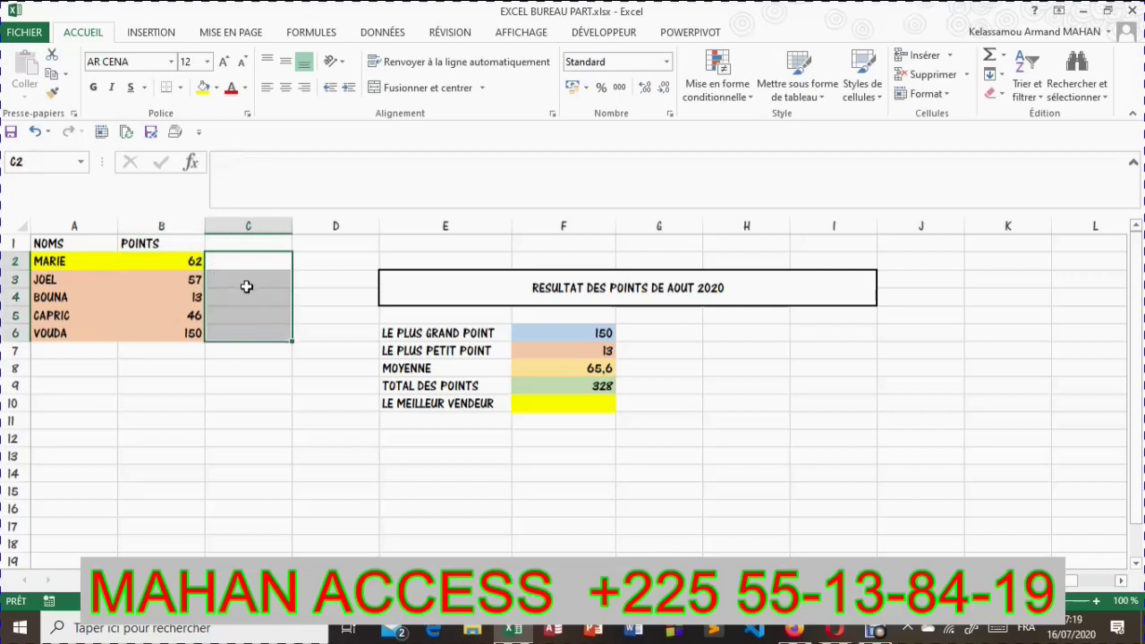
pyautogui.click(187, 261)
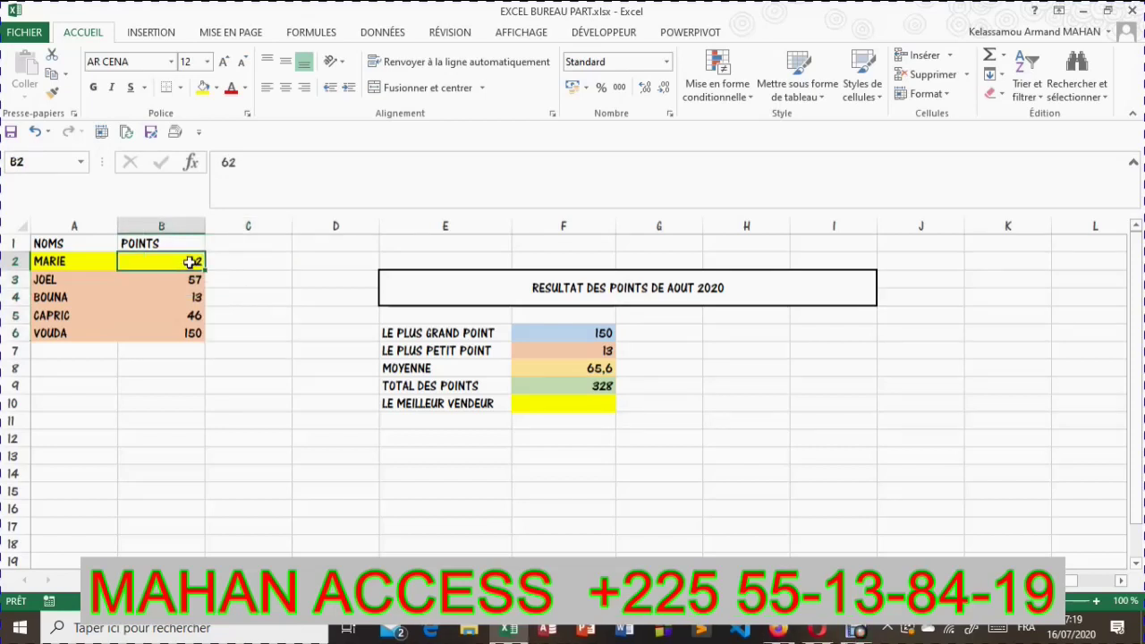
pyautogui.click(255, 263)
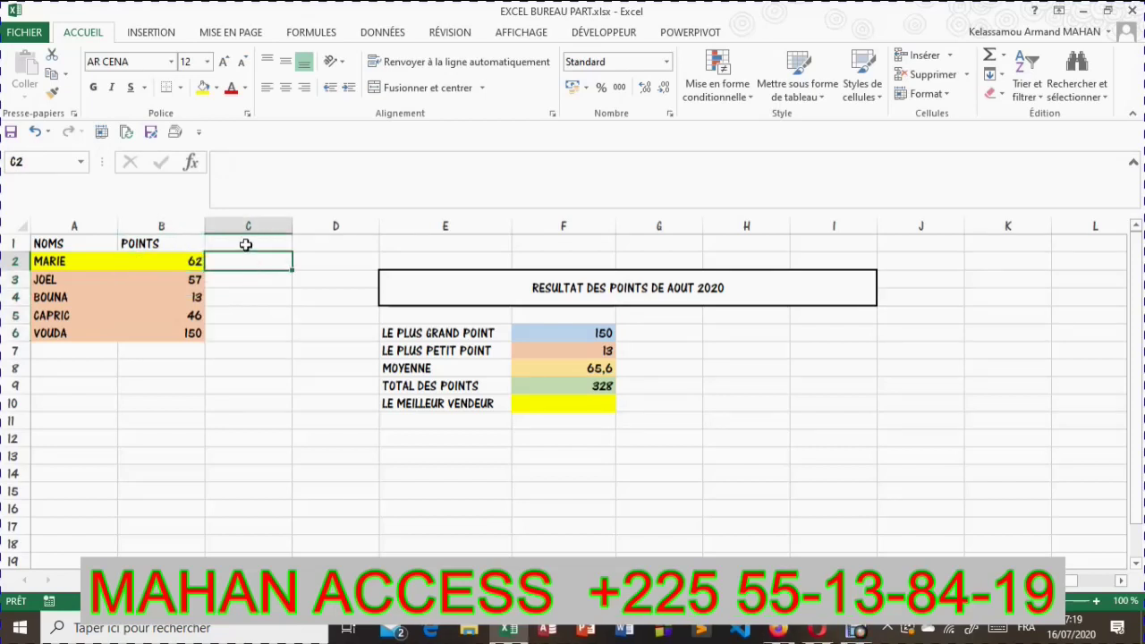
pyautogui.click(179, 260)
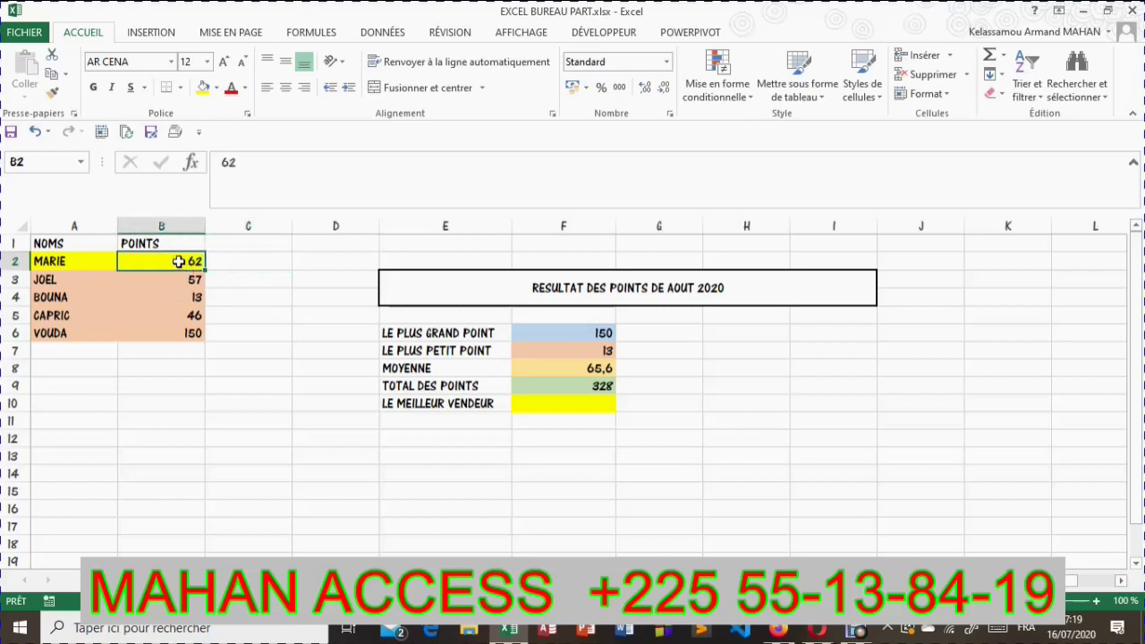
pyautogui.click(249, 263)
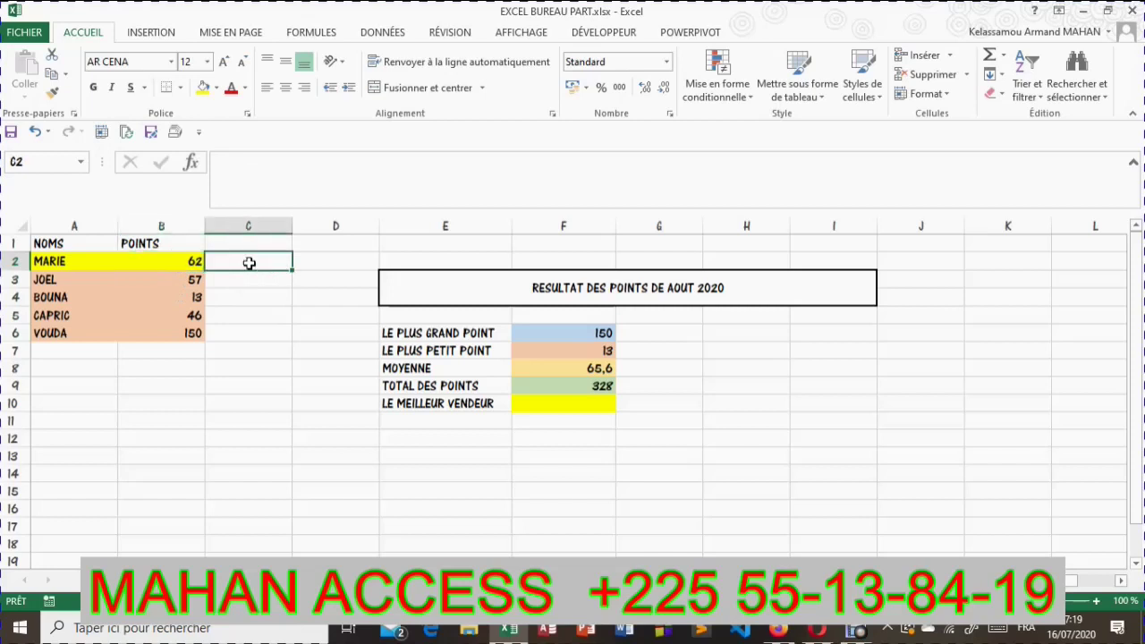
pyautogui.click(176, 333)
pyautogui.click(262, 335)
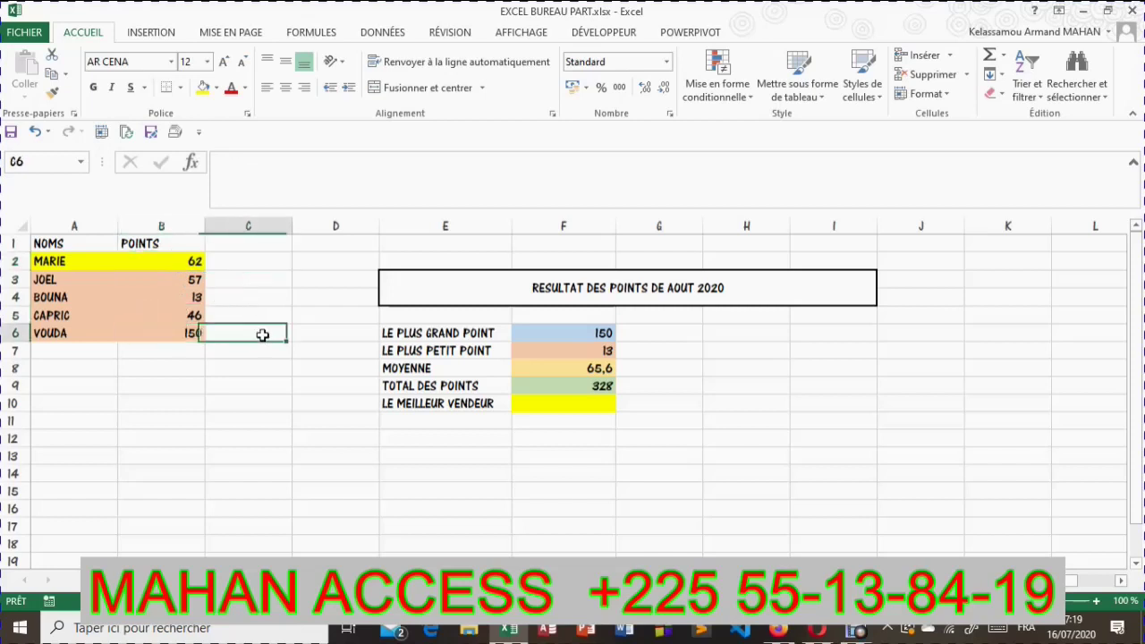
pyautogui.click(165, 334)
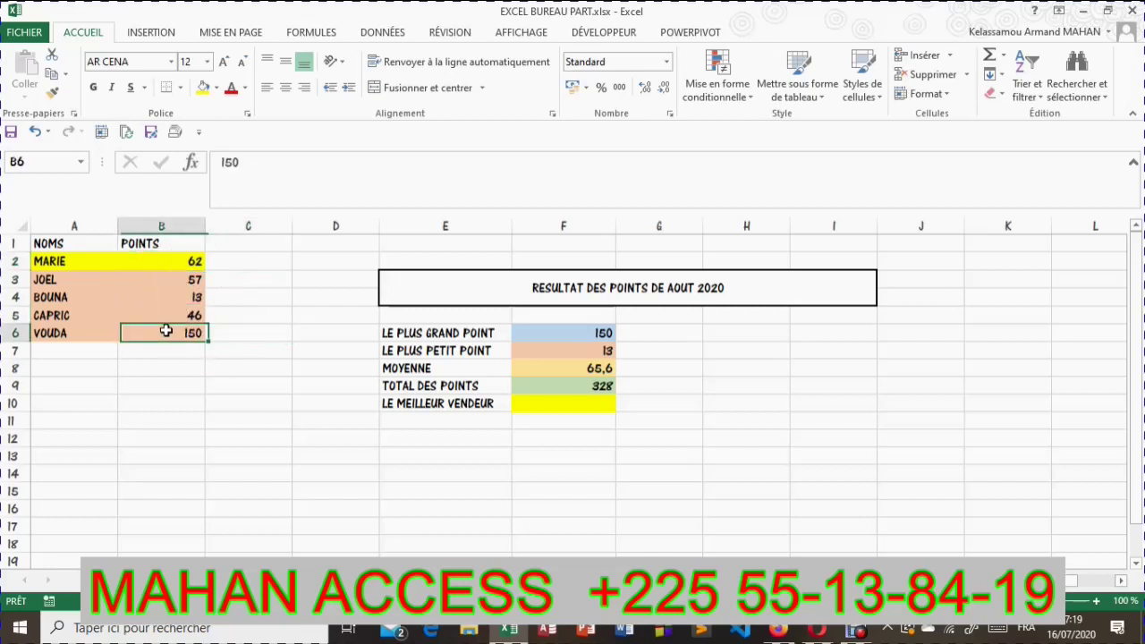
pyautogui.click(258, 331)
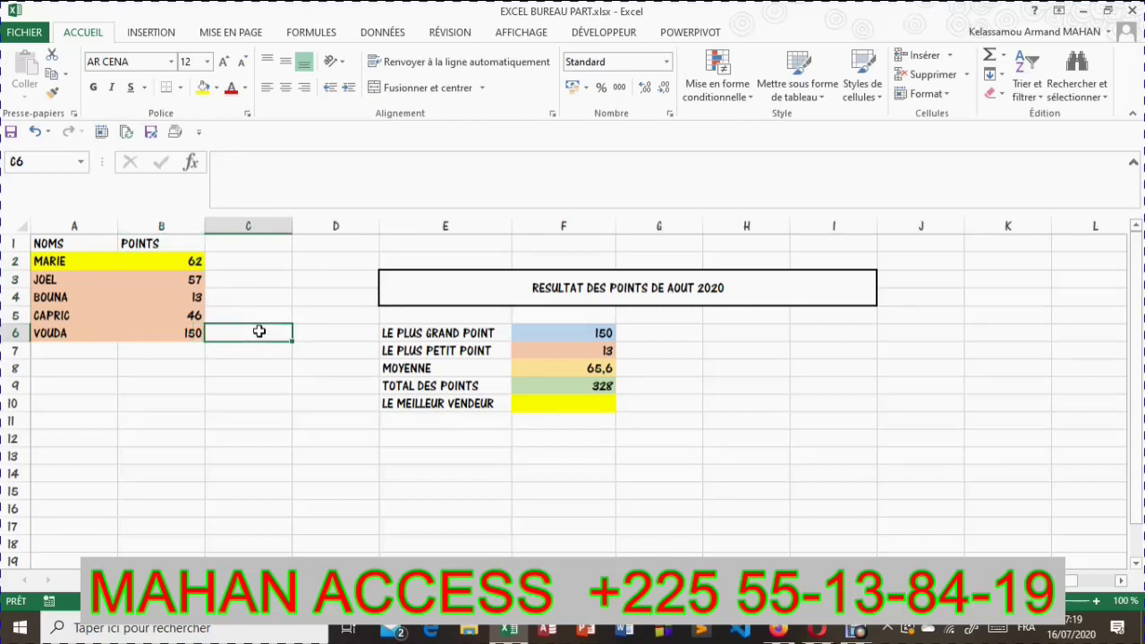
# Enter the formula =A2 in C2 to repeat the first seller's name beside the points.
pyautogui.click(239, 262)
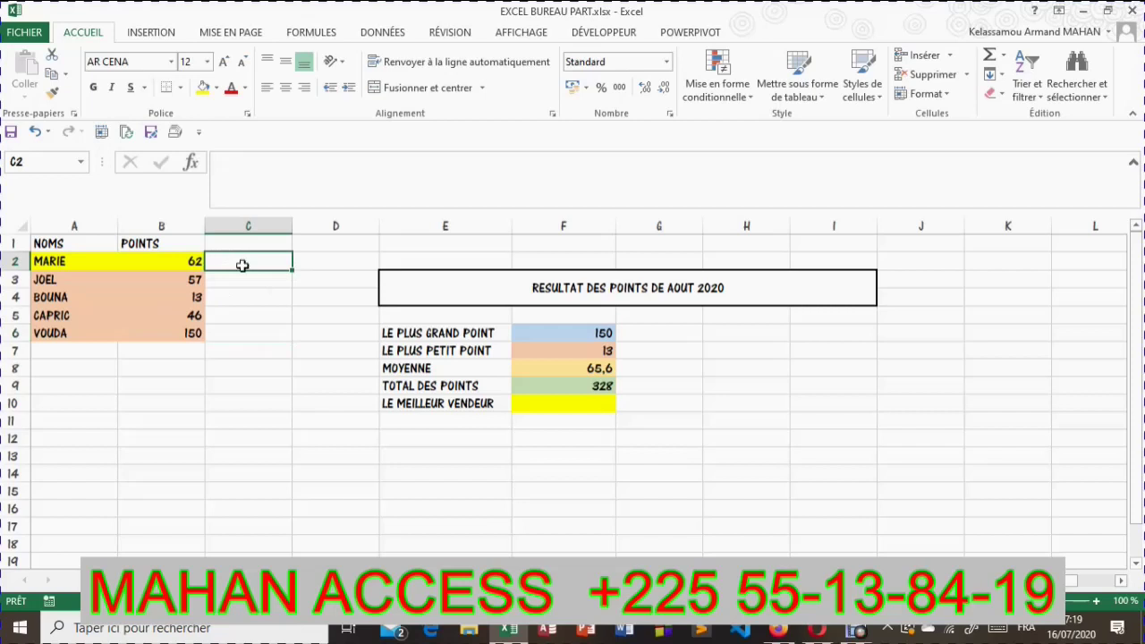
pyautogui.write('=')
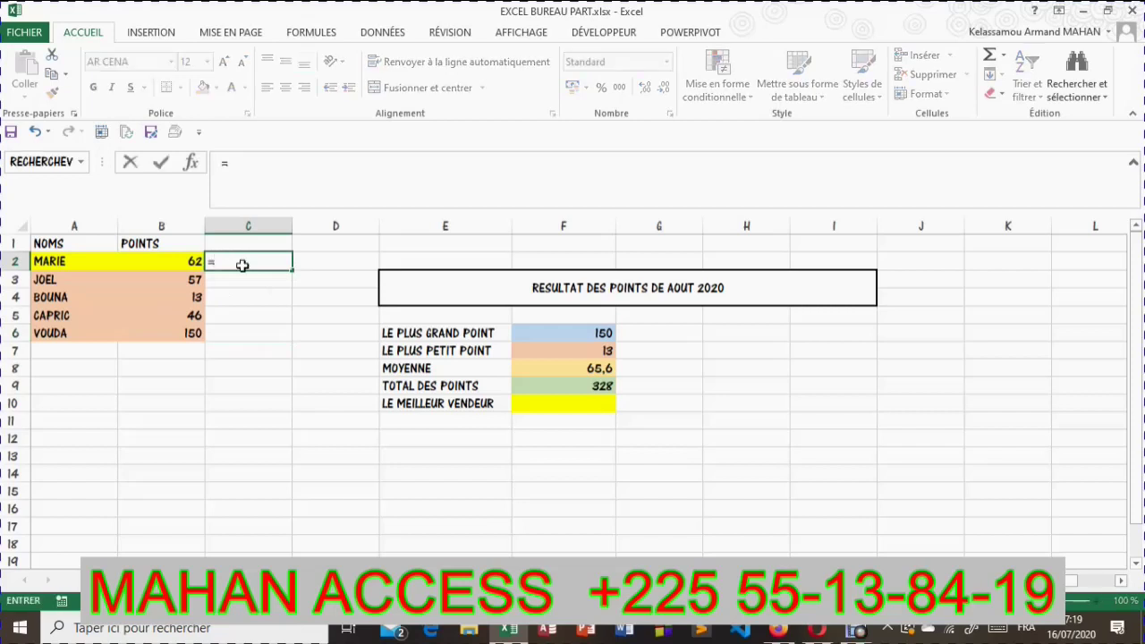
pyautogui.click(60, 261)
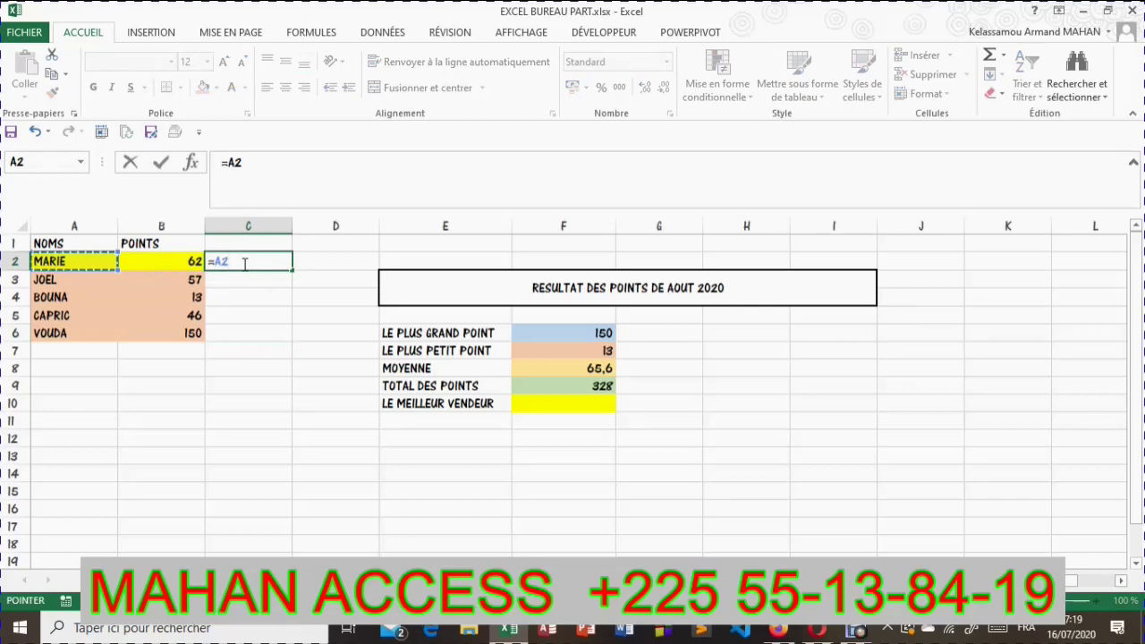
pyautogui.press('Return')
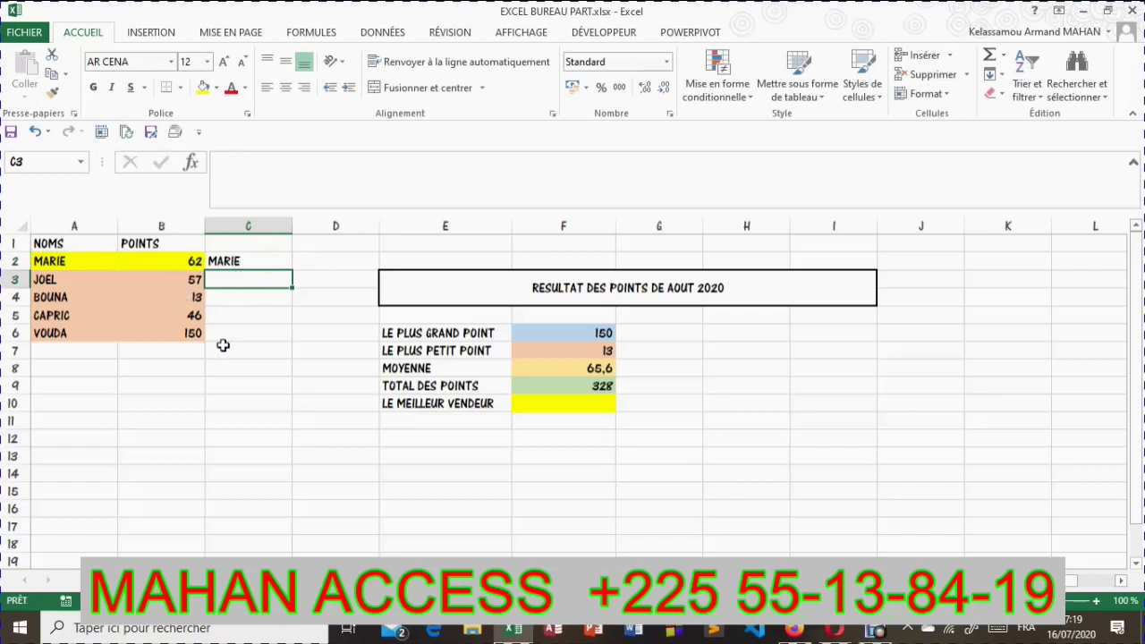
# Fill the name formula from C2 down to C6 and check the formulas in the last and first cells.
pyautogui.click(266, 261)
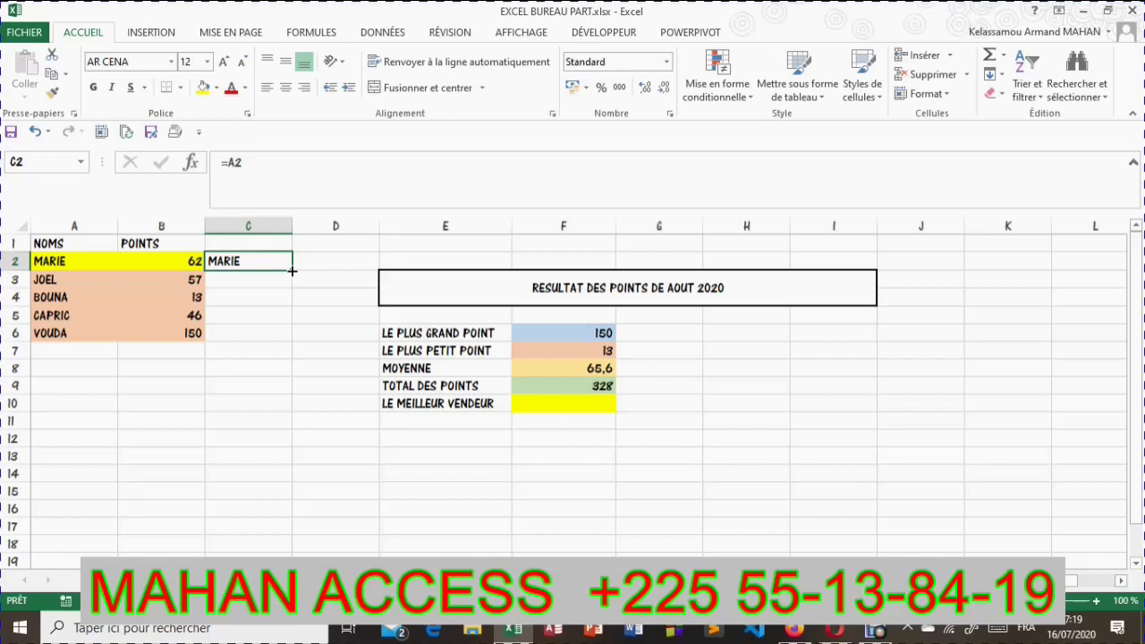
pyautogui.moveTo(292, 270); pyautogui.dragTo(291, 271)
pyautogui.moveTo(292, 270); pyautogui.dragTo(288, 337)
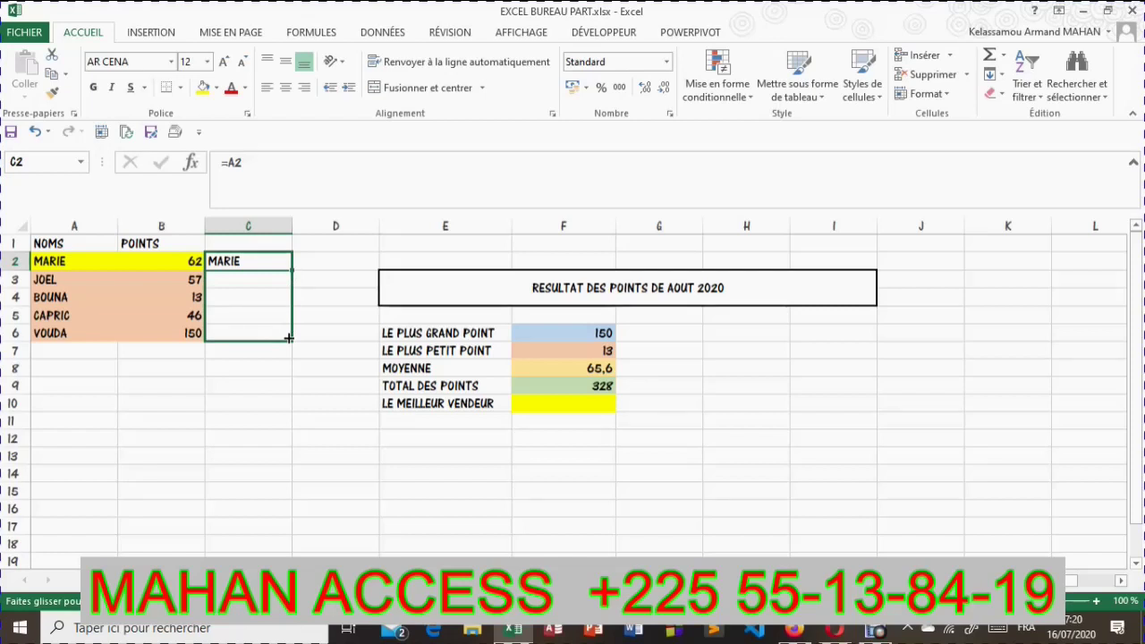
pyautogui.moveTo(288, 337); pyautogui.dragTo(288, 338)
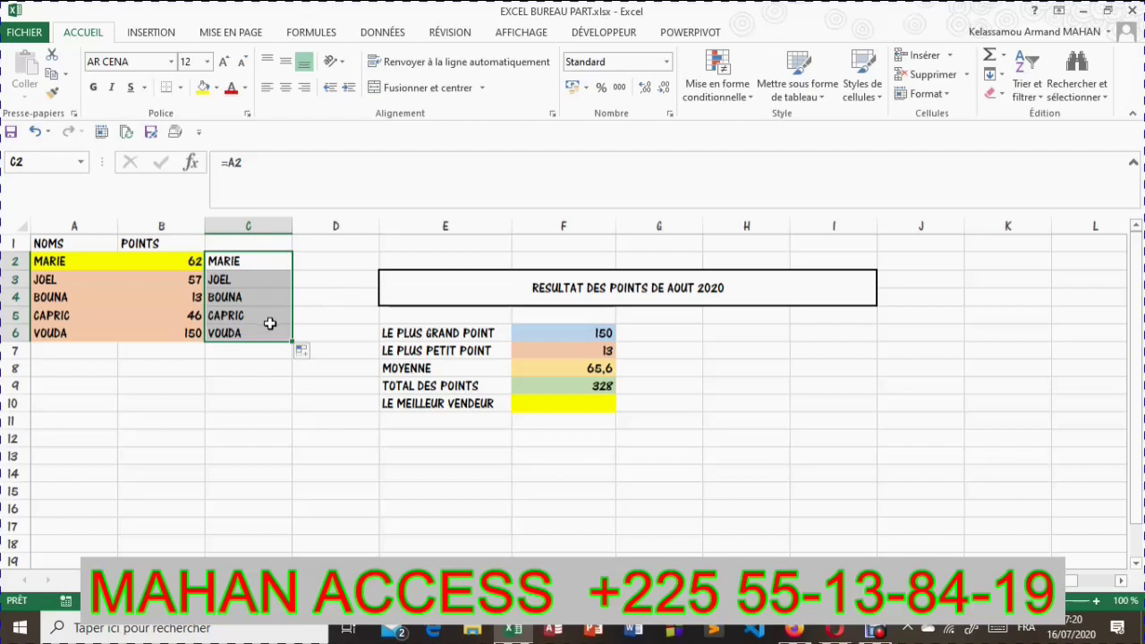
pyautogui.click(251, 336)
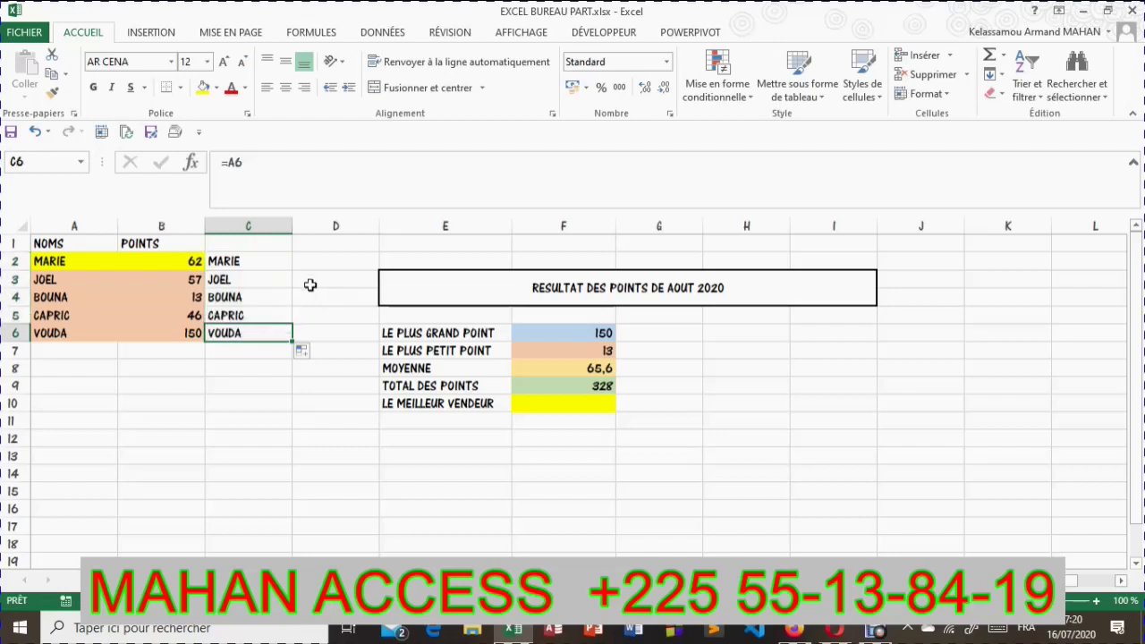
pyautogui.click(234, 263)
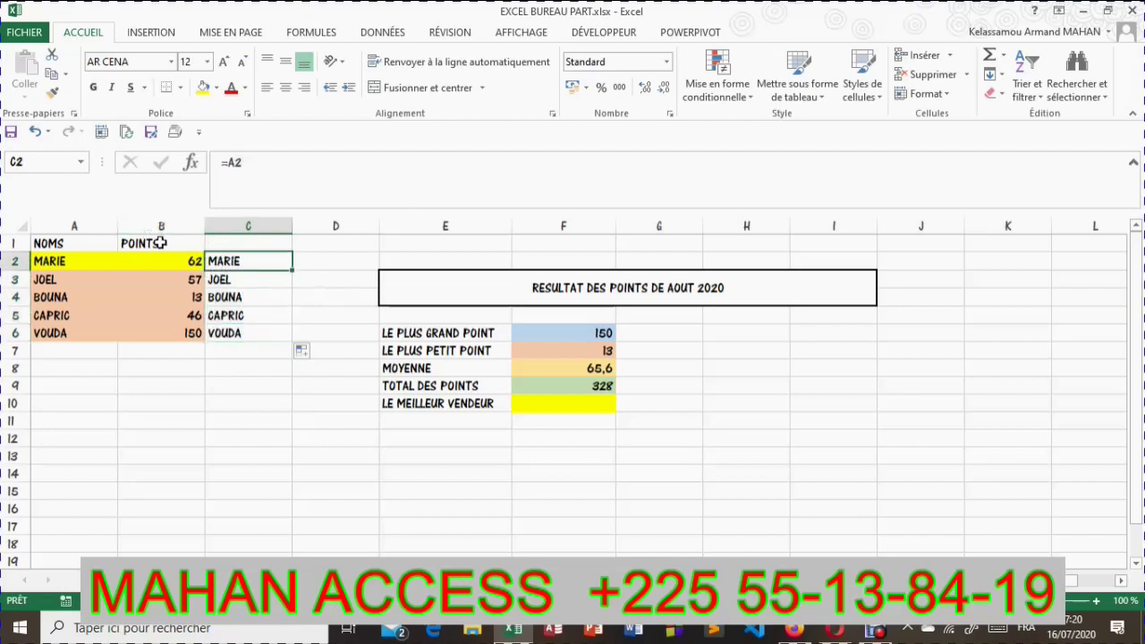
# Enter the formula =A1 in C1 to repeat the NOMS header above the copied names.
pyautogui.click(59, 243)
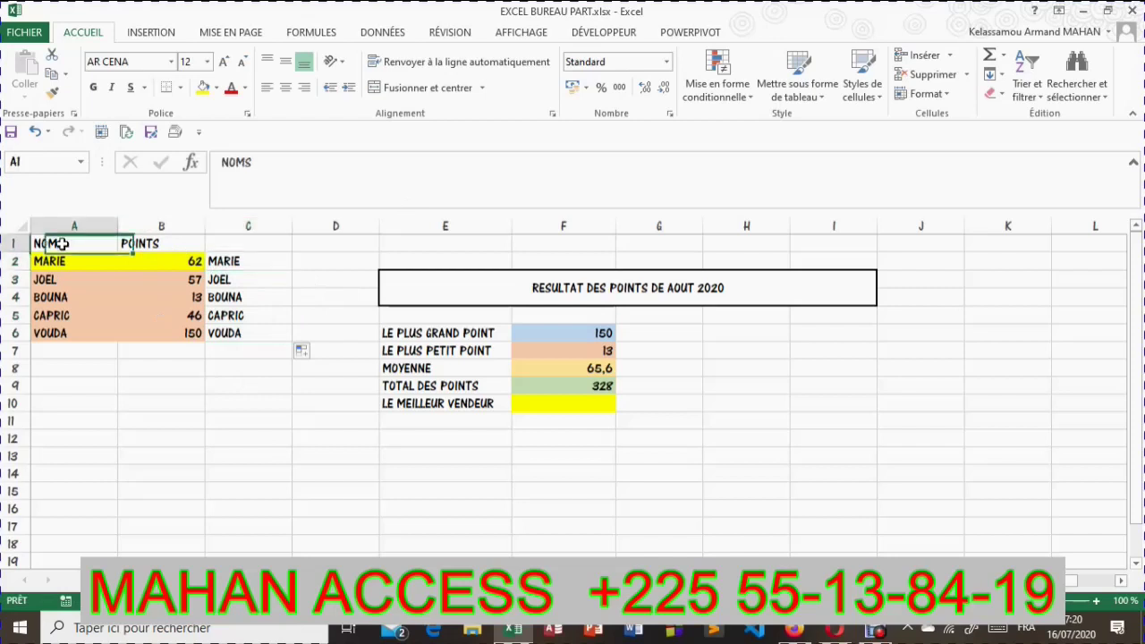
pyautogui.click(230, 244)
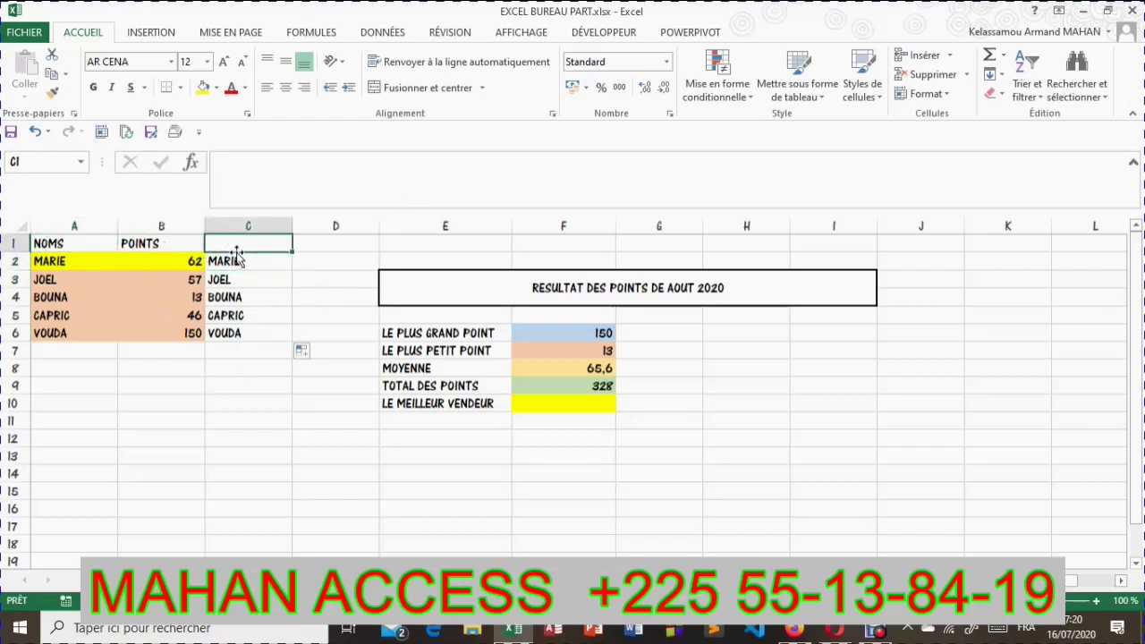
pyautogui.write('=')
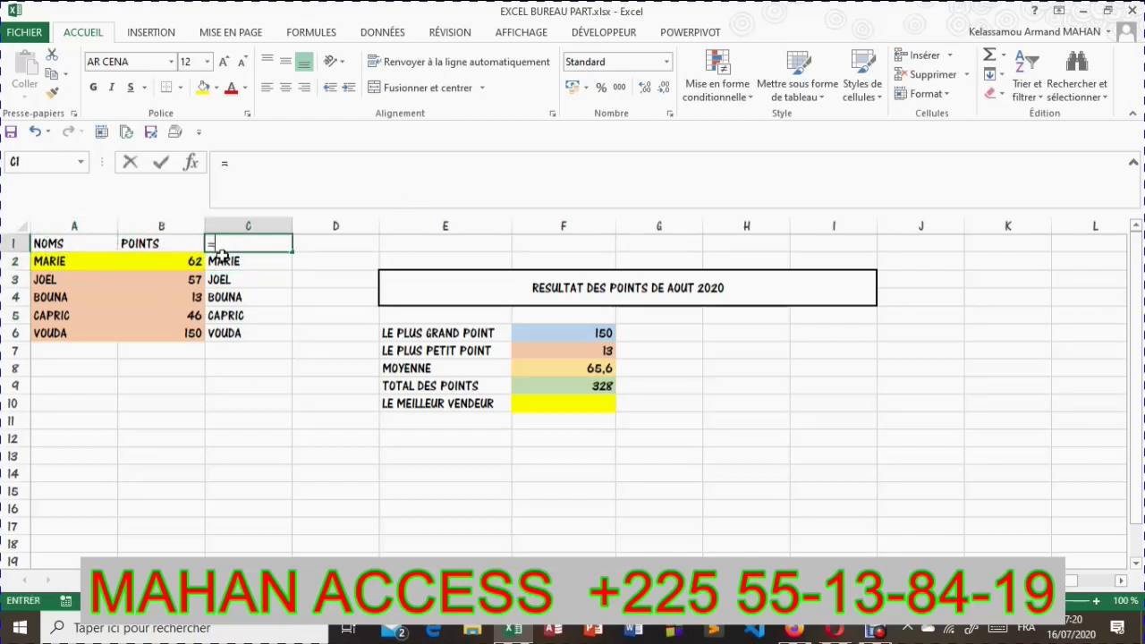
pyautogui.click(77, 244)
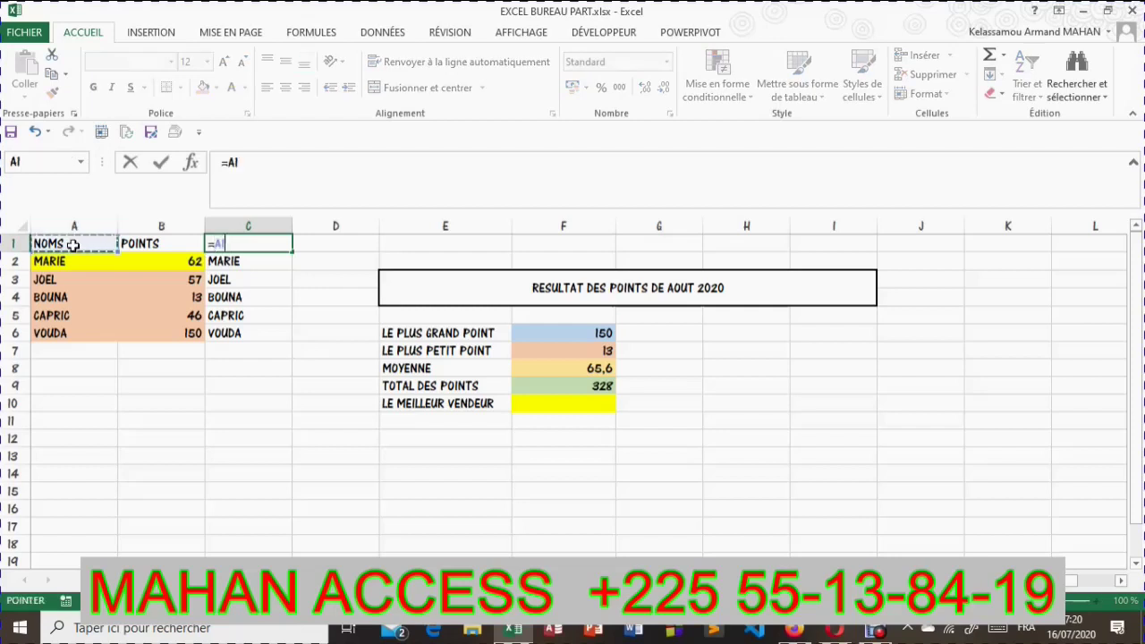
pyautogui.press('Return')
pyautogui.click(263, 350)
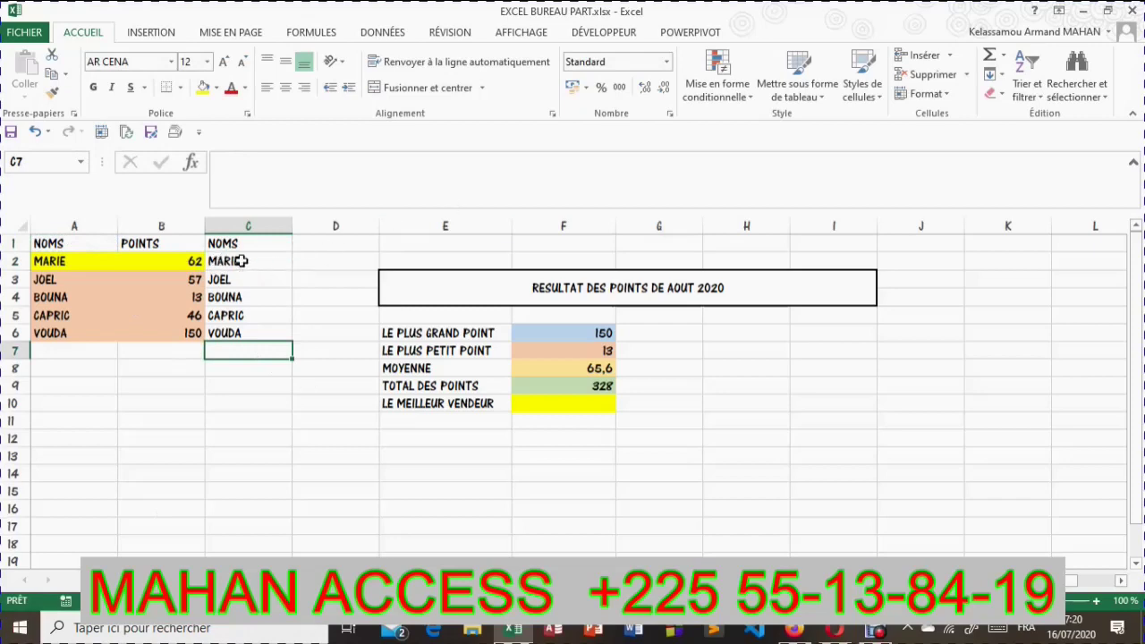
# Fill the copied names in C2:C6 with a dark orange background from the theme colours.
pyautogui.moveTo(237, 258); pyautogui.dragTo(251, 332)
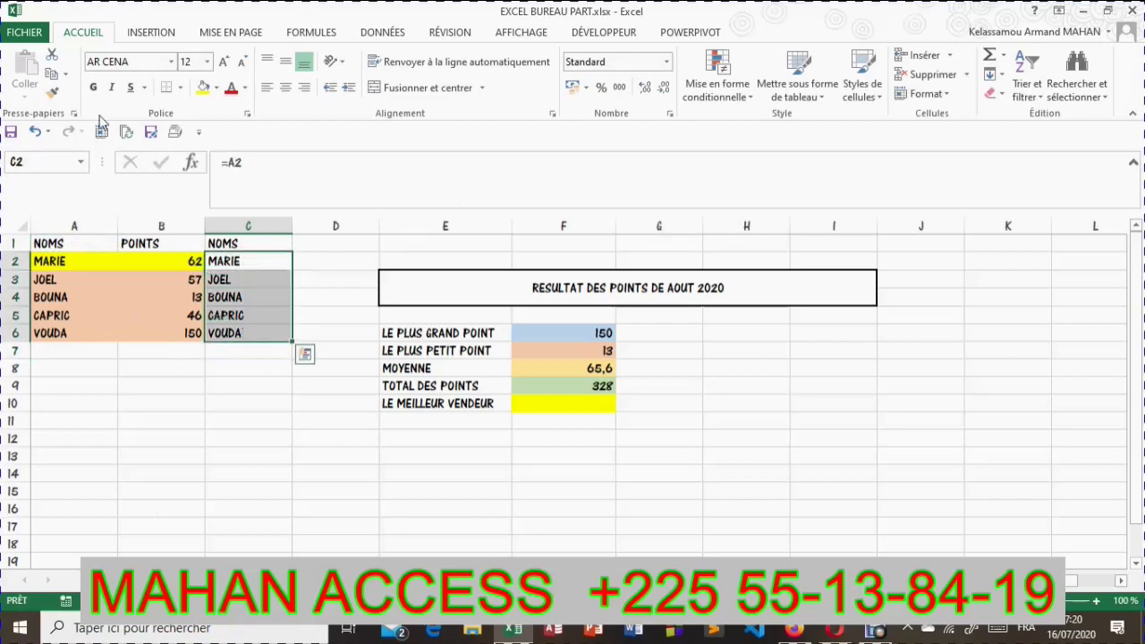
pyautogui.click(217, 88)
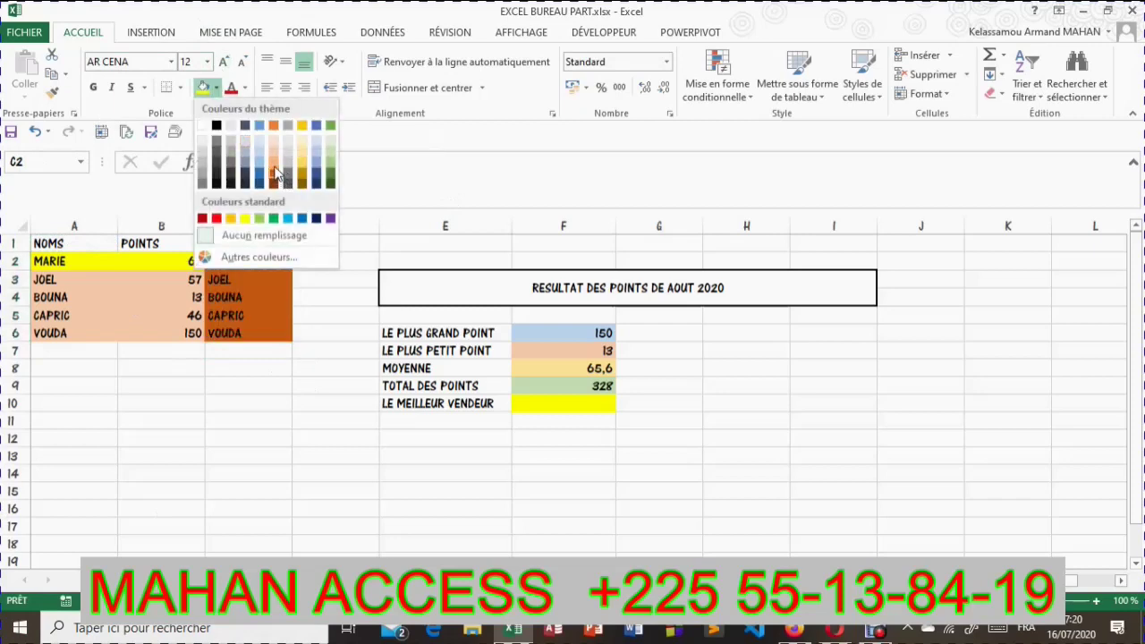
pyautogui.click(274, 181)
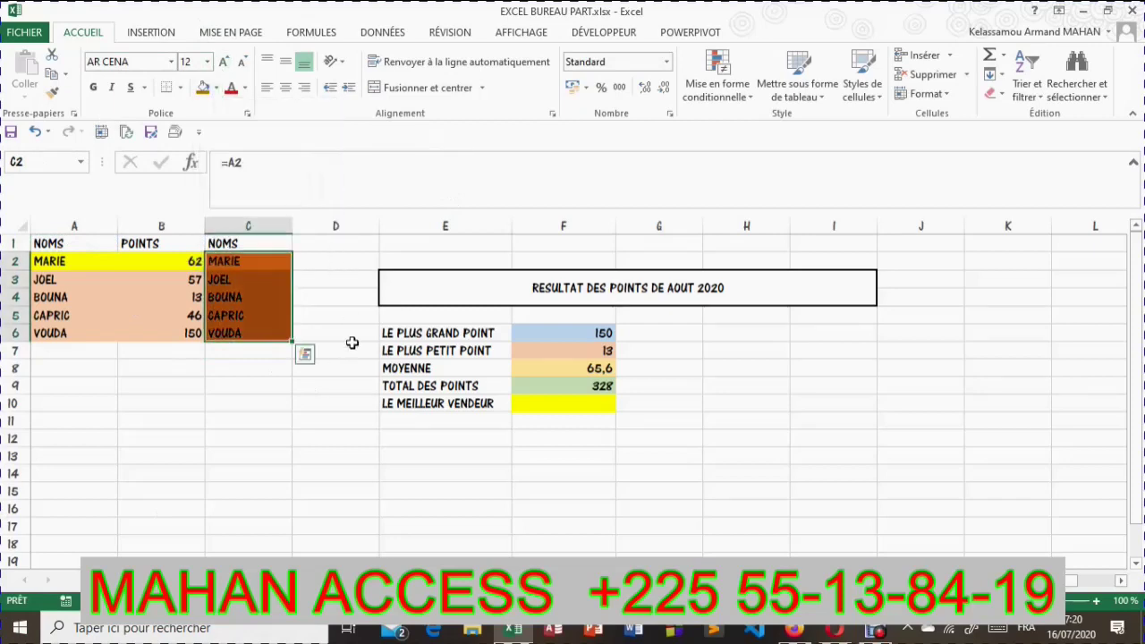
pyautogui.doubleClick(228, 434)
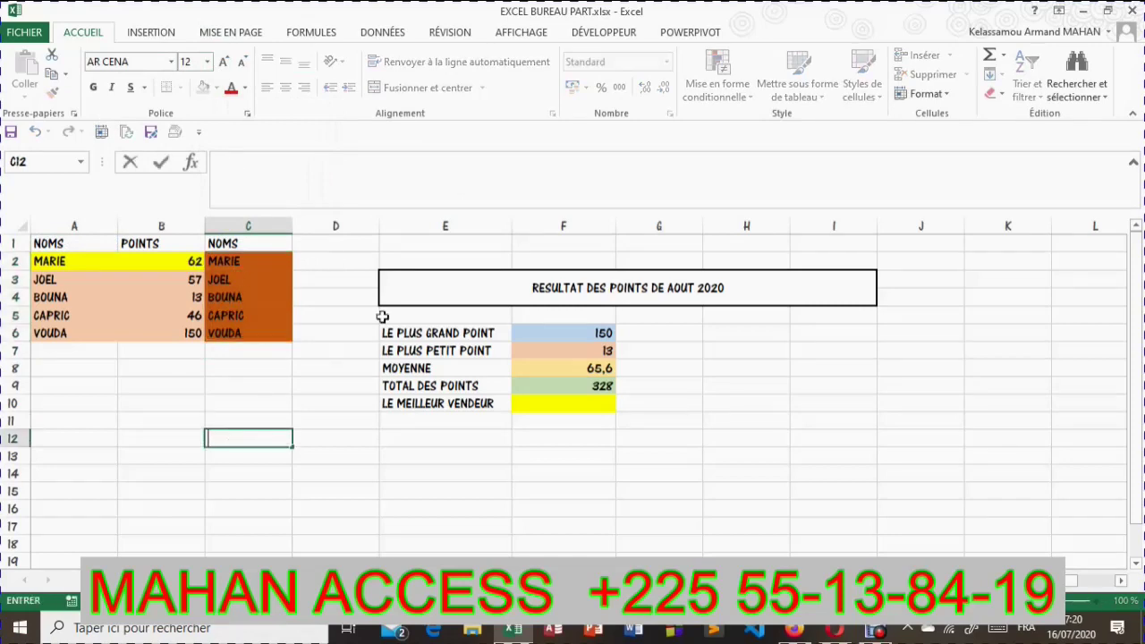
# Start a RECHERCHEV formula in F10 with F6, the highest points, as the lookup value.
pyautogui.click(546, 411)
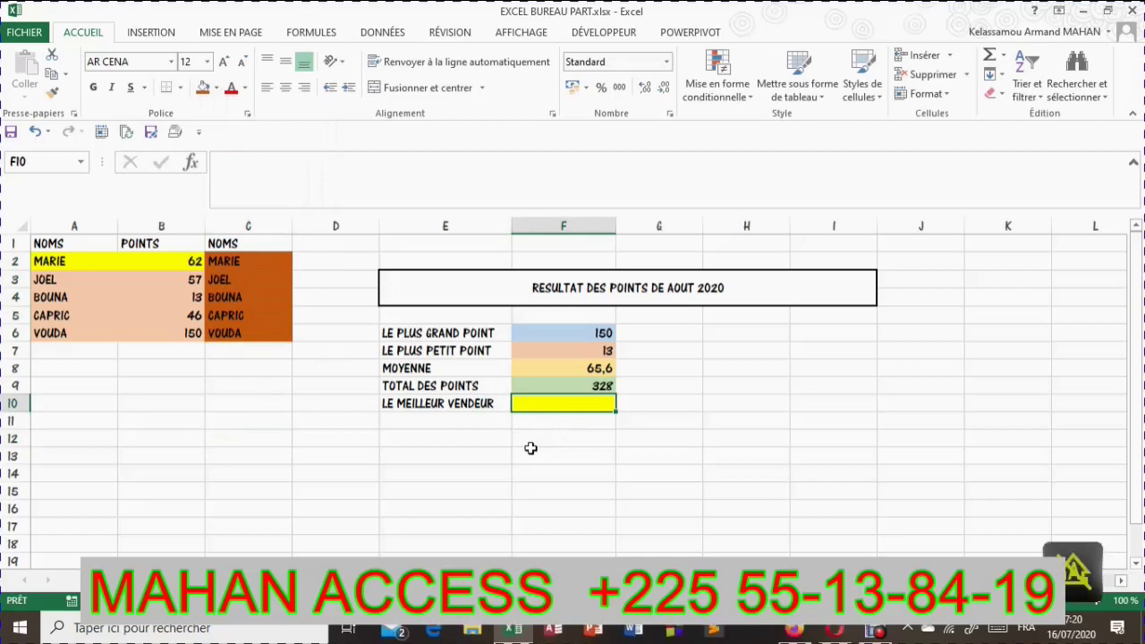
pyautogui.write('=RE')
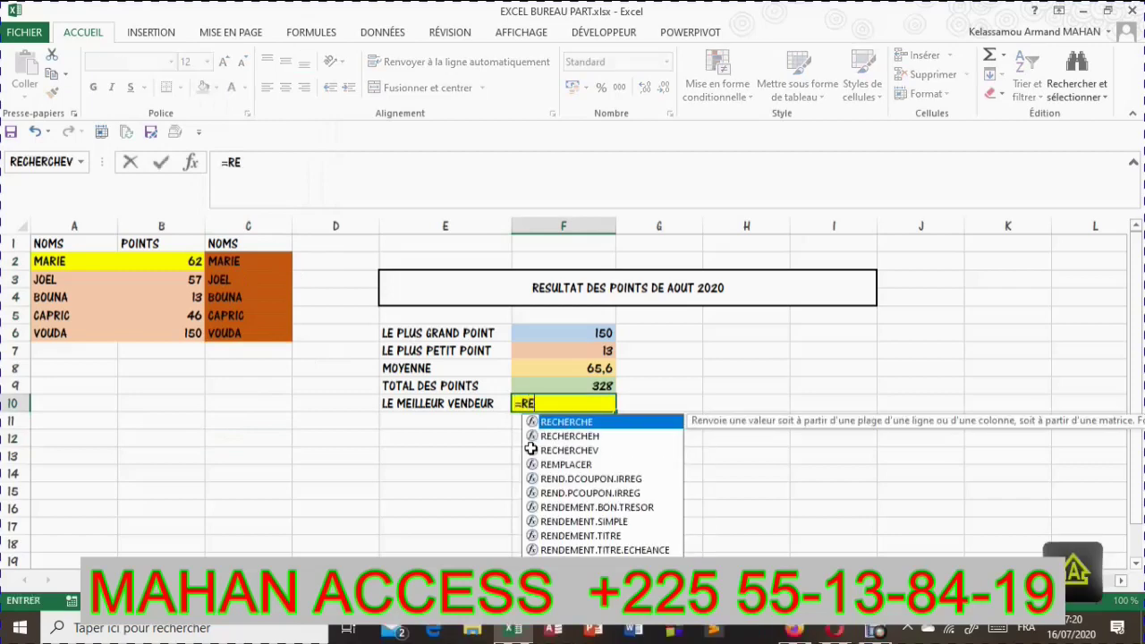
pyautogui.write('CHERCHEV')
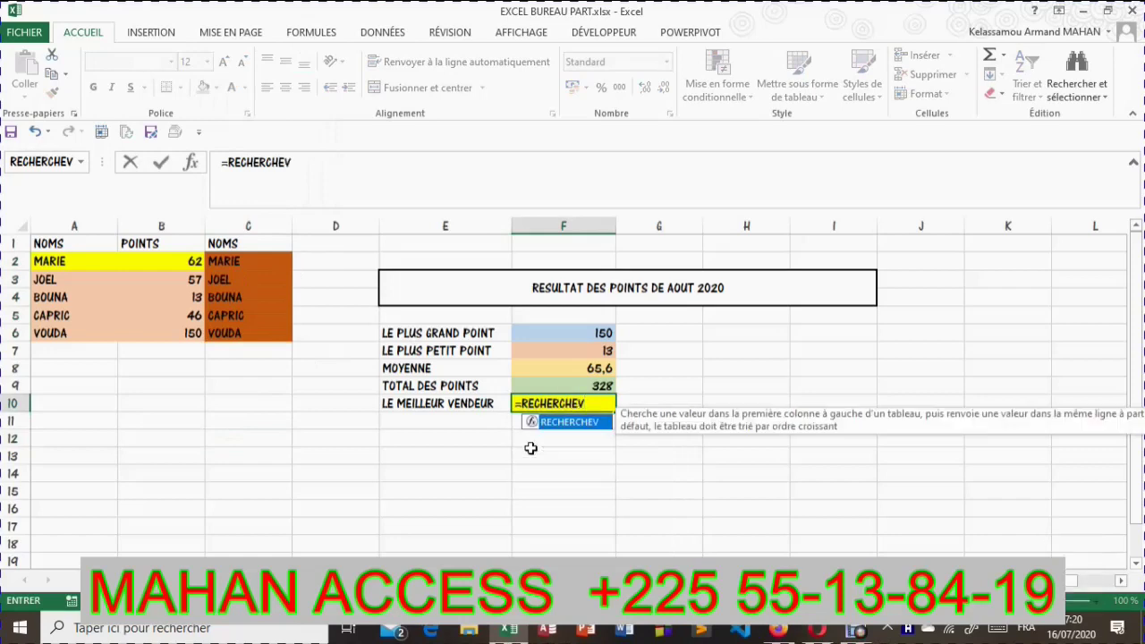
pyautogui.write('(')
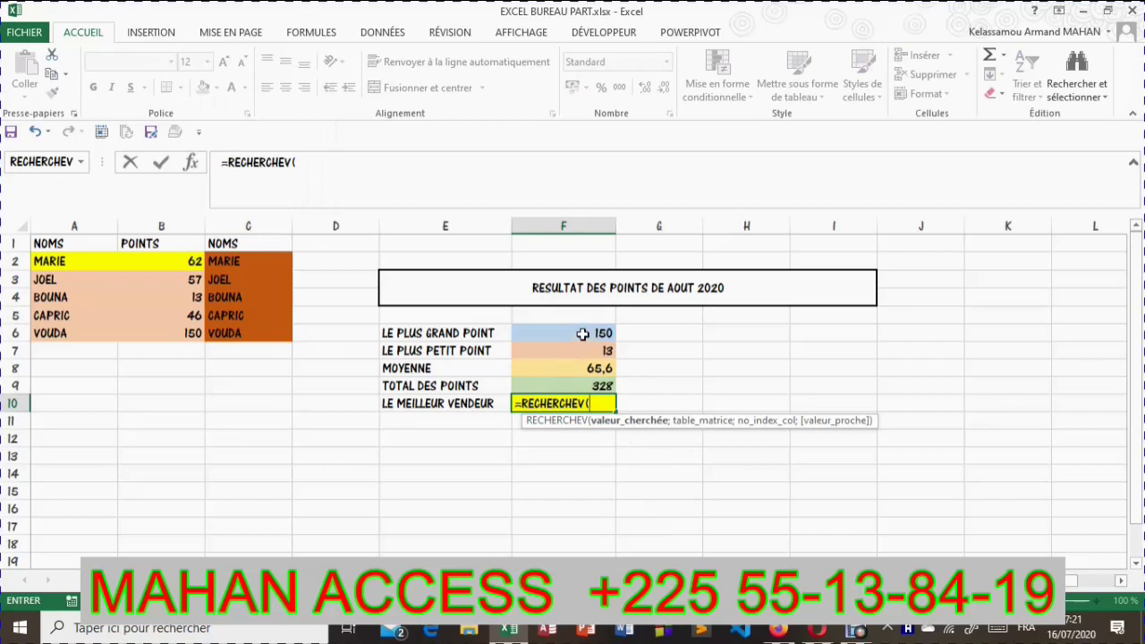
pyautogui.write('F6')
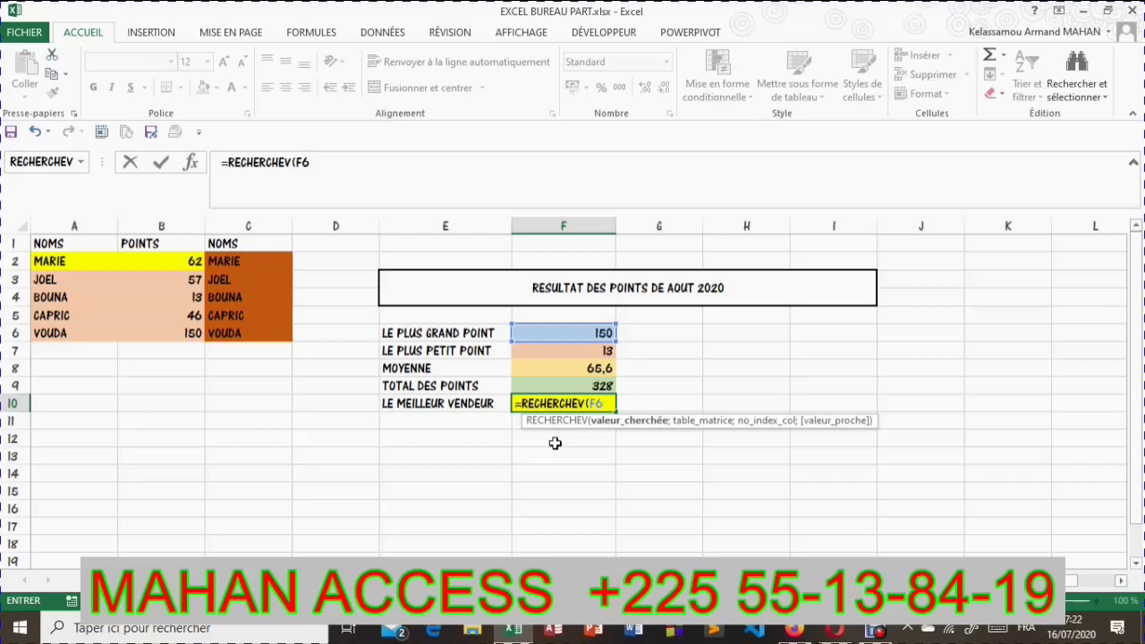
pyautogui.write(';')
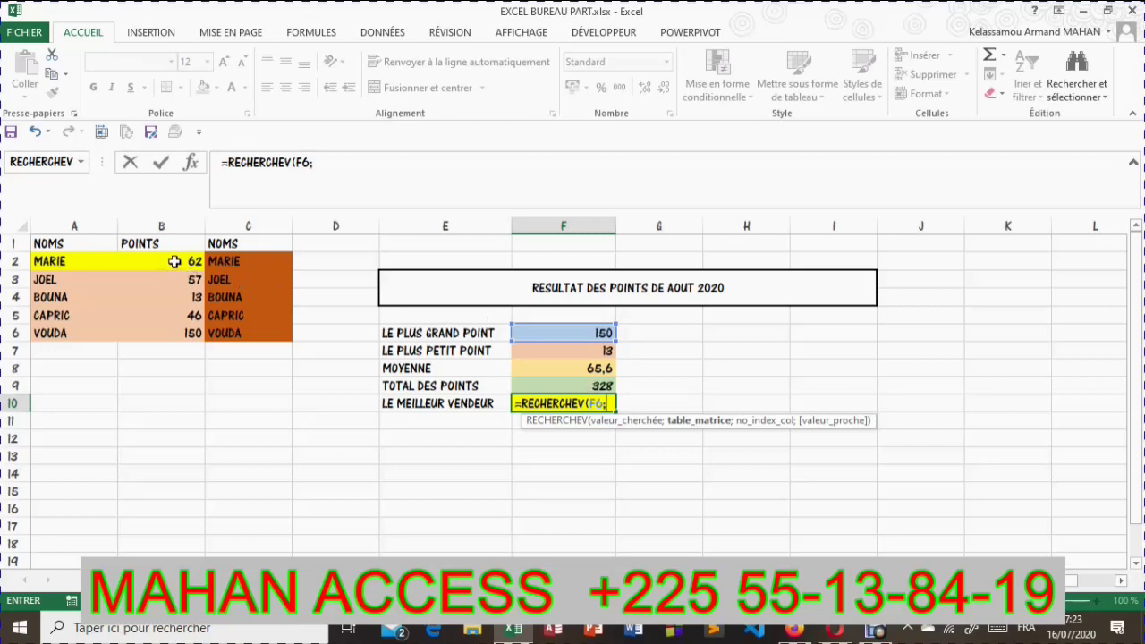
# Set the RECHERCHEV table range to B2:C6, covering the points and the copied names.
pyautogui.click(161, 262)
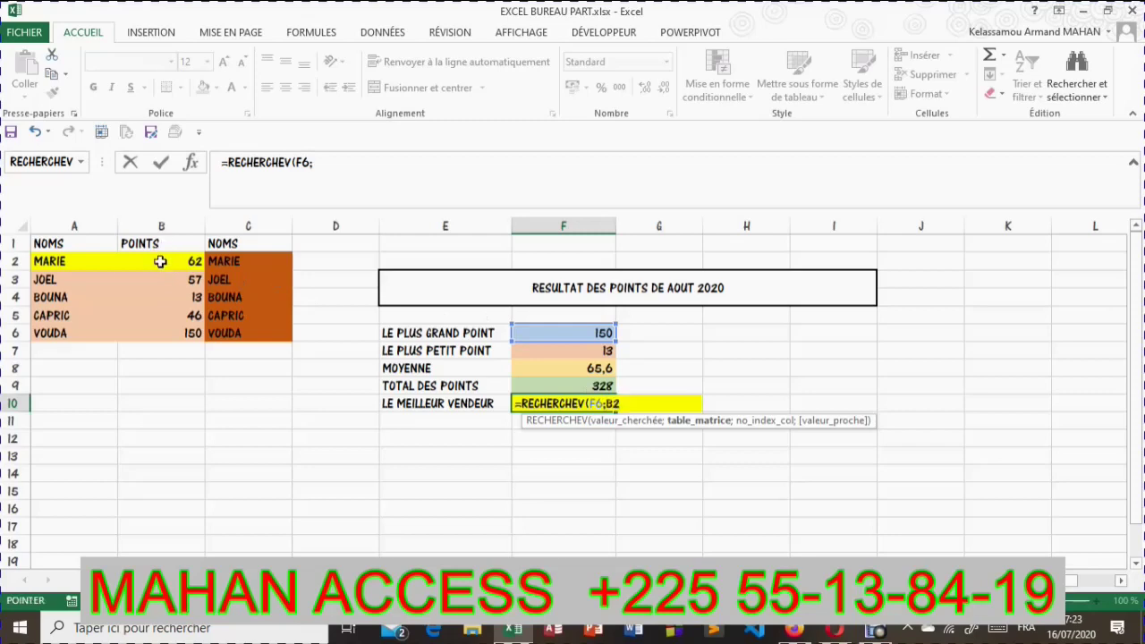
pyautogui.moveTo(161, 262); pyautogui.dragTo(225, 260)
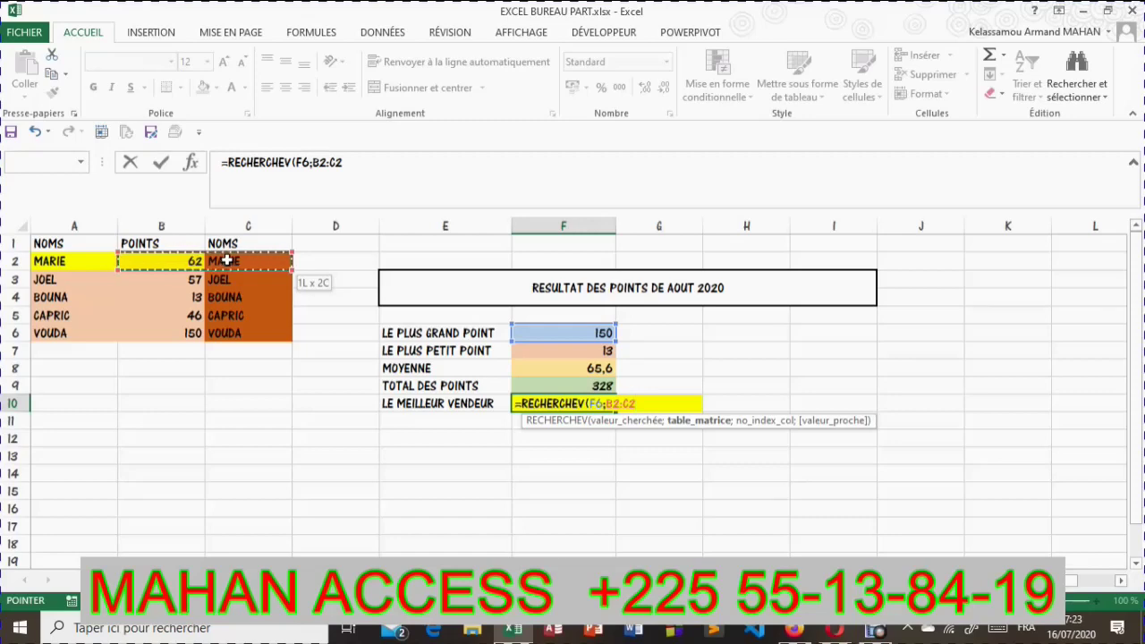
pyautogui.moveTo(229, 259); pyautogui.dragTo(224, 335)
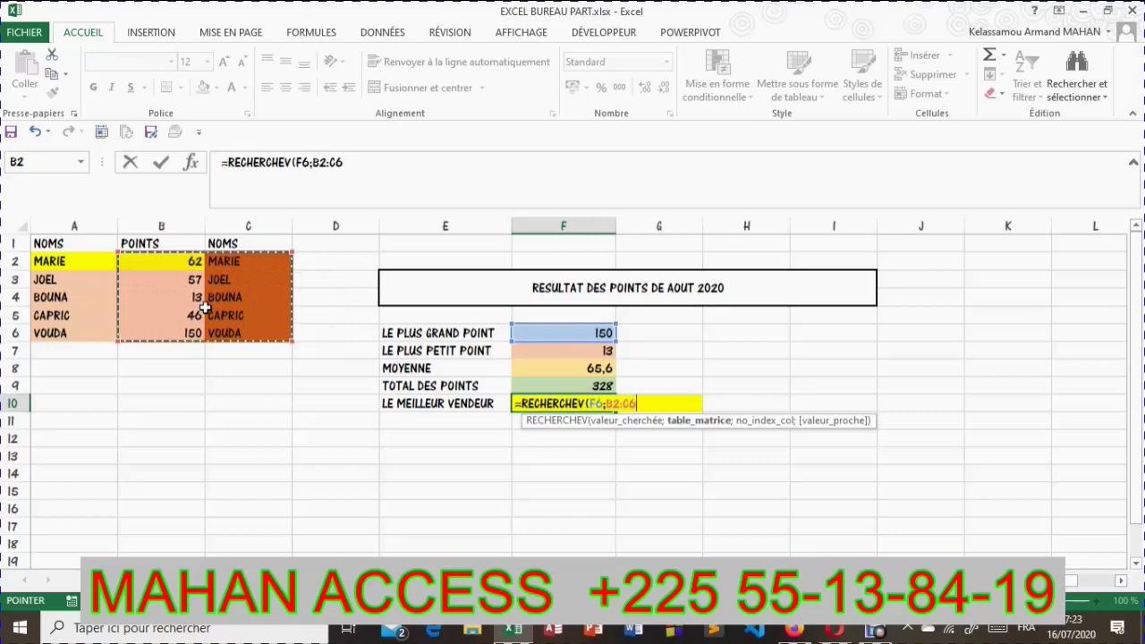
pyautogui.hotkey('ctrl', ';')
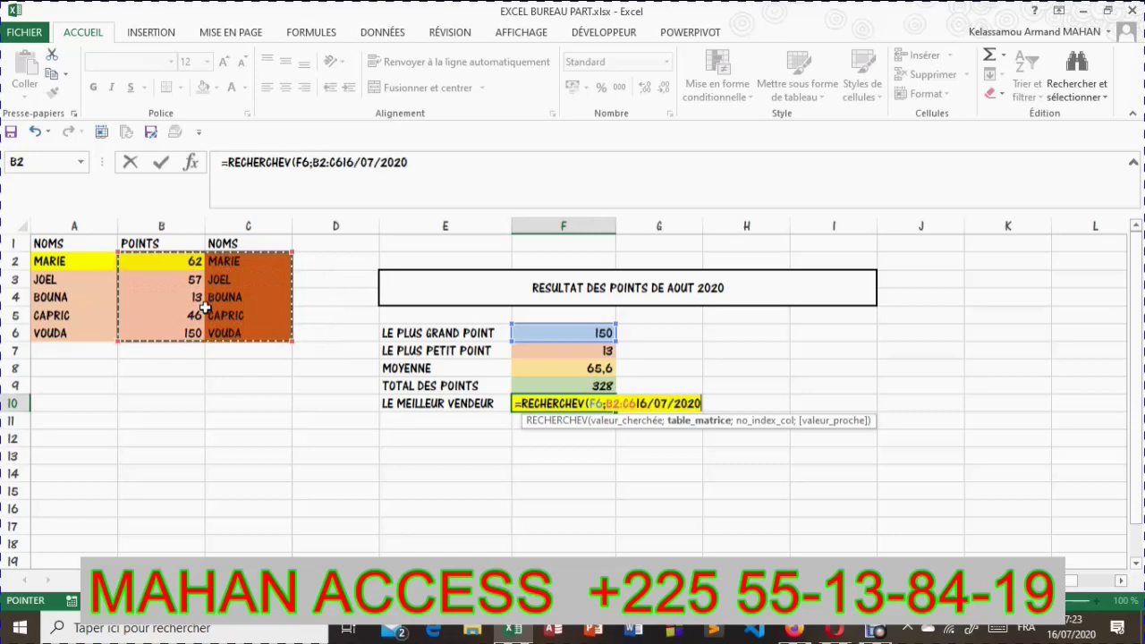
pyautogui.press('BackSpace')
pyautogui.press('BackSpace')
pyautogui.press('BackSpace')
pyautogui.press('BackSpace')
pyautogui.press('BackSpace')
pyautogui.press('BackSpace')
pyautogui.press('BackSpace')
pyautogui.press('BackSpace')
pyautogui.press('BackSpace')
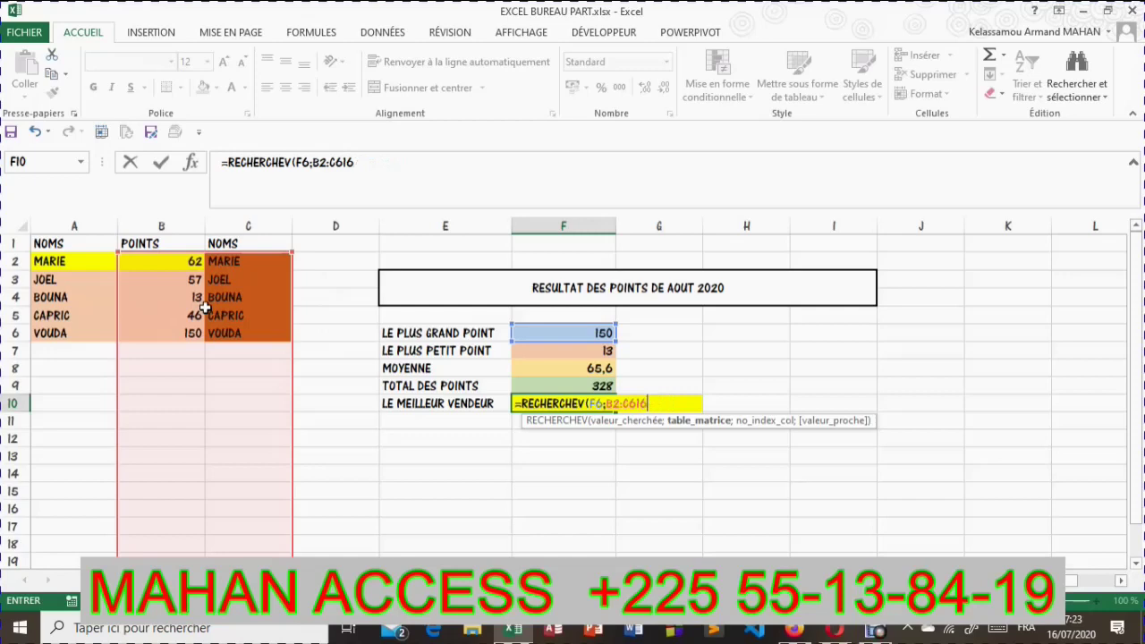
pyautogui.press('BackSpace')
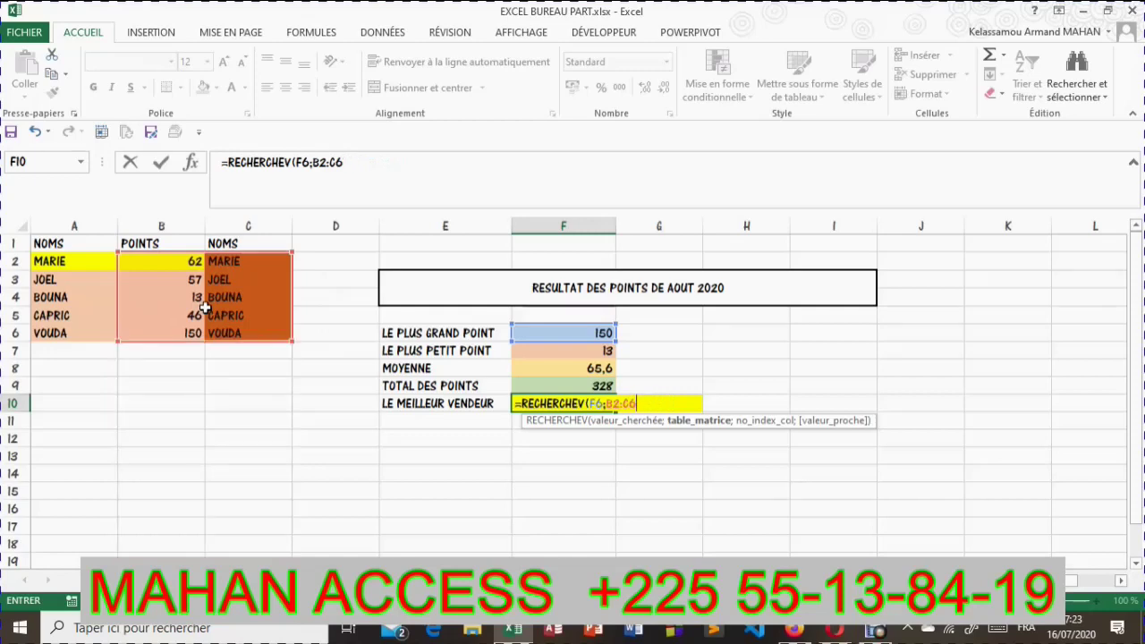
# Complete the F10 formula with column index 2 and exact match FAUX, as =RECHERCHEV(F6;B2:C6;2;FAUX).
pyautogui.write(';')
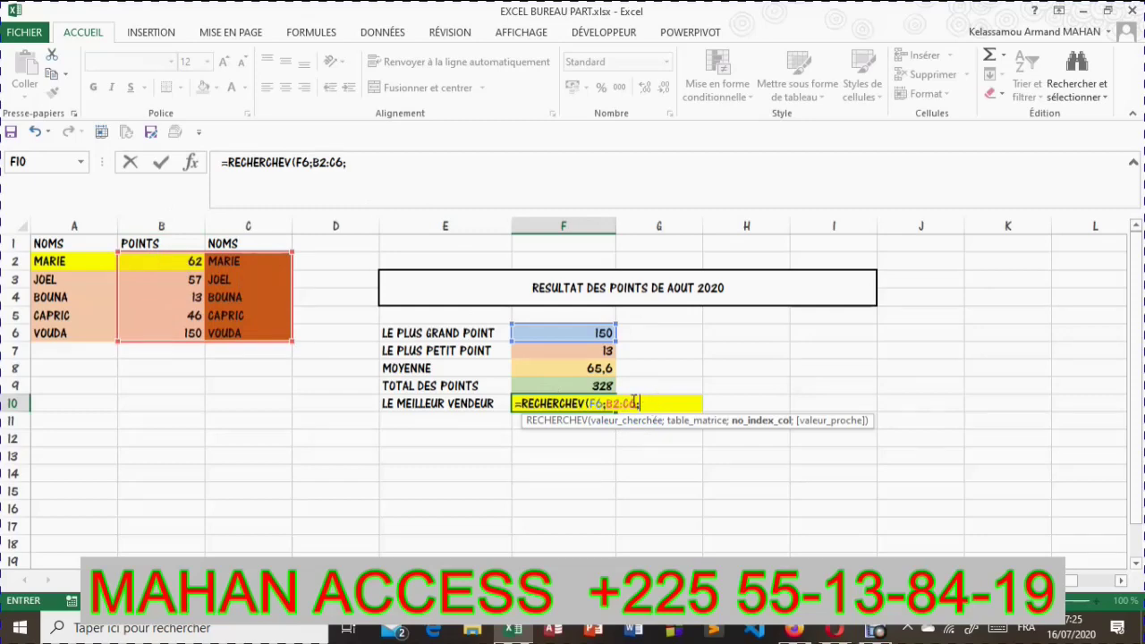
pyautogui.write('2')
pyautogui.write(';')
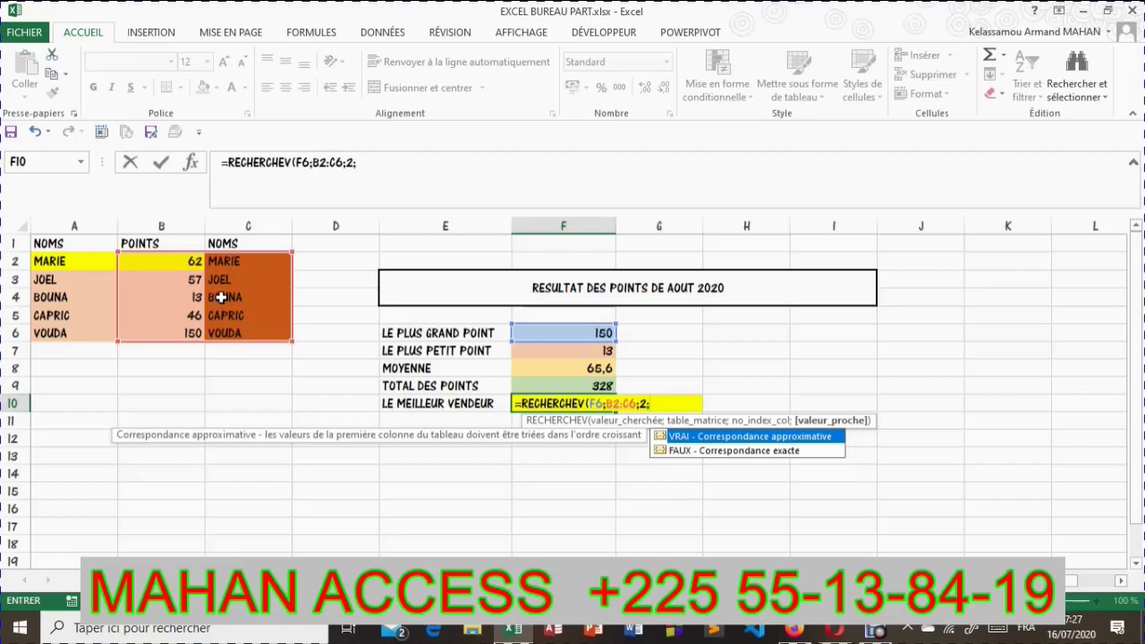
pyautogui.doubleClick(750, 452)
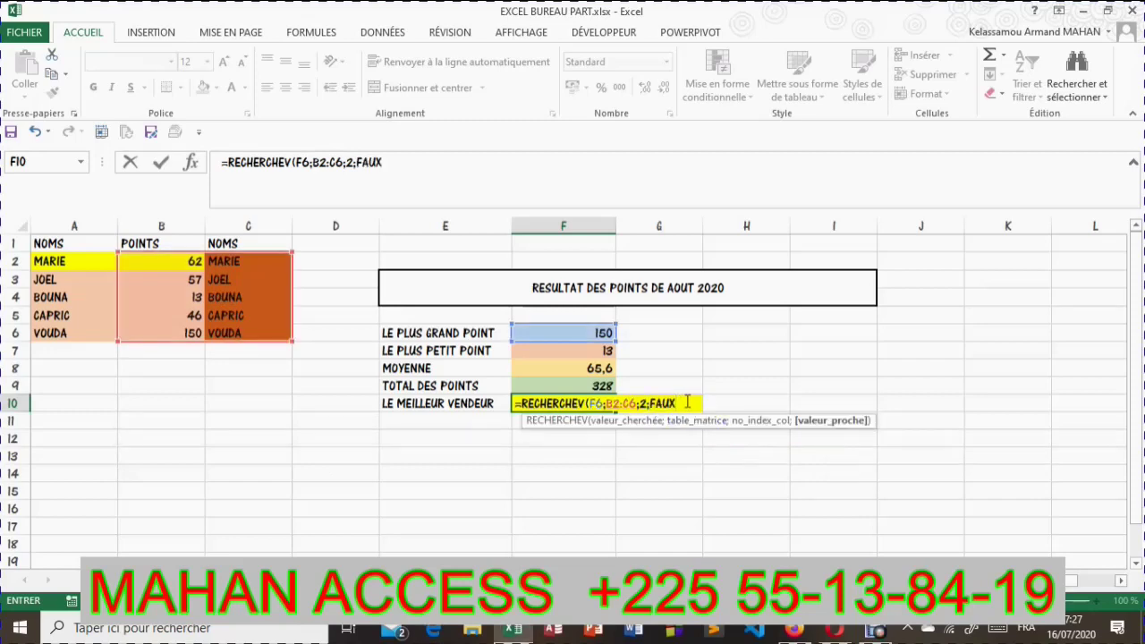
pyautogui.write(')')
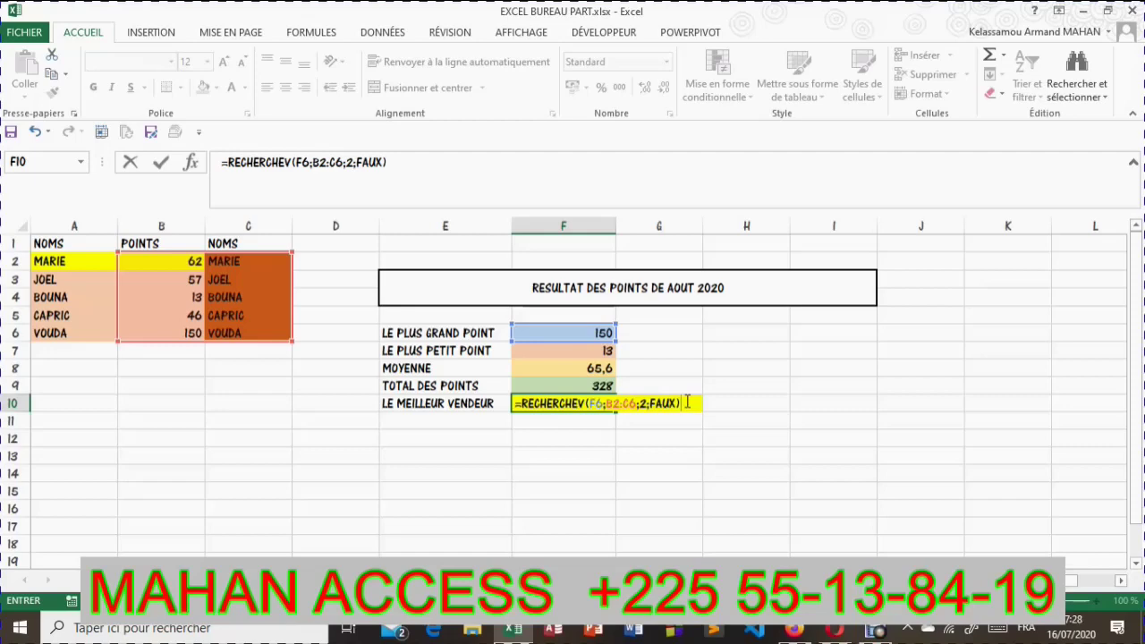
pyautogui.press('Return')
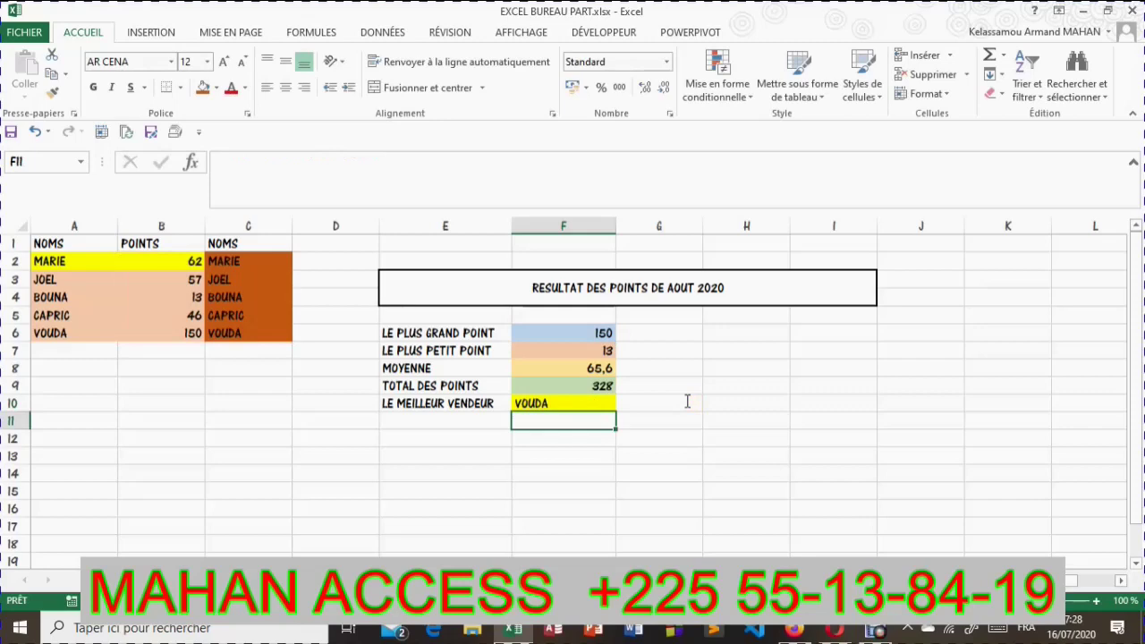
# Check the best-seller formula in F10 and compare it with the total formula in F9.
pyautogui.click(559, 404)
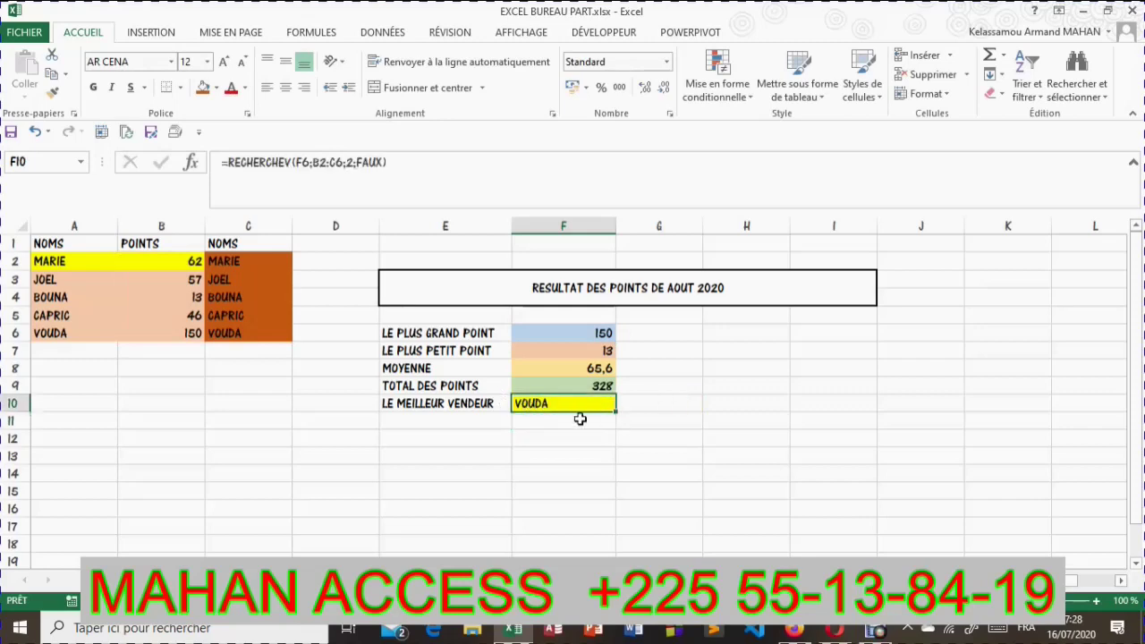
pyautogui.click(579, 387)
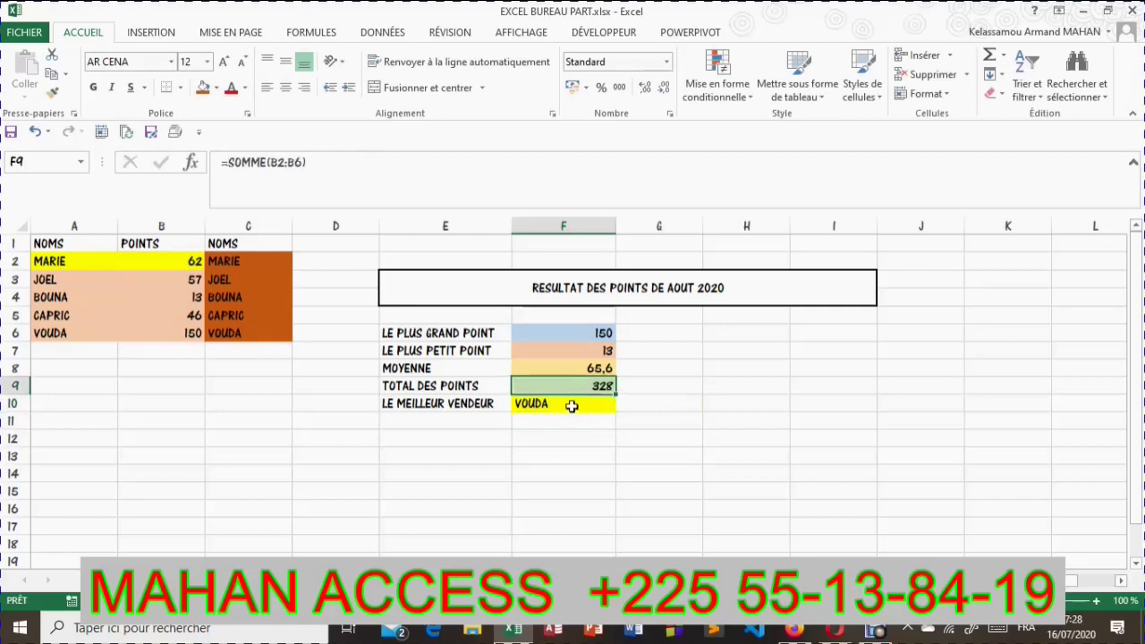
pyautogui.click(528, 402)
pyautogui.click(578, 423)
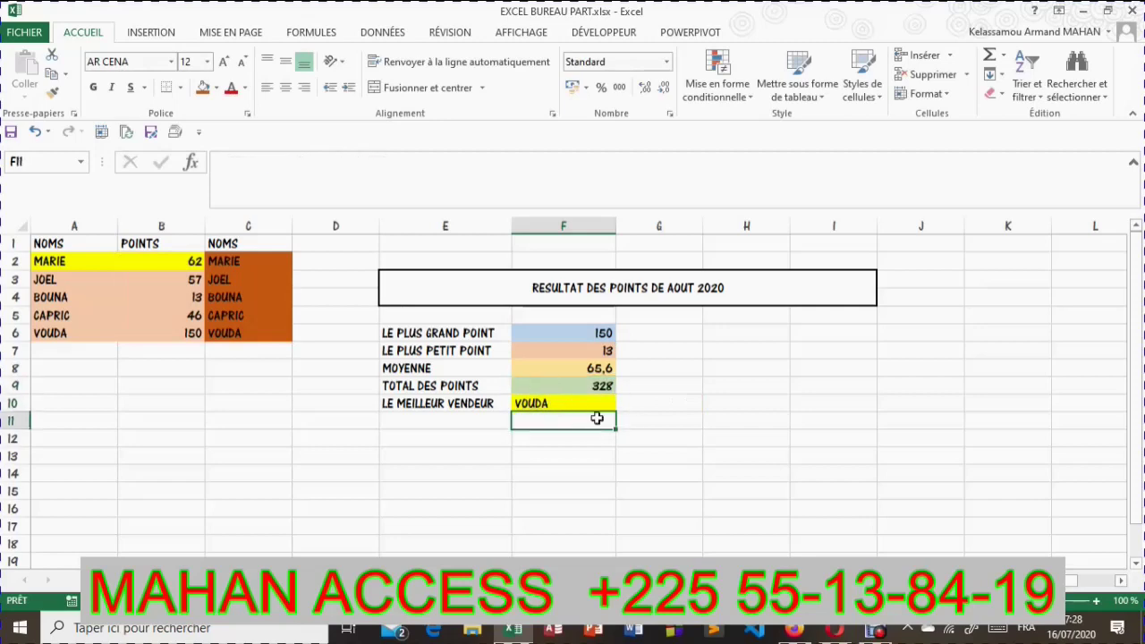
pyautogui.click(565, 402)
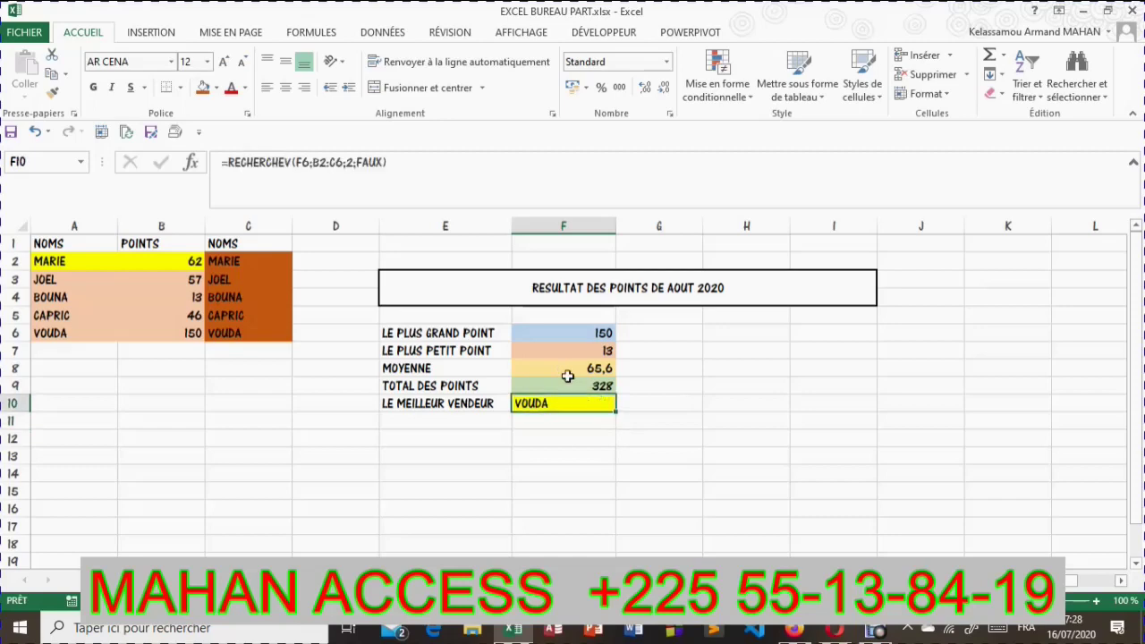
pyautogui.click(574, 426)
pyautogui.click(572, 402)
# Set the points in B4 to 200 and check the highest points in F6 and the best seller in F10.
pyautogui.click(177, 298)
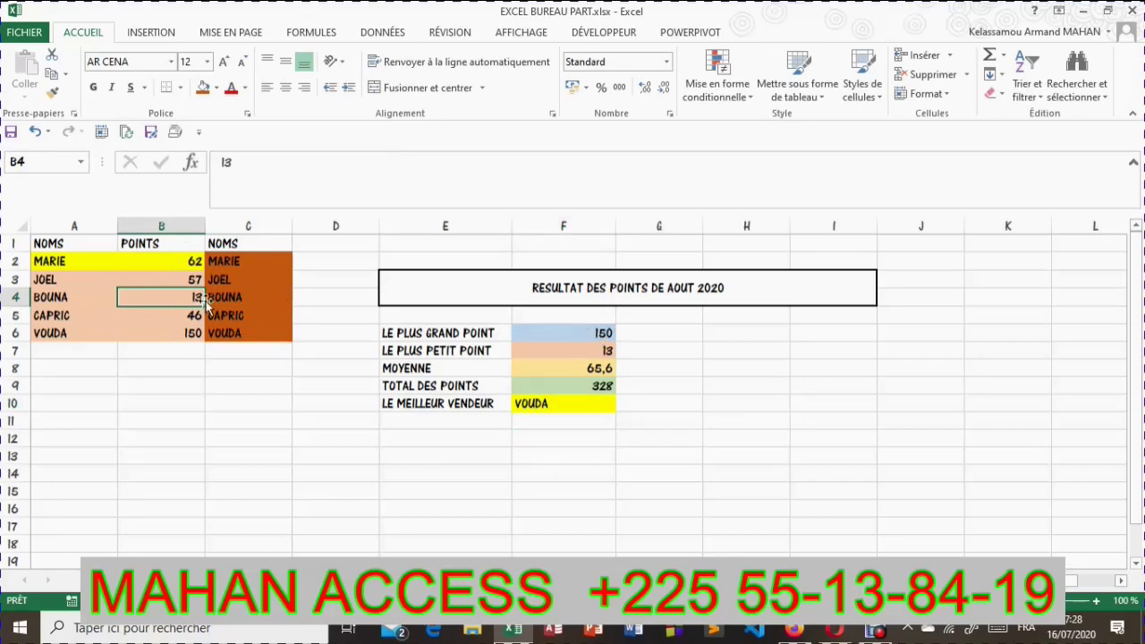
pyautogui.press('Delete')
pyautogui.write('200')
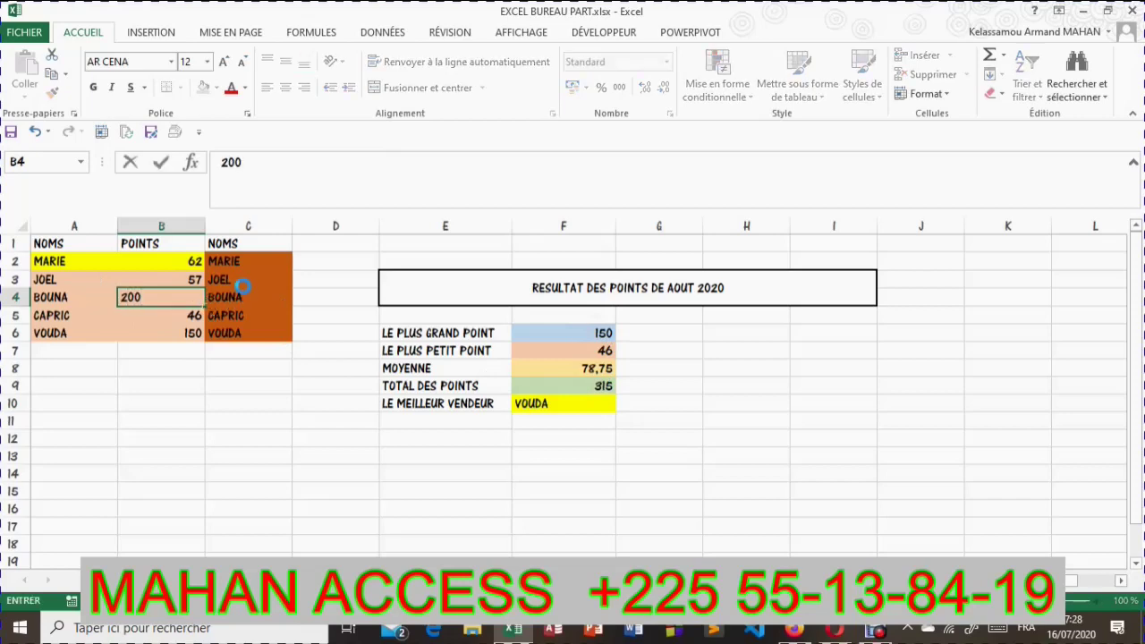
pyautogui.press('Return')
pyautogui.click(573, 332)
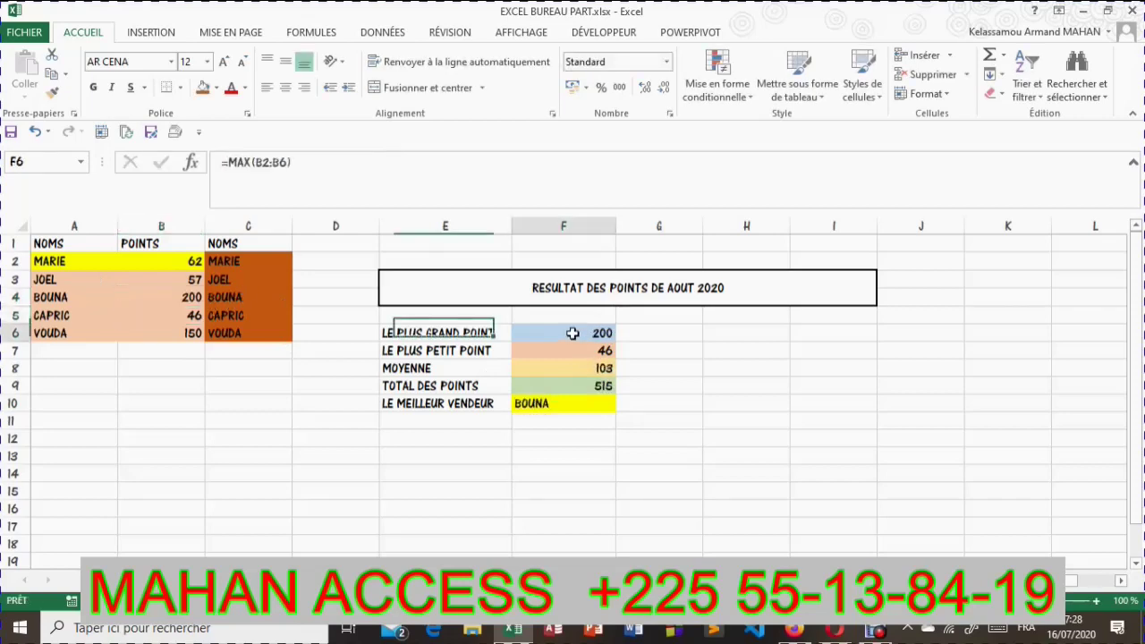
pyautogui.click(552, 409)
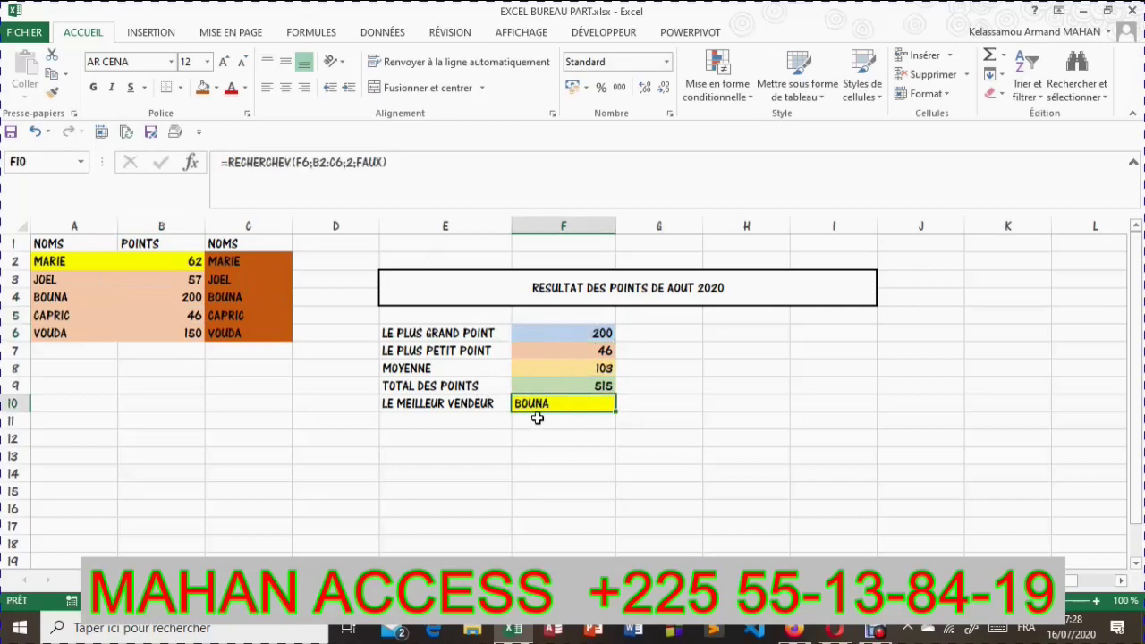
# Set the points in B4 back to 13 and check the best seller in F10.
pyautogui.click(186, 302)
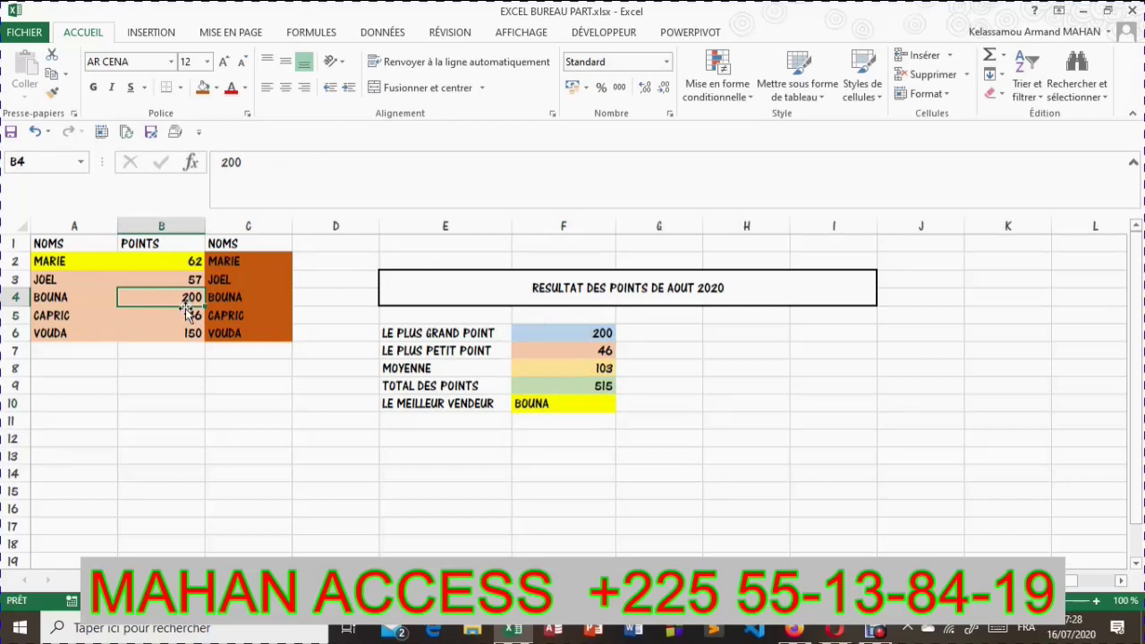
pyautogui.write('13')
pyautogui.press('Return')
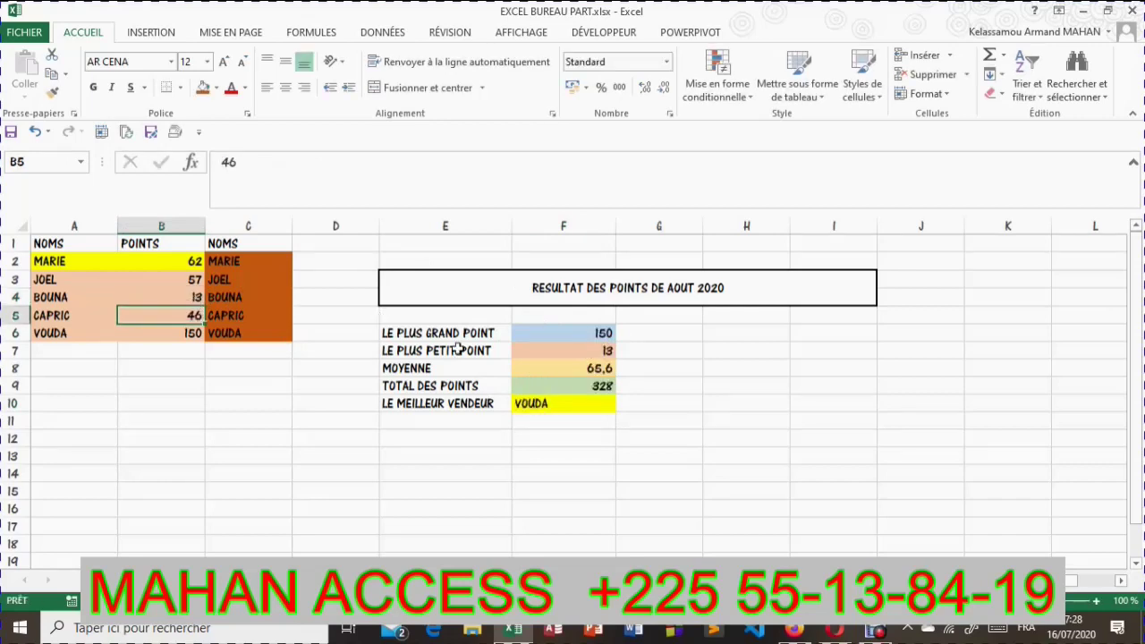
pyautogui.click(551, 404)
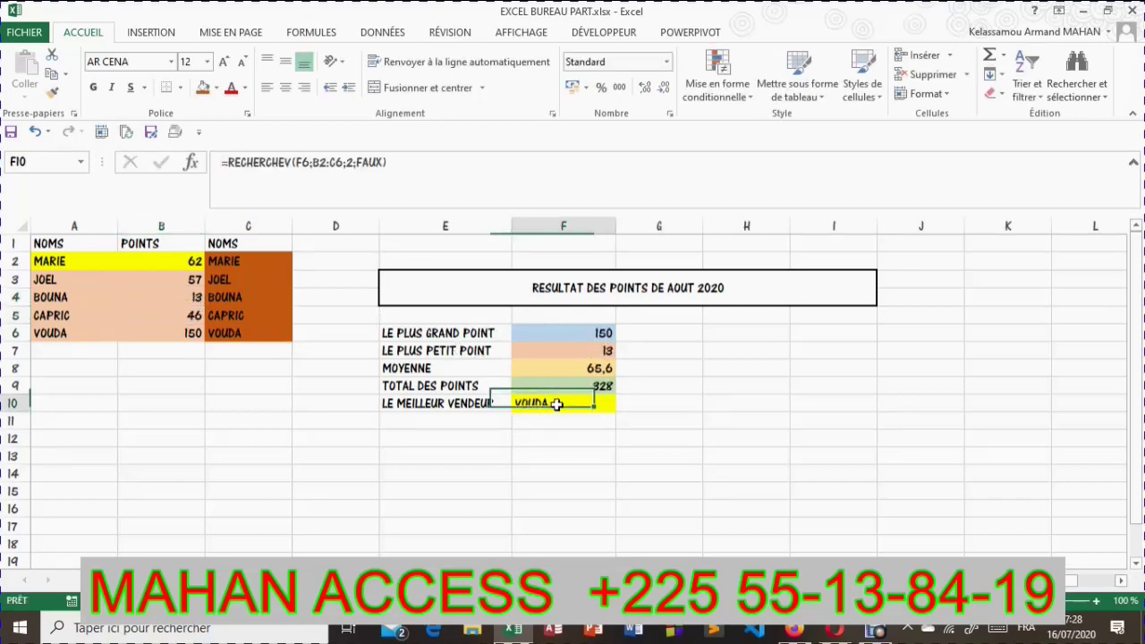
# Set the last seller's points in B6 to 38.
pyautogui.click(186, 334)
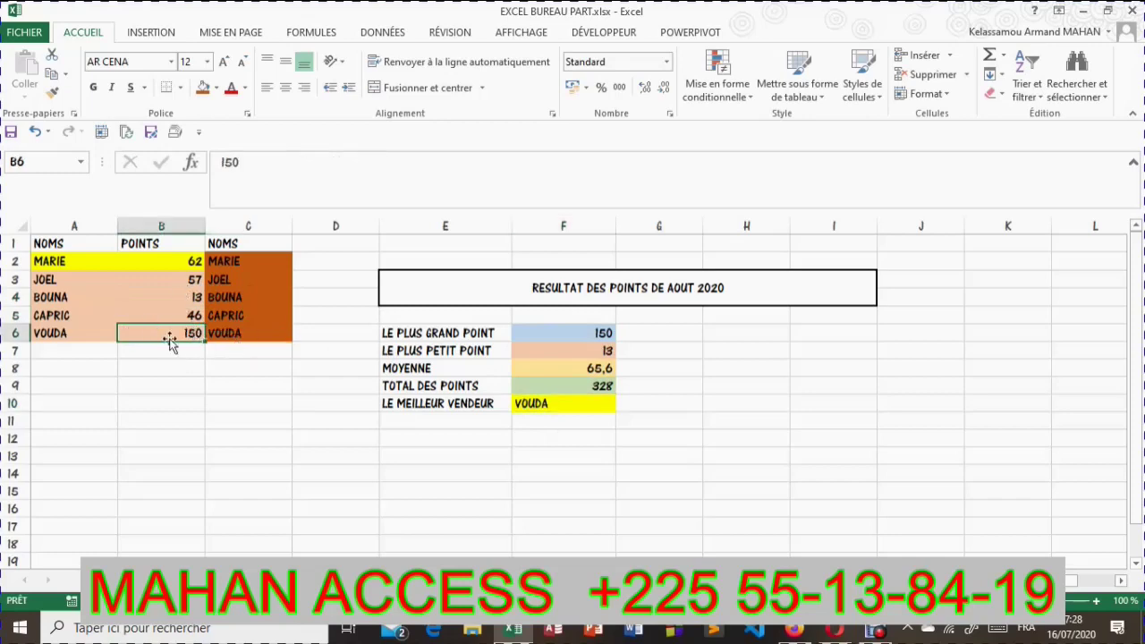
pyautogui.write('38')
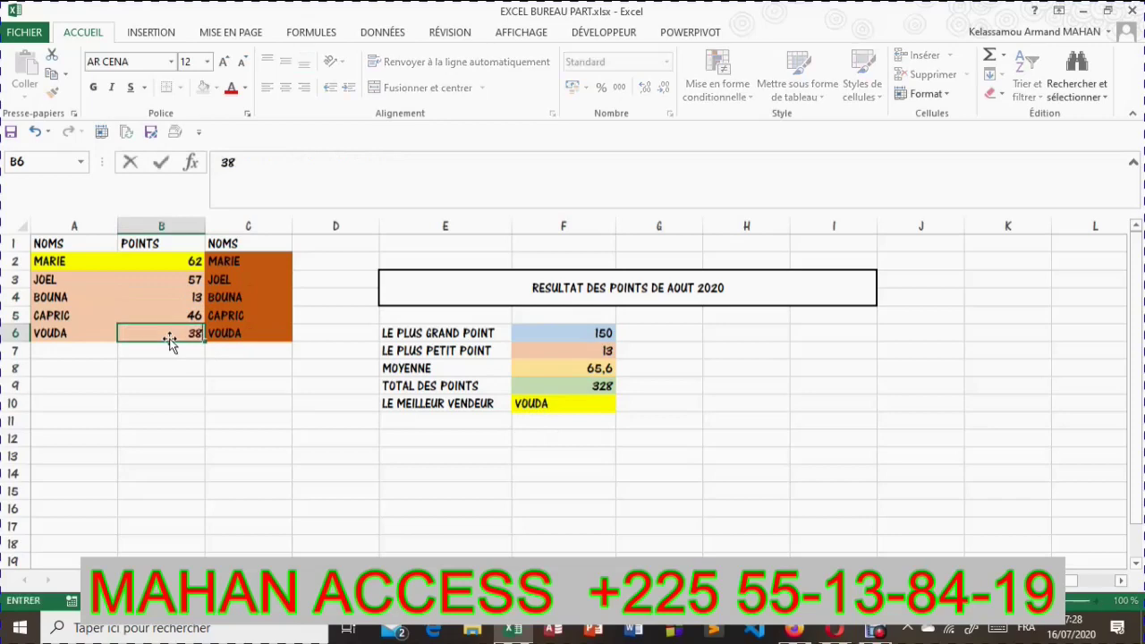
pyautogui.press('Return')
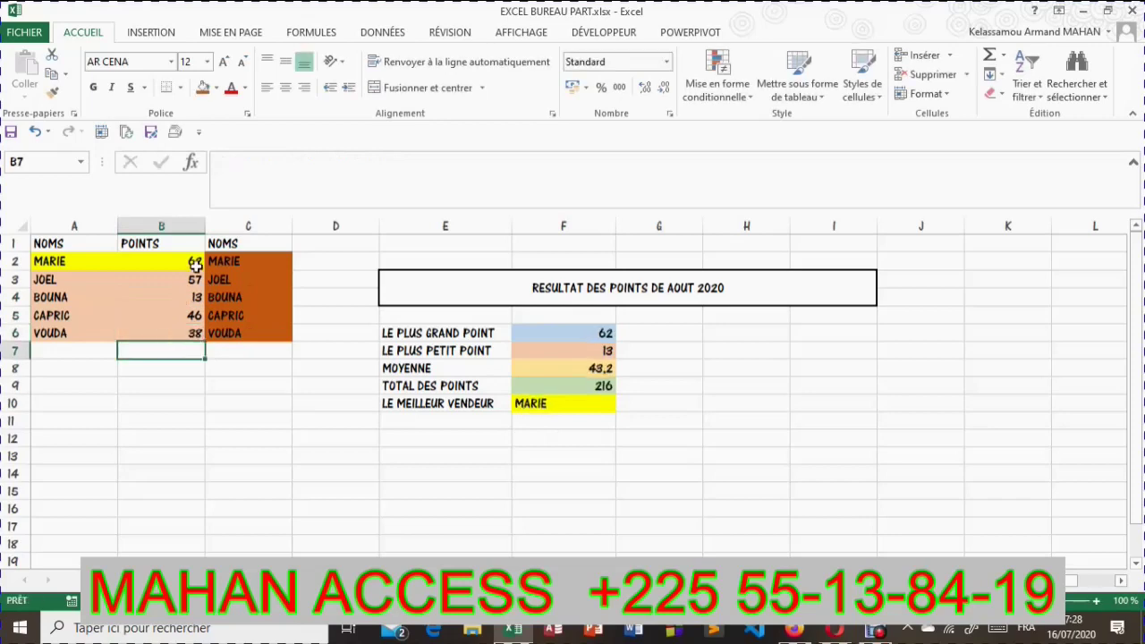
# Compare the best-seller formula in F10 with the seller names in column C and the highest-points formula in F6.
pyautogui.click(560, 408)
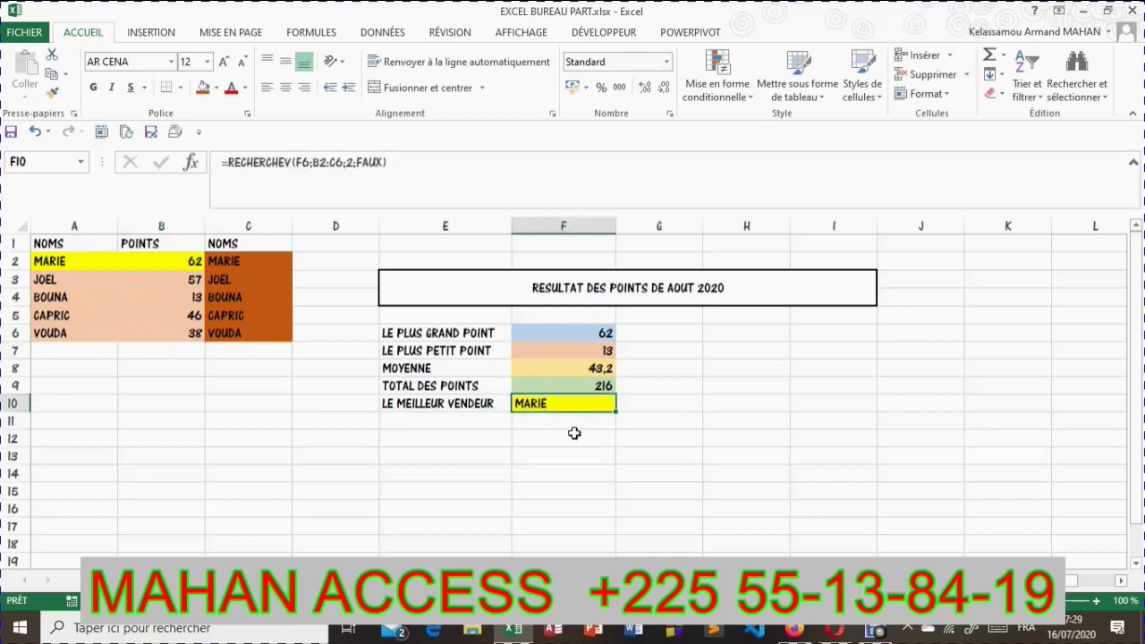
pyautogui.click(224, 260)
pyautogui.click(545, 403)
pyautogui.click(551, 333)
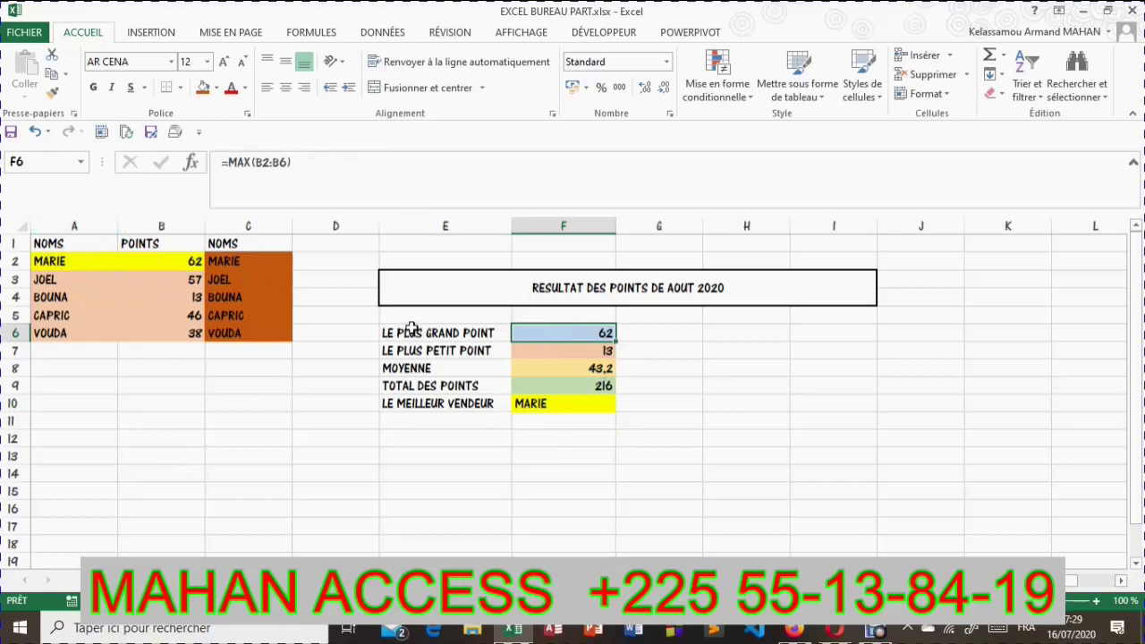
# Clear all contents and formatting from the results block E6:F12 and the seller points table A1:C8.
pyautogui.moveTo(402, 333); pyautogui.dragTo(582, 433)
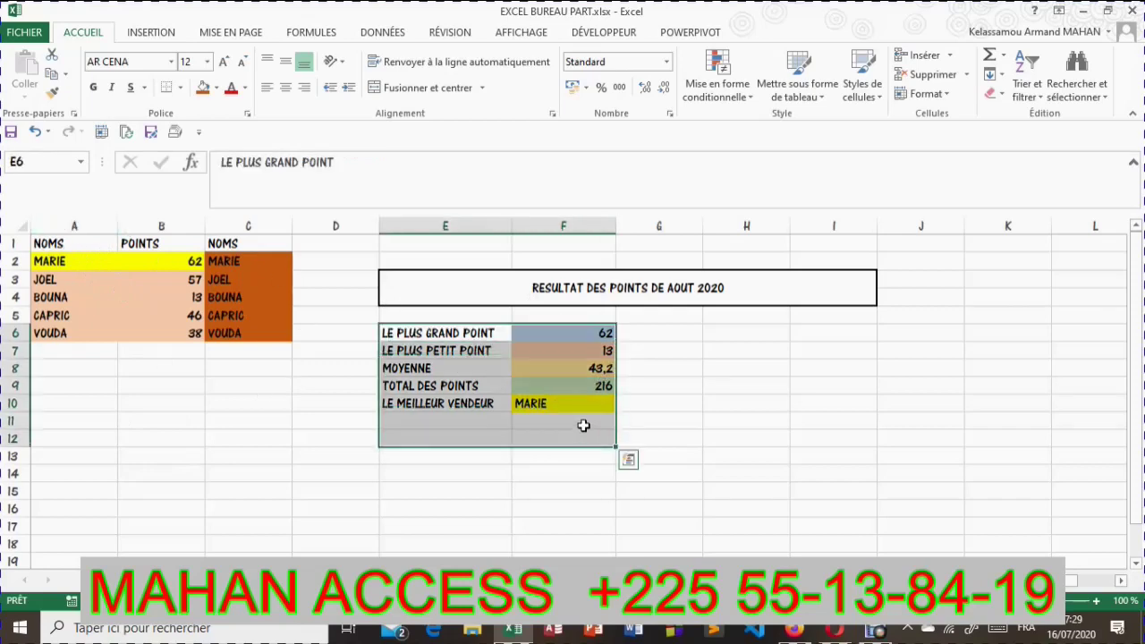
pyautogui.click(1000, 97)
pyautogui.click(1018, 113)
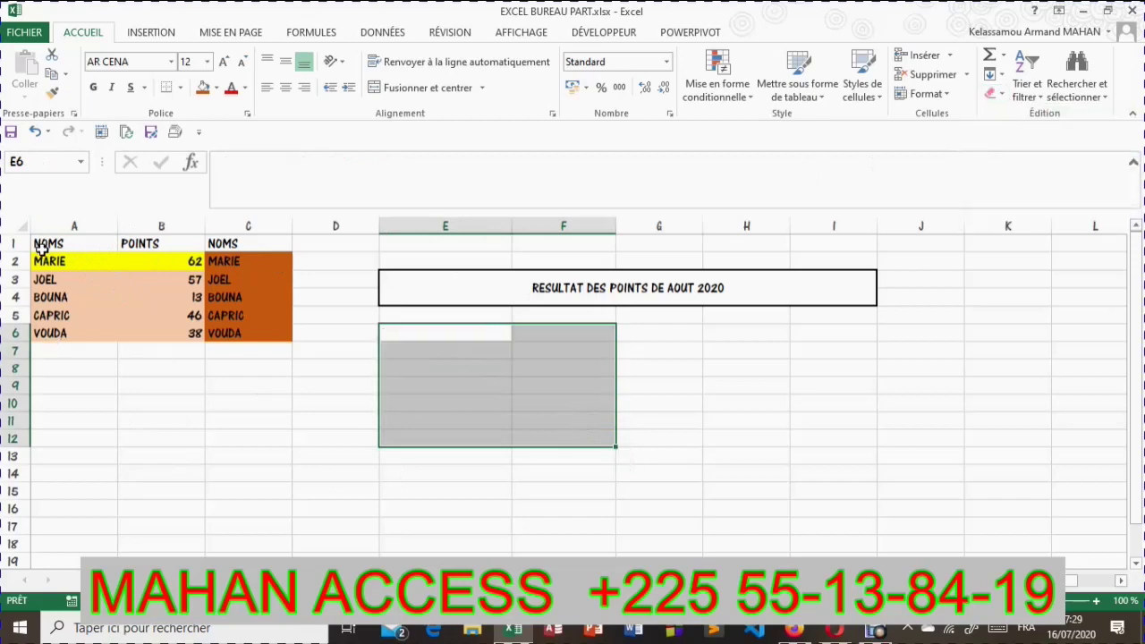
pyautogui.moveTo(43, 245); pyautogui.dragTo(257, 363)
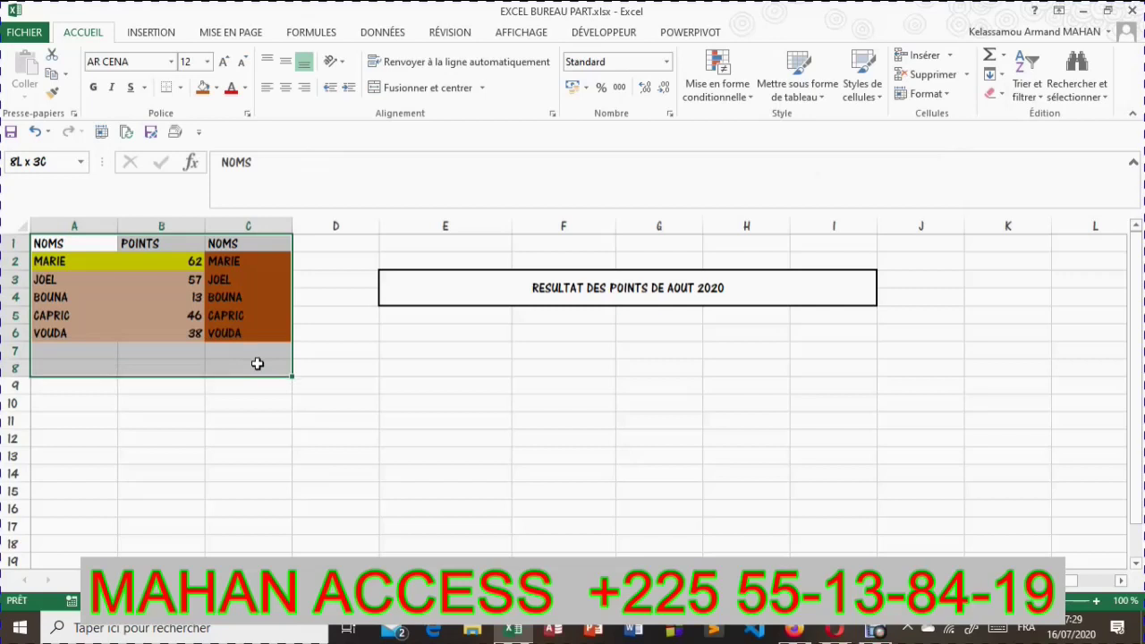
pyautogui.click(994, 93)
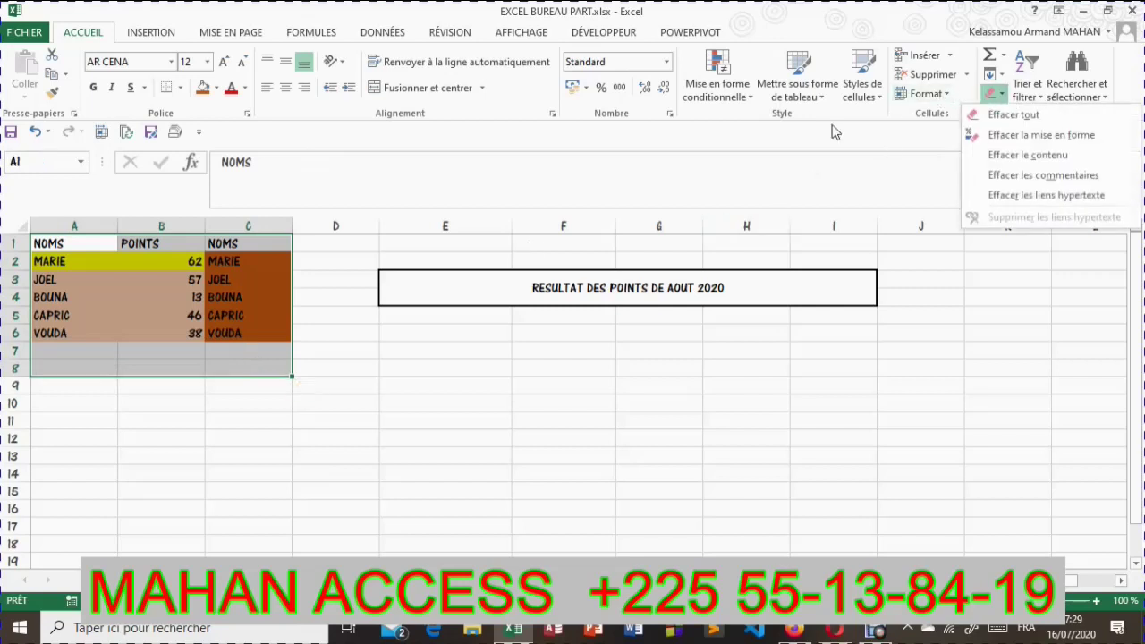
pyautogui.click(1010, 115)
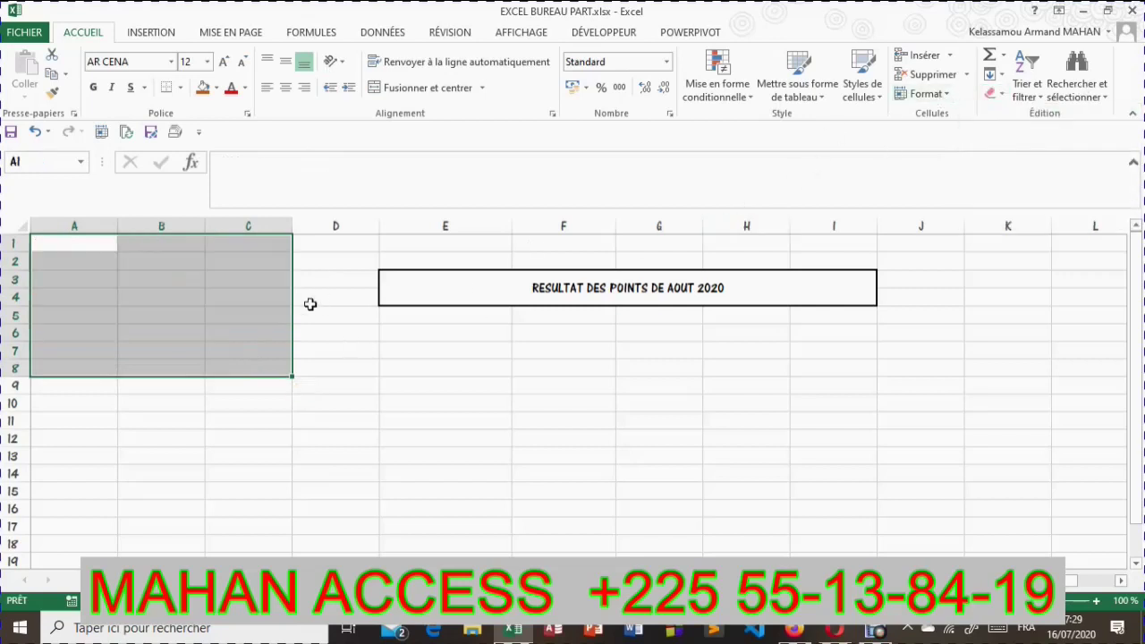
pyautogui.click(479, 338)
pyautogui.moveTo(350, 263); pyautogui.dragTo(808, 312)
pyautogui.click(813, 363)
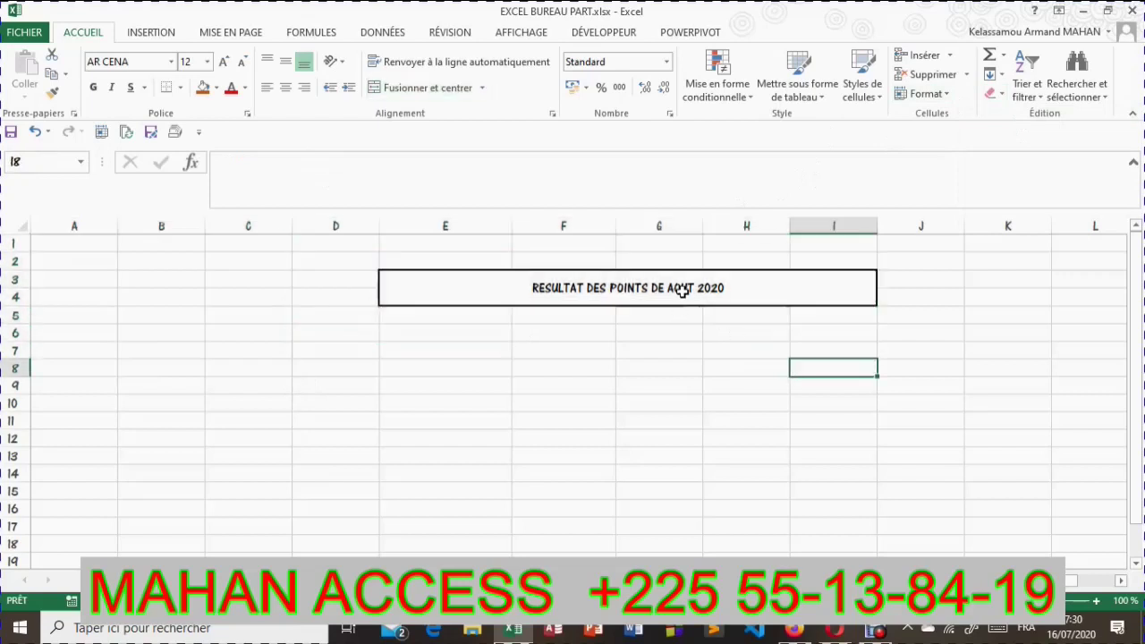
pyautogui.click(759, 289)
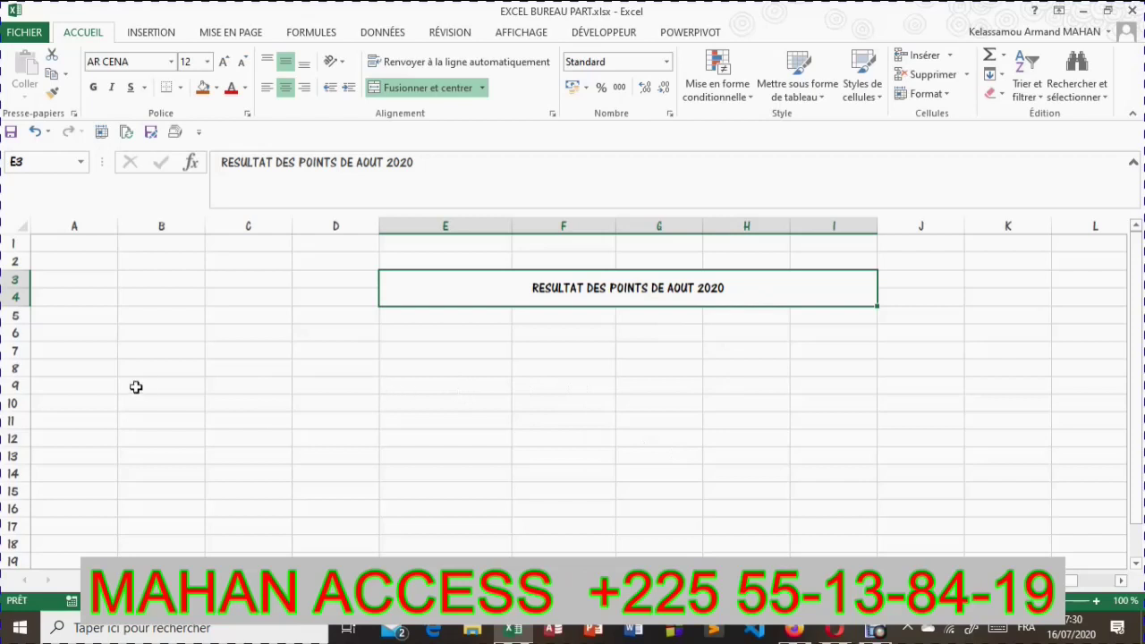
# Start a student table header row with NOM STUDENT in B7 and CLASSE in C7.
pyautogui.click(170, 369)
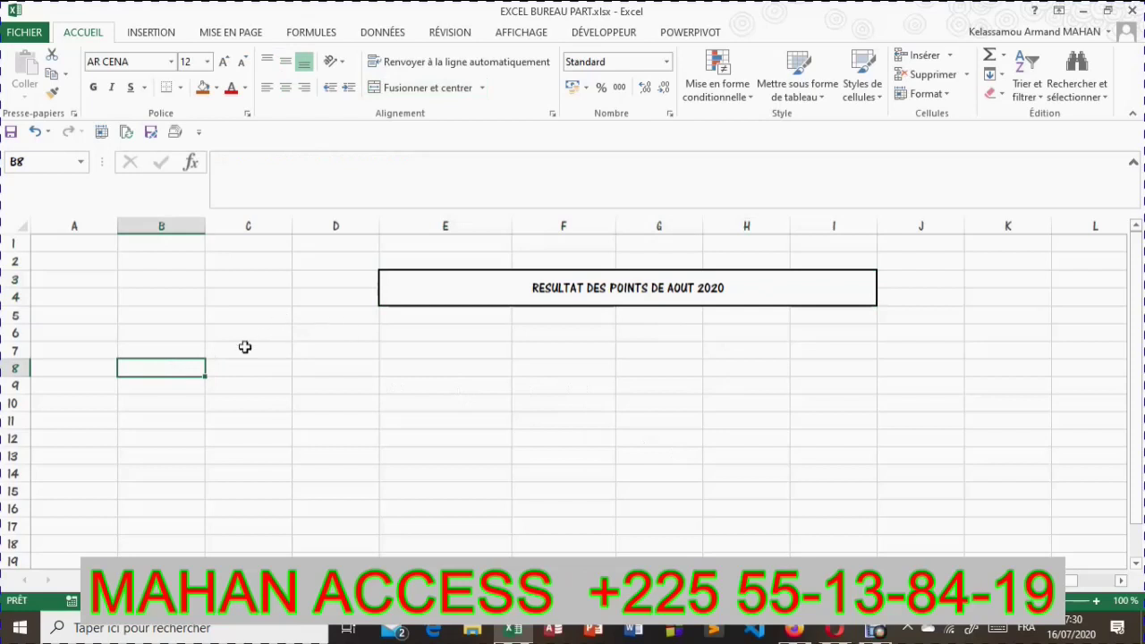
pyautogui.click(172, 349)
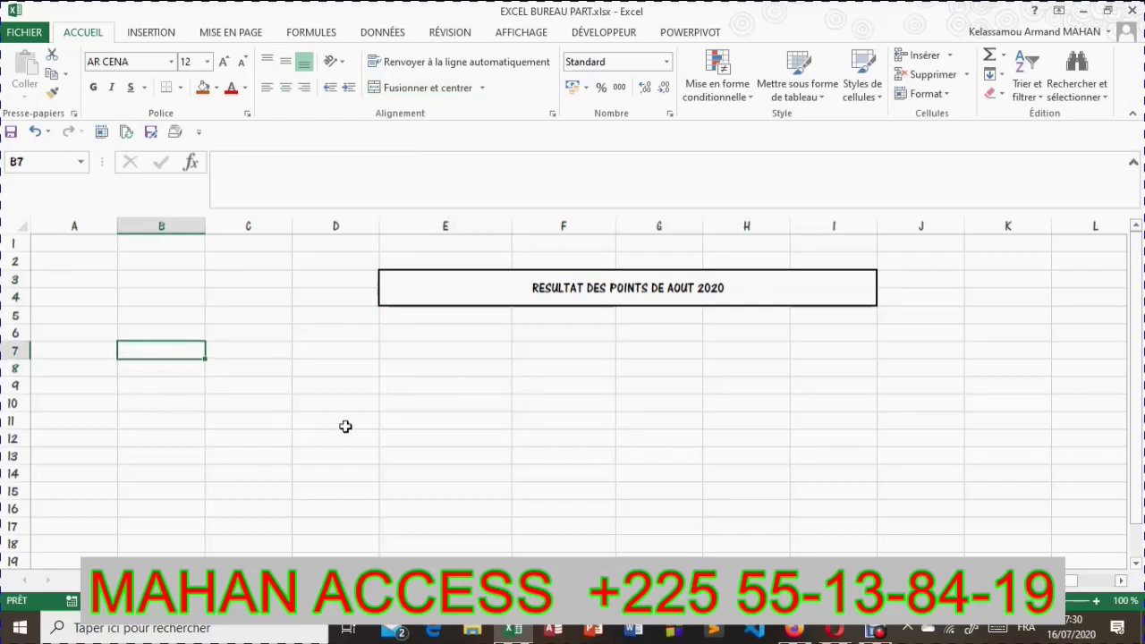
pyautogui.write('NOM')
pyautogui.write(' STUDENT')
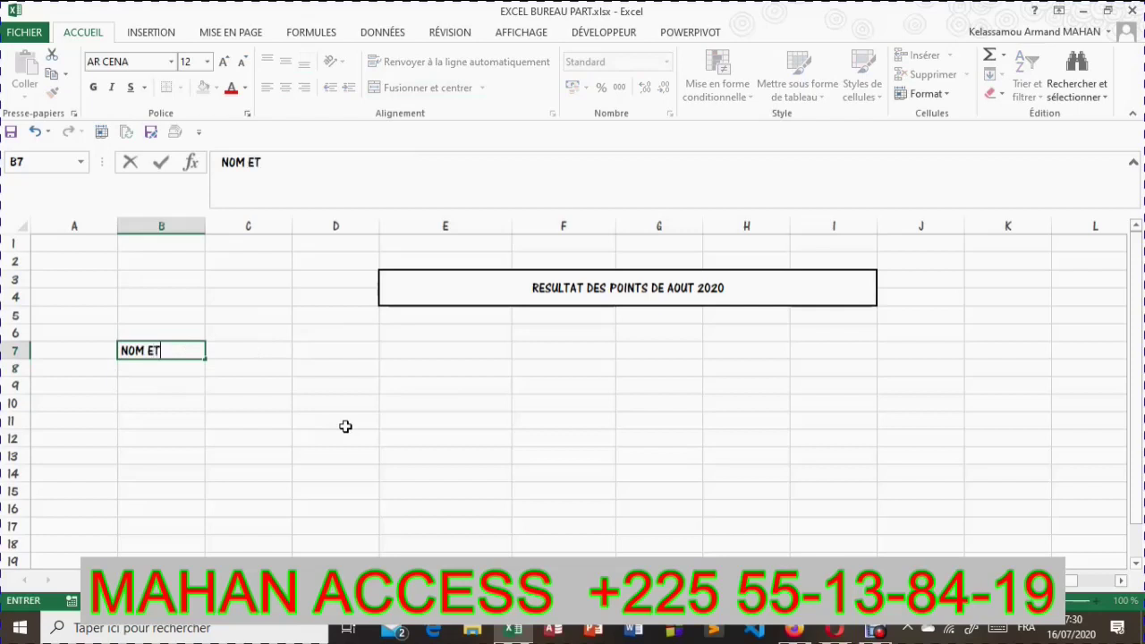
pyautogui.press('BackSpace')
pyautogui.press('BackSpace')
pyautogui.write('STUDENT')
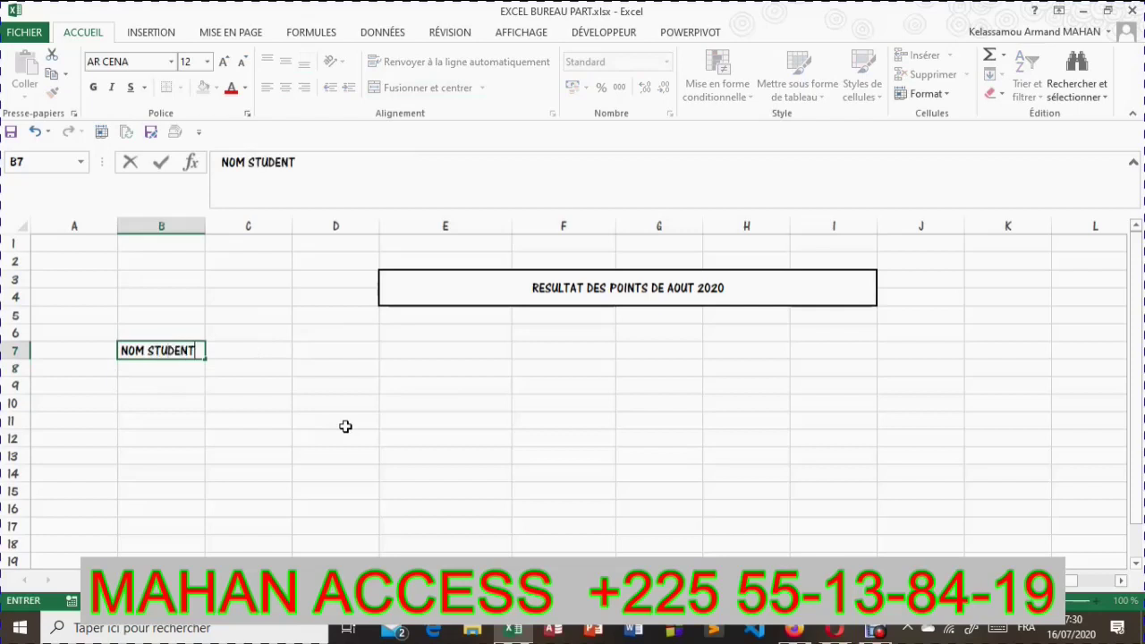
pyautogui.press('Tab')
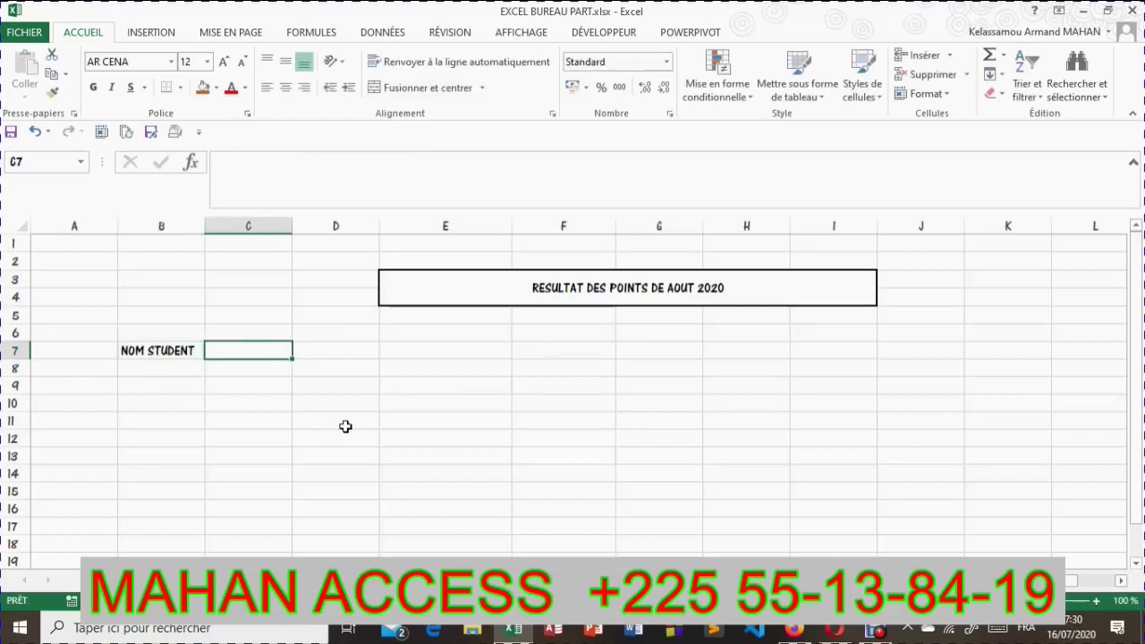
pyautogui.write('CLASSE')
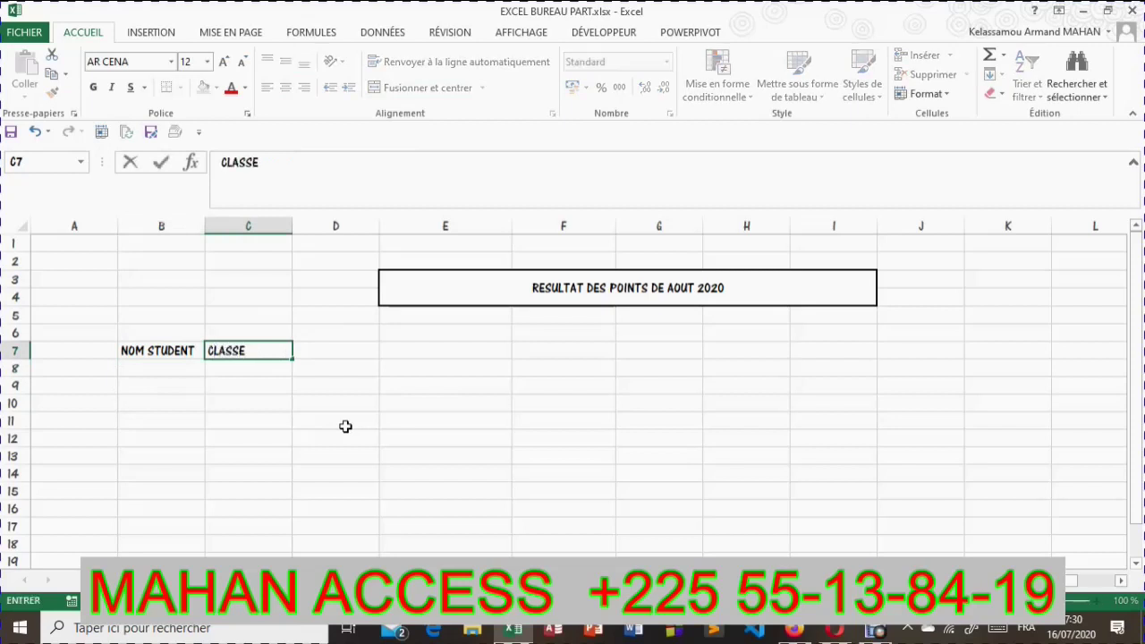
pyautogui.press('Tab')
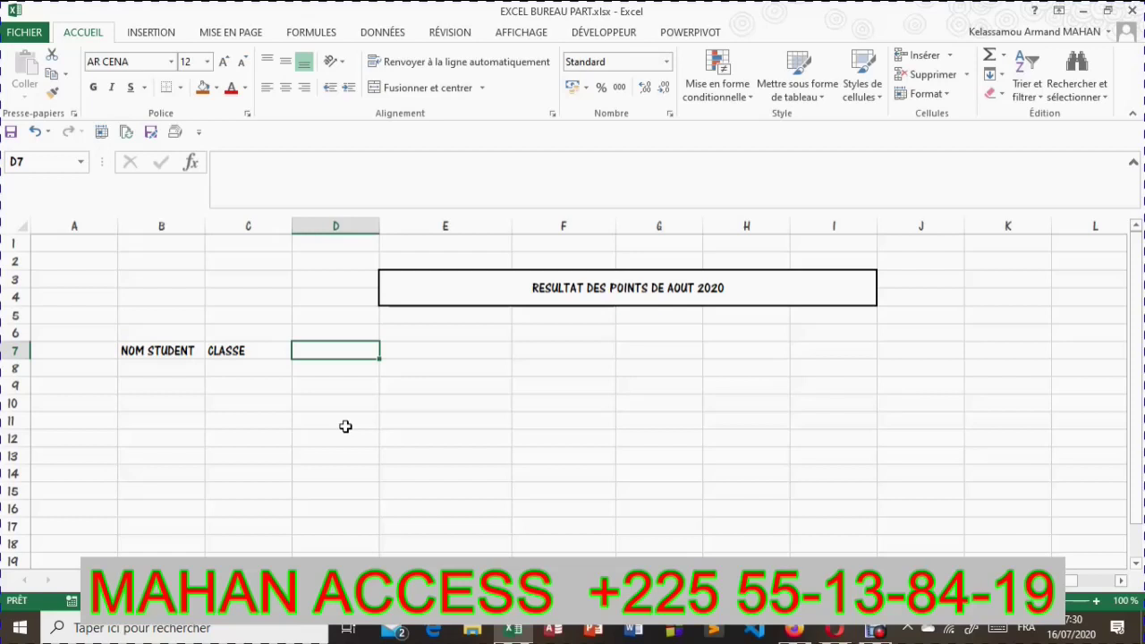
# Enter the subject headings HISTOIRE, ANGLAIS, MATHEMATIQUE and CHIMIE in D7 through G7.
pyautogui.write('HISTOIRE')
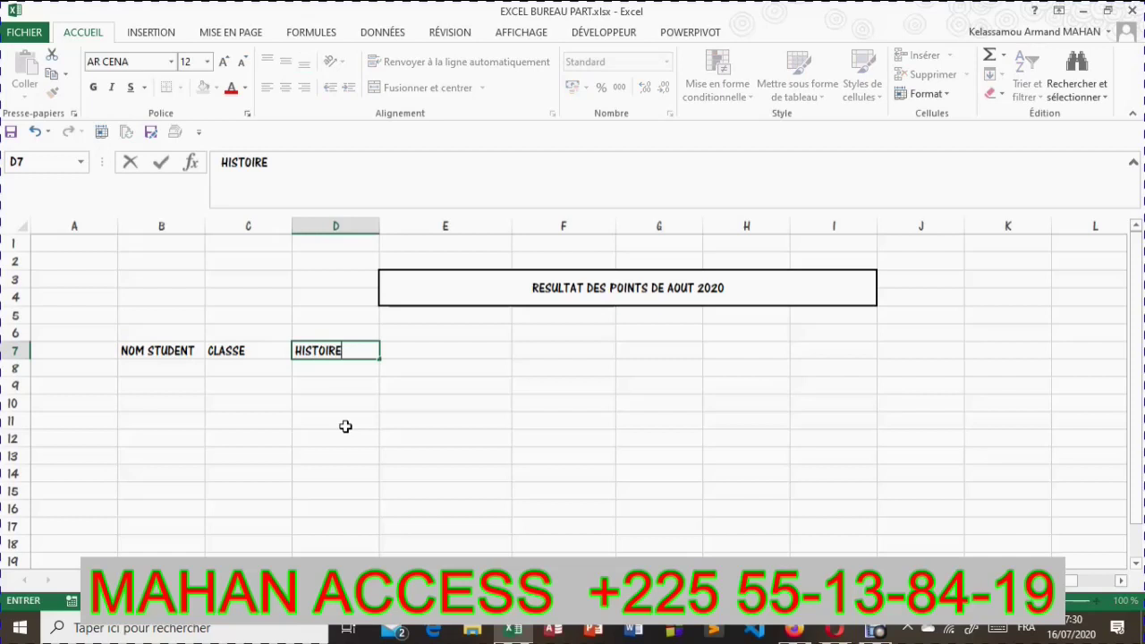
pyautogui.press('Tab')
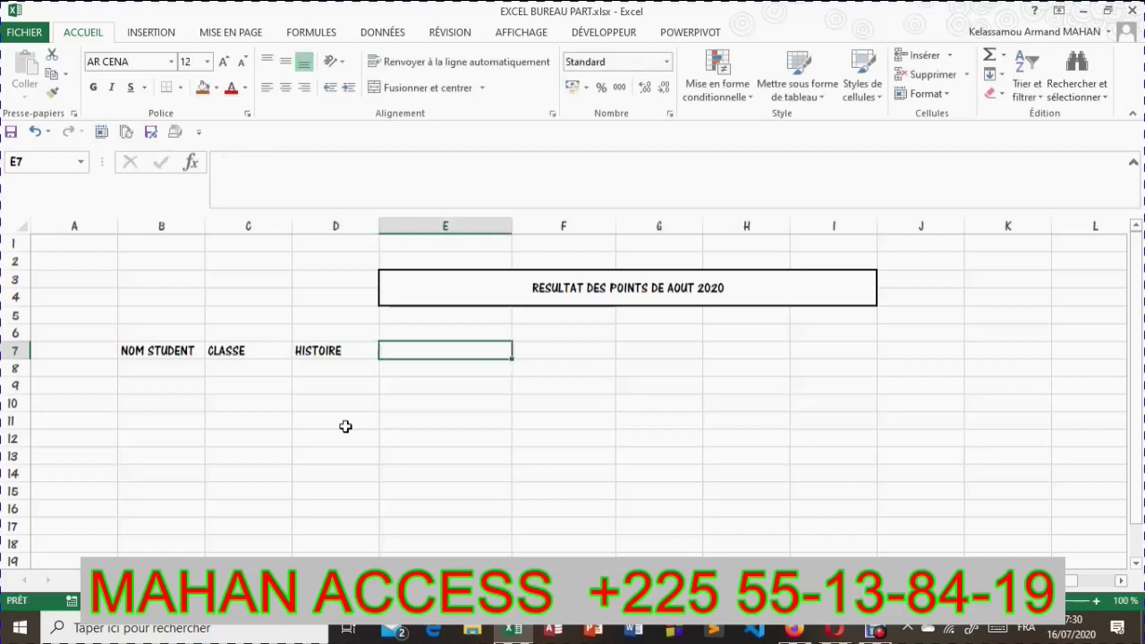
pyautogui.write('ANGLAIS')
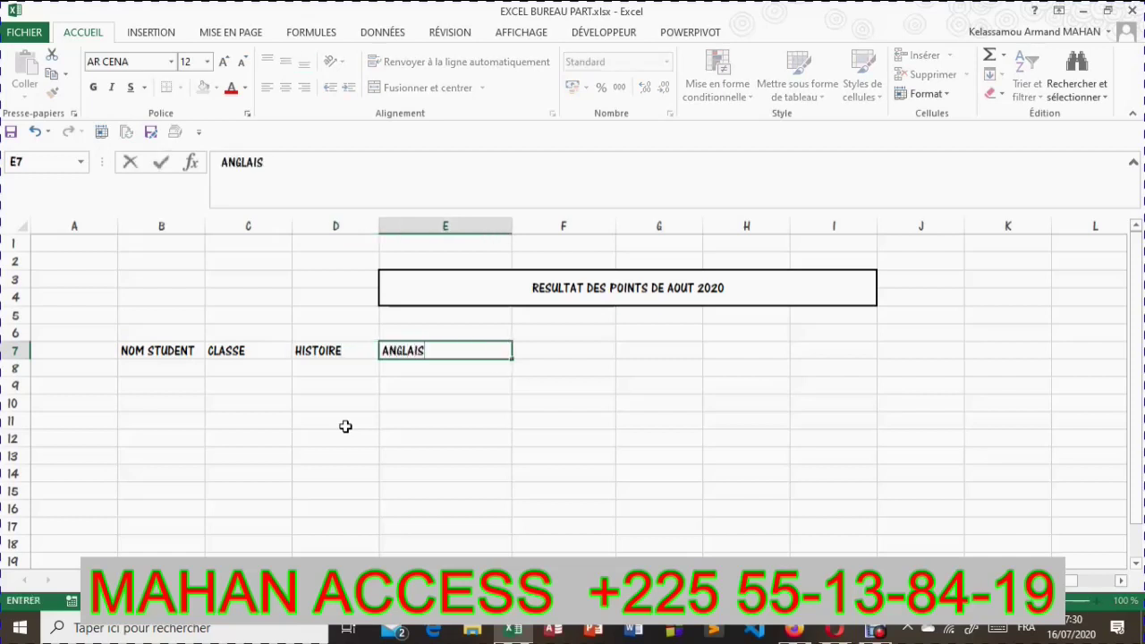
pyautogui.press('Tab')
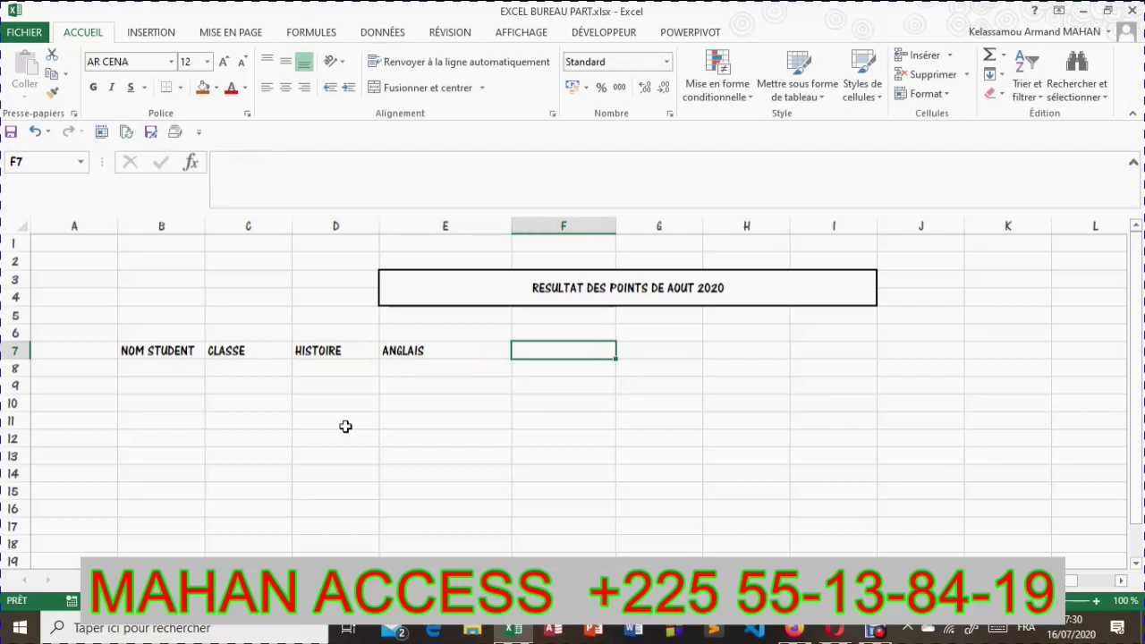
pyautogui.write('MATH')
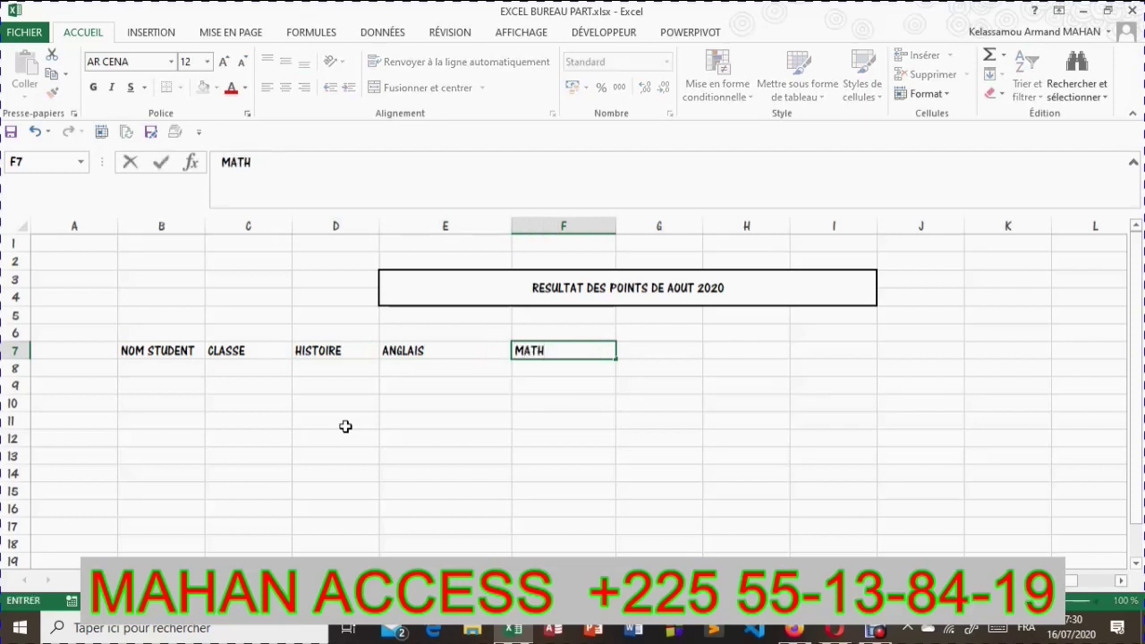
pyautogui.write('EMATIQUE')
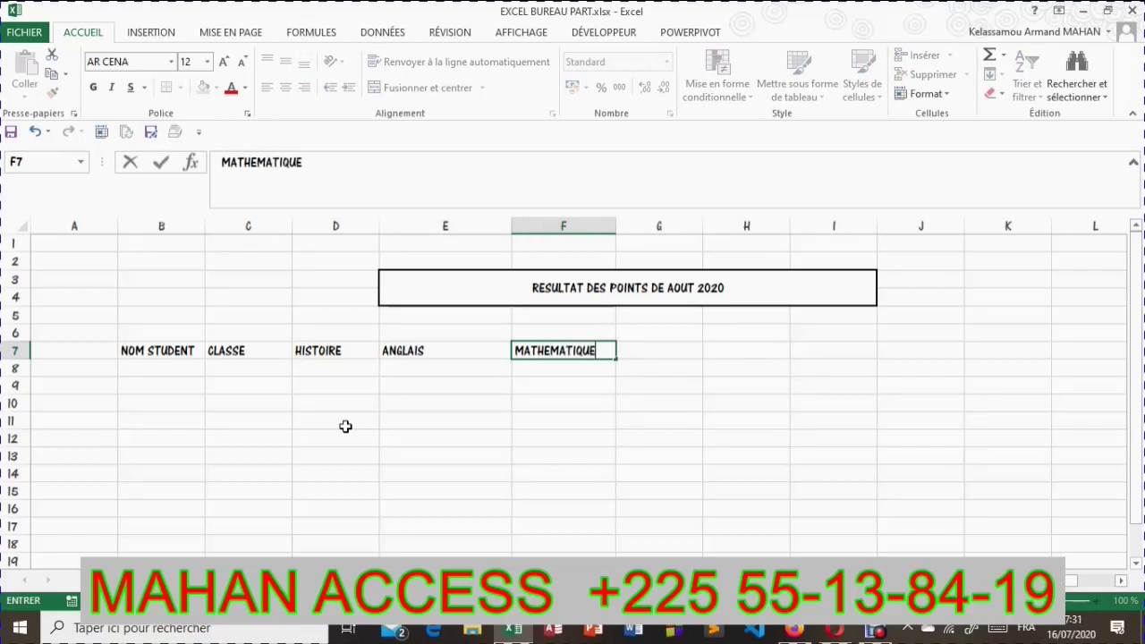
pyautogui.press('Tab')
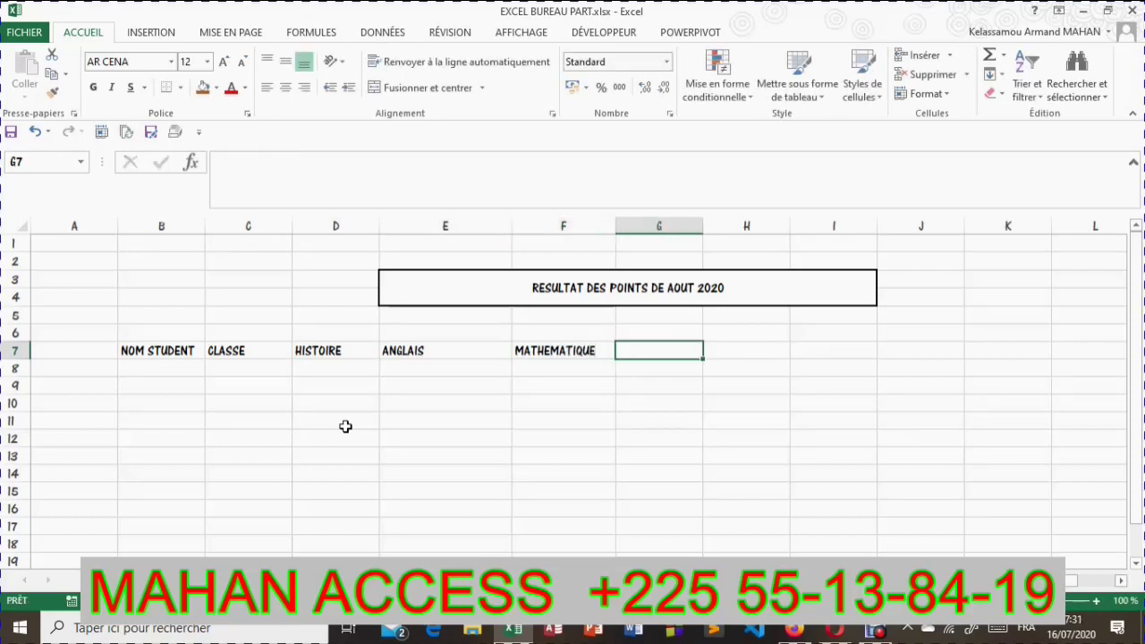
pyautogui.write('C')
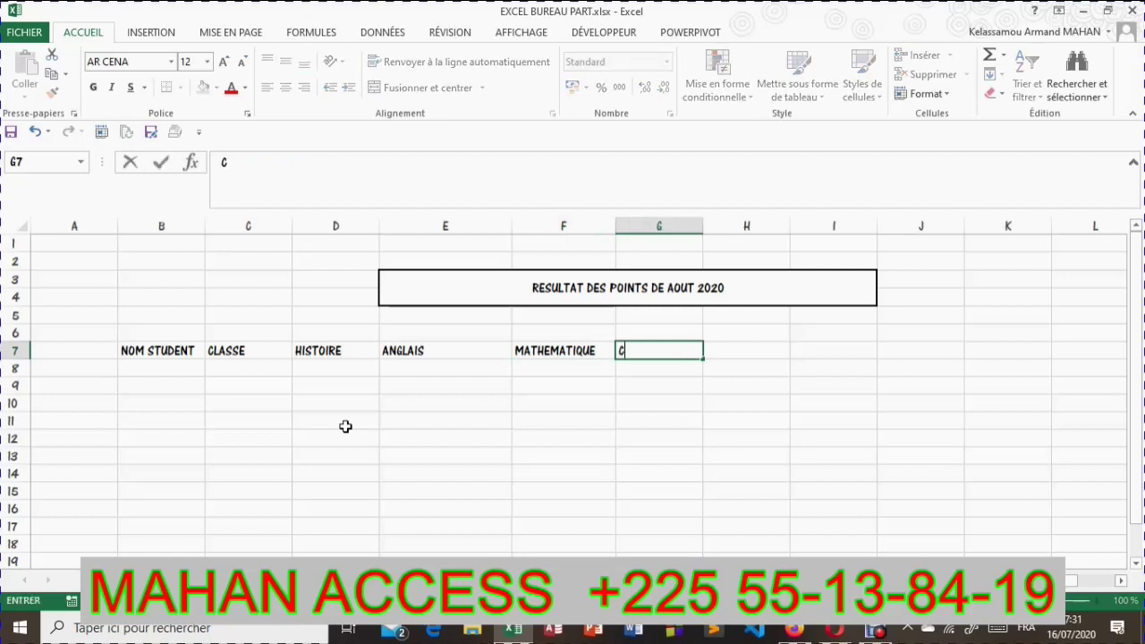
pyautogui.write('HIMIE')
pyautogui.click(727, 357)
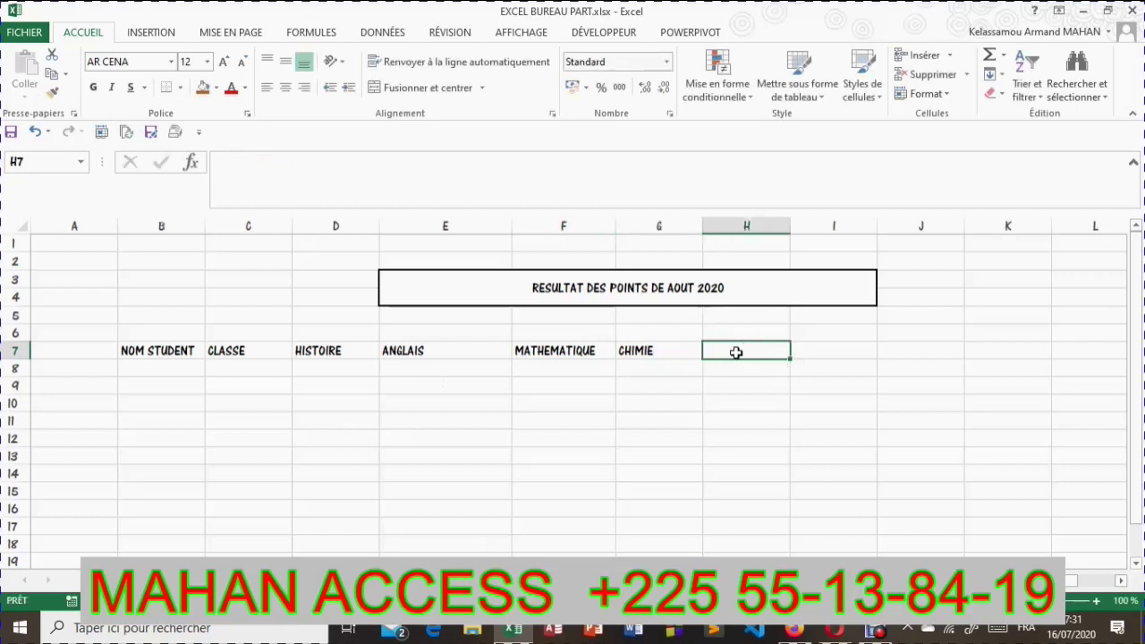
# Complete the header row with MOY GENERAL in H7 and OBSERVATION in I7.
pyautogui.write('MO')
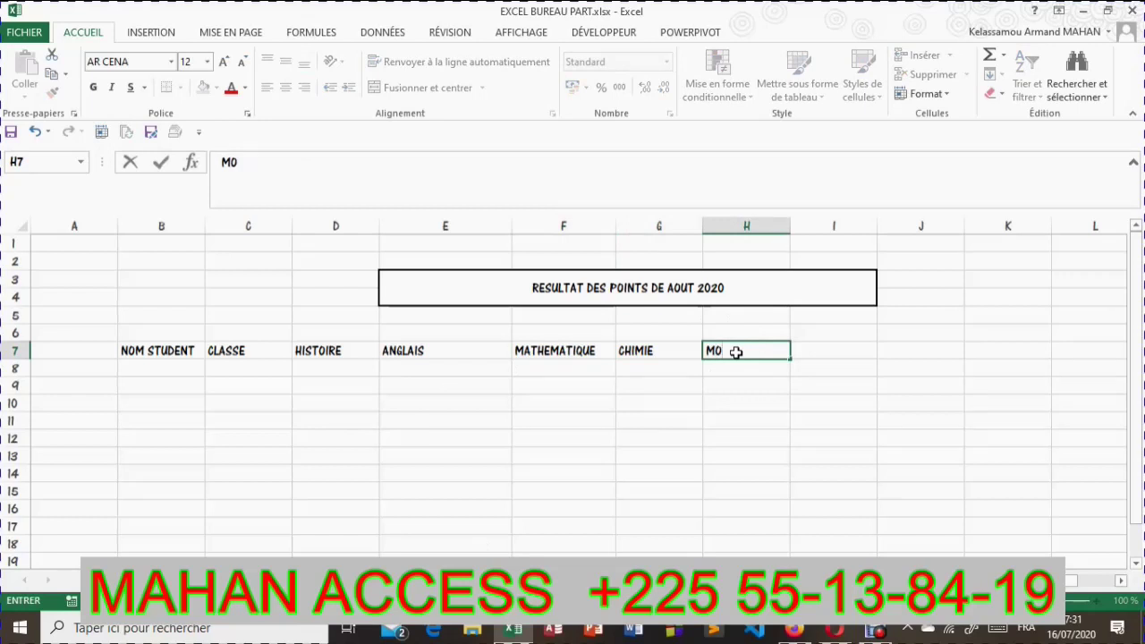
pyautogui.press('BackSpace')
pyautogui.press('BackSpace')
pyautogui.press('BackSpace')
pyautogui.press('BackSpace')
pyautogui.write('M')
pyautogui.write('OY GENR')
pyautogui.write('ER')
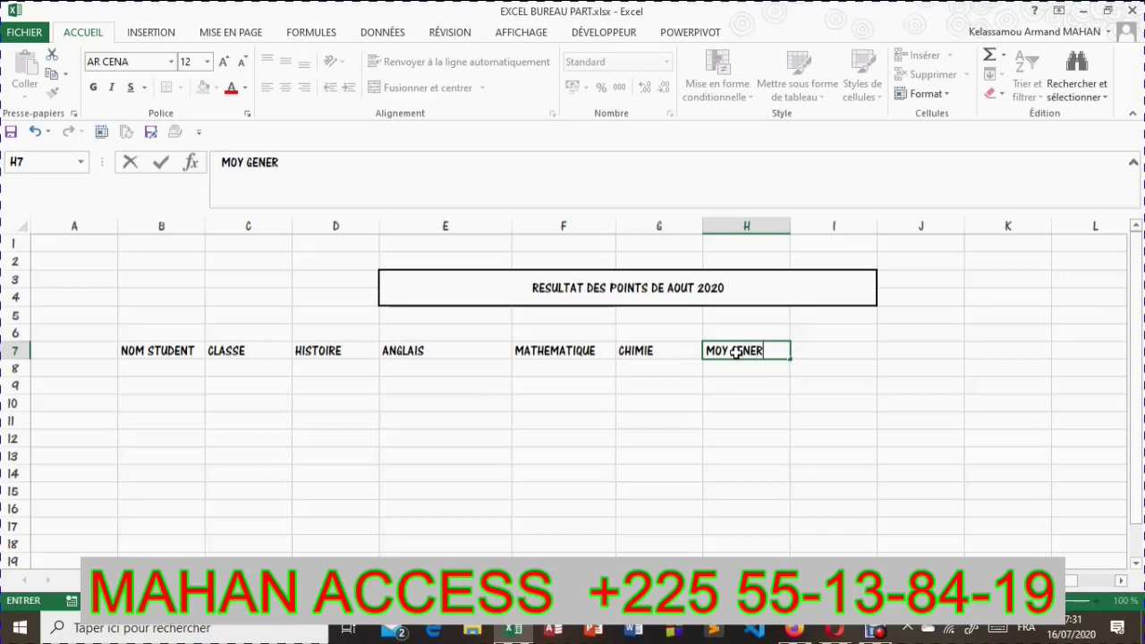
pyautogui.write('AL')
pyautogui.click(814, 352)
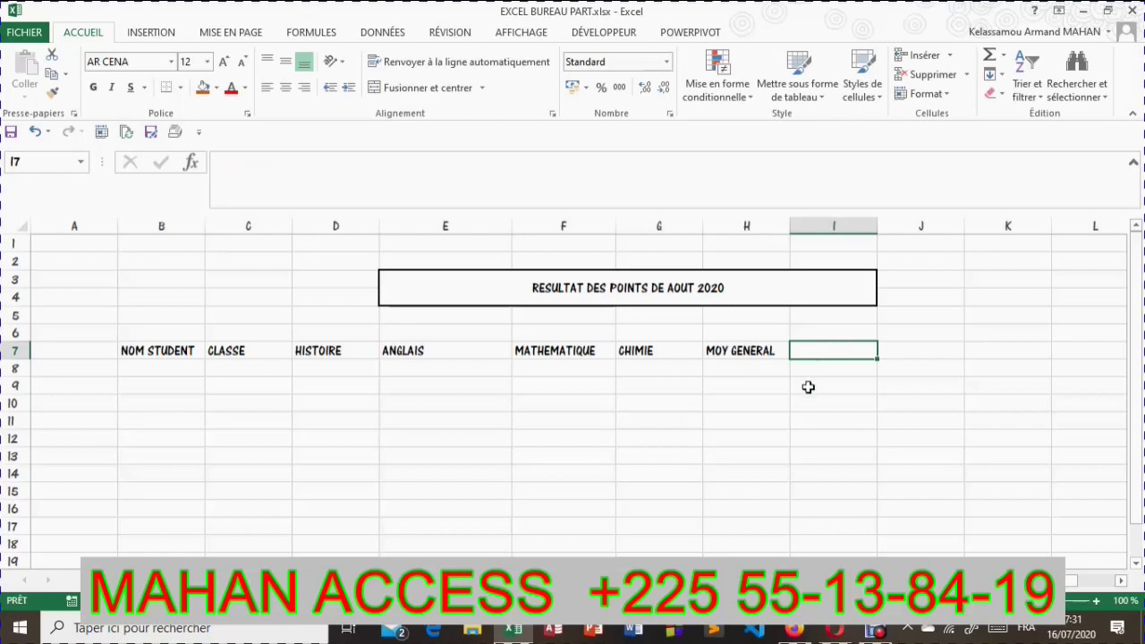
pyautogui.write('OBS')
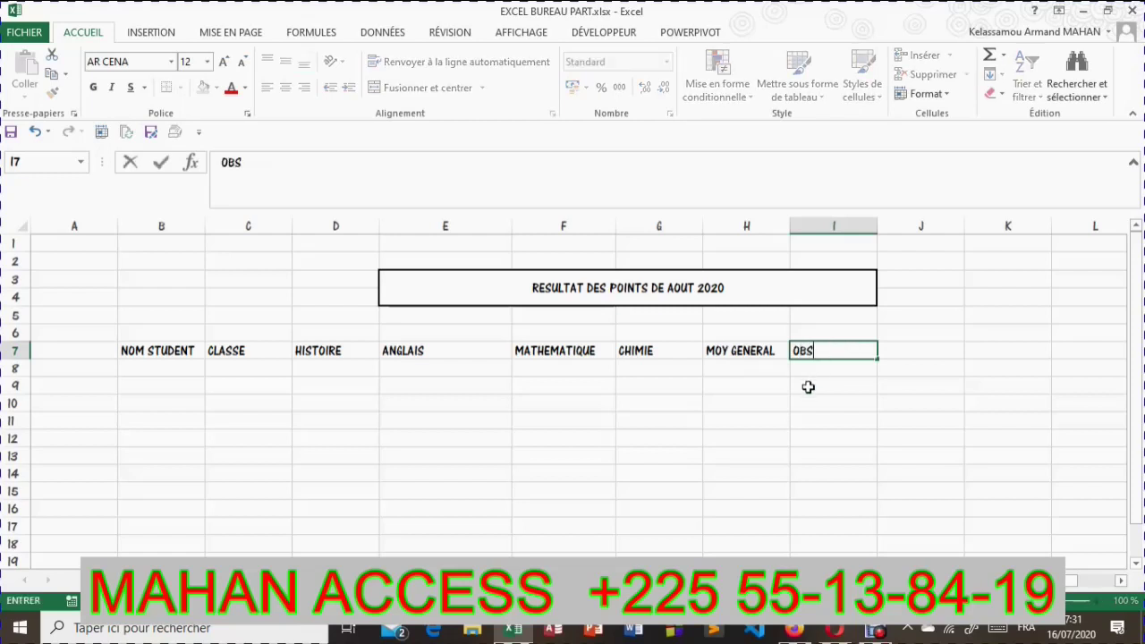
pyautogui.write('ERVATION')
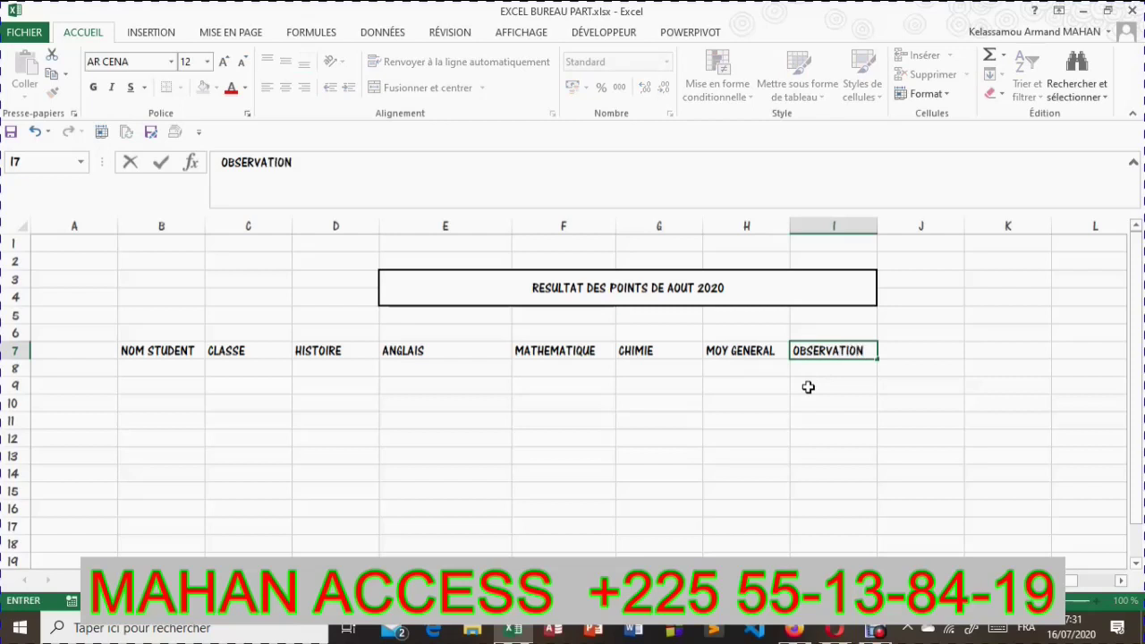
pyautogui.click(695, 440)
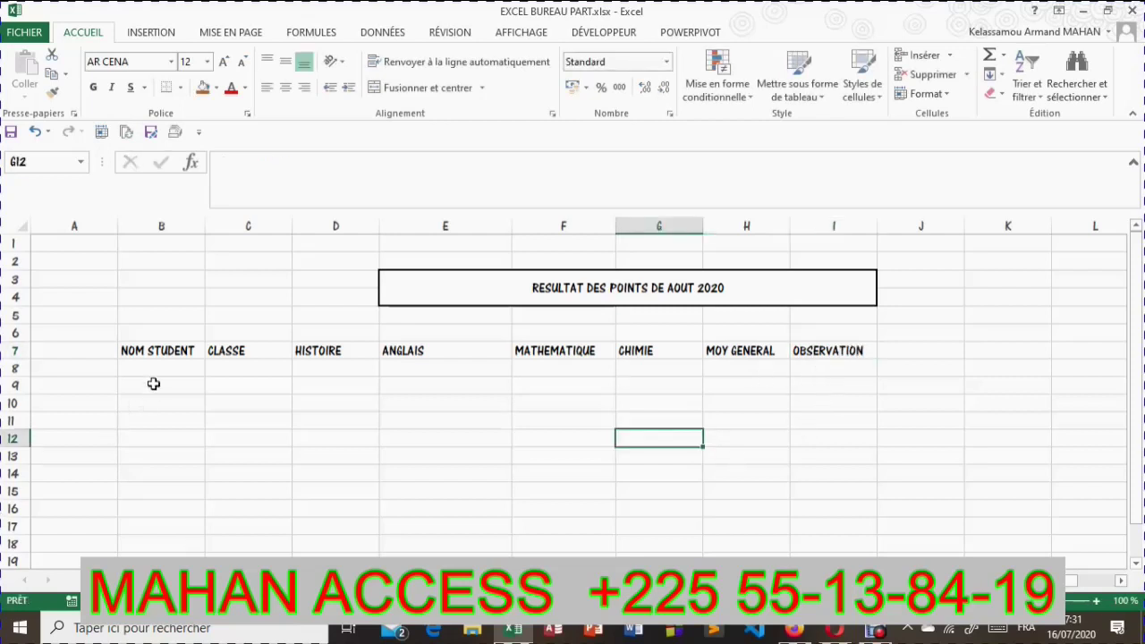
# Check the header cells in row 7 from NOM STUDENT through OBSERVATION.
pyautogui.click(155, 352)
pyautogui.click(269, 367)
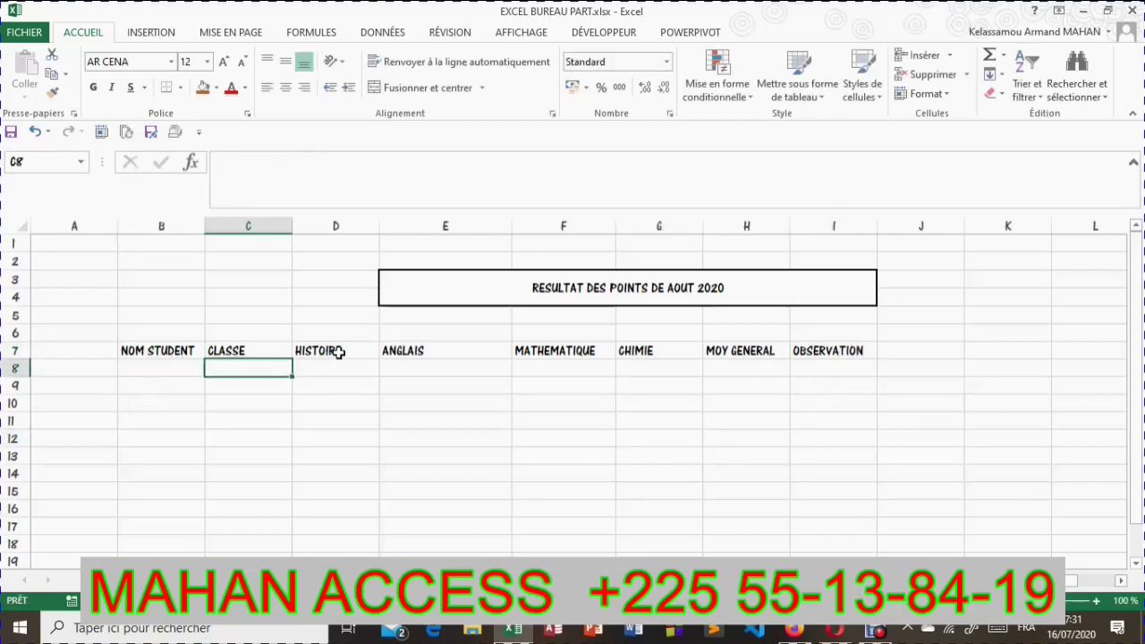
pyautogui.click(339, 353)
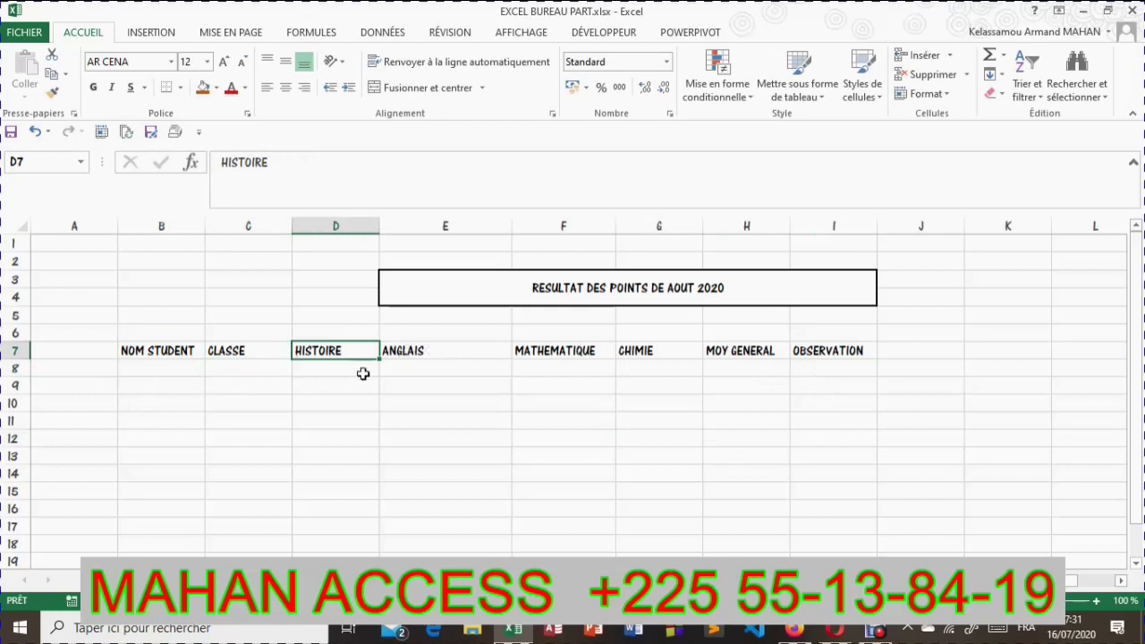
pyautogui.click(424, 349)
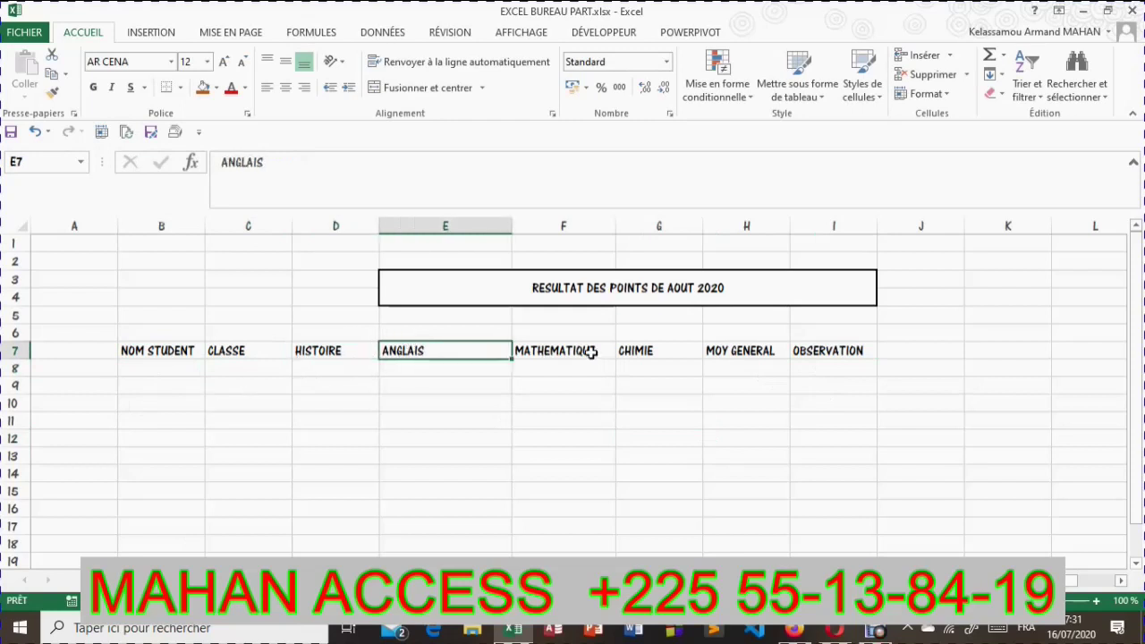
pyautogui.click(518, 351)
pyautogui.click(630, 348)
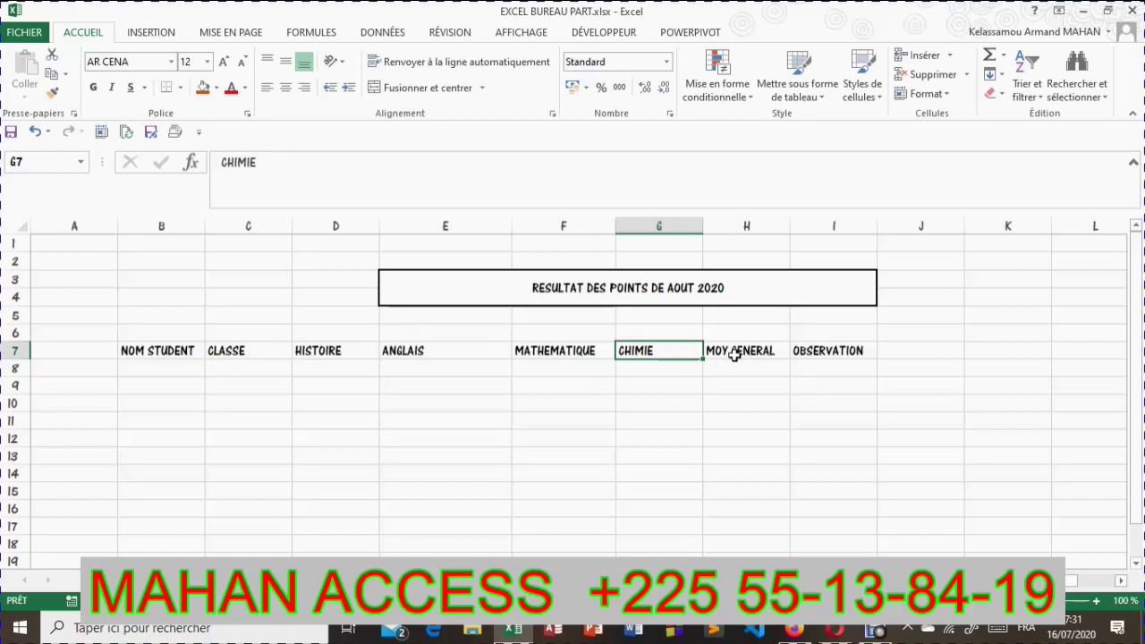
pyautogui.click(824, 349)
# Adjust the column widths to suit the headings, widening columns B and I and narrowing columns E and G.
pyautogui.moveTo(877, 226); pyautogui.dragTo(922, 226)
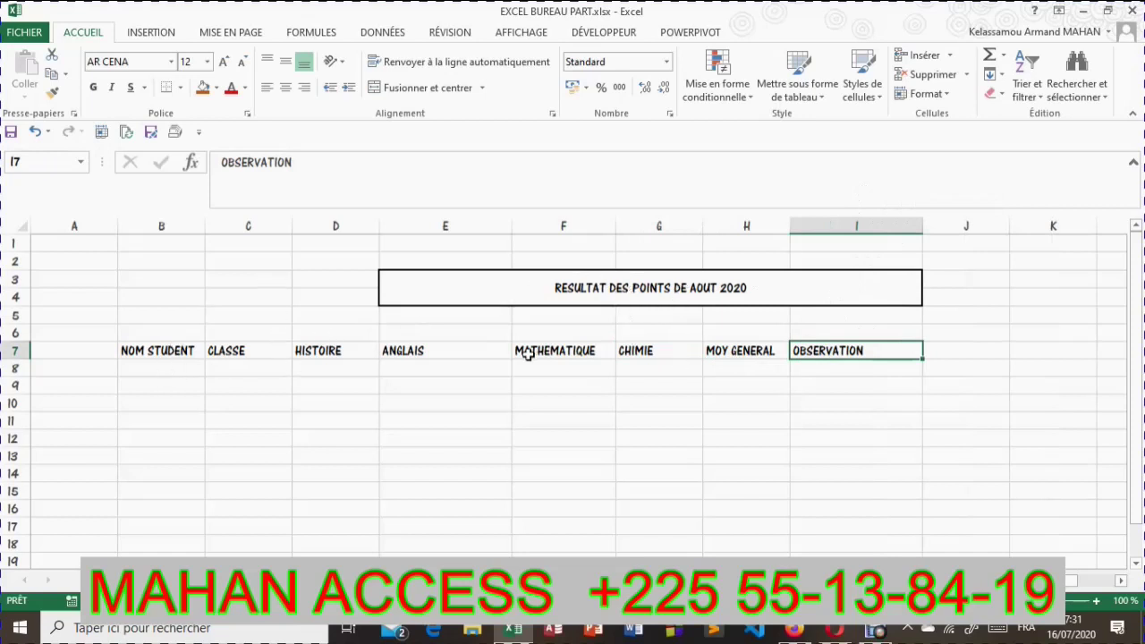
pyautogui.moveTo(508, 226); pyautogui.dragTo(464, 236)
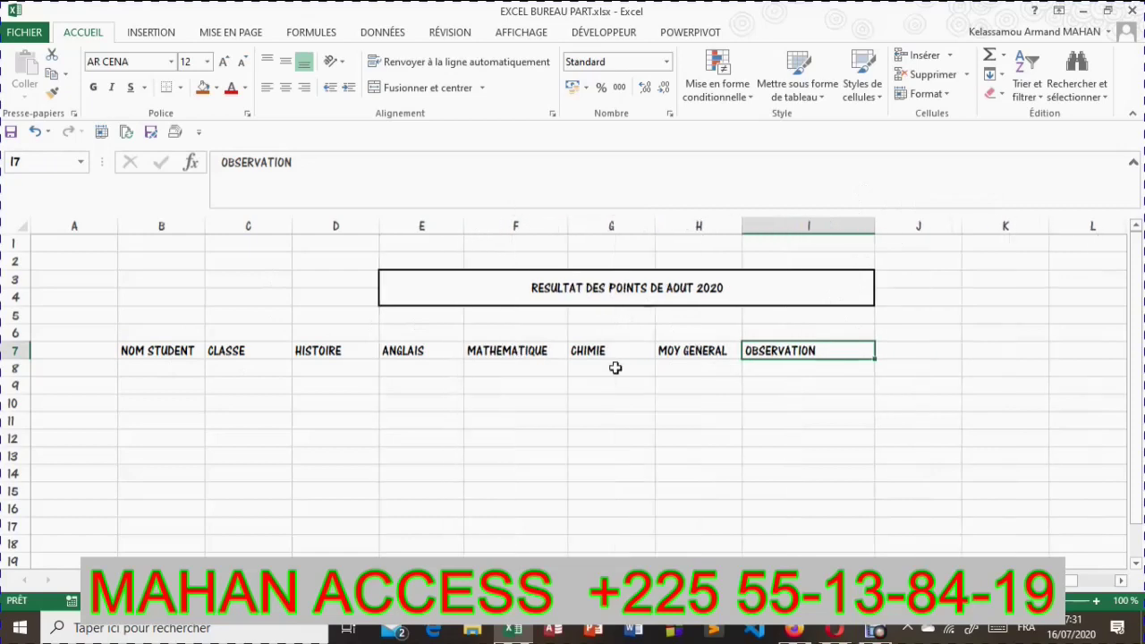
pyautogui.moveTo(655, 231); pyautogui.dragTo(637, 235)
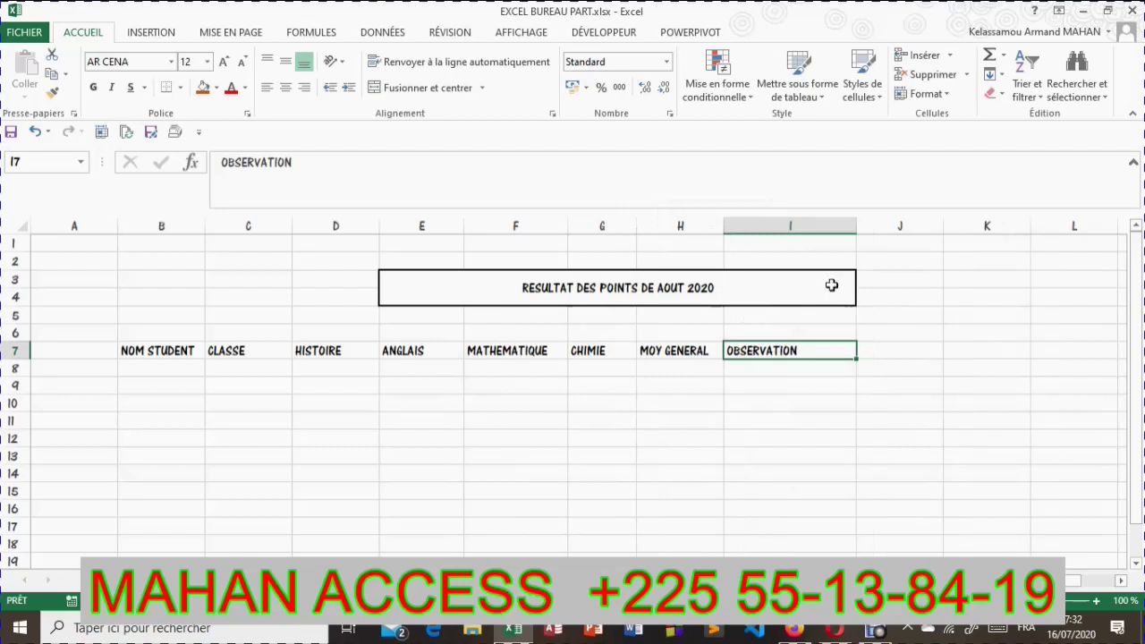
pyautogui.moveTo(856, 226); pyautogui.dragTo(893, 225)
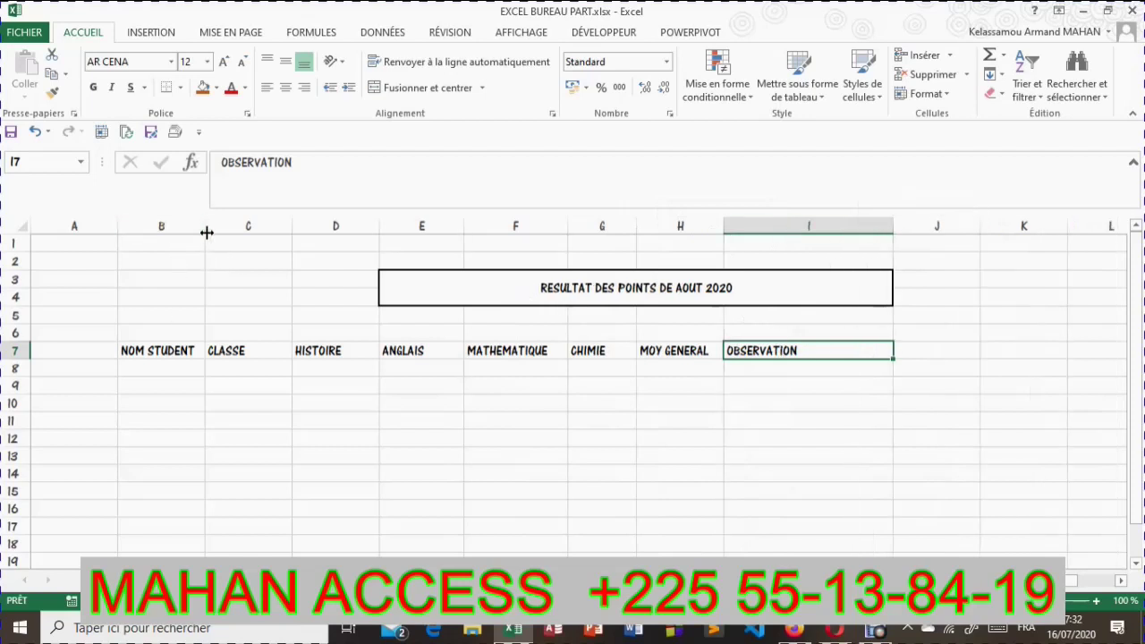
pyautogui.moveTo(205, 226)
pyautogui.mouseDown()
pyautogui.moveTo(230, 230)
pyautogui.moveTo(219, 227)
pyautogui.mouseUp()
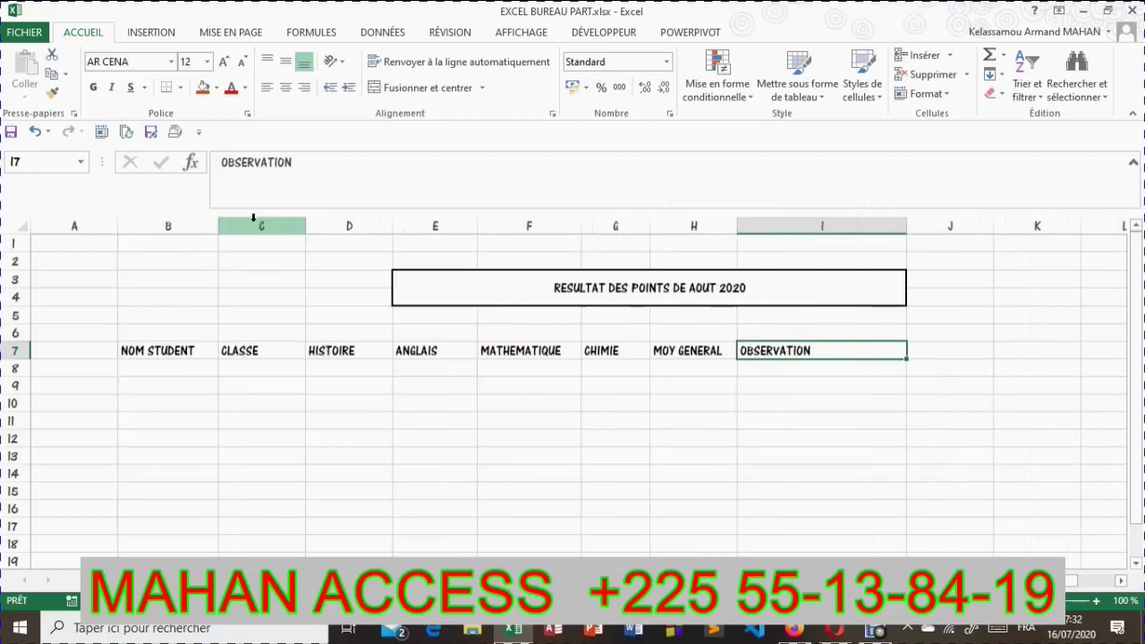
pyautogui.click(142, 350)
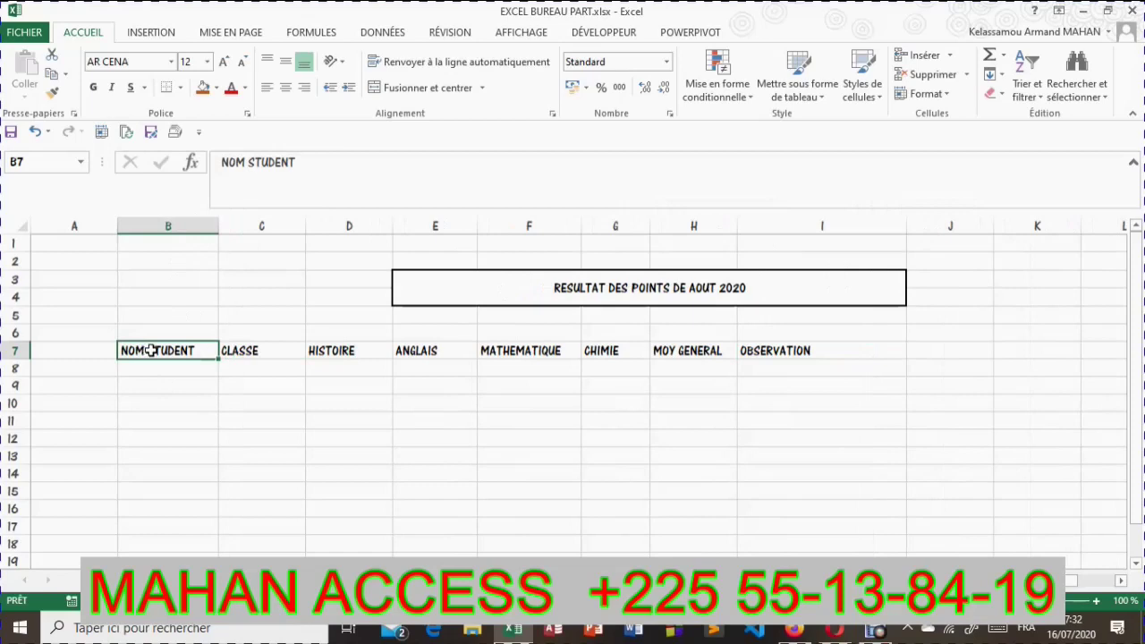
pyautogui.click(159, 366)
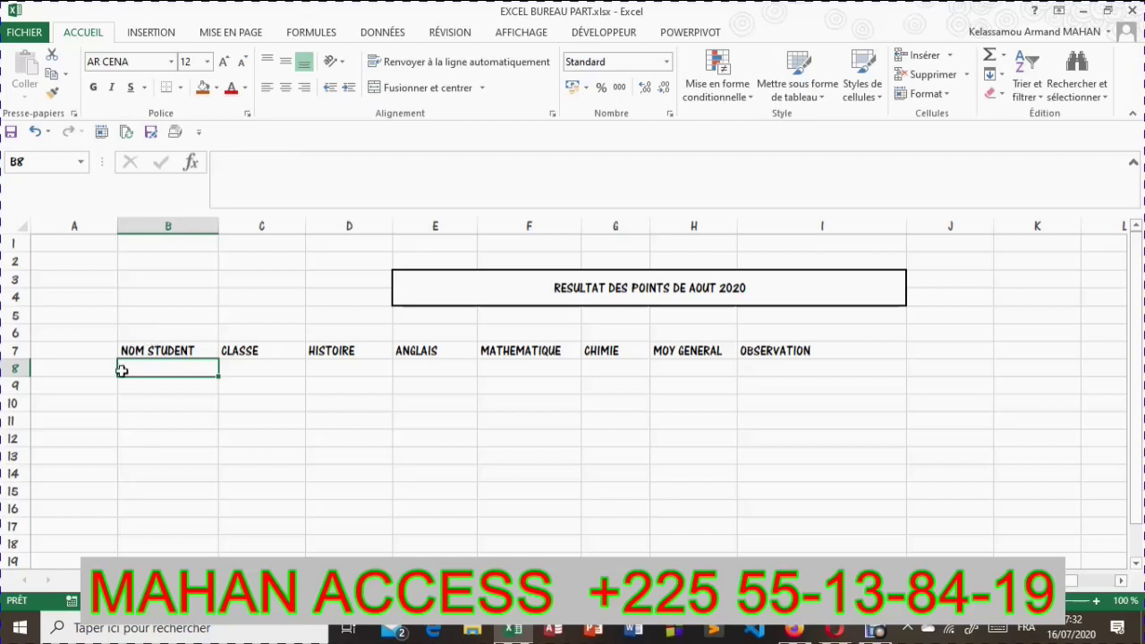
pyautogui.click(134, 351)
pyautogui.moveTo(133, 350); pyautogui.dragTo(769, 377)
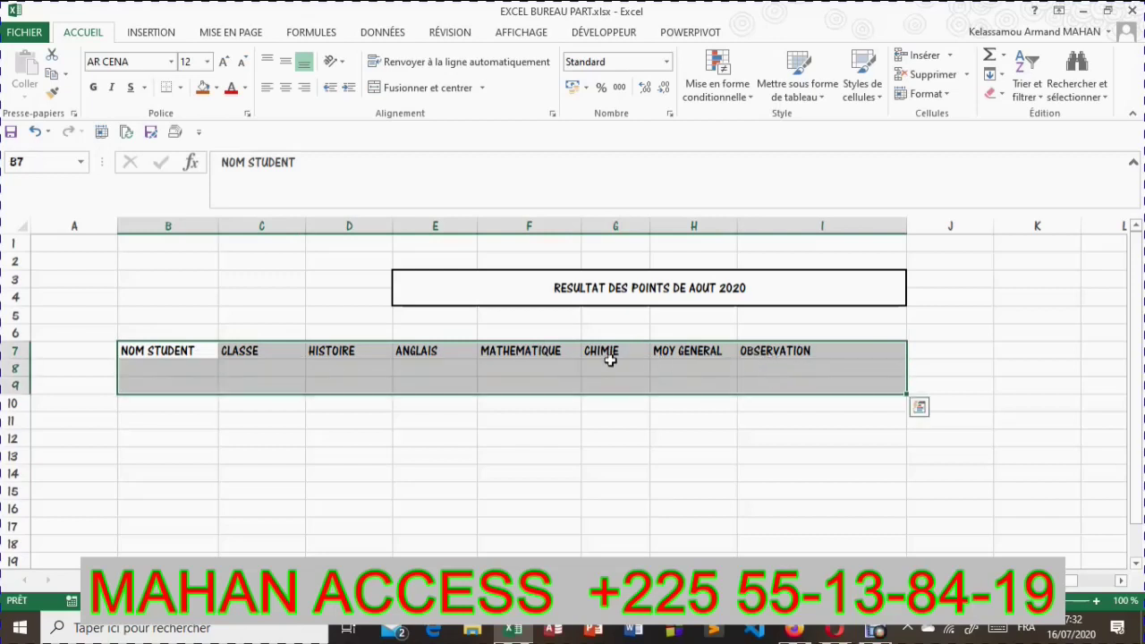
pyautogui.click(139, 357)
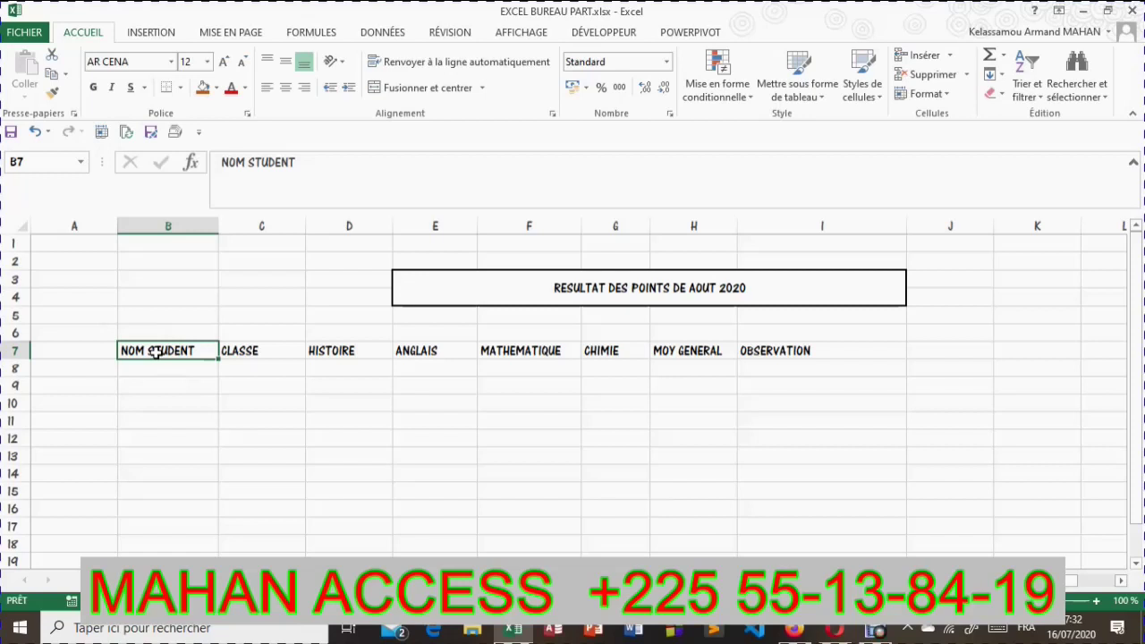
# Format B7:I17 as a table with headers, using the green style in the second row of the Moyen group.
pyautogui.moveTo(170, 353); pyautogui.dragTo(802, 464)
pyautogui.moveTo(805, 490); pyautogui.dragTo(810, 522)
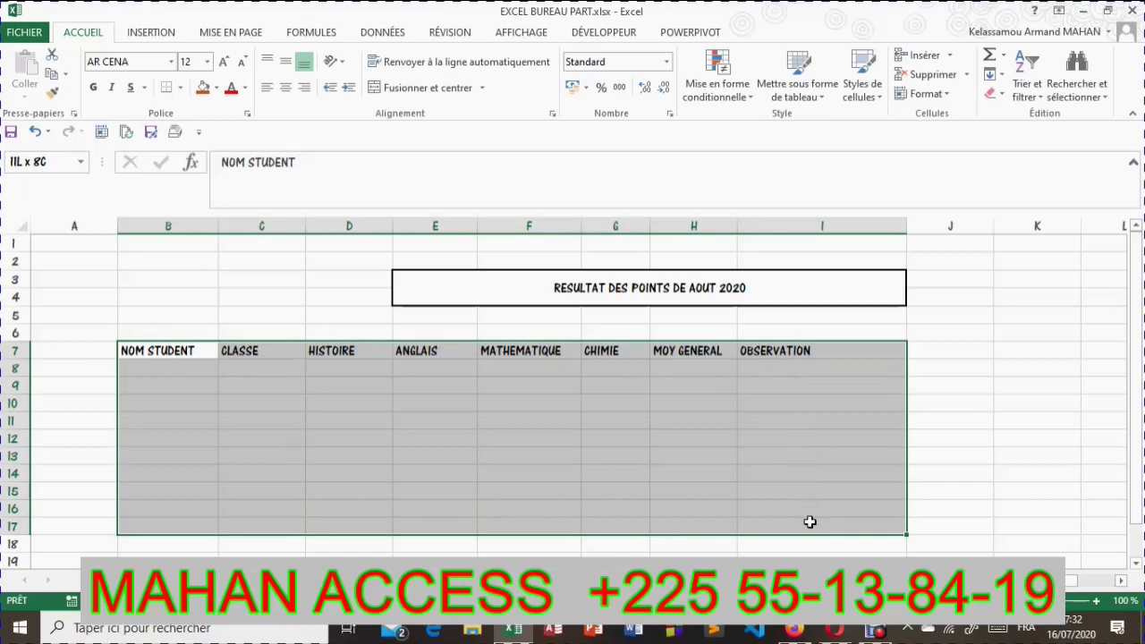
pyautogui.moveTo(809, 522); pyautogui.dragTo(810, 534)
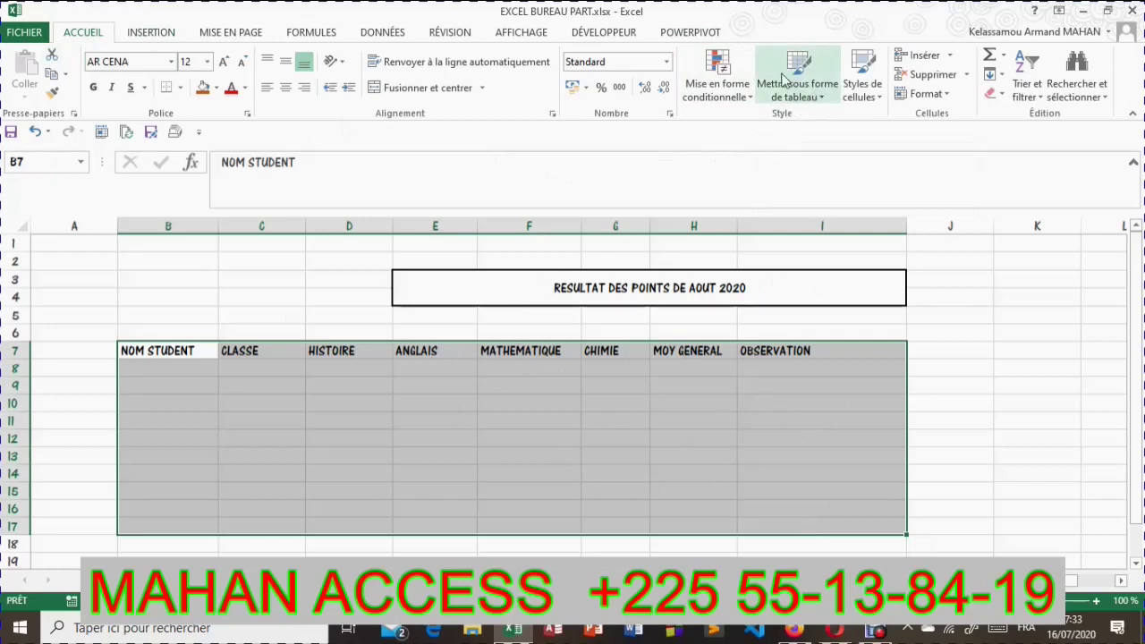
pyautogui.click(809, 72)
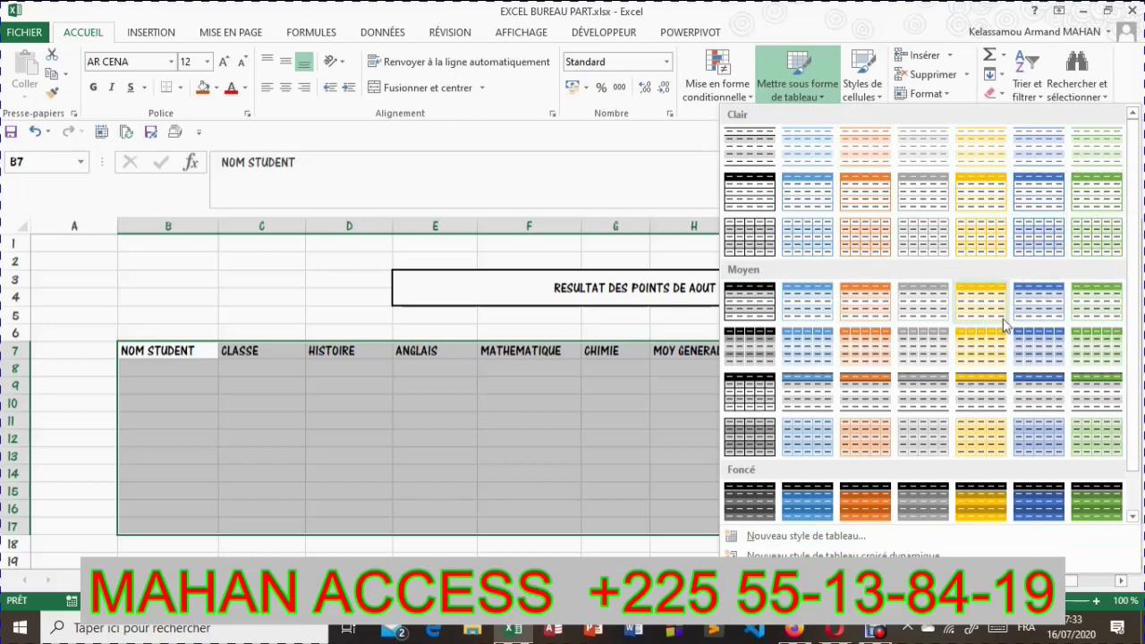
pyautogui.click(1100, 357)
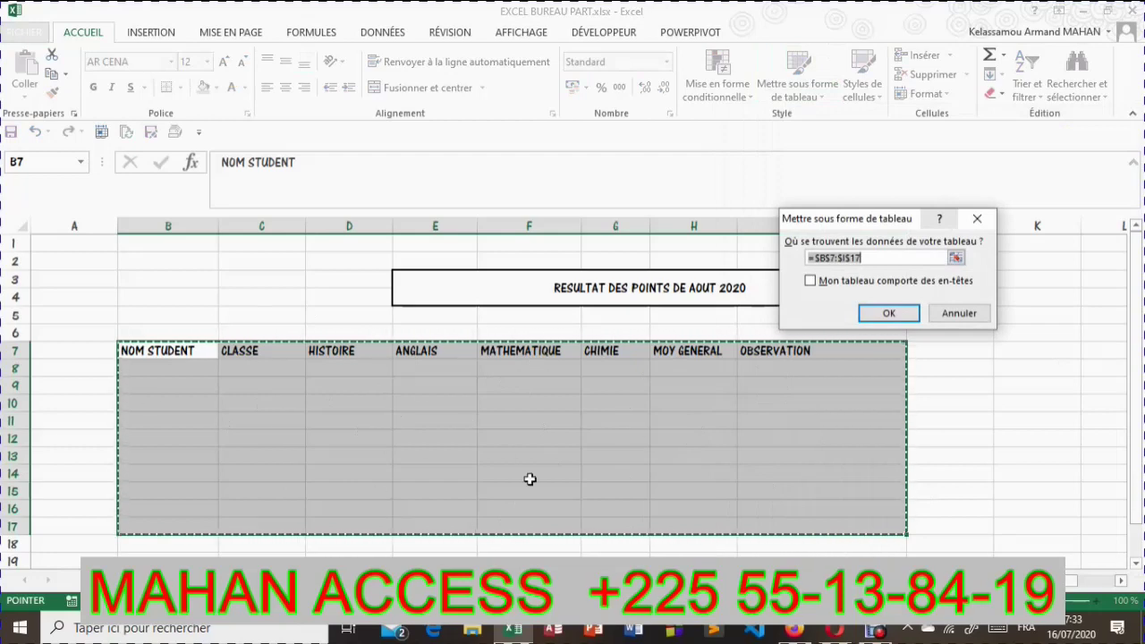
pyautogui.moveTo(864, 224); pyautogui.dragTo(754, 213)
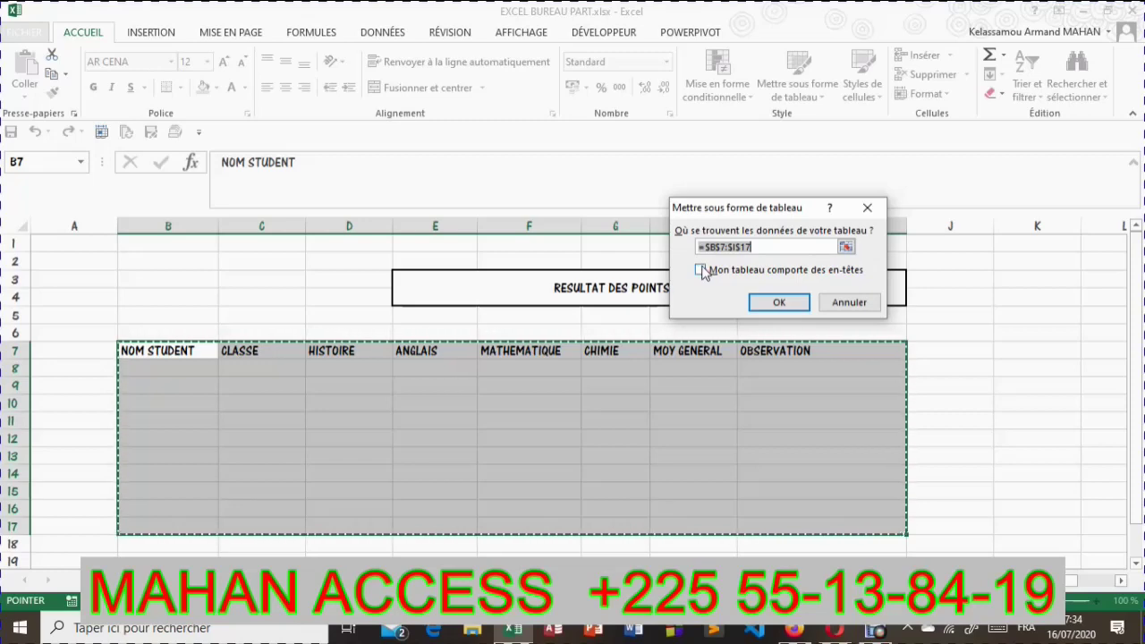
pyautogui.click(701, 270)
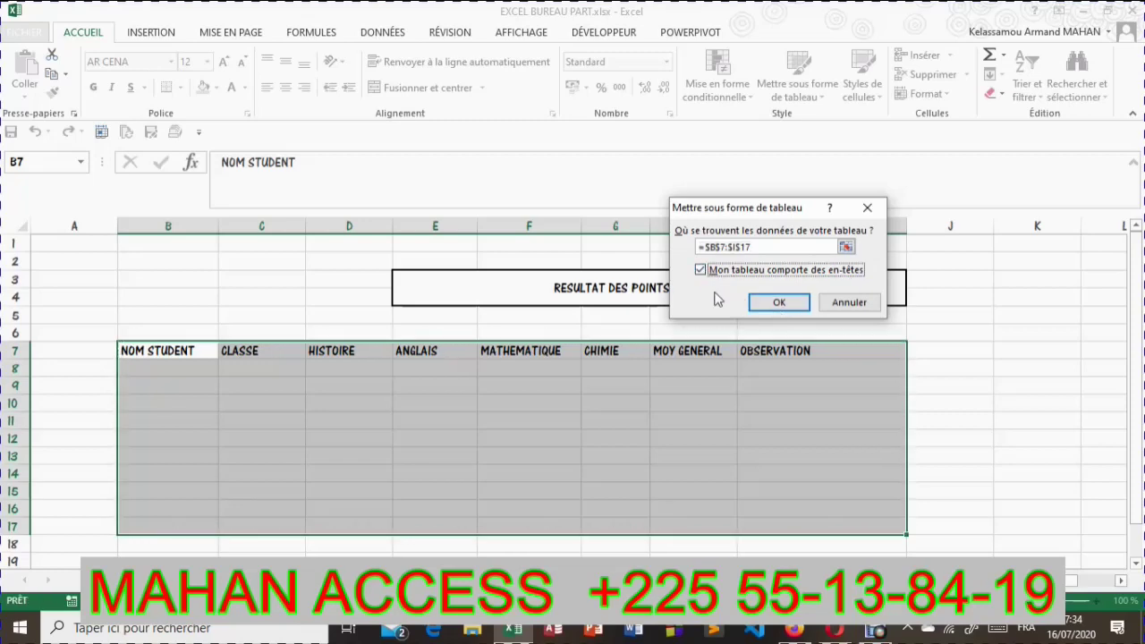
pyautogui.click(779, 302)
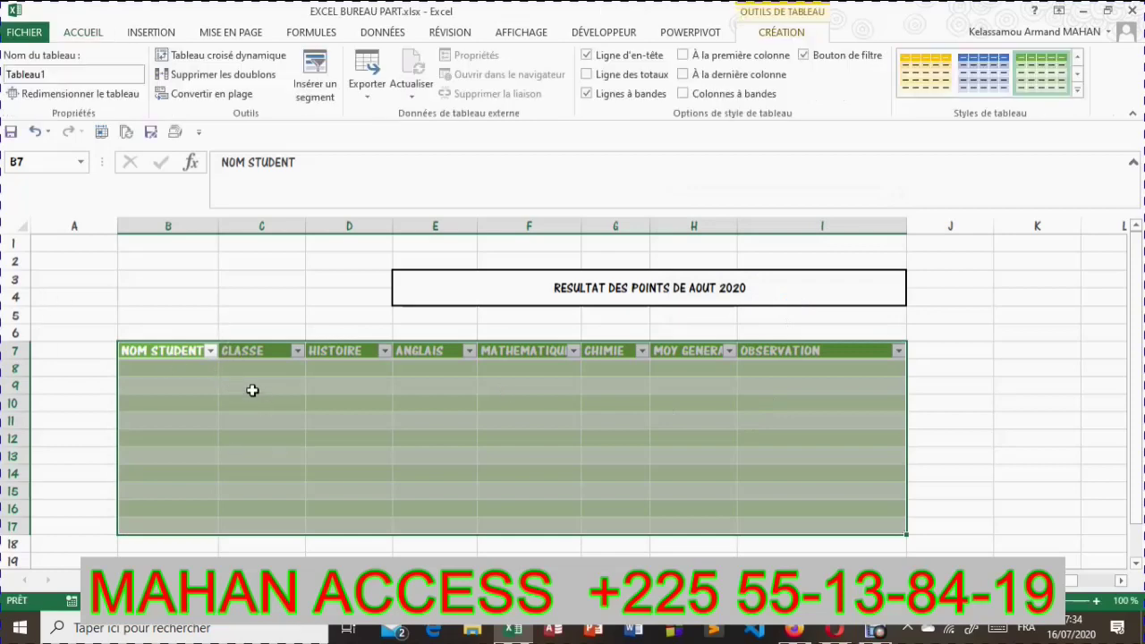
pyautogui.click(297, 390)
pyautogui.click(199, 386)
pyautogui.click(369, 387)
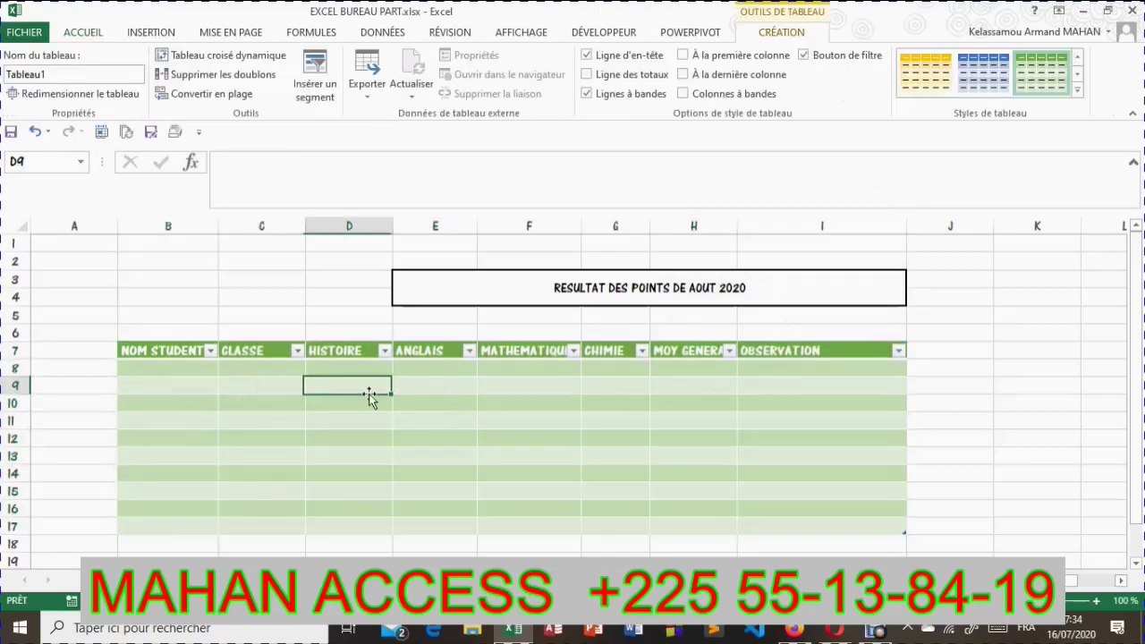
pyautogui.click(422, 384)
pyautogui.click(597, 403)
pyautogui.click(506, 473)
pyautogui.click(403, 473)
pyautogui.click(353, 440)
pyautogui.click(277, 471)
pyautogui.click(425, 507)
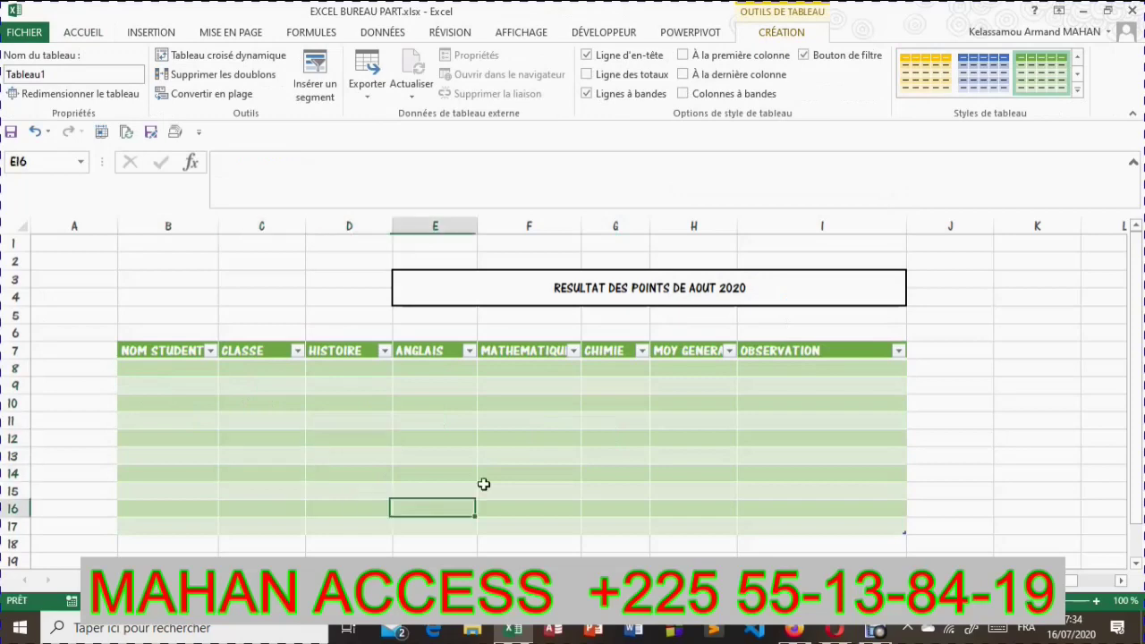
pyautogui.click(492, 479)
pyautogui.moveTo(535, 457); pyautogui.dragTo(564, 439)
pyautogui.click(813, 471)
pyautogui.moveTo(617, 507); pyautogui.dragTo(688, 507)
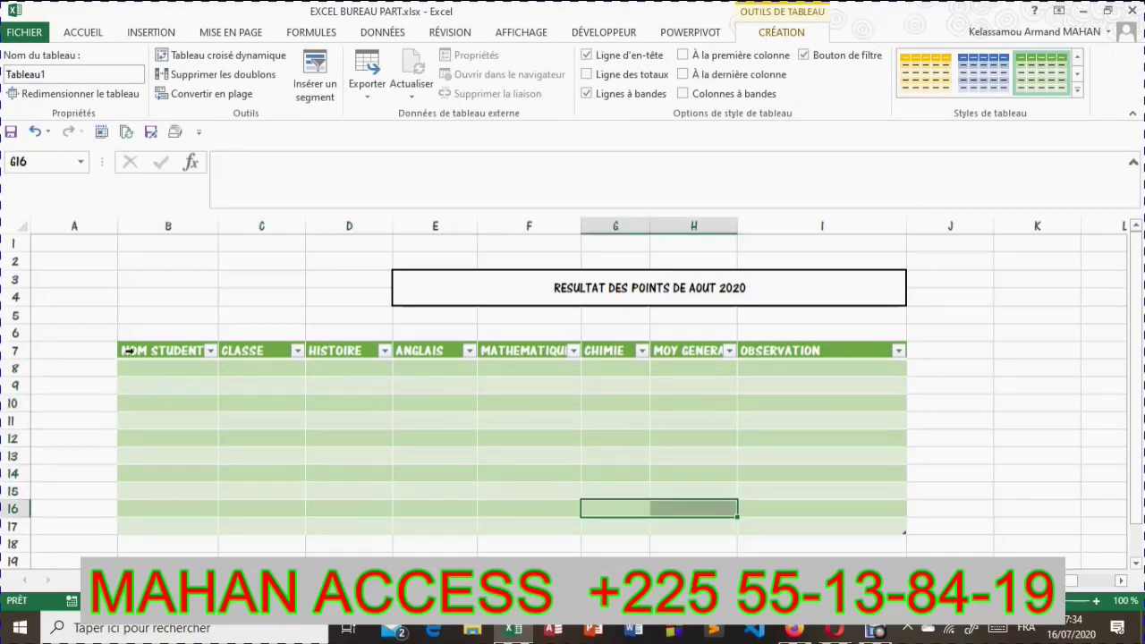
# Examine the formatted table's header cells across B7:I7 to see how each heading fits its column.
pyautogui.click(148, 349)
pyautogui.click(241, 350)
pyautogui.click(340, 350)
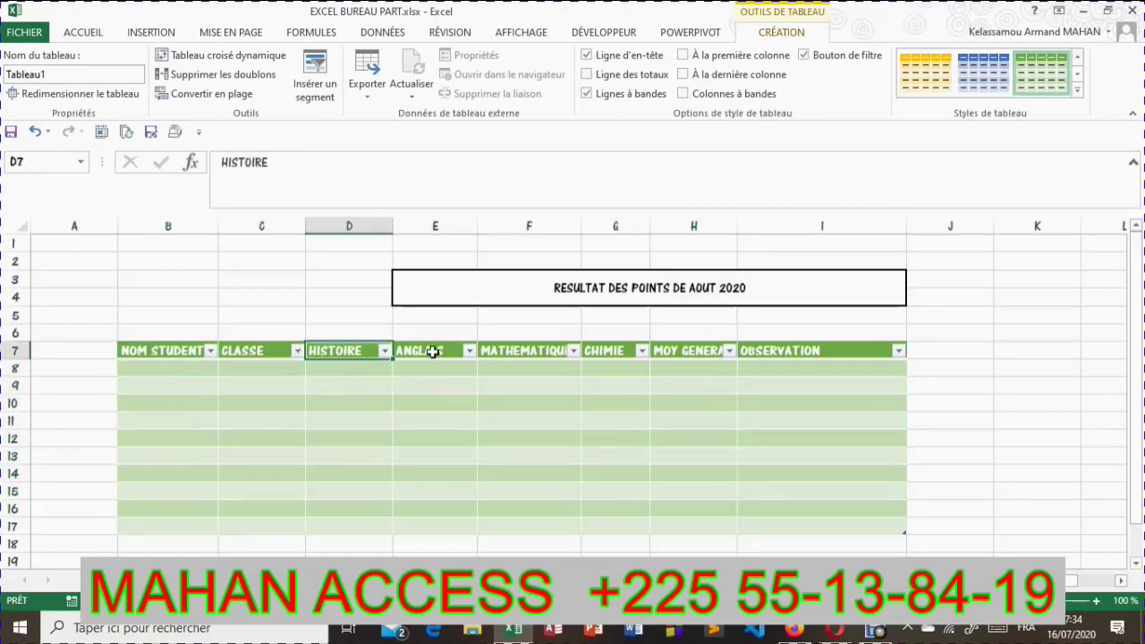
pyautogui.click(434, 350)
pyautogui.click(552, 356)
pyautogui.click(613, 350)
pyautogui.click(694, 355)
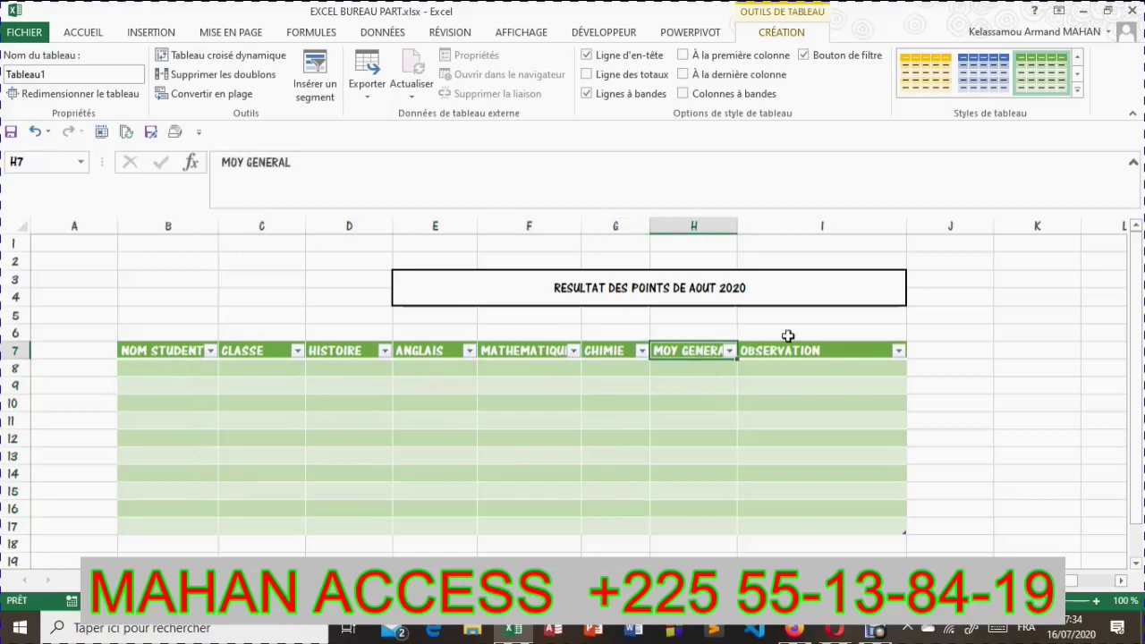
pyautogui.click(798, 357)
pyautogui.click(675, 352)
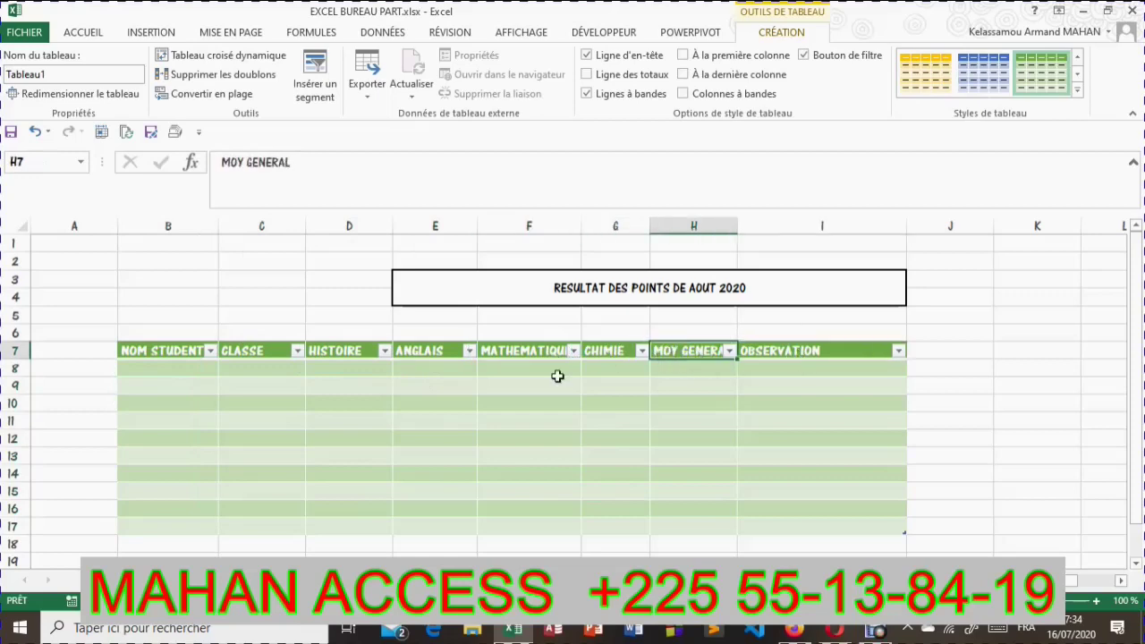
pyautogui.click(610, 352)
pyautogui.click(507, 356)
pyautogui.click(414, 355)
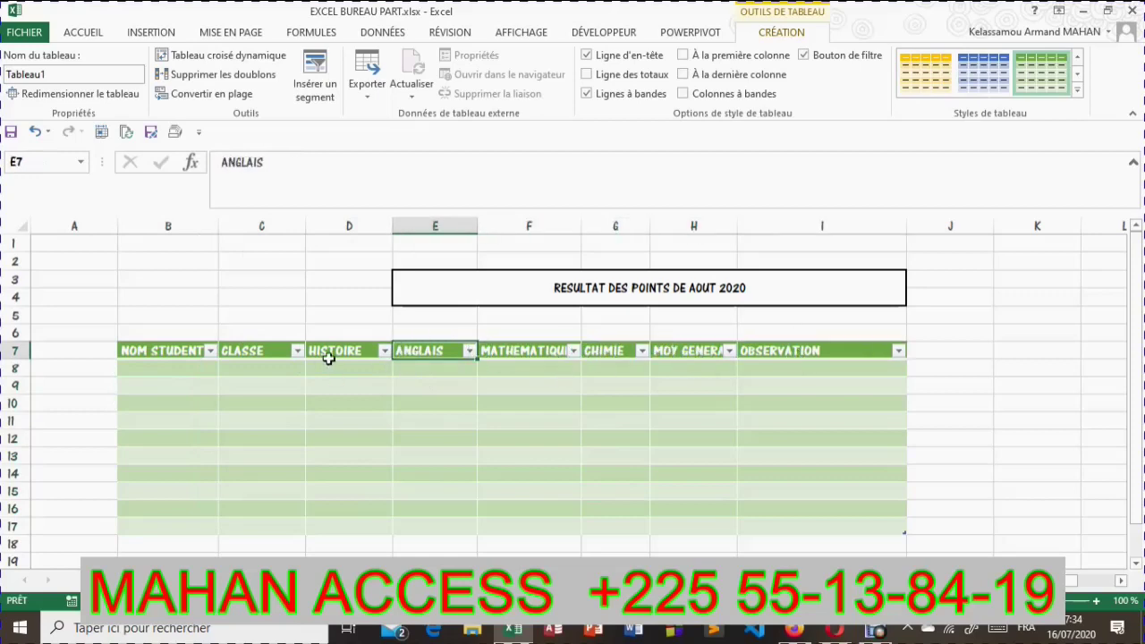
pyautogui.click(330, 354)
pyautogui.click(244, 357)
pyautogui.click(176, 355)
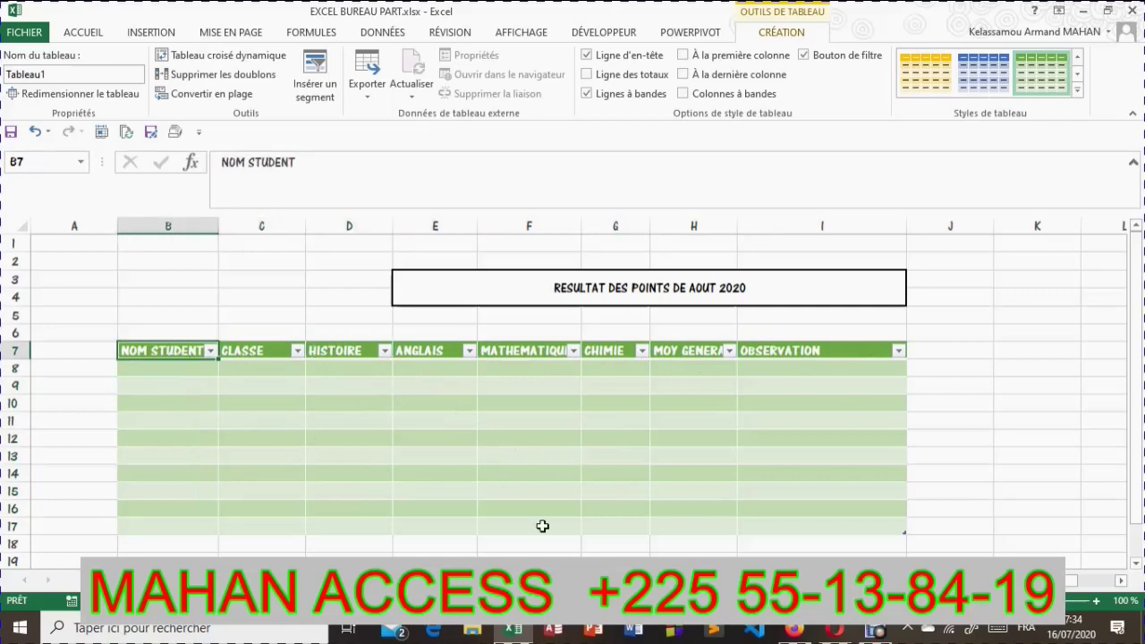
# Extend the table down to row 19 so it covers B7:I19.
pyautogui.scroll(-2, 628, 464)
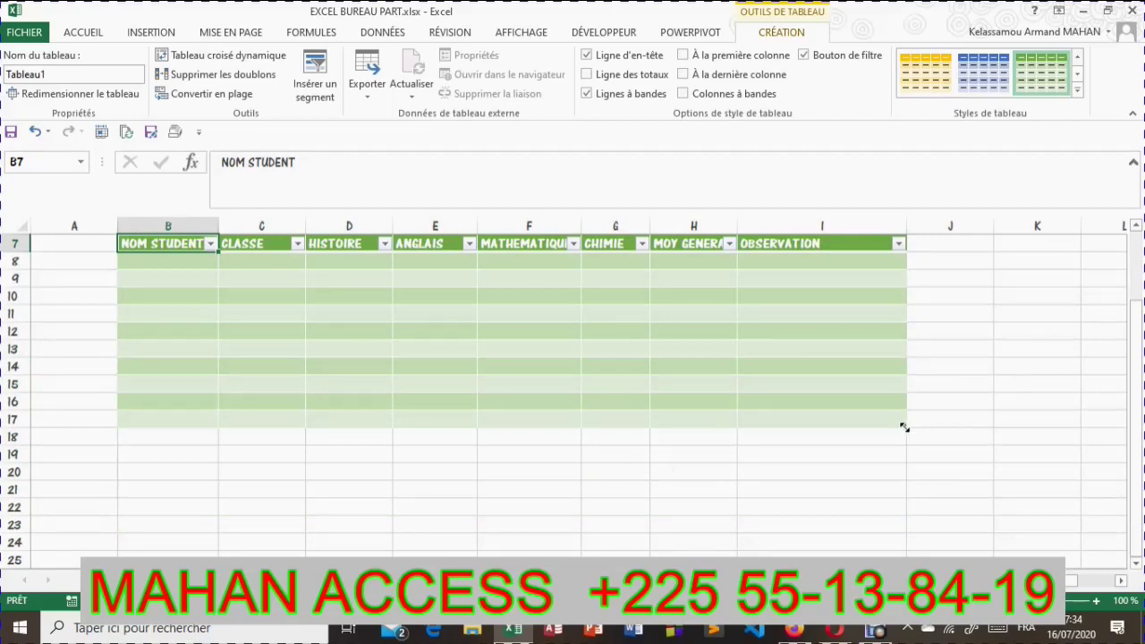
pyautogui.moveTo(903, 430); pyautogui.dragTo(901, 465)
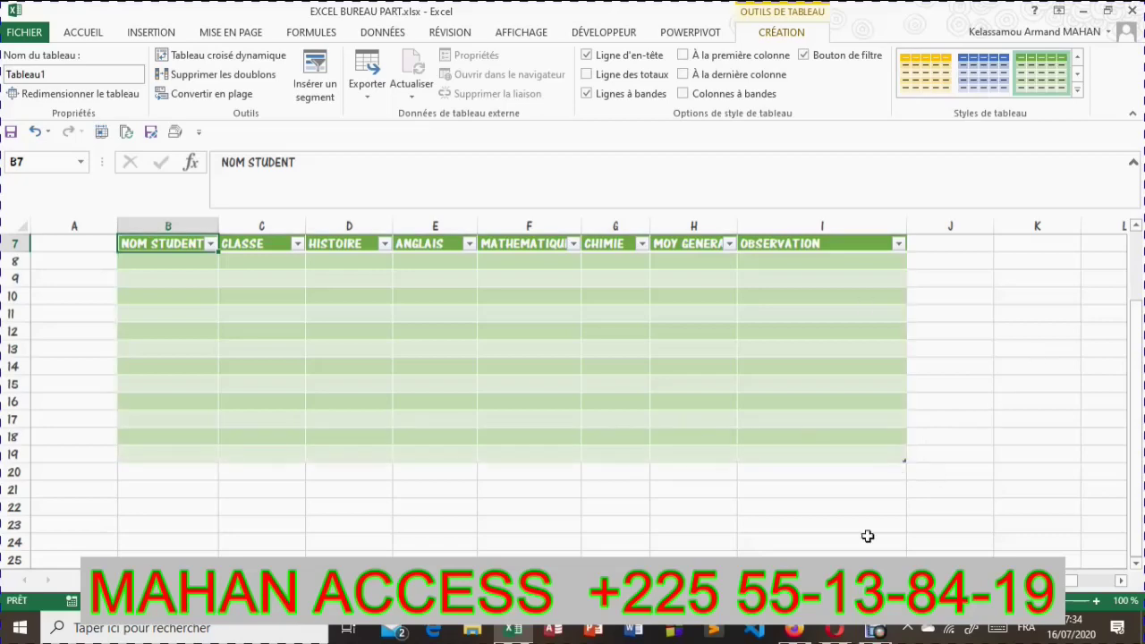
pyautogui.scroll(2, 417, 463)
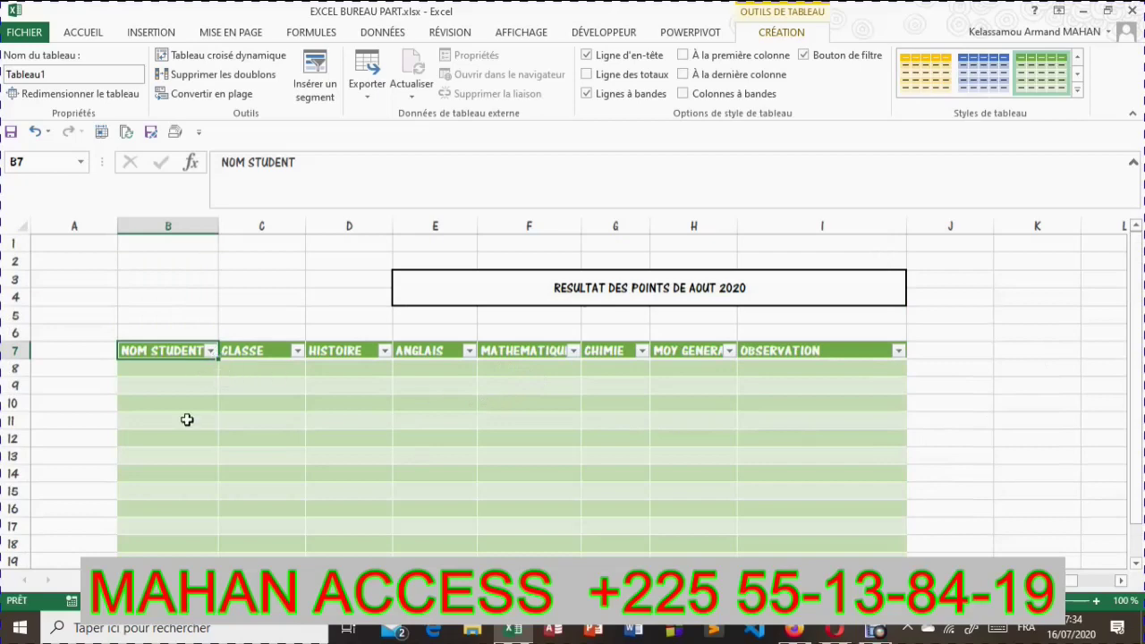
# Enter five students' names in the NOM STUDENT column, one per cell from B8 through B12.
pyautogui.click(164, 369)
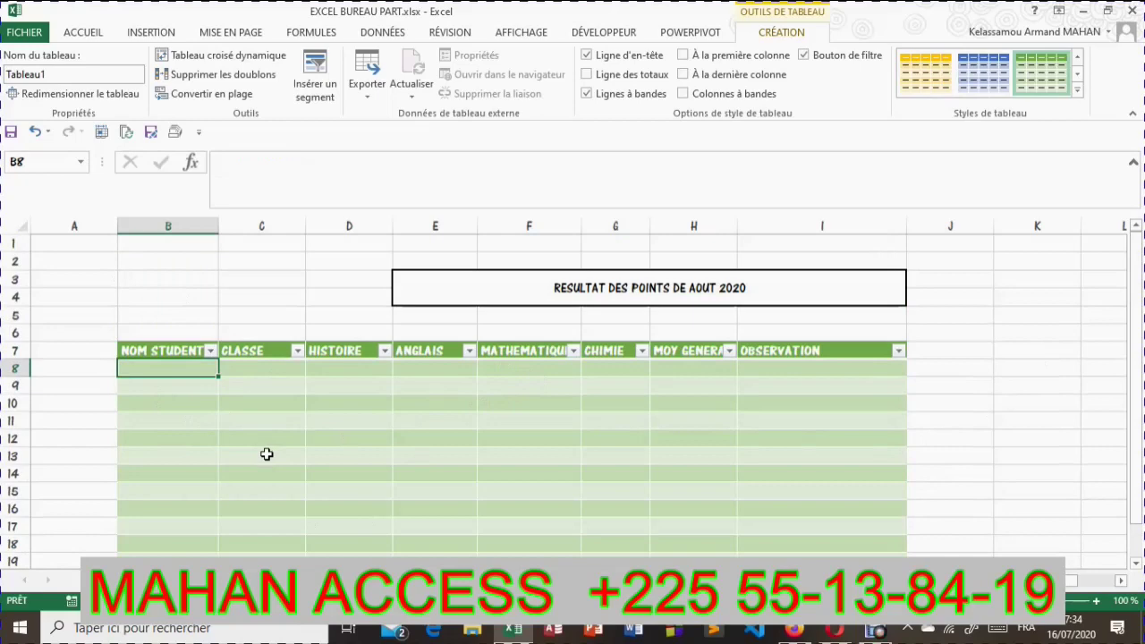
pyautogui.write('MBRA')
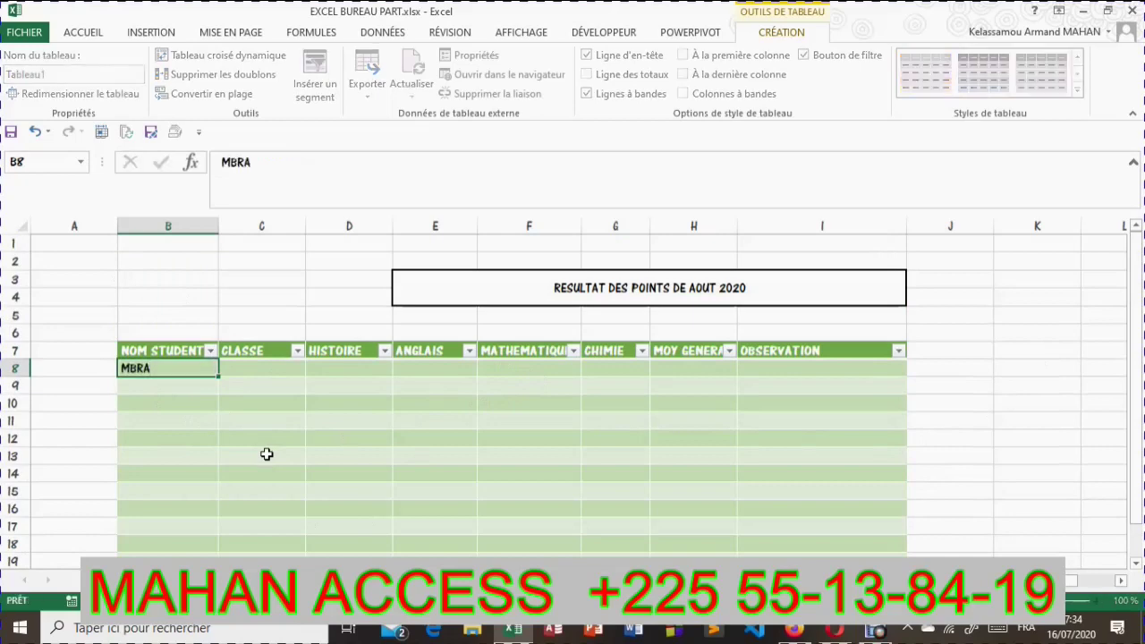
pyautogui.press('Return')
pyautogui.write('KOFFI')
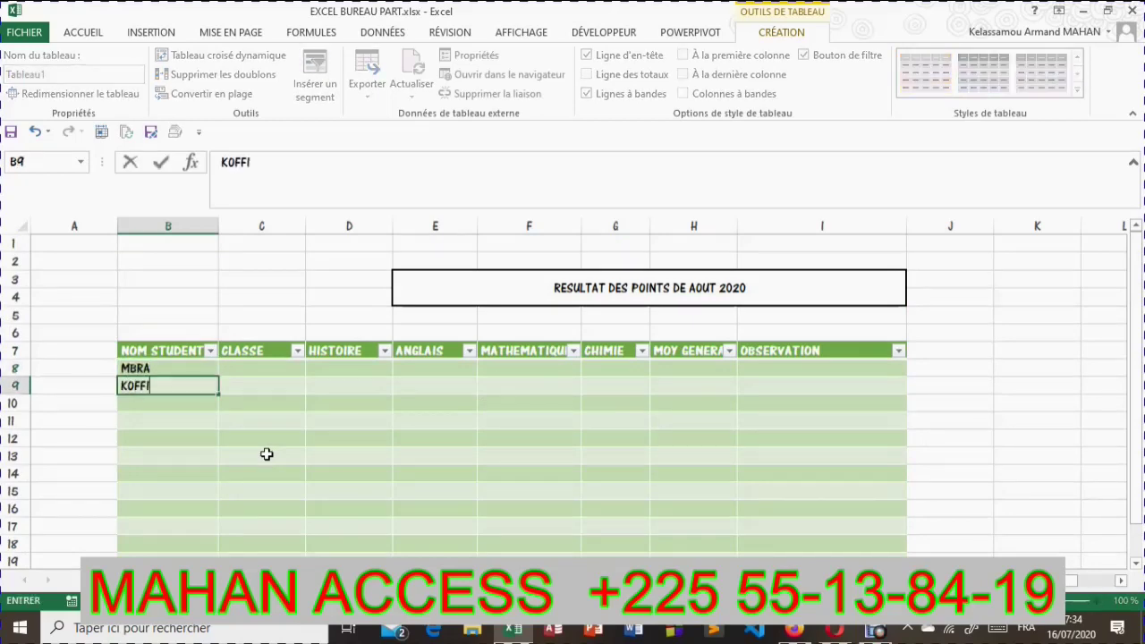
pyautogui.press('Return')
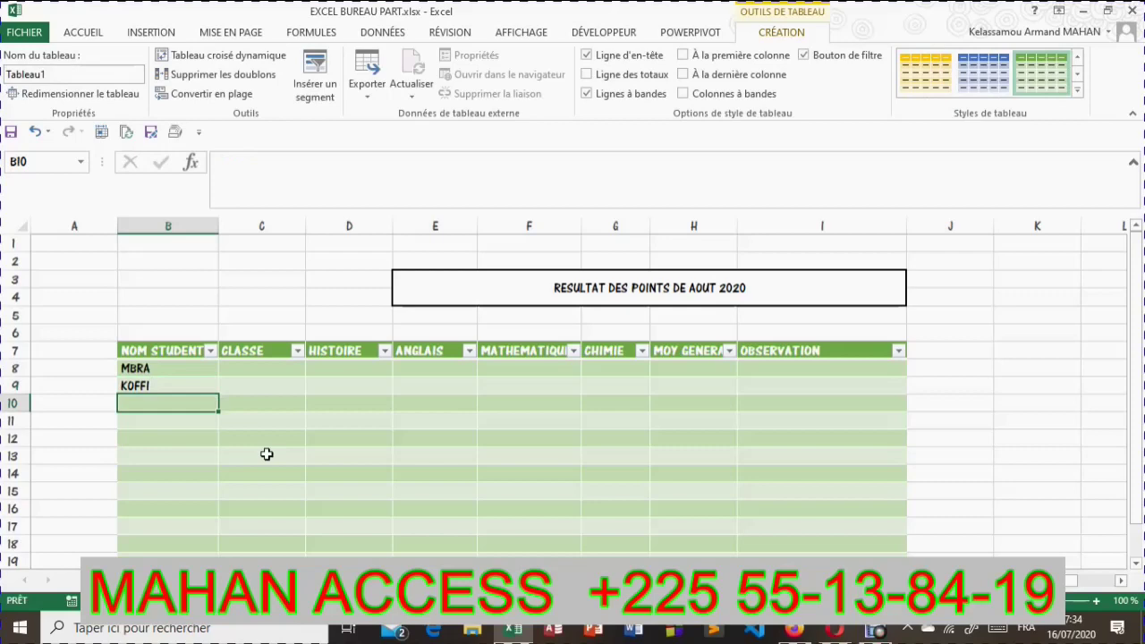
pyautogui.write('TOURE')
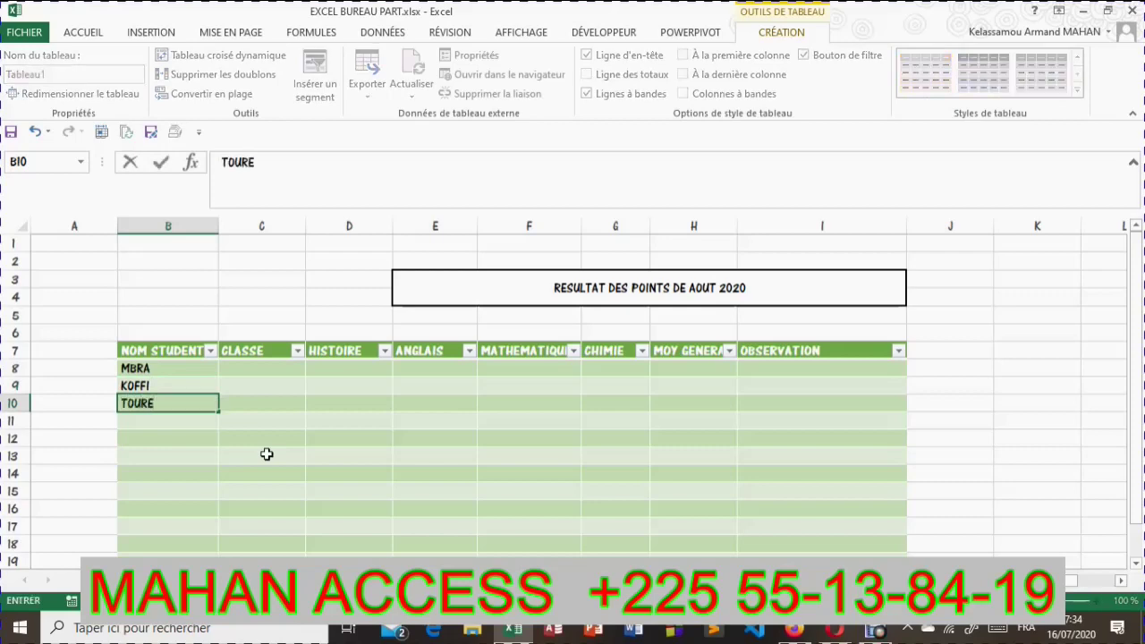
pyautogui.press('Return')
pyautogui.write('COULI')
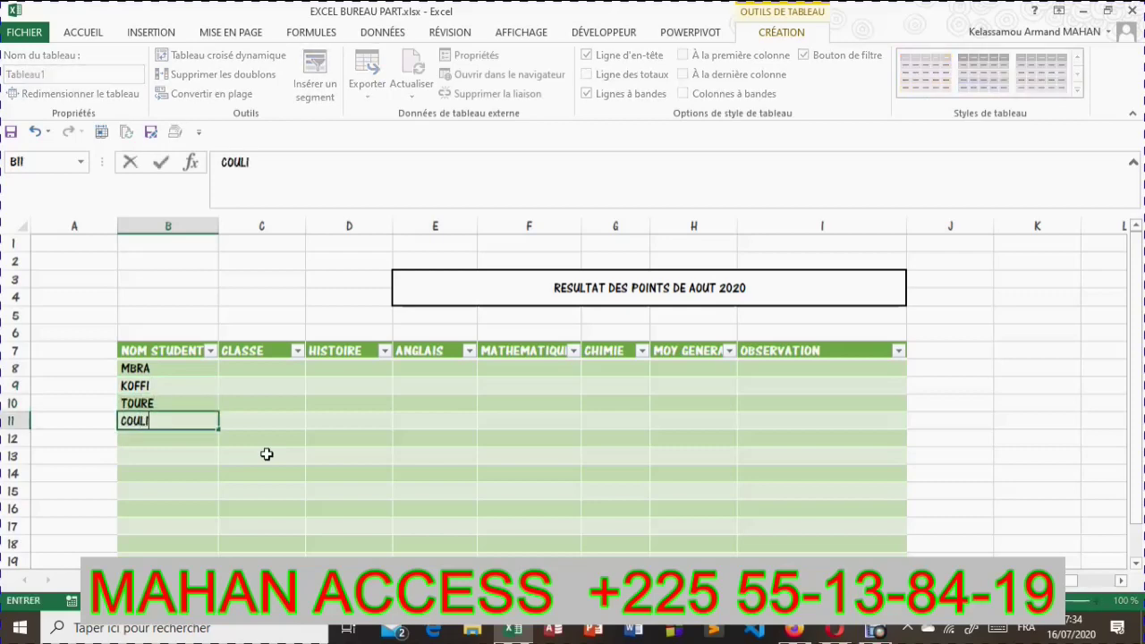
pyautogui.write('BALY')
pyautogui.press('Return')
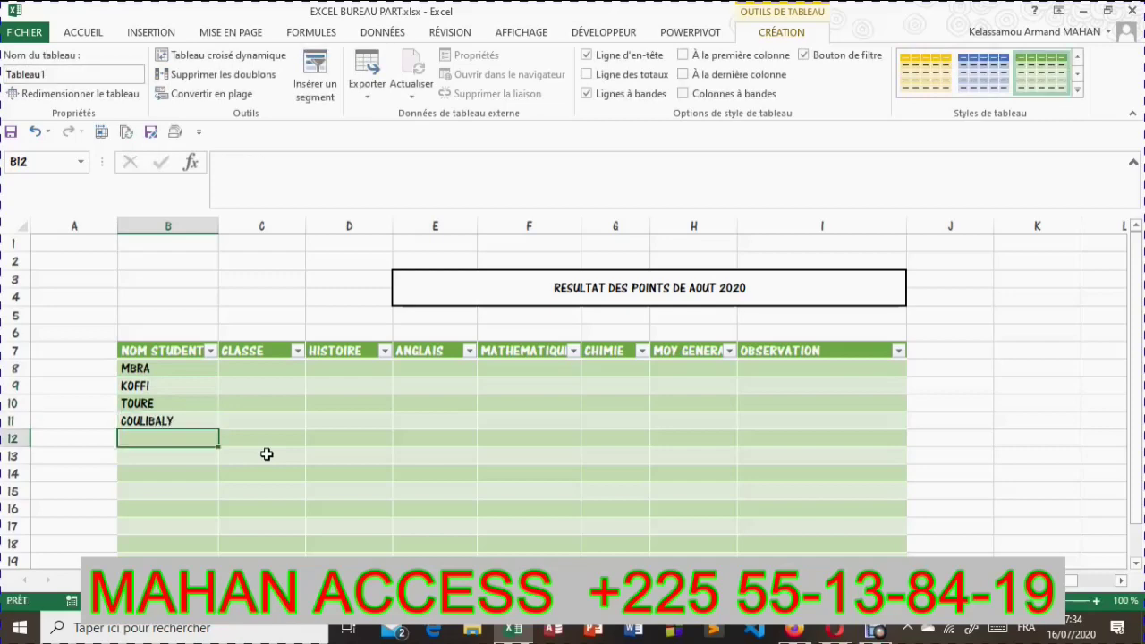
pyautogui.write('BEN')
pyautogui.press('Return')
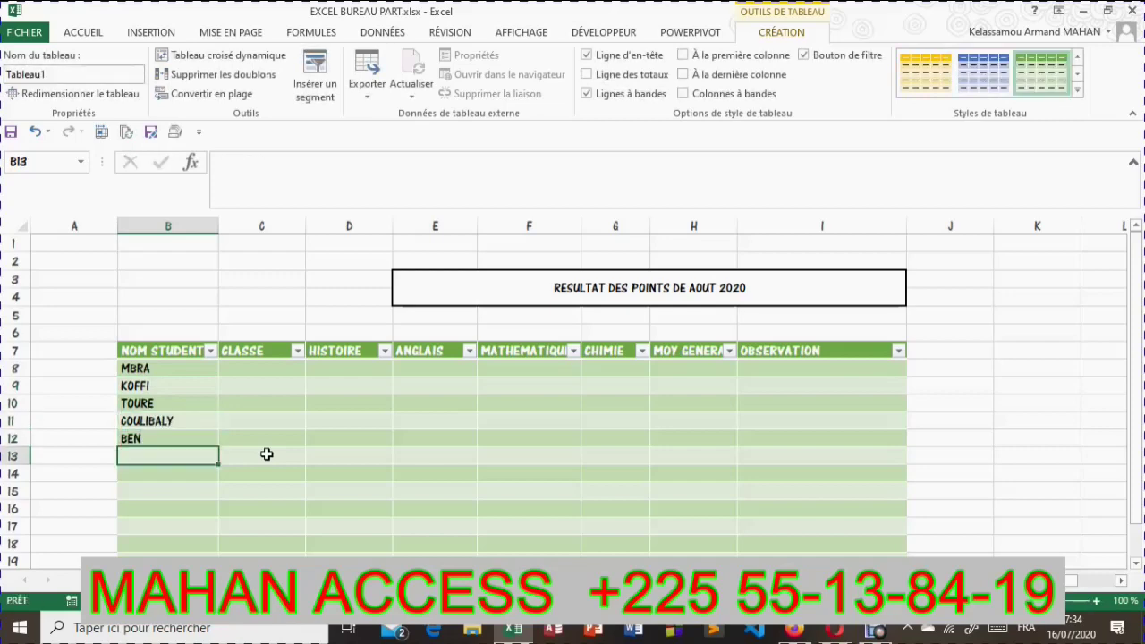
# Enter the next five students' names in the NOM STUDENT column, cells B13 to B17.
pyautogui.write('YAO')
pyautogui.press('Return')
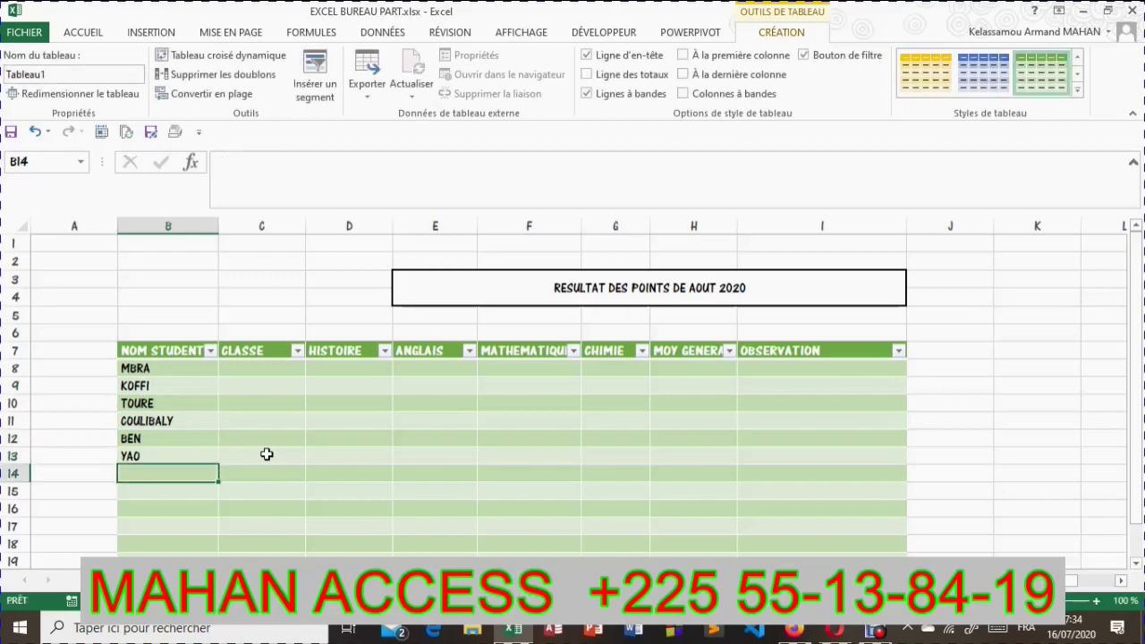
pyautogui.write('RAYMOND')
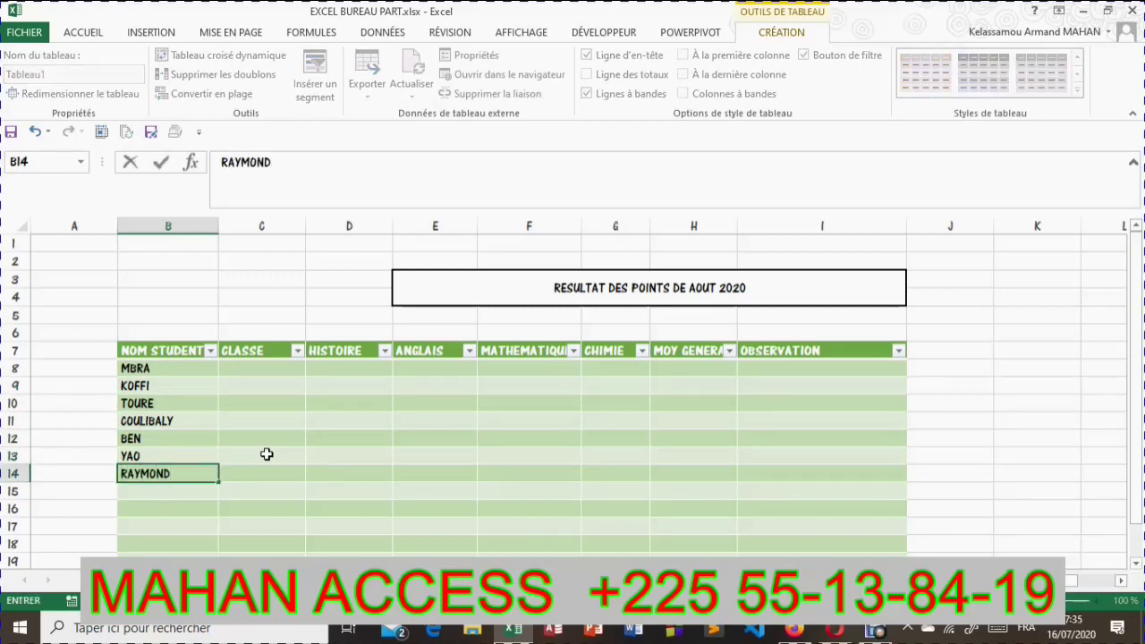
pyautogui.press('Return')
pyautogui.write('SIMONE')
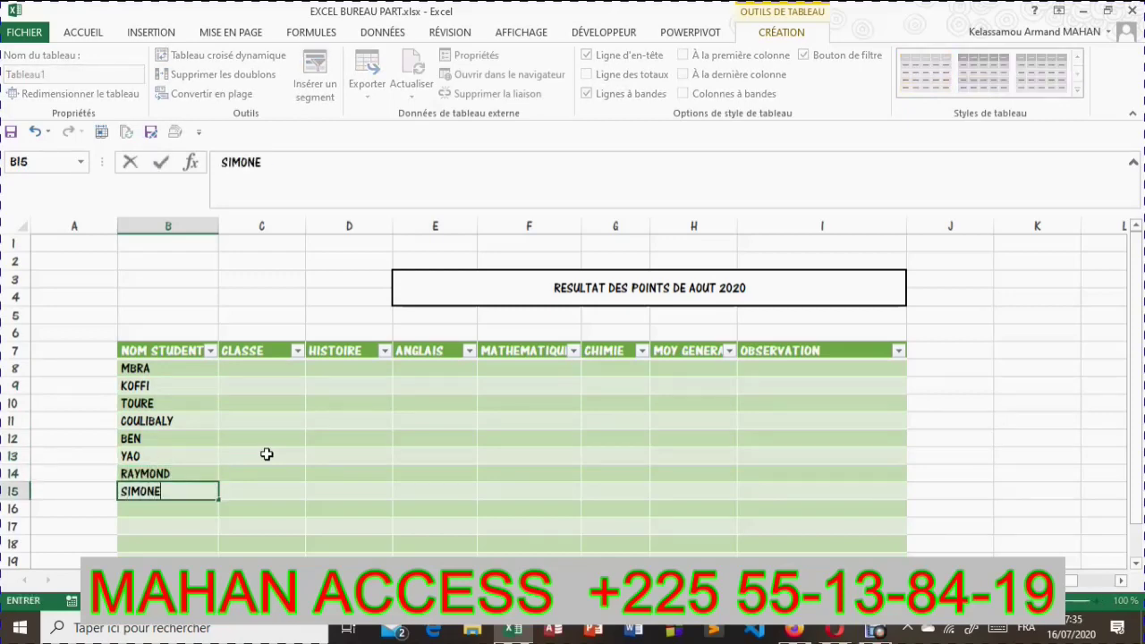
pyautogui.hotkey('ctrl', 'Return')
pyautogui.press('Return')
pyautogui.write('E')
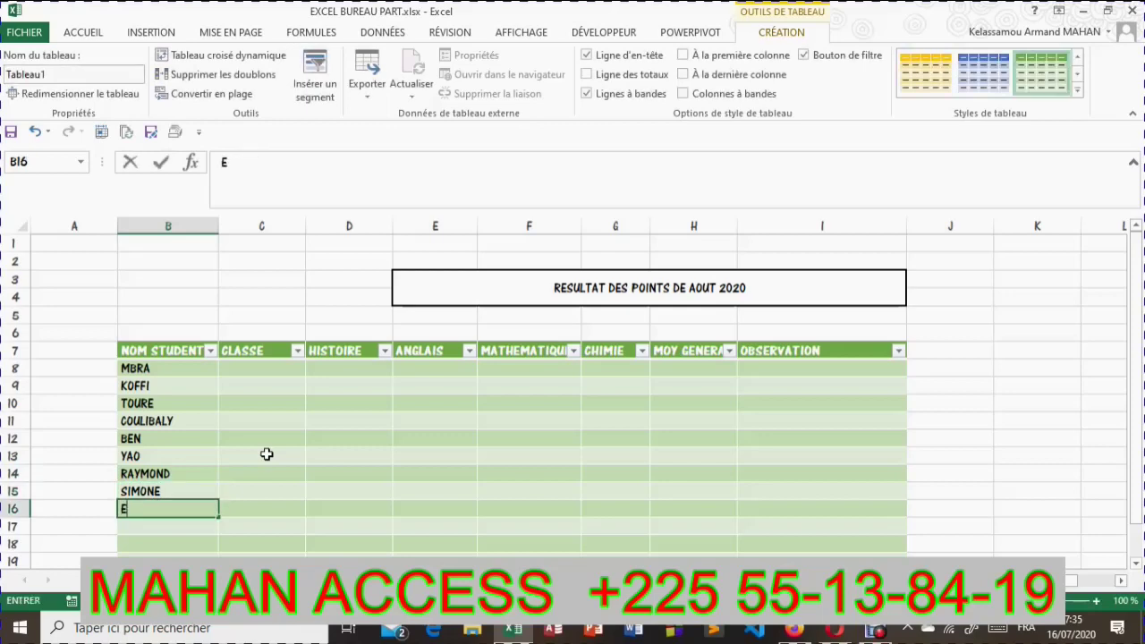
pyautogui.write('LIAKIM')
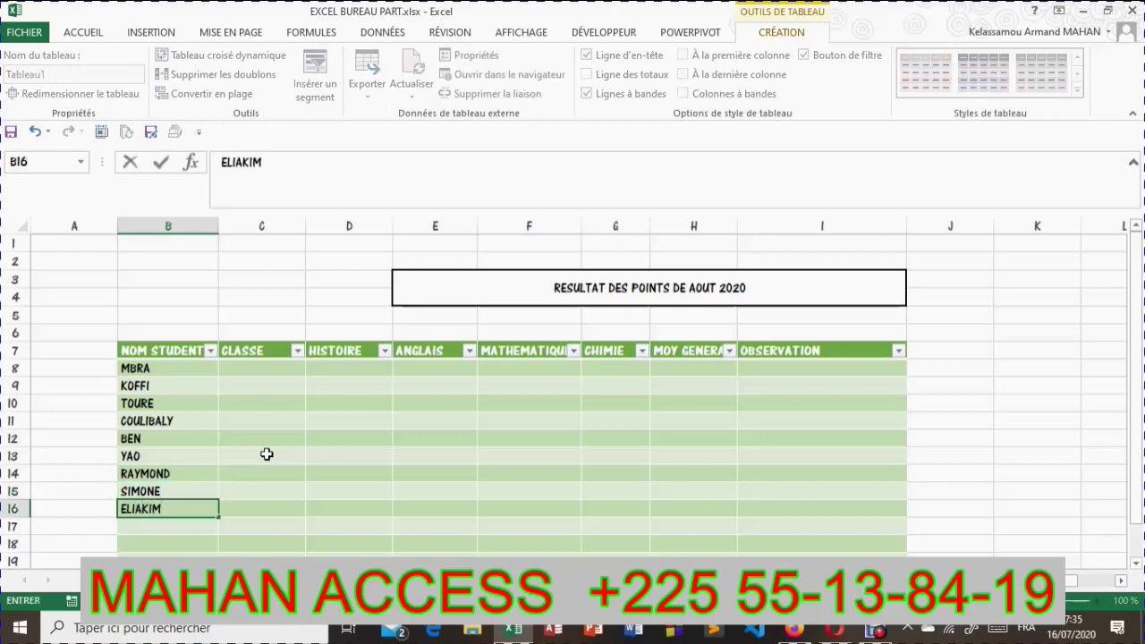
pyautogui.press('Return')
pyautogui.write('BERHA')
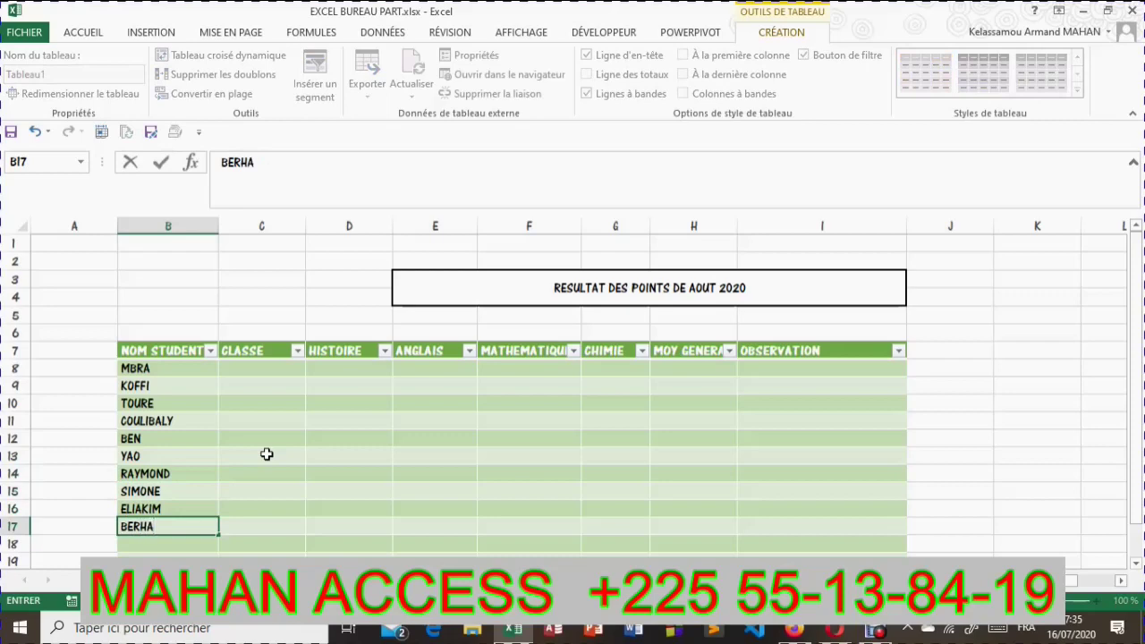
pyautogui.press('Return')
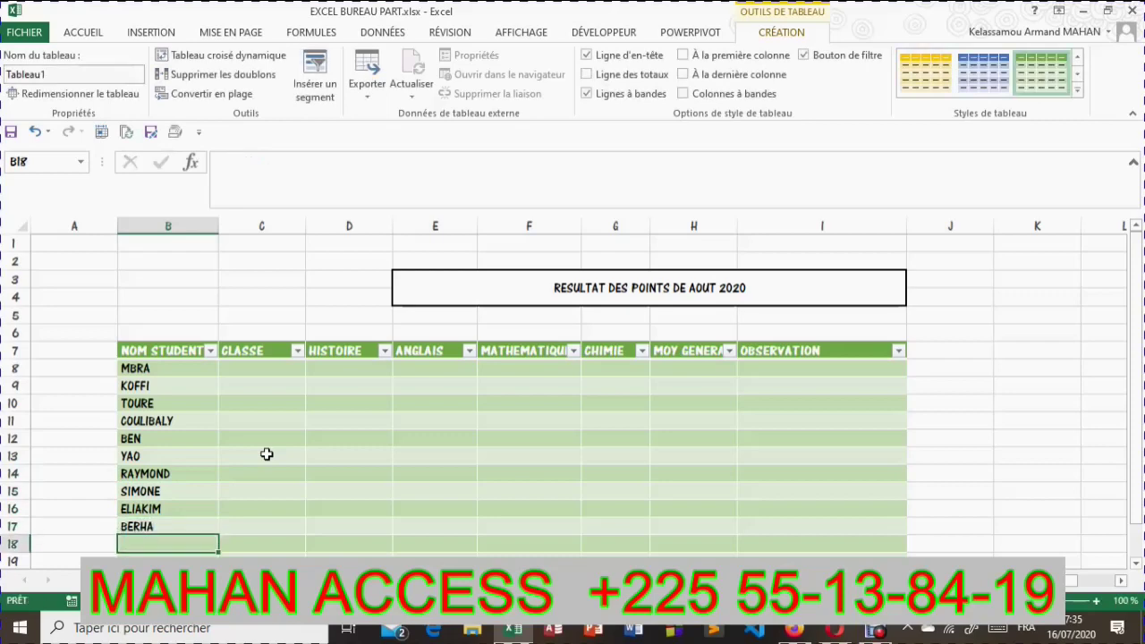
# Enter the last student's name in cell B18 of the NOM STUDENT column.
pyautogui.write('SIMONE')
pyautogui.press('BackSpace')
pyautogui.press('BackSpace')
pyautogui.press('BackSpace')
pyautogui.press('BackSpace')
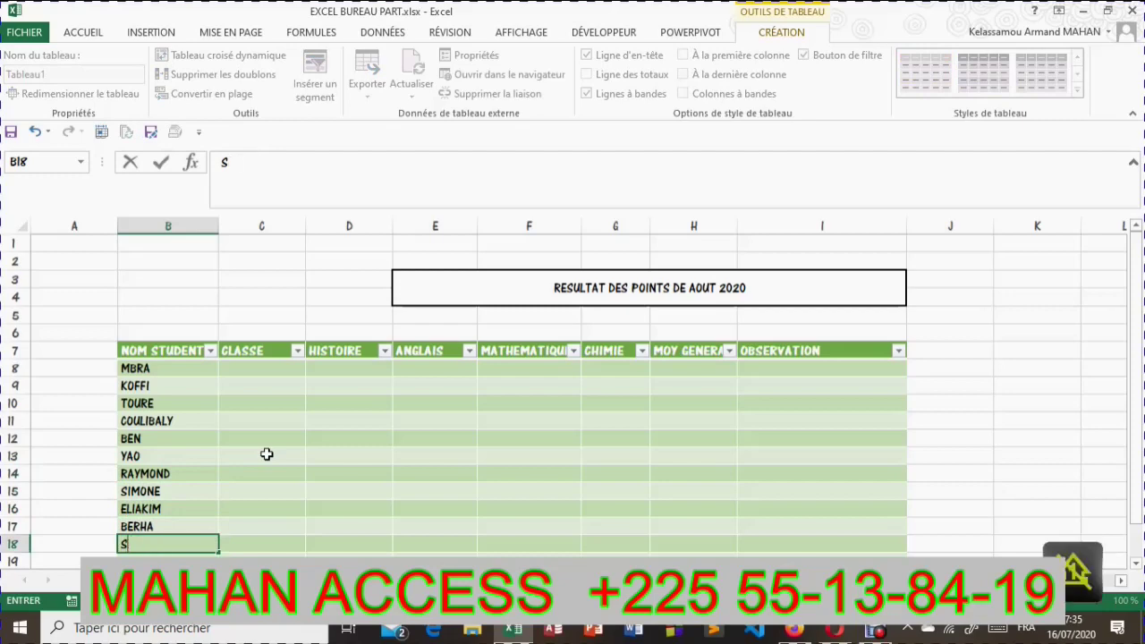
pyautogui.write('YLVIE')
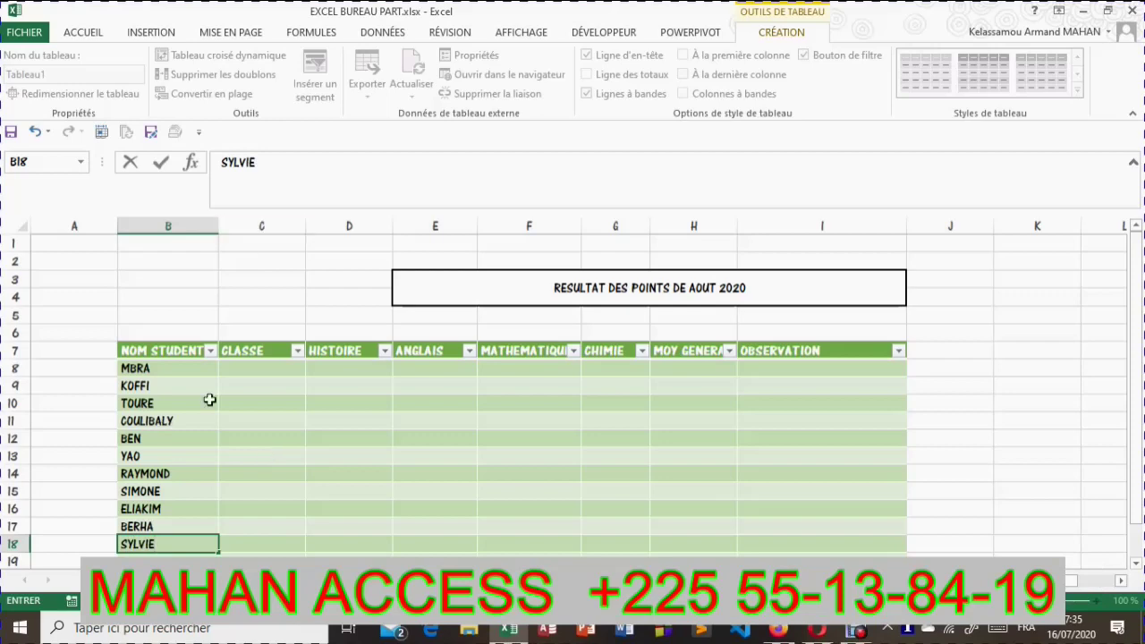
pyautogui.moveTo(162, 364); pyautogui.dragTo(166, 548)
# Try to enter the class 4e2 in C8 and fill it down the CLASSE column to C18.
pyautogui.click(259, 367)
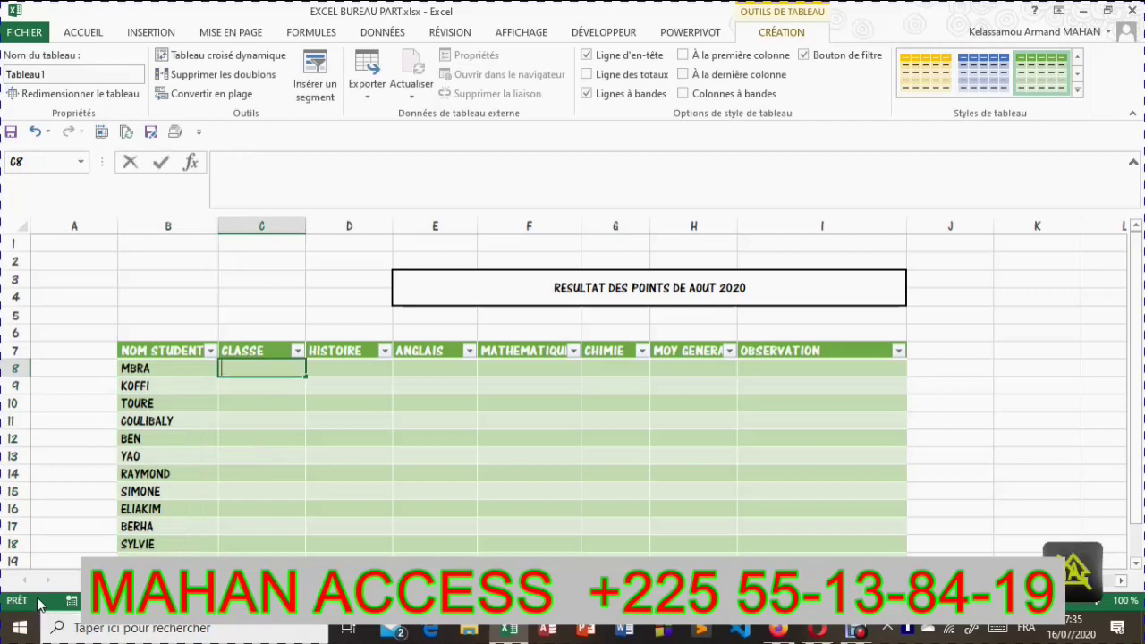
pyautogui.write('4e2')
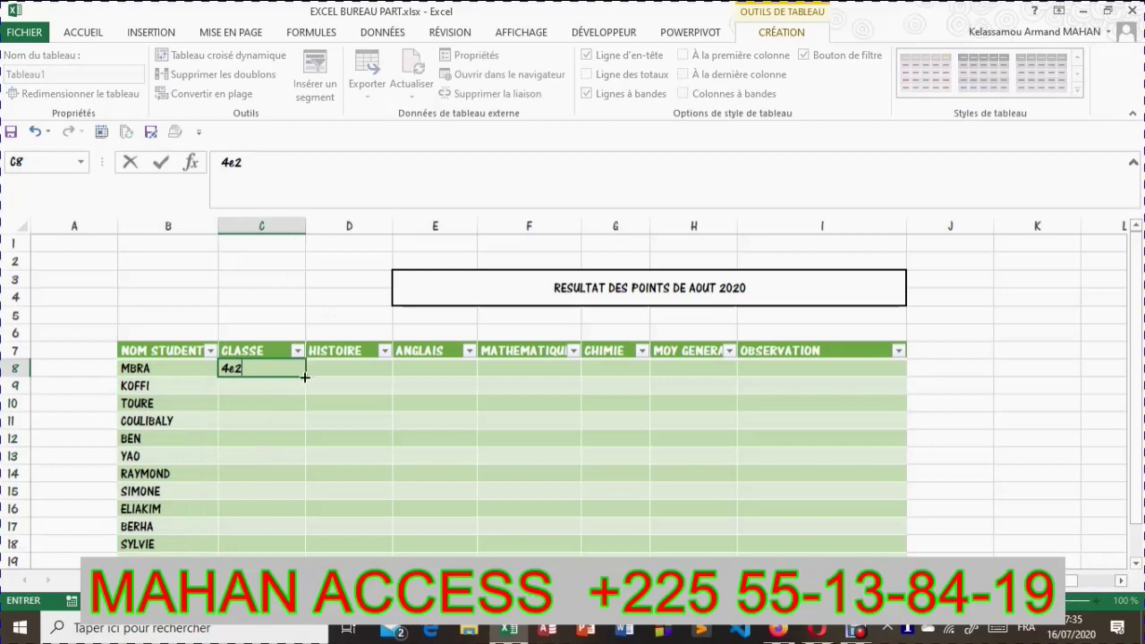
pyautogui.moveTo(305, 378); pyautogui.dragTo(307, 553)
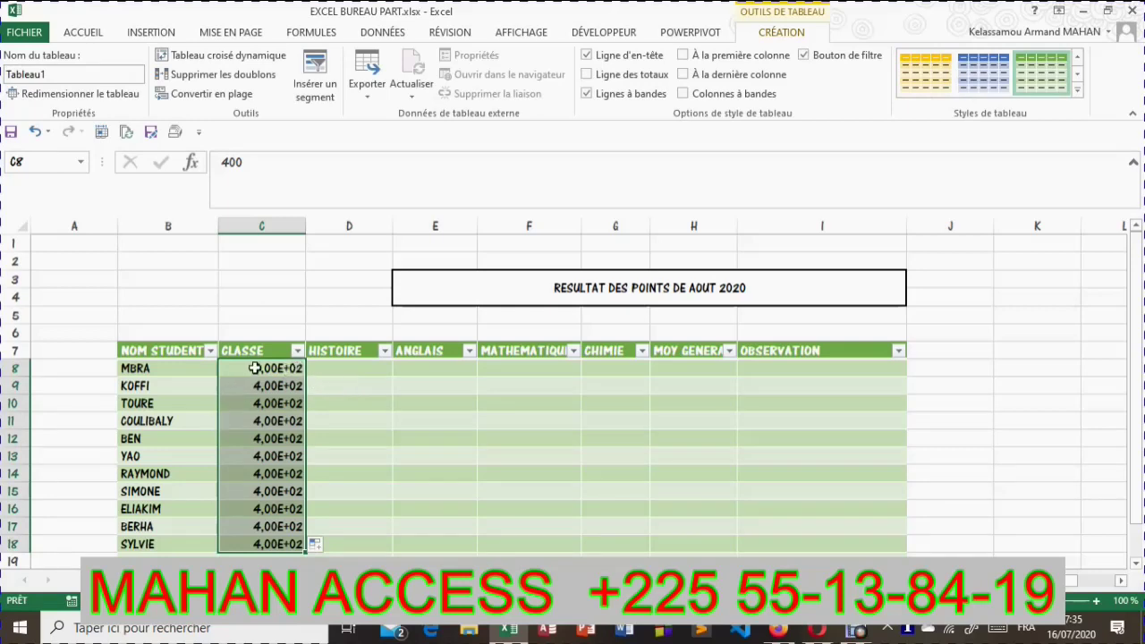
# Set the number format of the CLASSE cells C8 to C18 to Texte.
pyautogui.moveTo(255, 368); pyautogui.dragTo(263, 543)
pyautogui.click(112, 30)
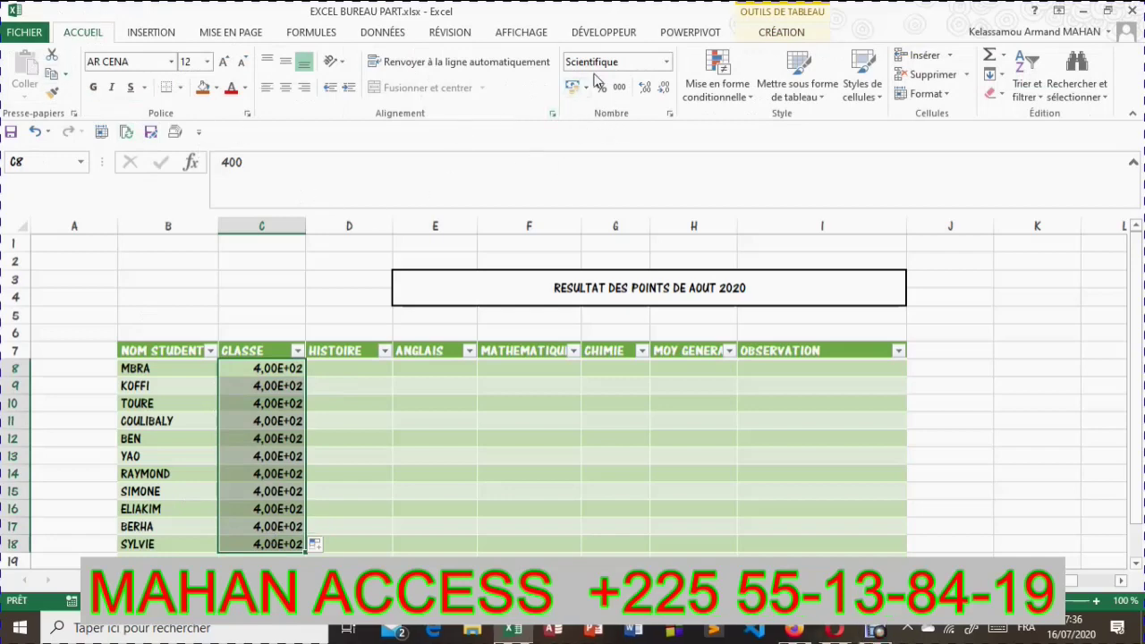
pyautogui.click(666, 61)
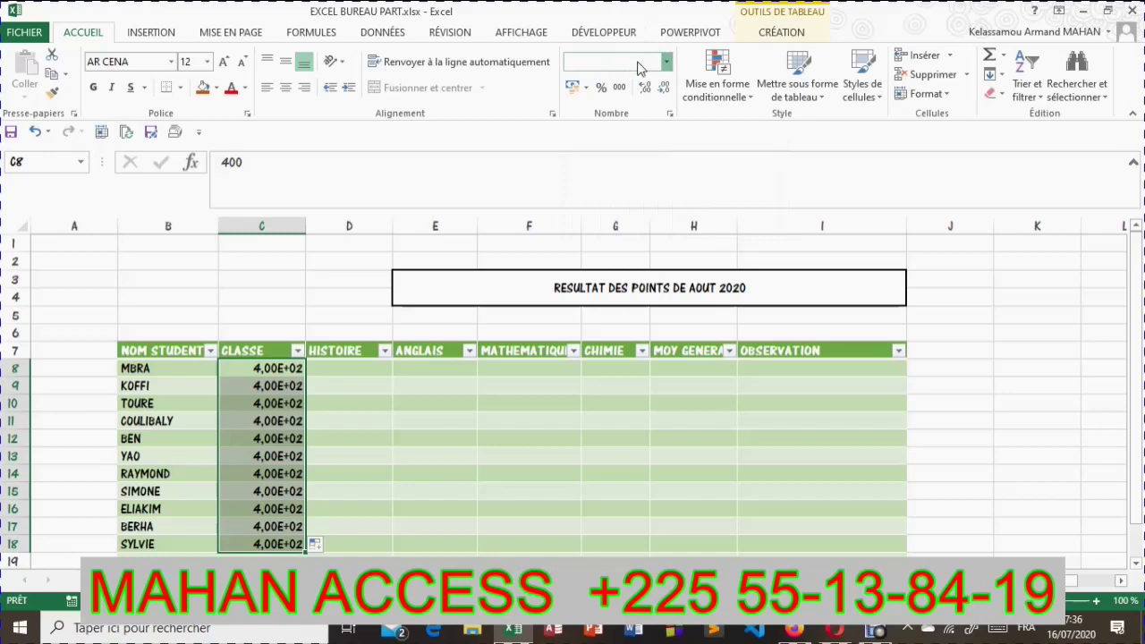
pyautogui.click(668, 62)
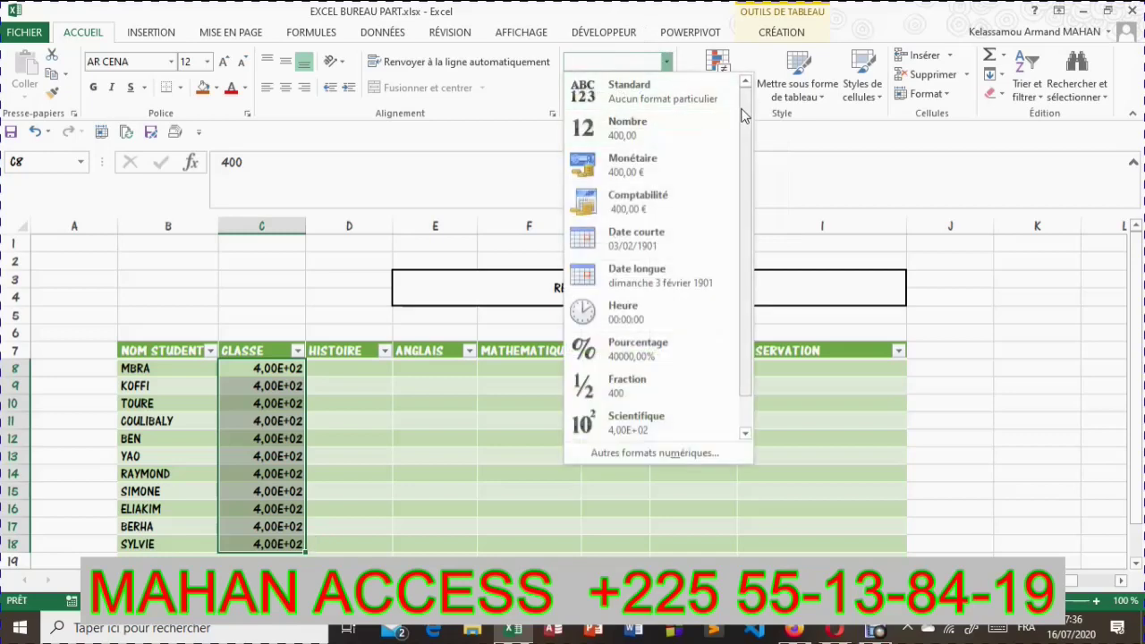
pyautogui.moveTo(745, 114); pyautogui.dragTo(754, 184)
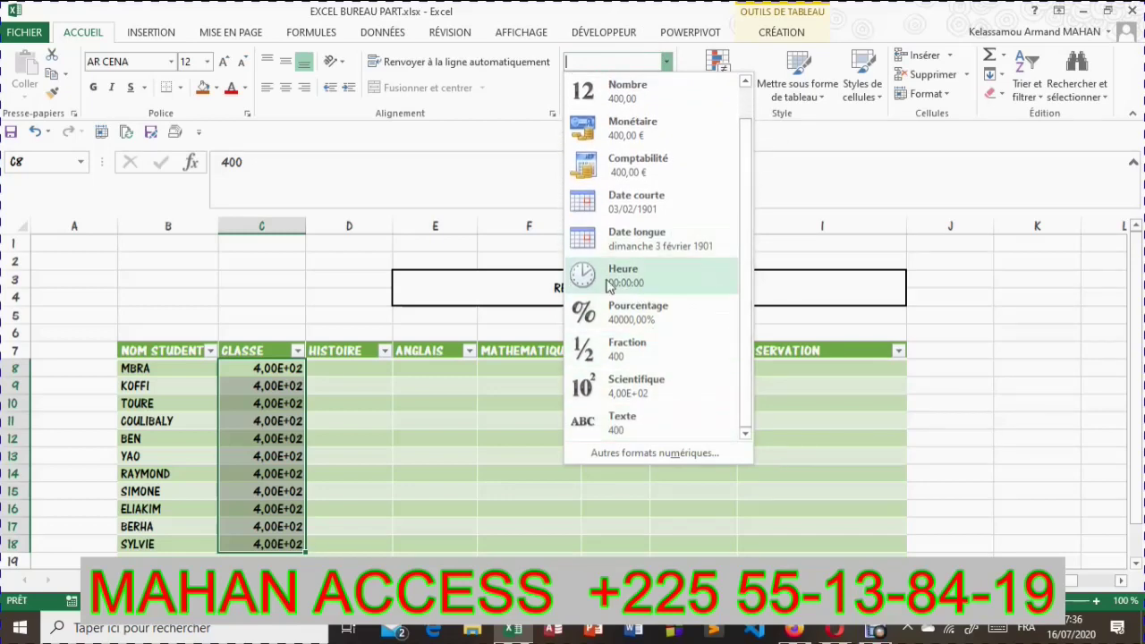
pyautogui.click(634, 429)
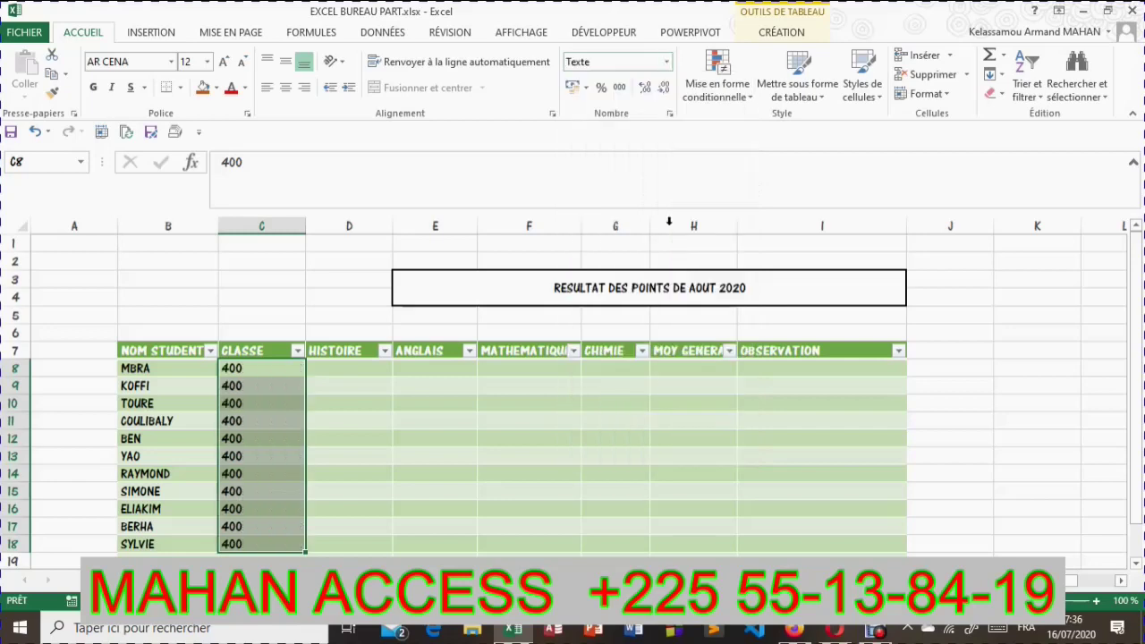
pyautogui.click(608, 64)
pyautogui.press('Return')
# Replace the content of C8 in the CLASSE column with 4e2.
pyautogui.click(252, 371)
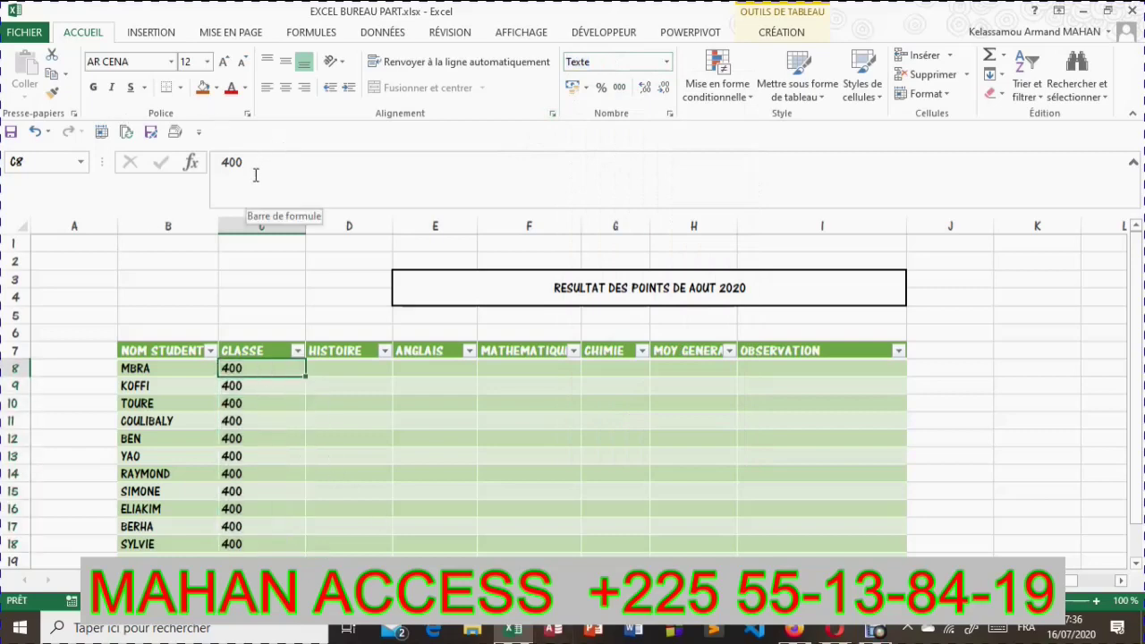
pyautogui.press('BackSpace')
pyautogui.write('4')
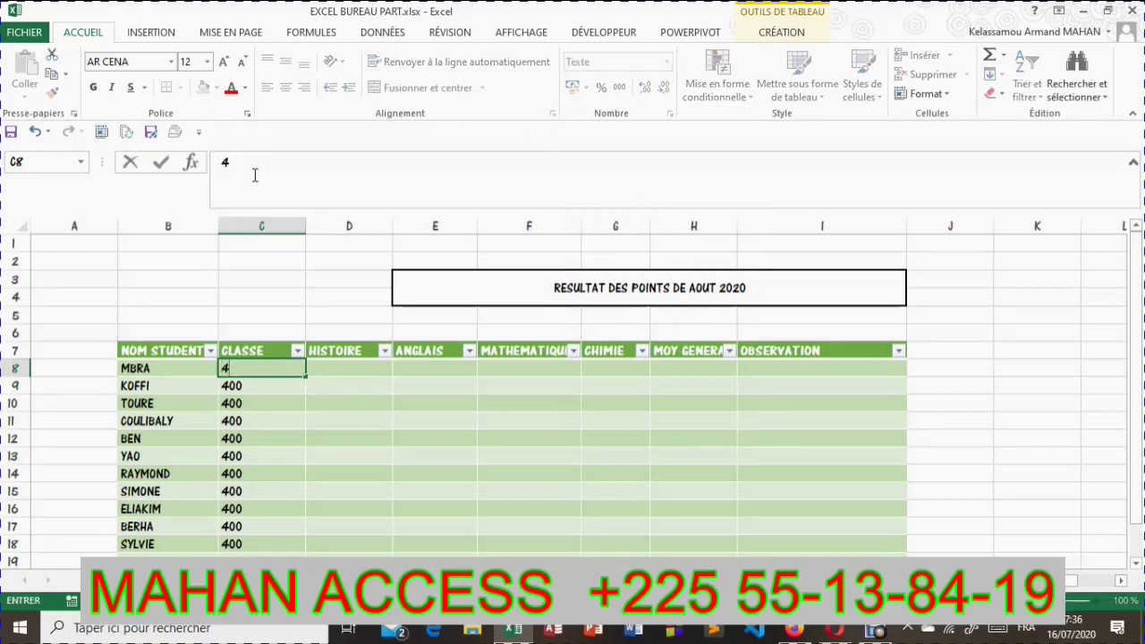
pyautogui.write('e2')
pyautogui.press('Return')
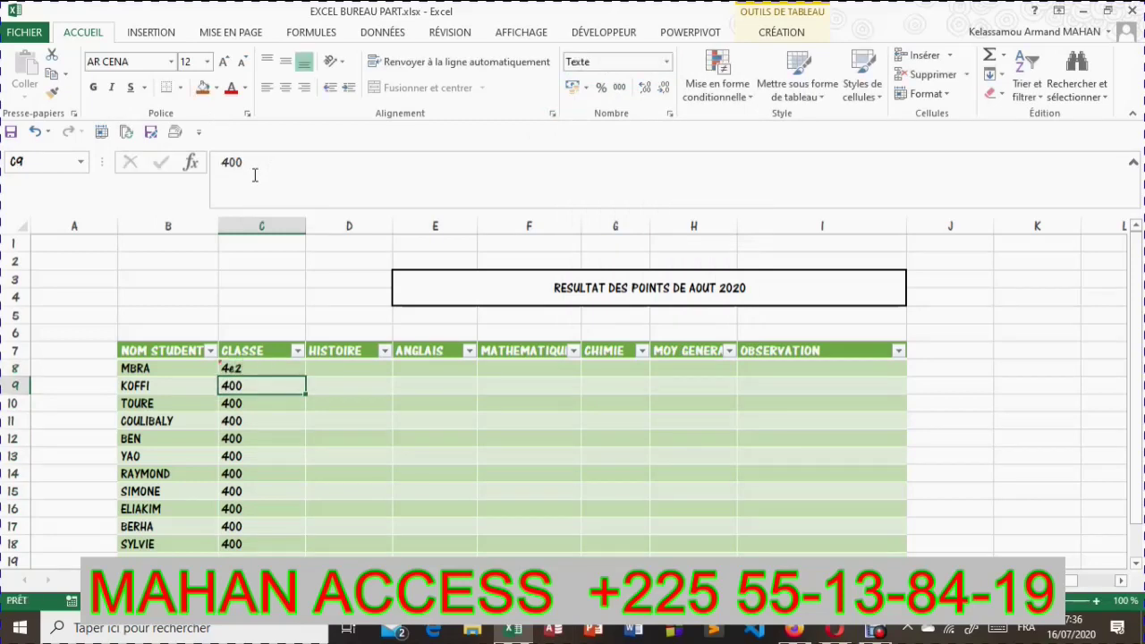
# Fill the class from C8 down to C18 as a series running from 4e2 to 4e12.
pyautogui.click(244, 366)
pyautogui.moveTo(304, 377)
pyautogui.mouseDown()
pyautogui.moveTo(309, 405)
pyautogui.moveTo(305, 381)
pyautogui.mouseUp()
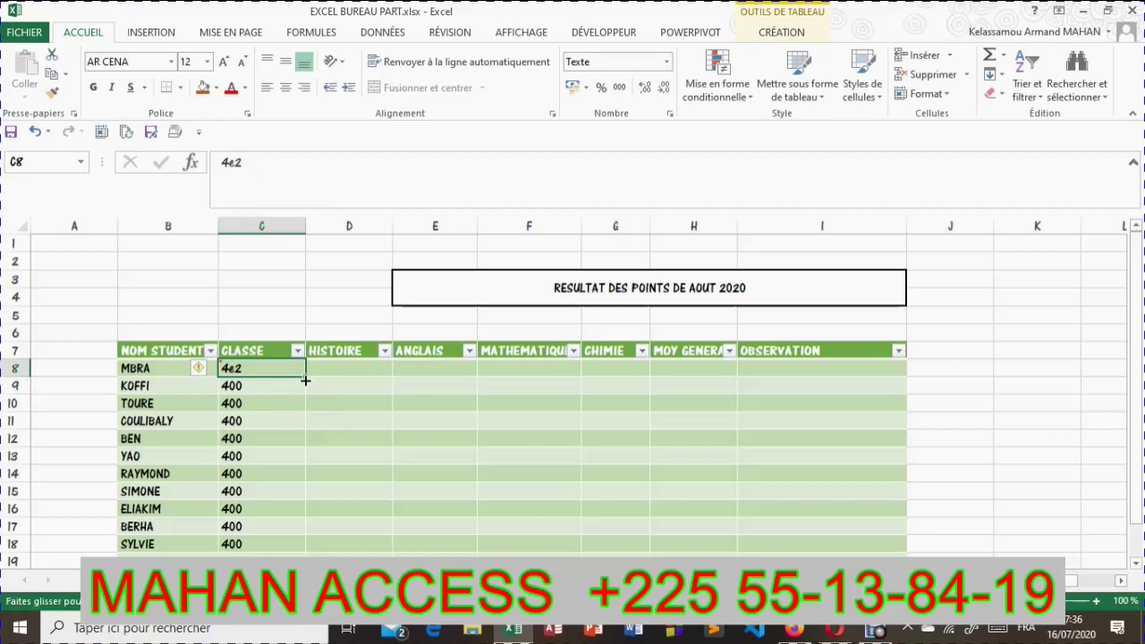
pyautogui.moveTo(305, 381); pyautogui.dragTo(314, 551)
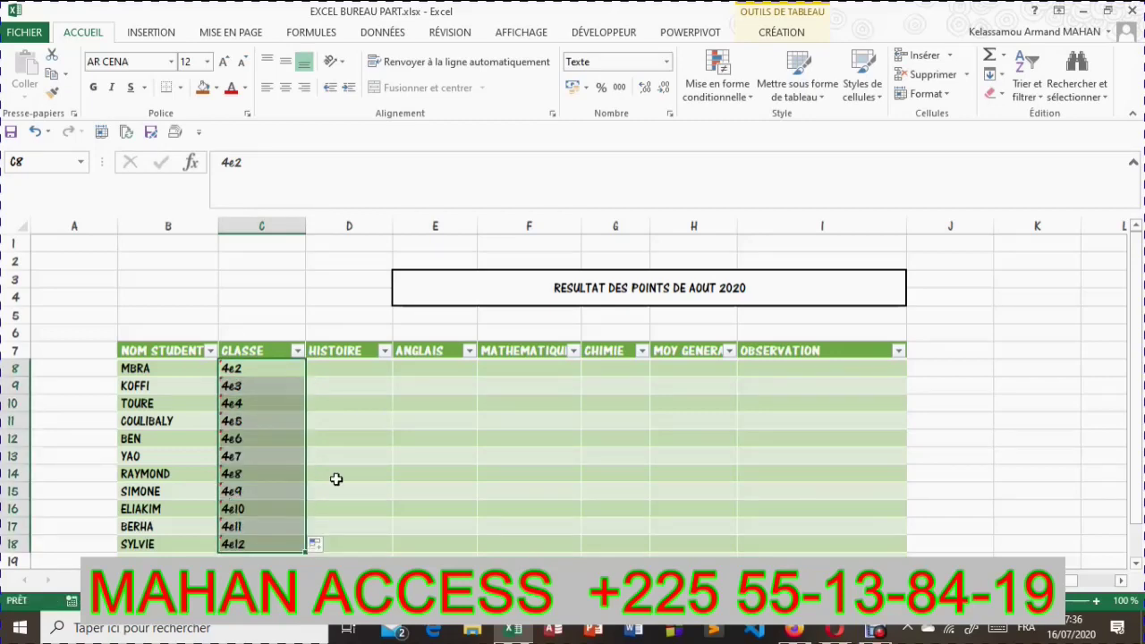
# Ignore the number-stored-as-text error for the CLASSE cells C8 to C18.
pyautogui.click(354, 422)
pyautogui.moveTo(239, 367); pyautogui.dragTo(255, 546)
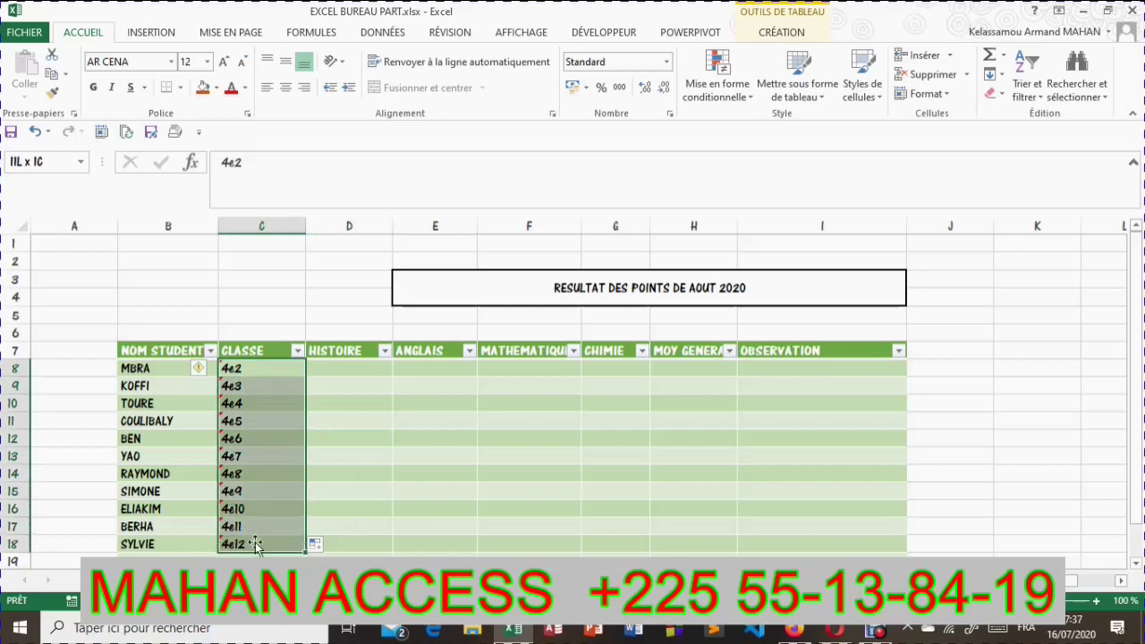
pyautogui.click(204, 371)
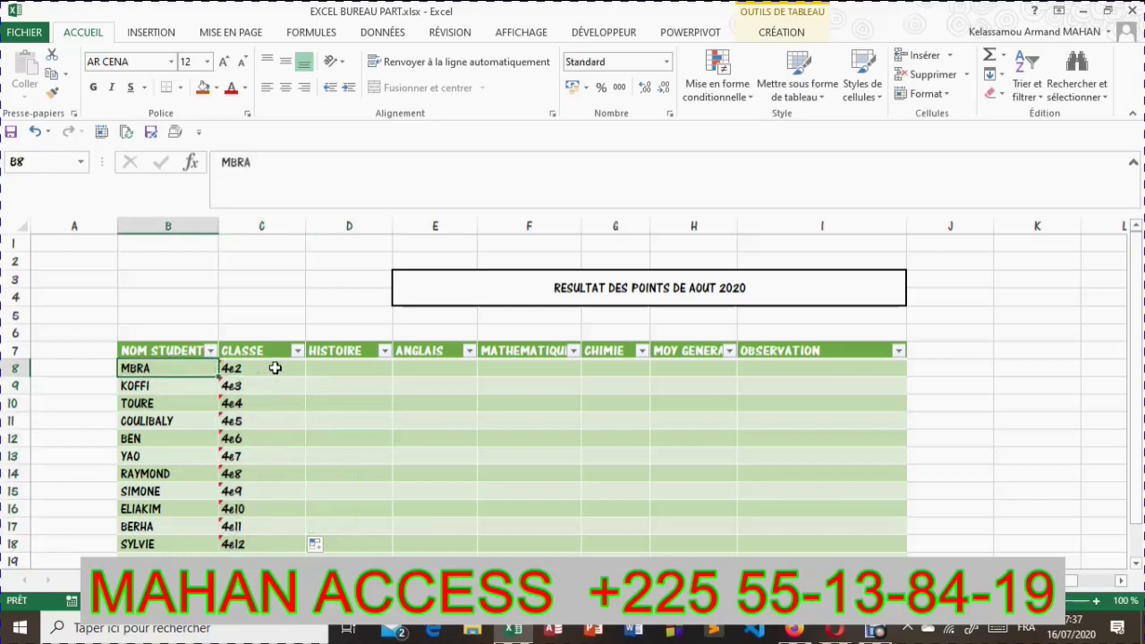
pyautogui.click(274, 368)
pyautogui.click(345, 369)
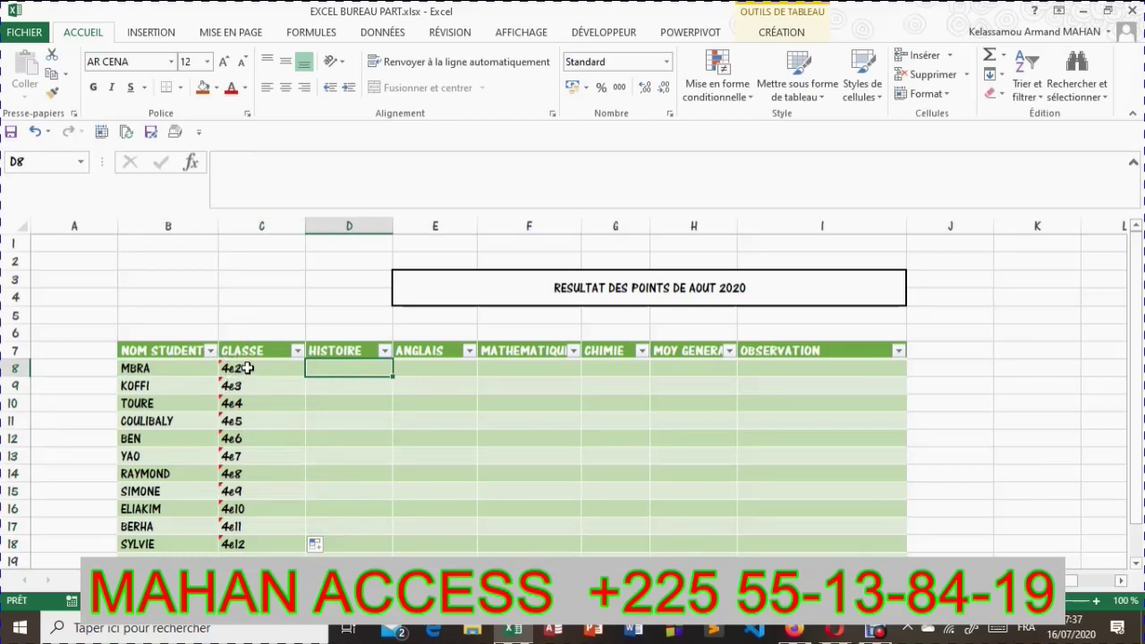
pyautogui.moveTo(246, 367); pyautogui.dragTo(243, 545)
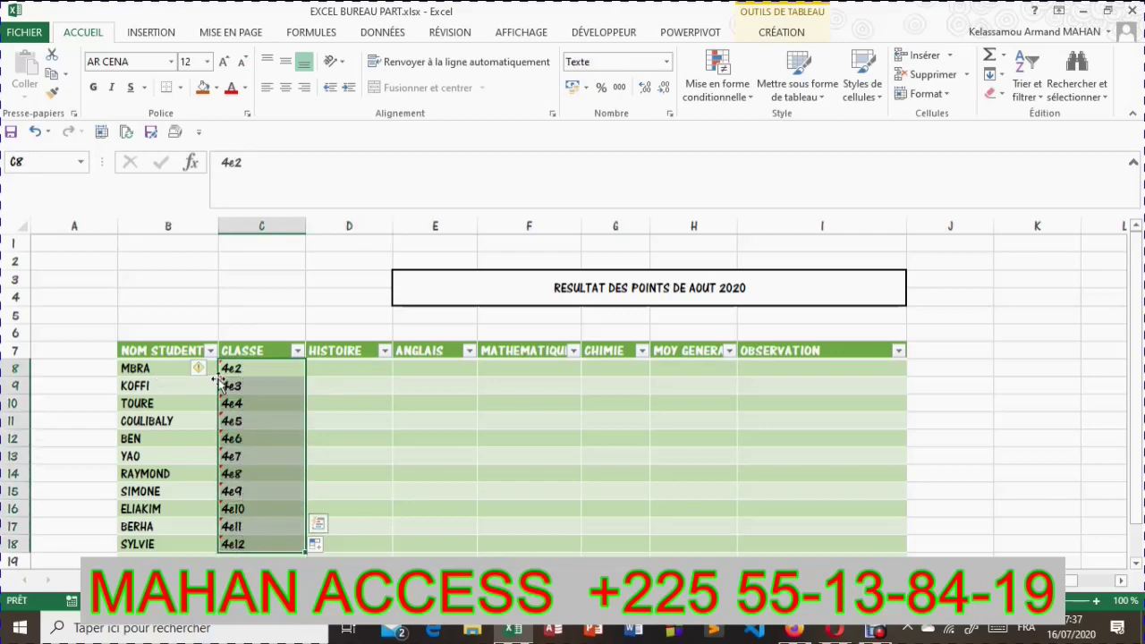
pyautogui.moveTo(215, 372)
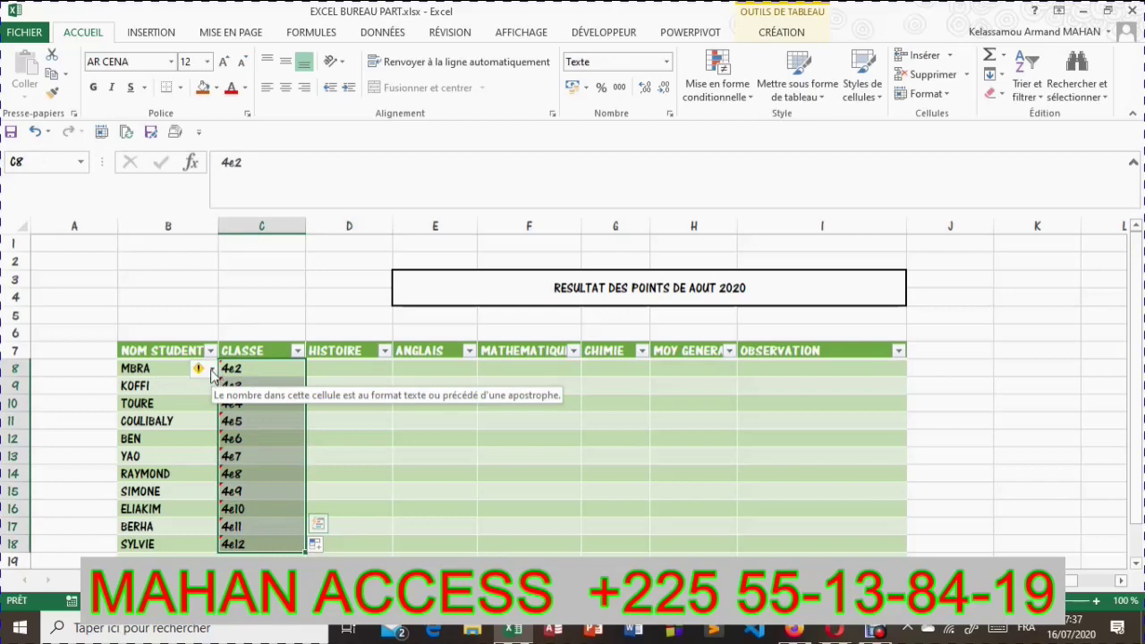
pyautogui.click(213, 370)
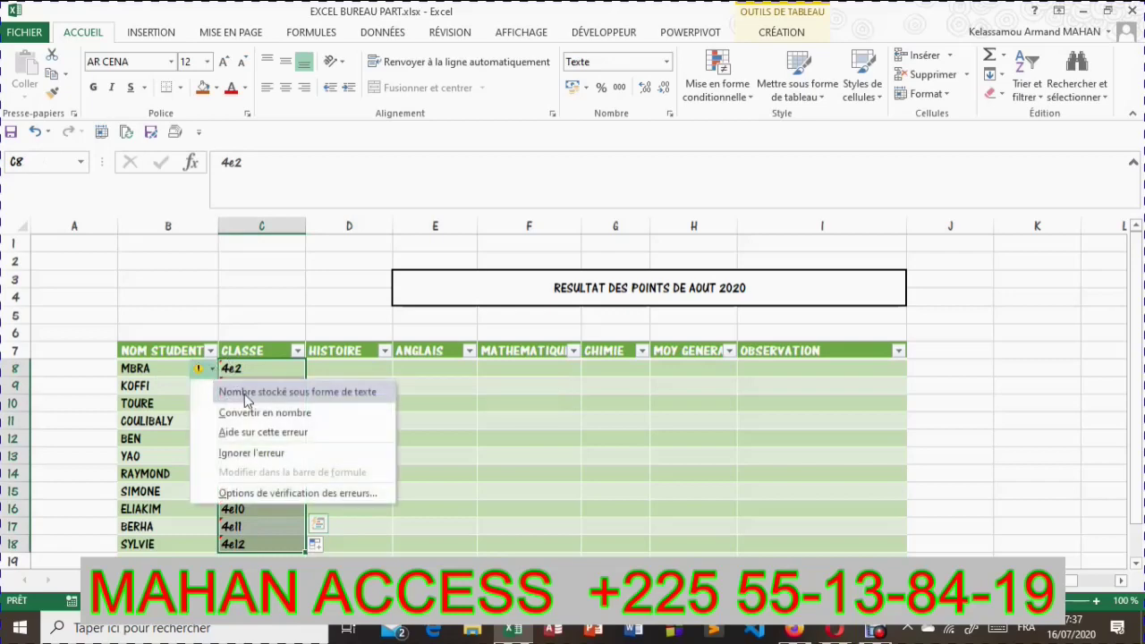
pyautogui.click(247, 457)
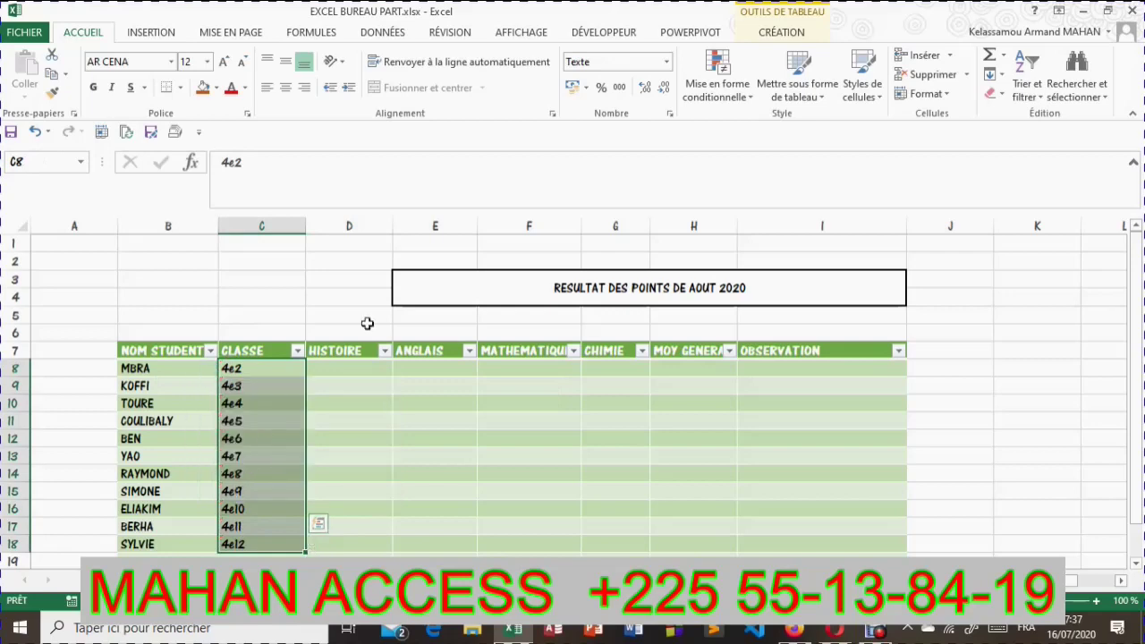
pyautogui.click(248, 404)
pyautogui.click(250, 439)
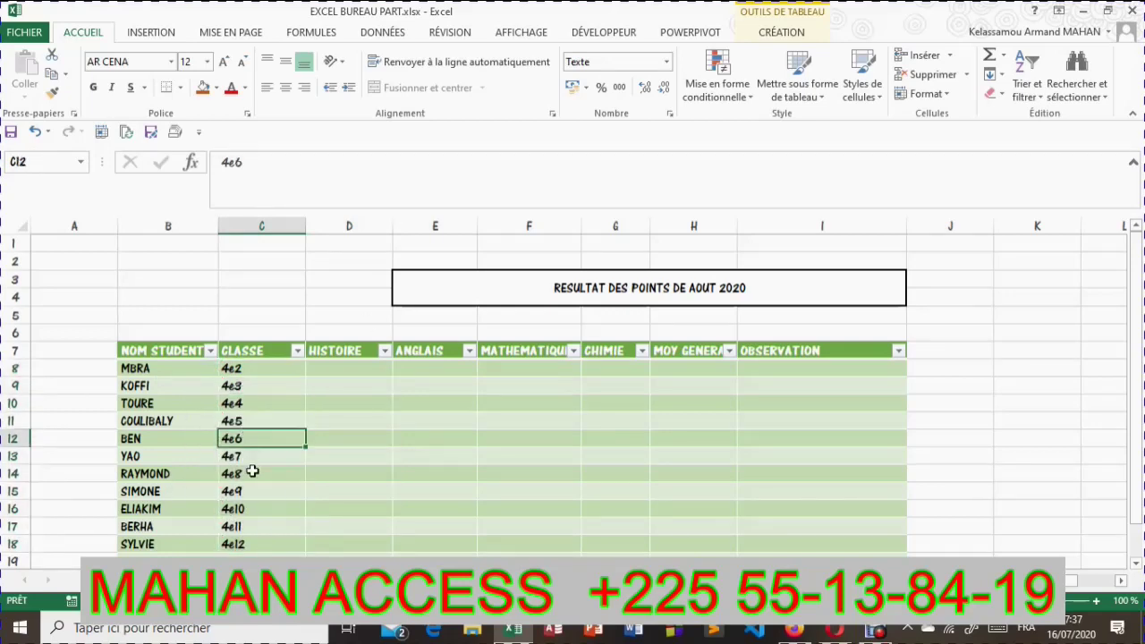
pyautogui.click(253, 472)
pyautogui.click(232, 403)
pyautogui.click(235, 367)
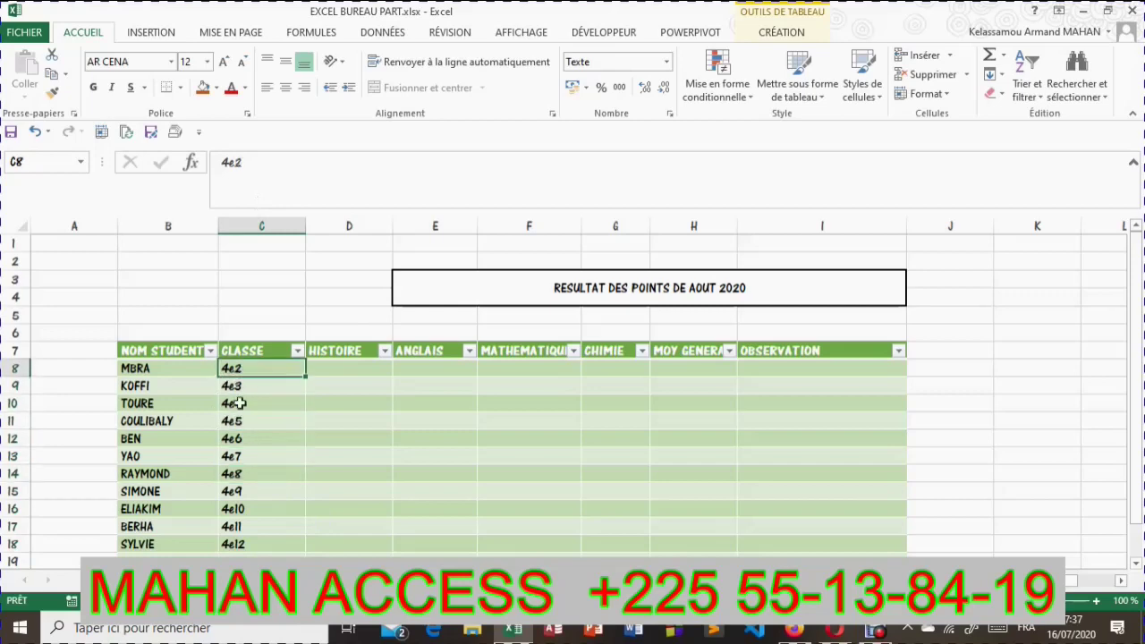
pyautogui.click(257, 444)
pyautogui.click(154, 366)
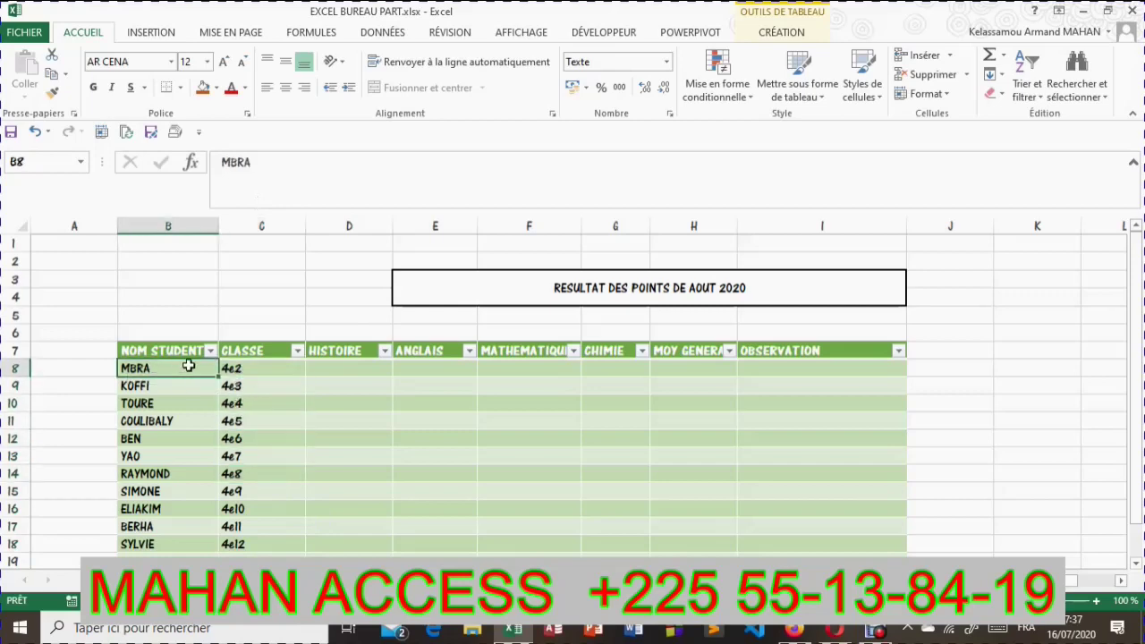
# Center the student names and classes in B8:C18 both horizontally and vertically.
pyautogui.moveTo(195, 366); pyautogui.dragTo(258, 546)
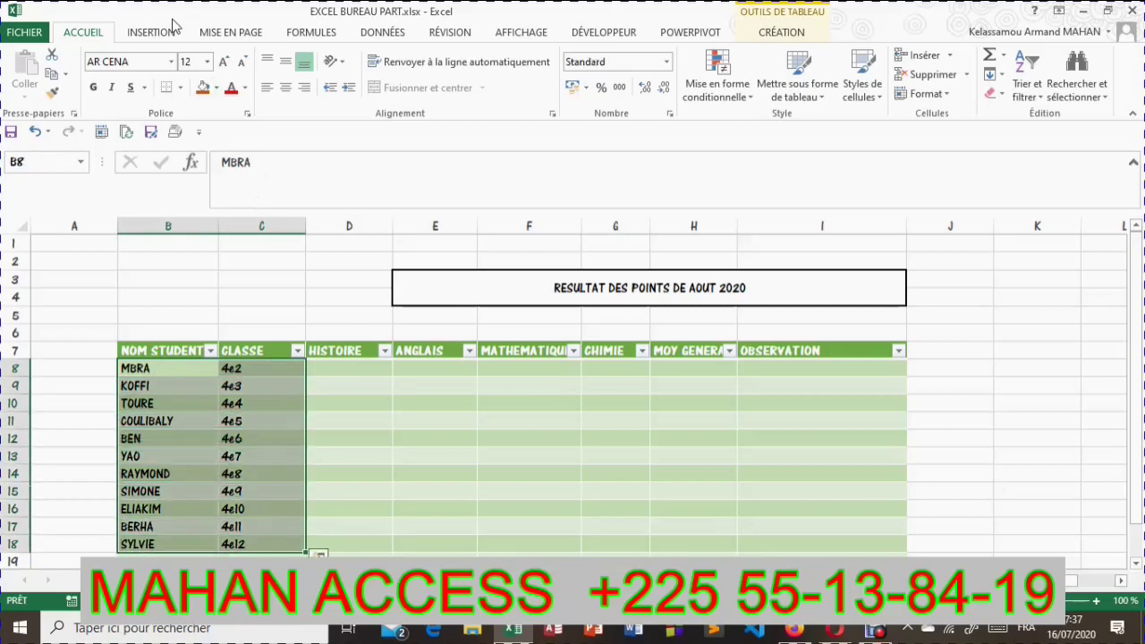
pyautogui.click(285, 88)
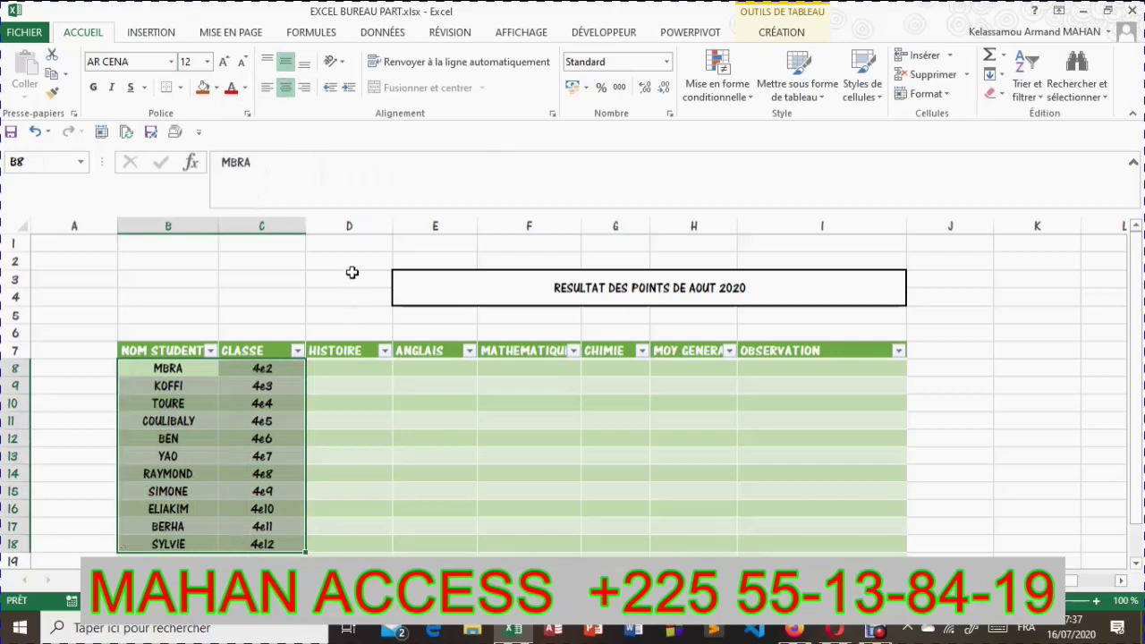
pyautogui.click(341, 369)
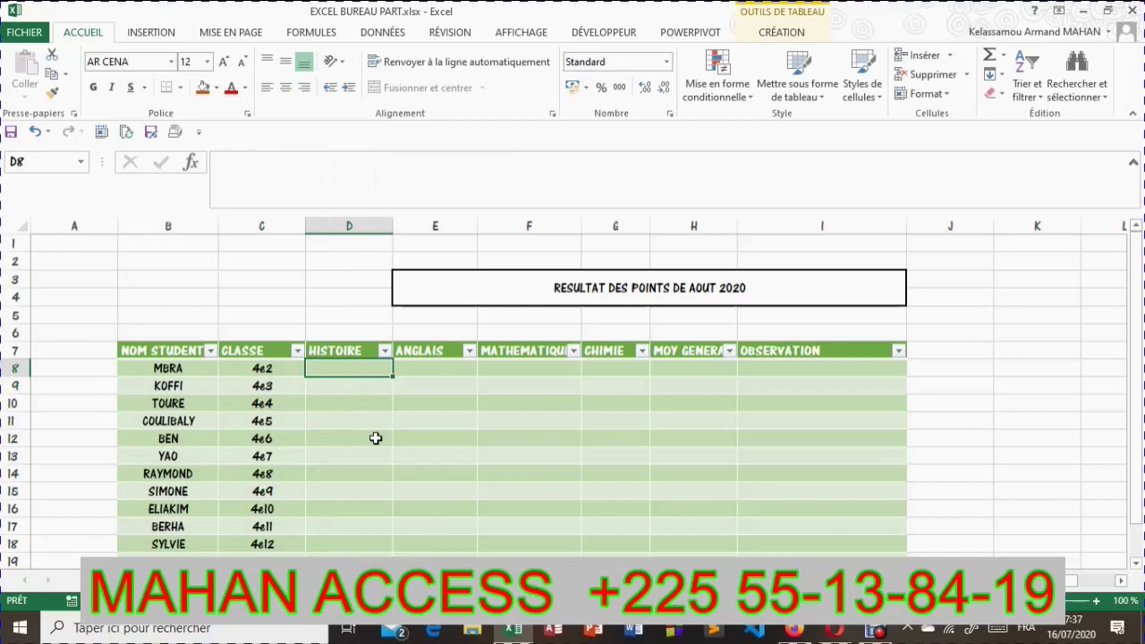
pyautogui.write('12')
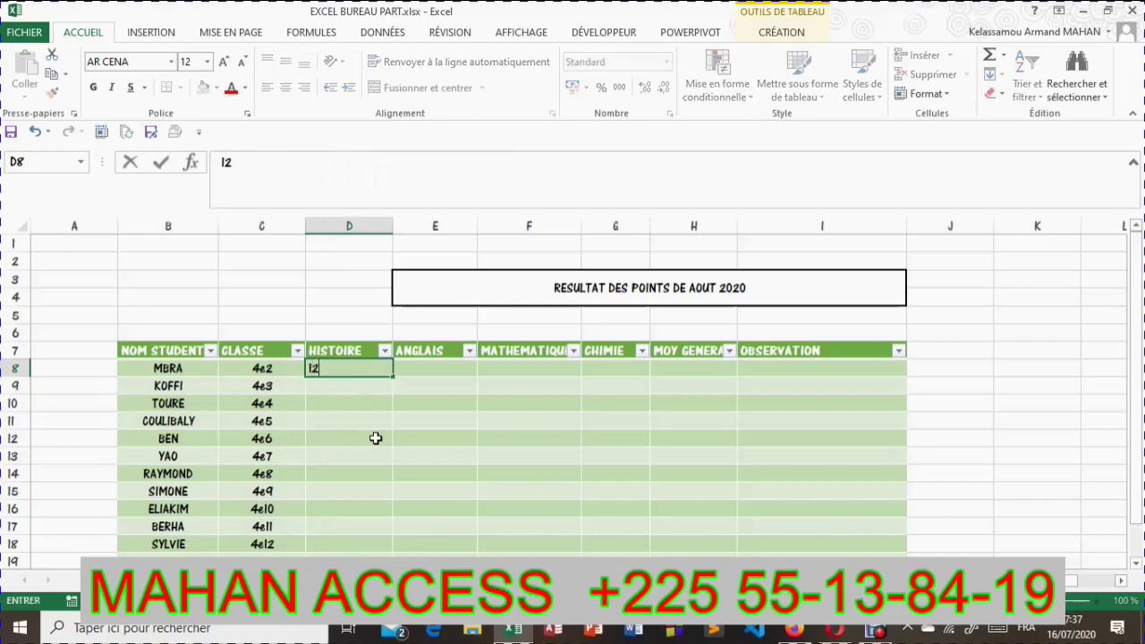
pyautogui.press('Return')
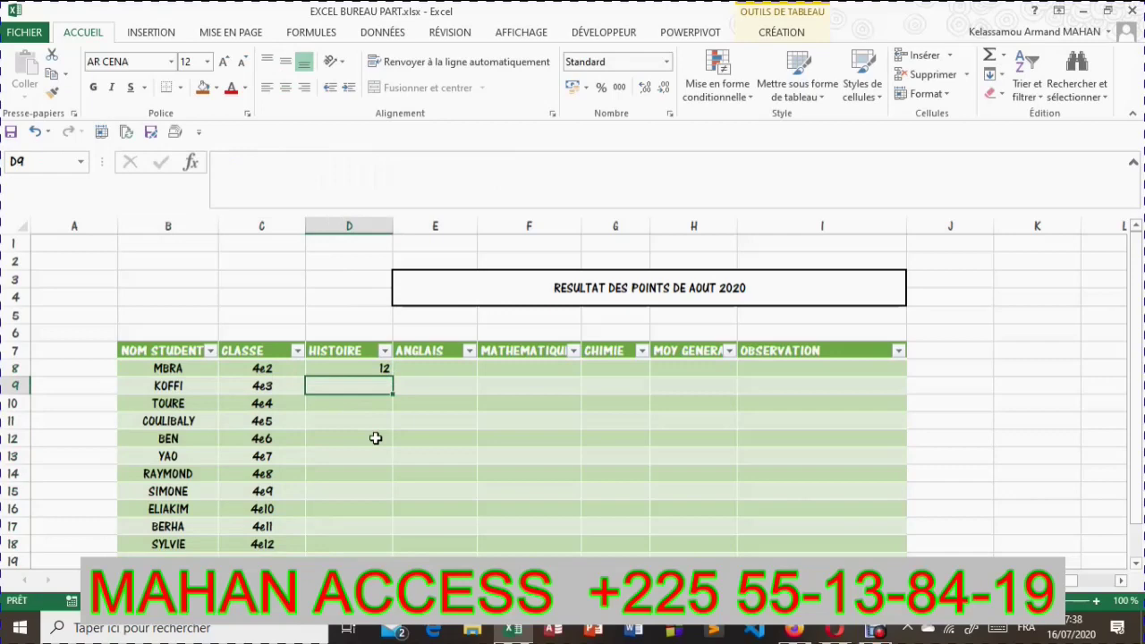
pyautogui.write('14')
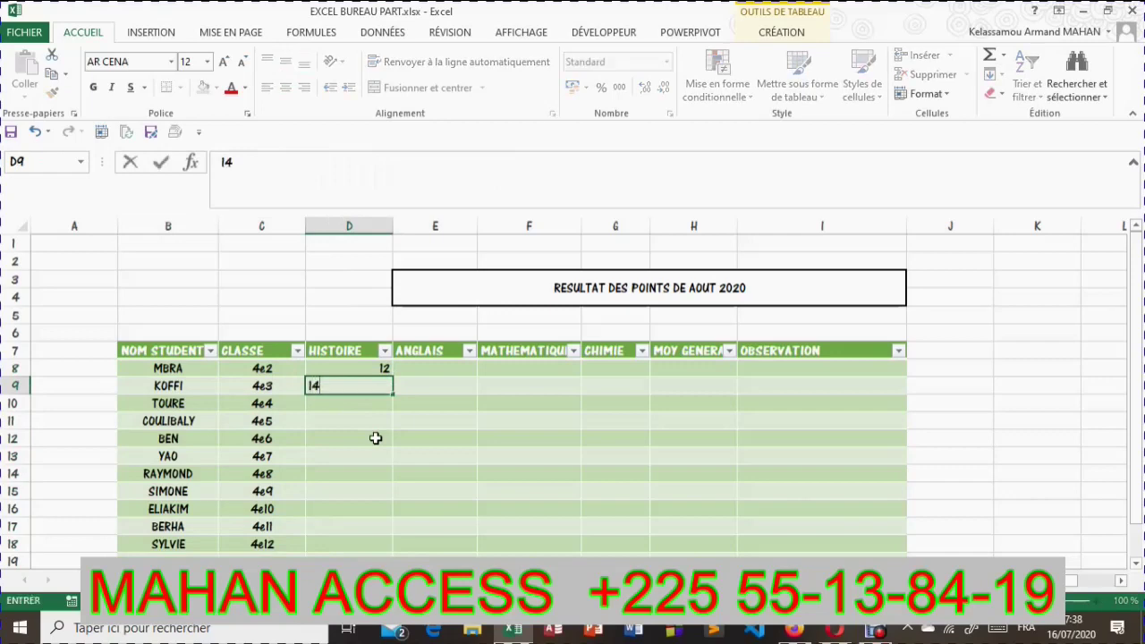
pyautogui.press('Return')
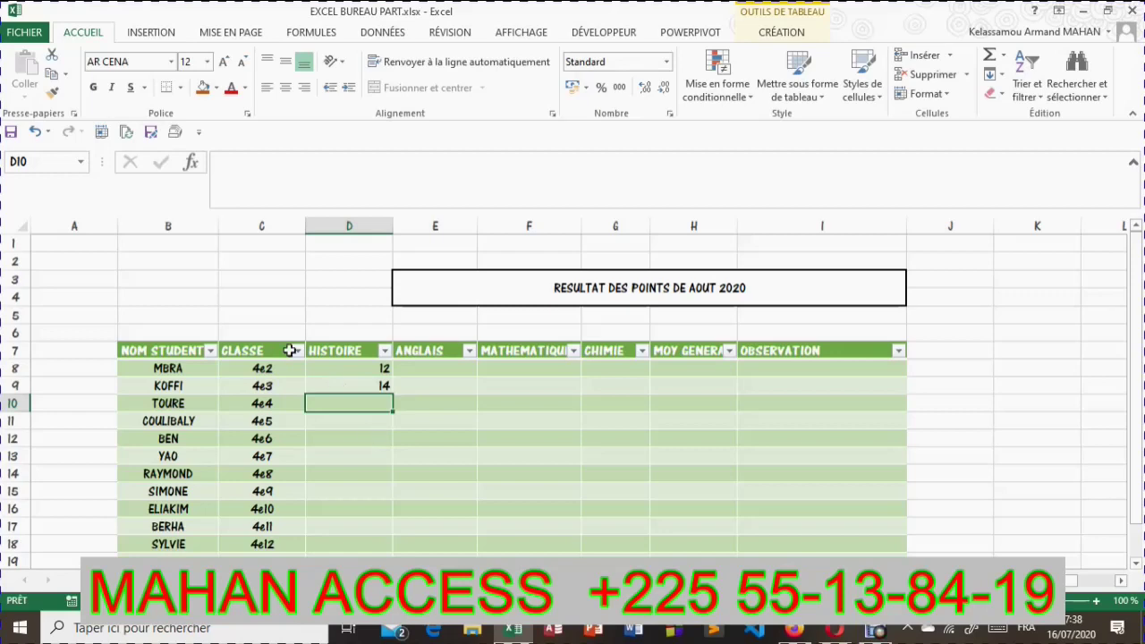
pyautogui.moveTo(340, 367)
pyautogui.mouseDown()
pyautogui.moveTo(335, 396)
pyautogui.moveTo(341, 386)
pyautogui.mouseUp()
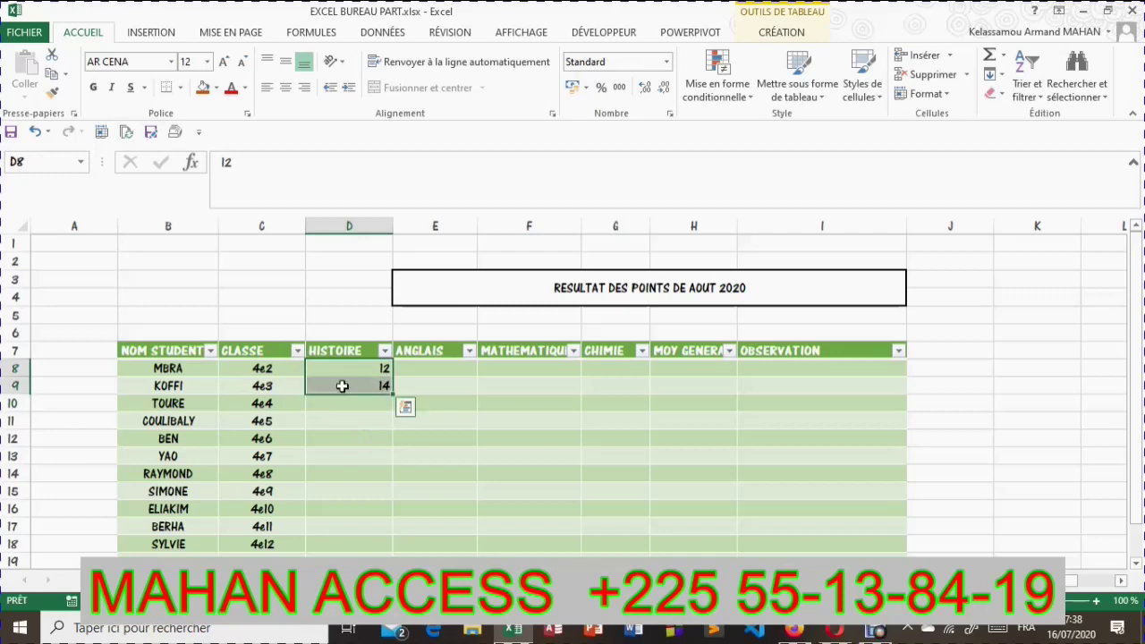
pyautogui.press('Delete')
# Enter =ALEA.ENTRE.BORNES(4;18) in D8 to generate random grades between 4 and 18 for the HISTOIRE column.
pyautogui.click(348, 366)
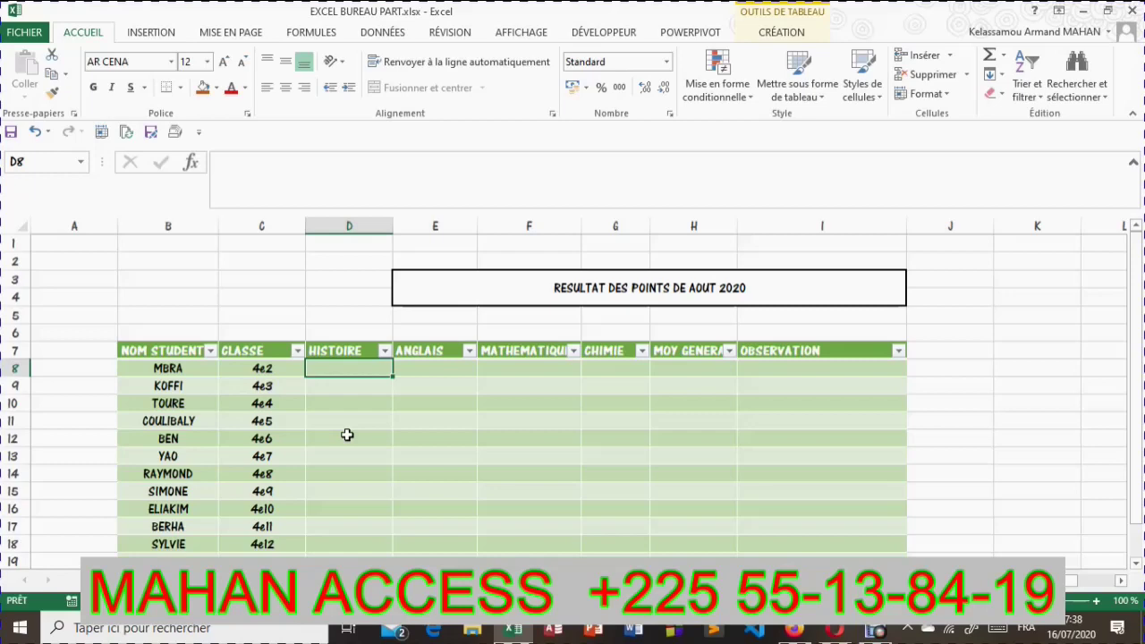
pyautogui.write('=ALE')
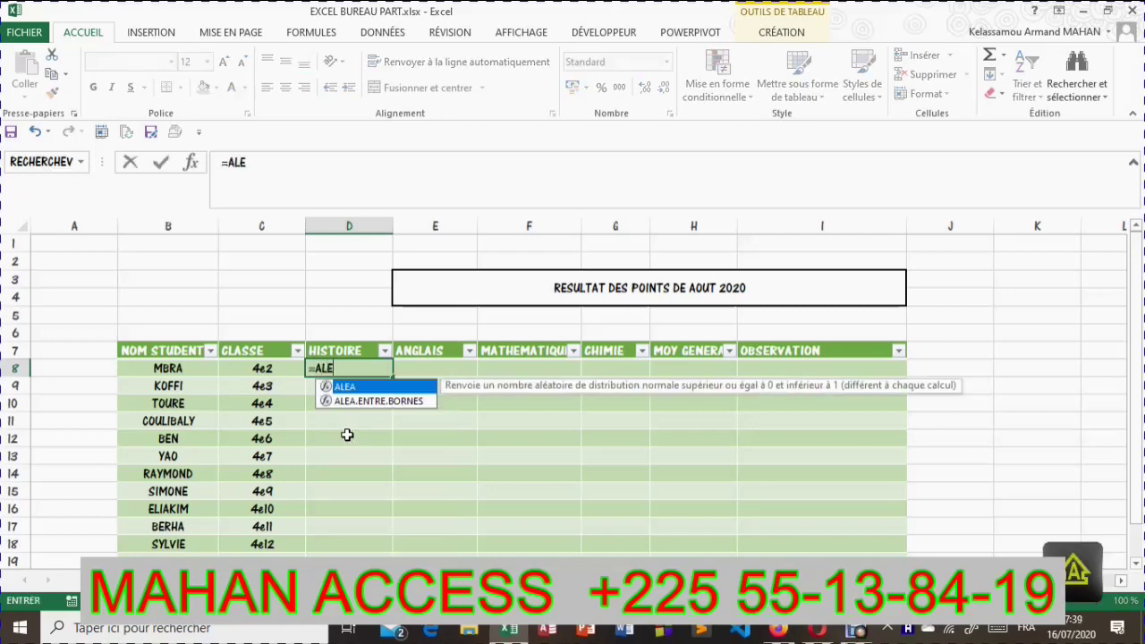
pyautogui.write('A,')
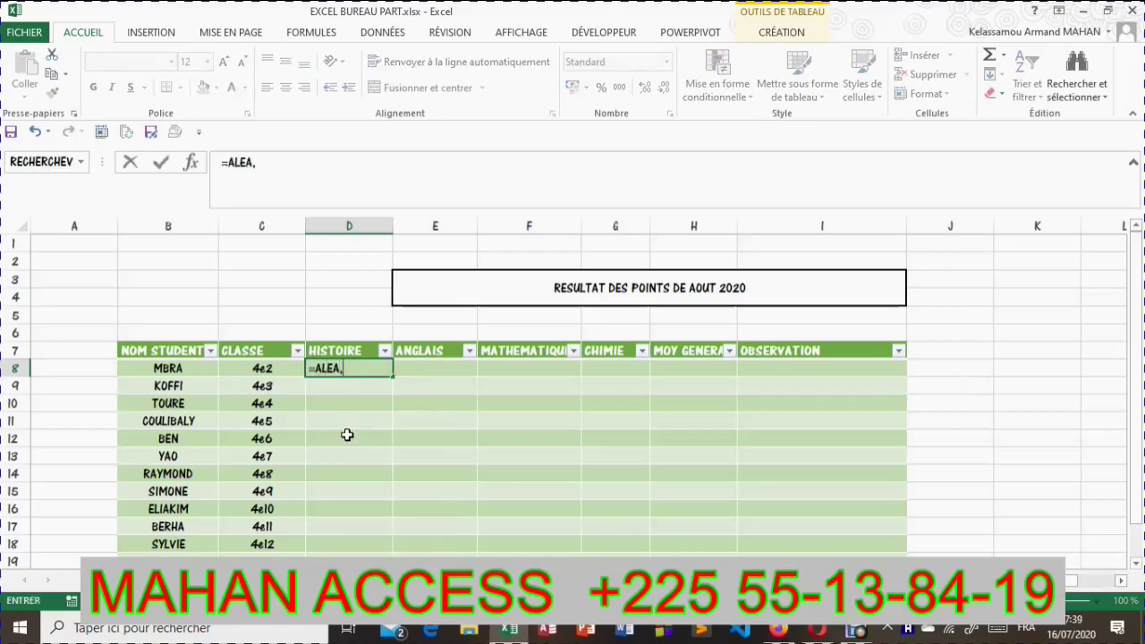
pyautogui.press('BackSpace')
pyautogui.write('.')
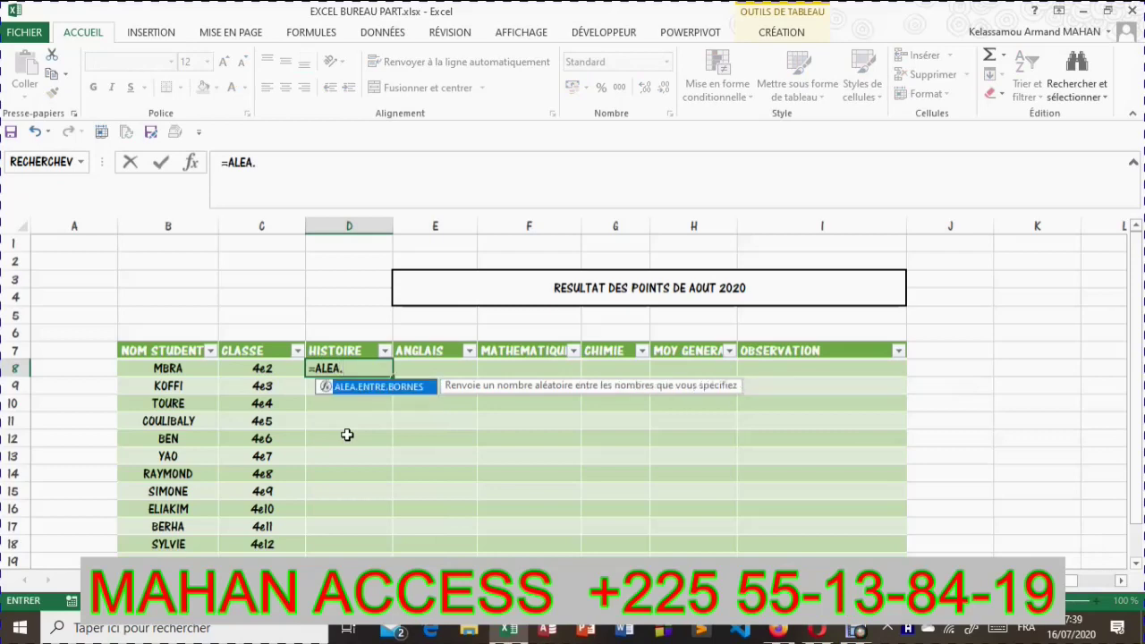
pyautogui.write('ENTRE.BORNES')
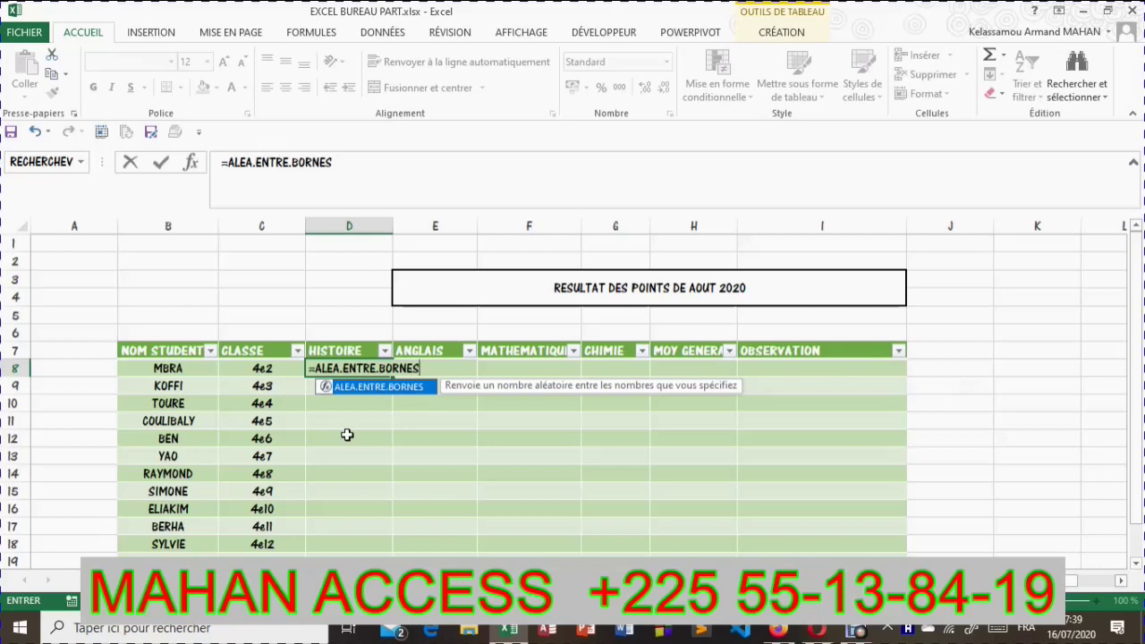
pyautogui.write('(')
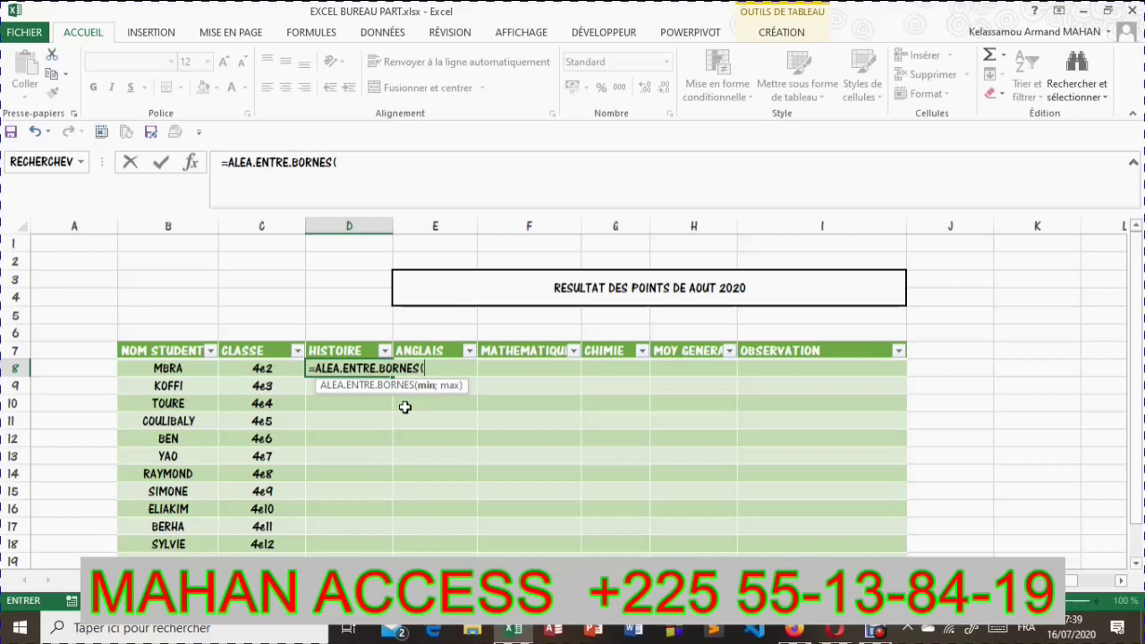
pyautogui.write('4;18')
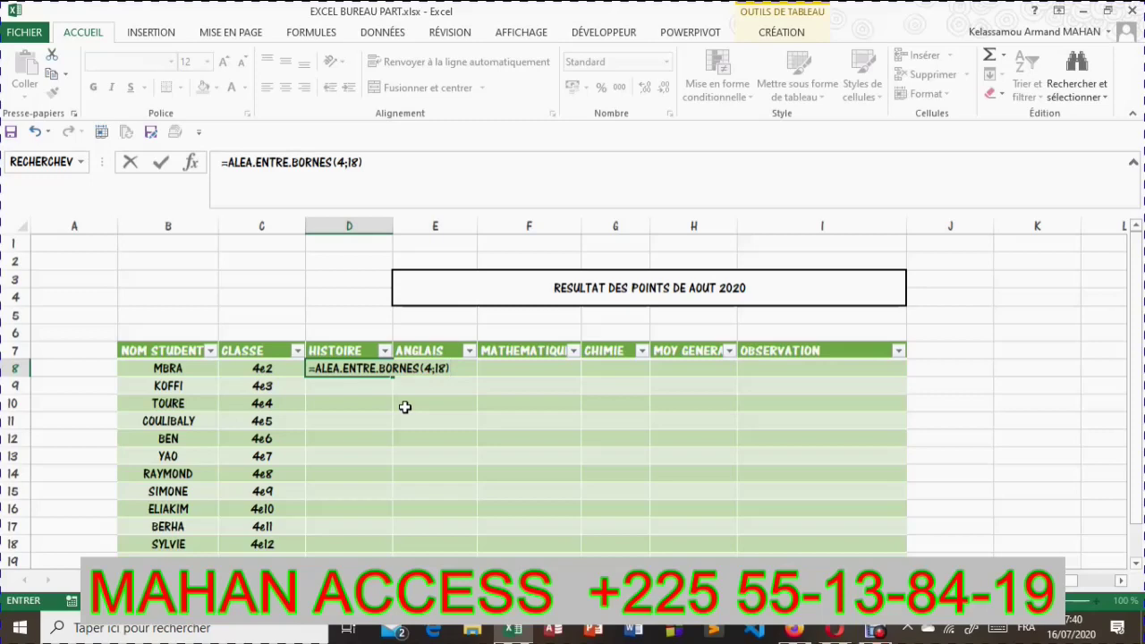
pyautogui.press('Return')
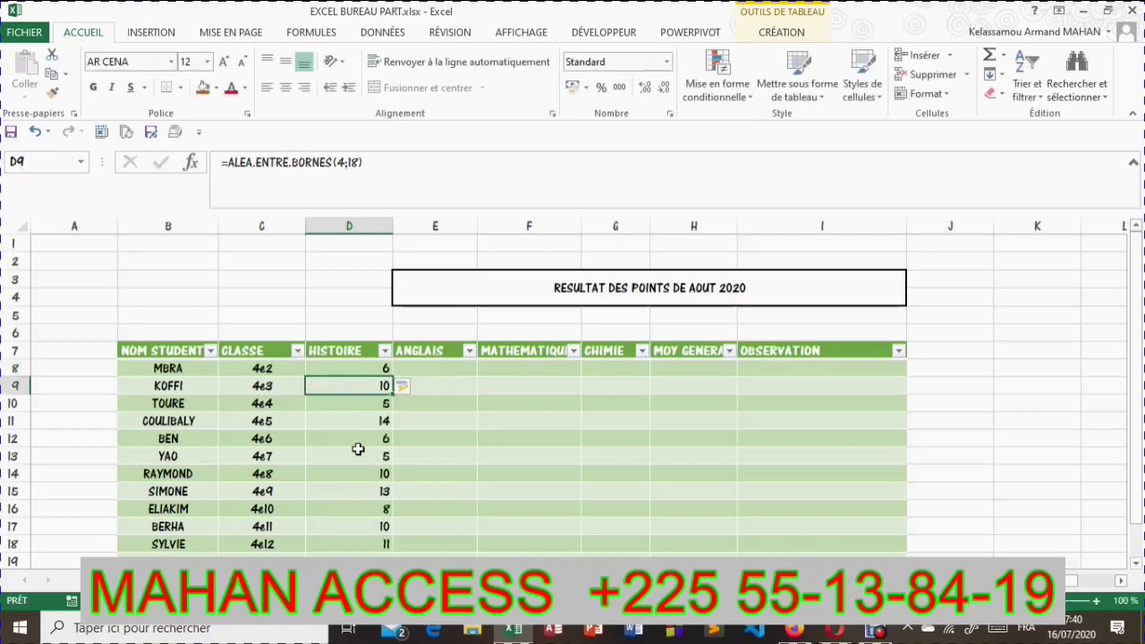
# Copy the random grade formula from D8 over D8:G18, and clear cell D19 in the empty row below the last student.
pyautogui.click(360, 369)
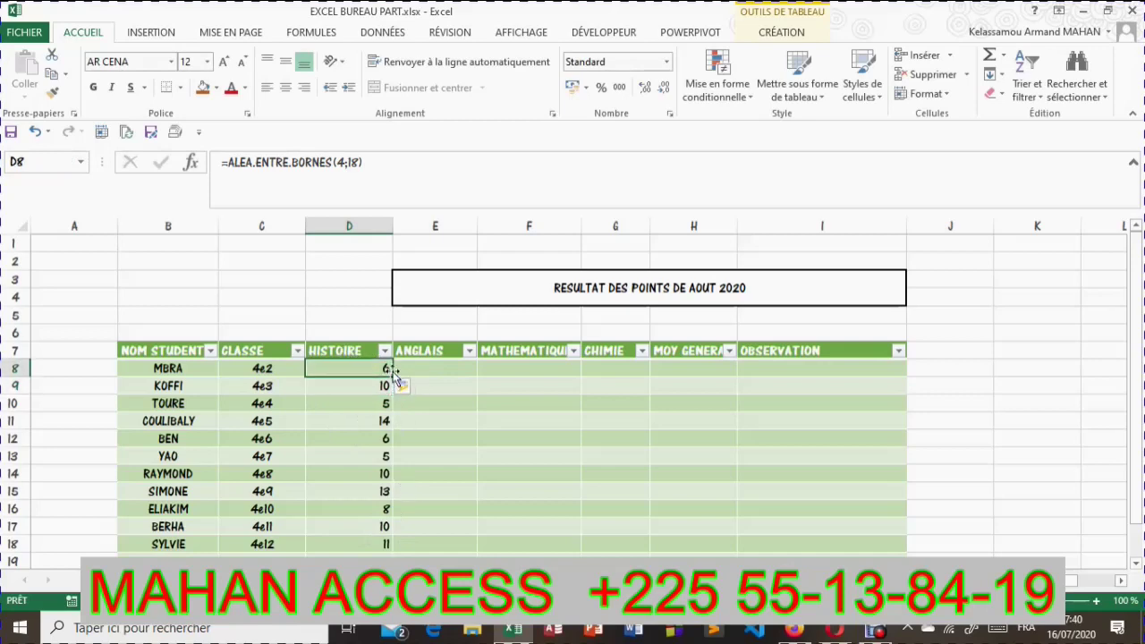
pyautogui.moveTo(393, 376); pyautogui.dragTo(651, 551)
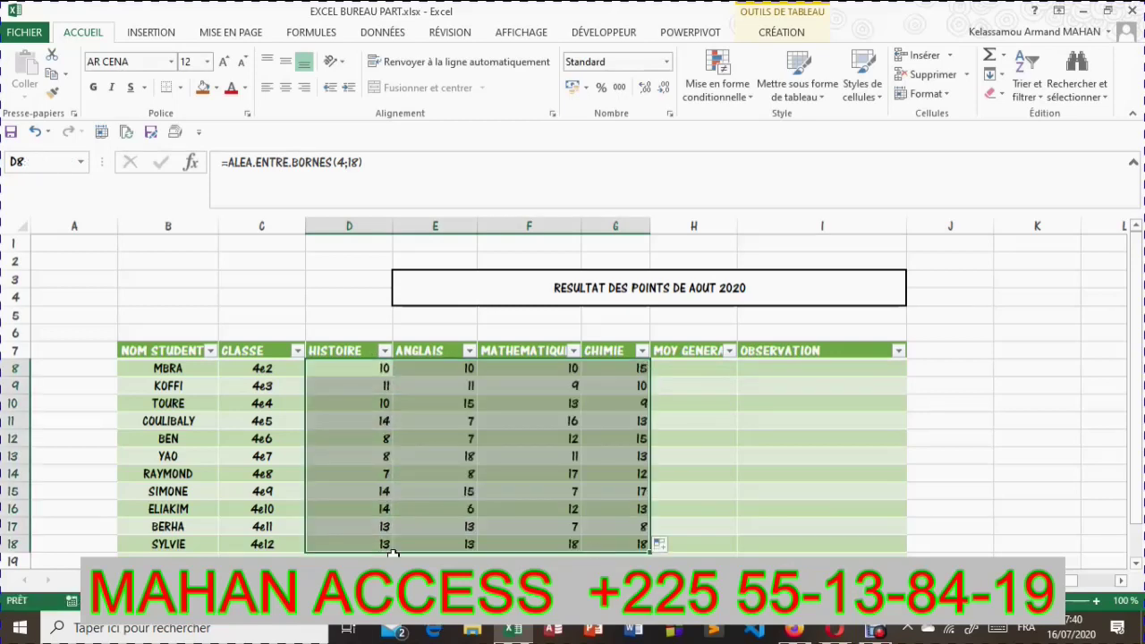
pyautogui.click(376, 561)
pyautogui.scroll(-3, 362, 550)
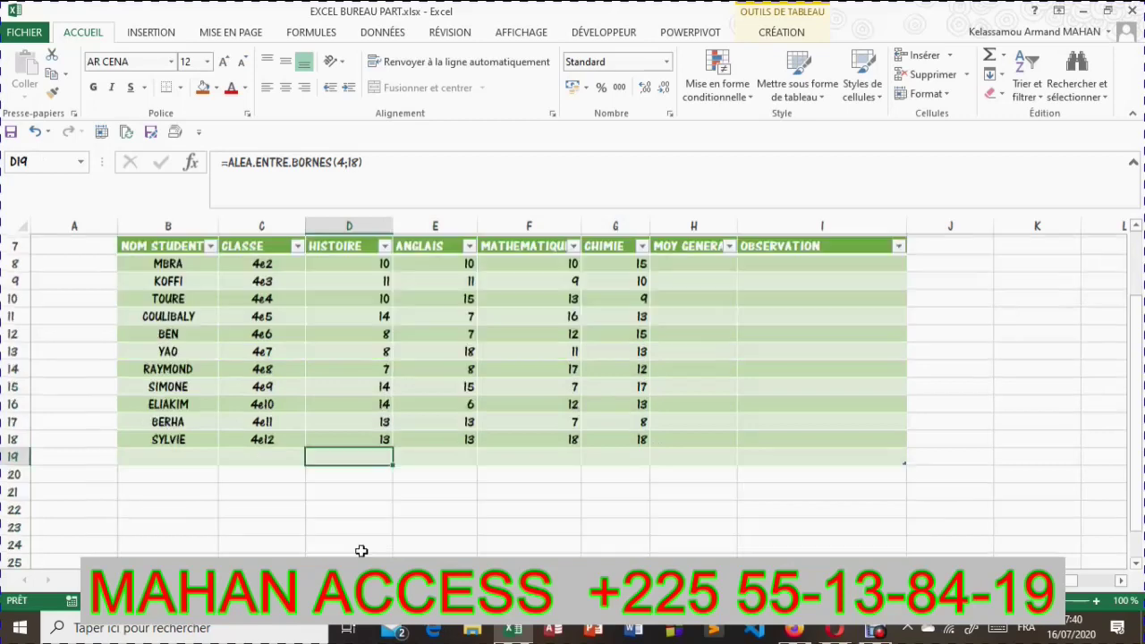
pyautogui.scroll(2, 459, 434)
pyautogui.press('Delete')
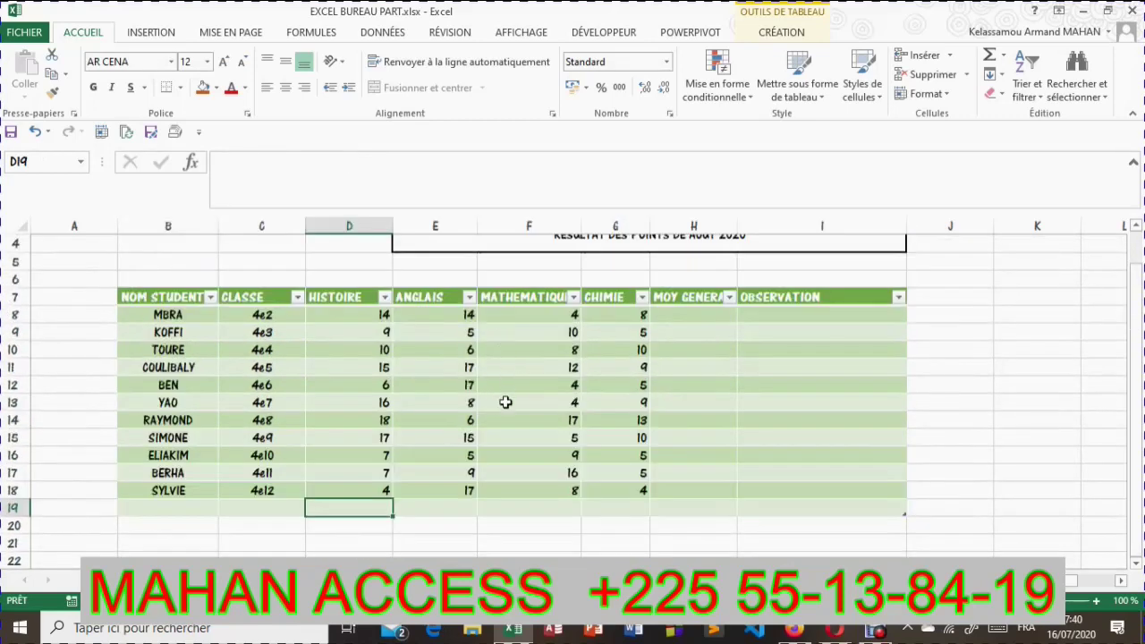
pyautogui.scroll(1, 519, 407)
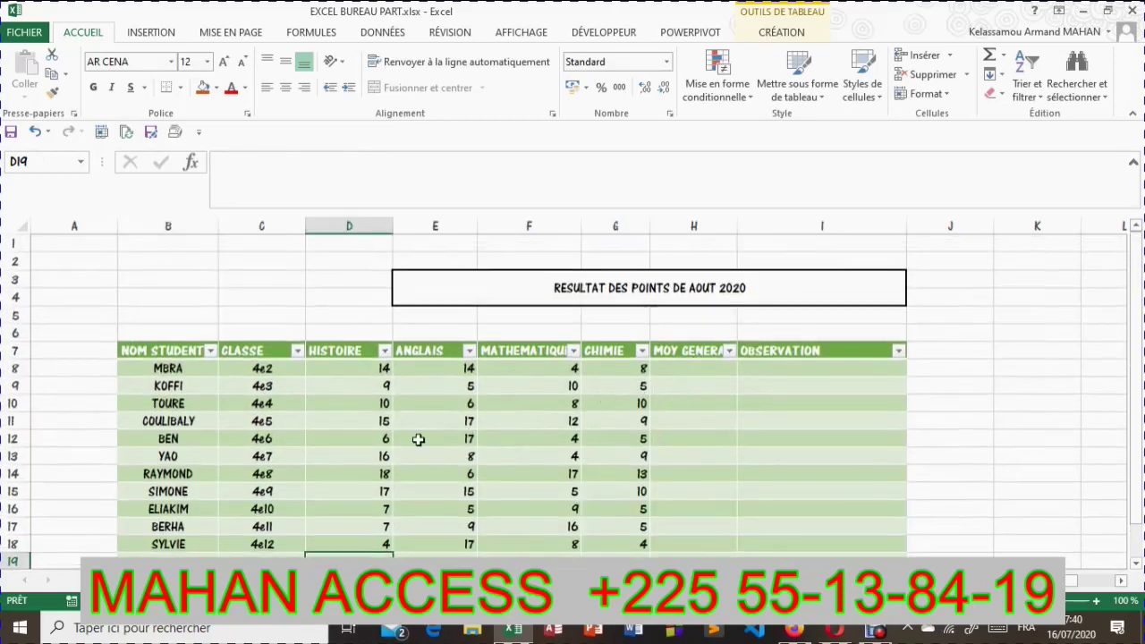
# Check the formula behind several grades in the HISTOIRE, MATHEMATIQUE and CHIMIE columns.
pyautogui.click(361, 368)
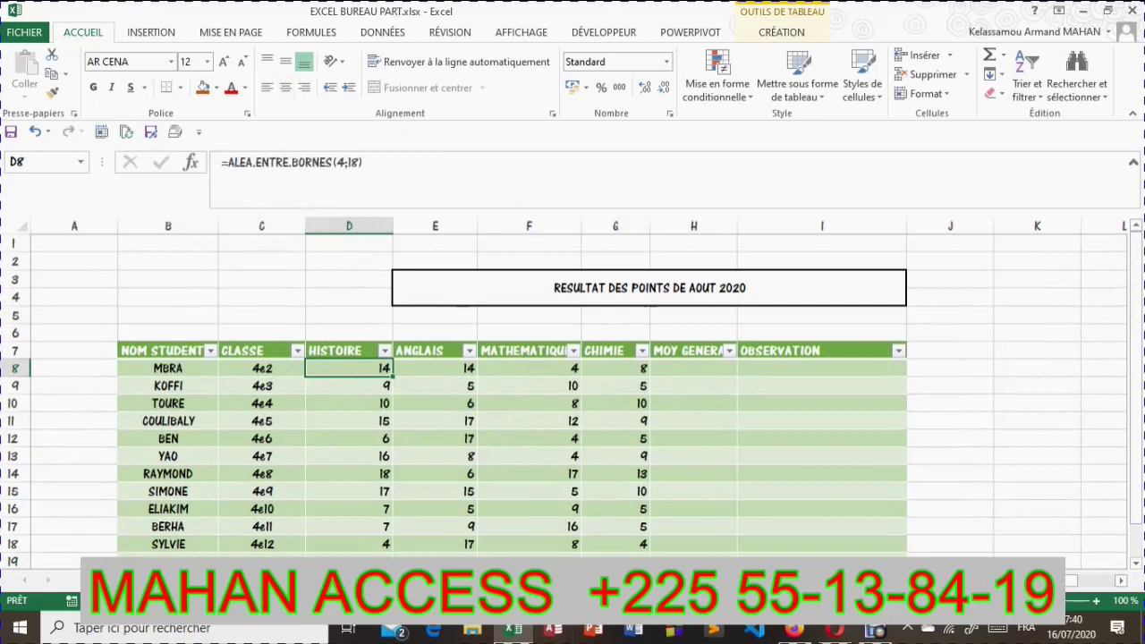
pyautogui.click(564, 369)
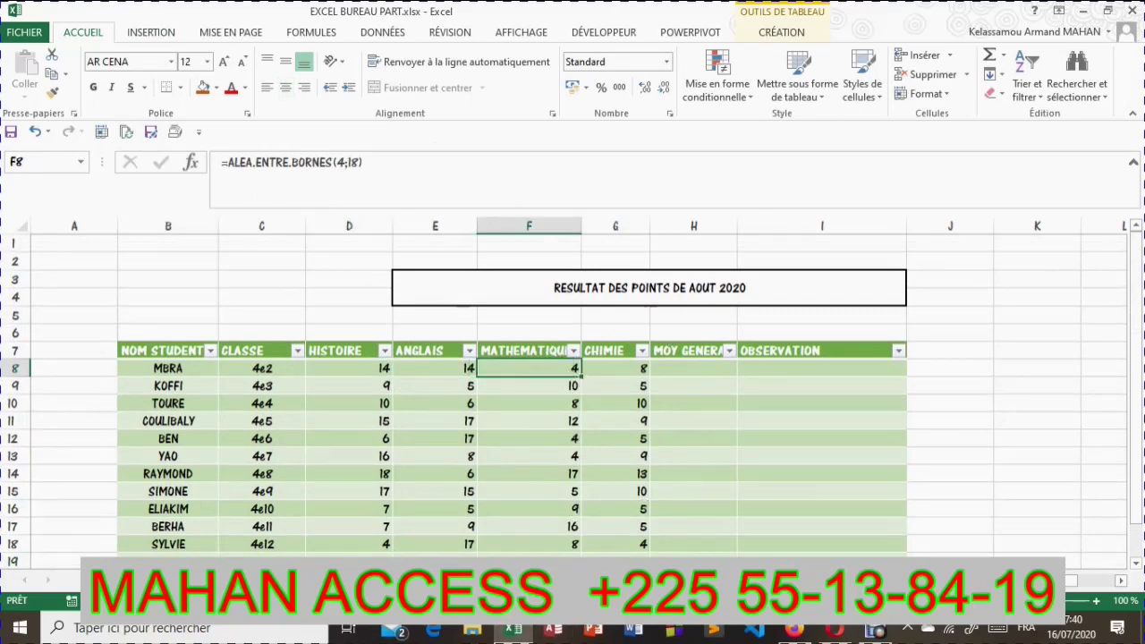
pyautogui.click(635, 526)
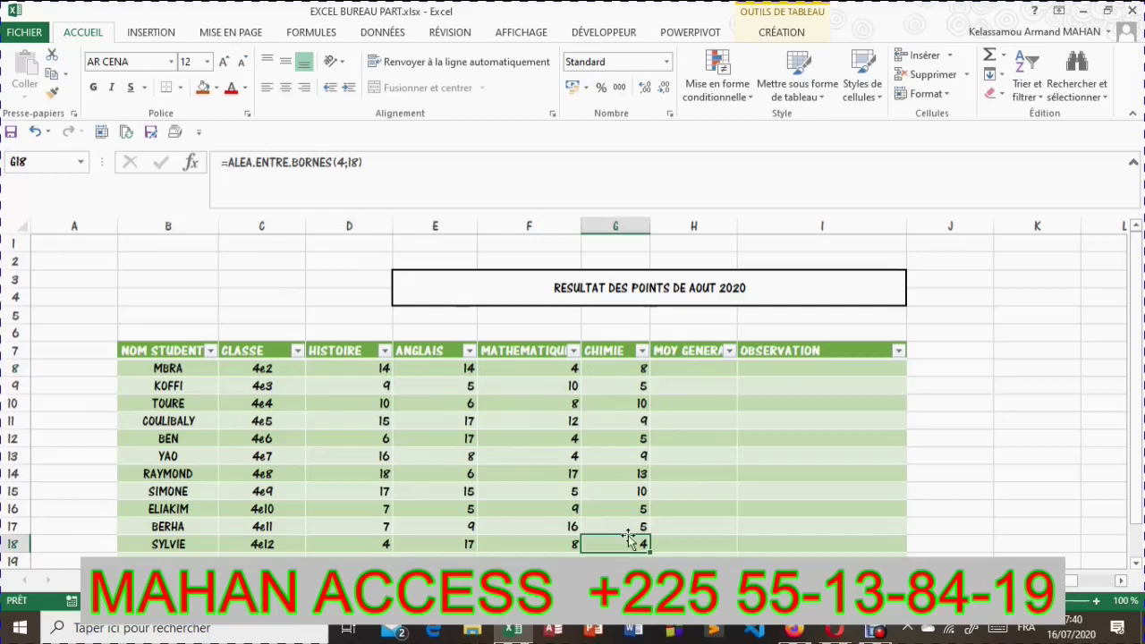
pyautogui.click(530, 528)
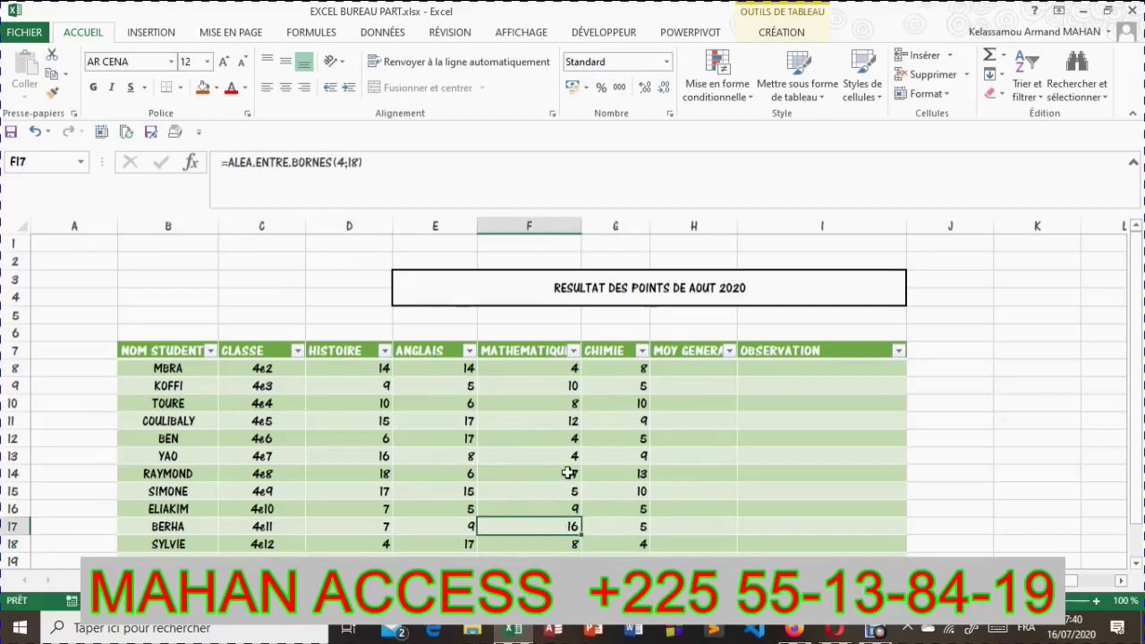
pyautogui.click(567, 473)
pyautogui.click(562, 451)
pyautogui.click(551, 440)
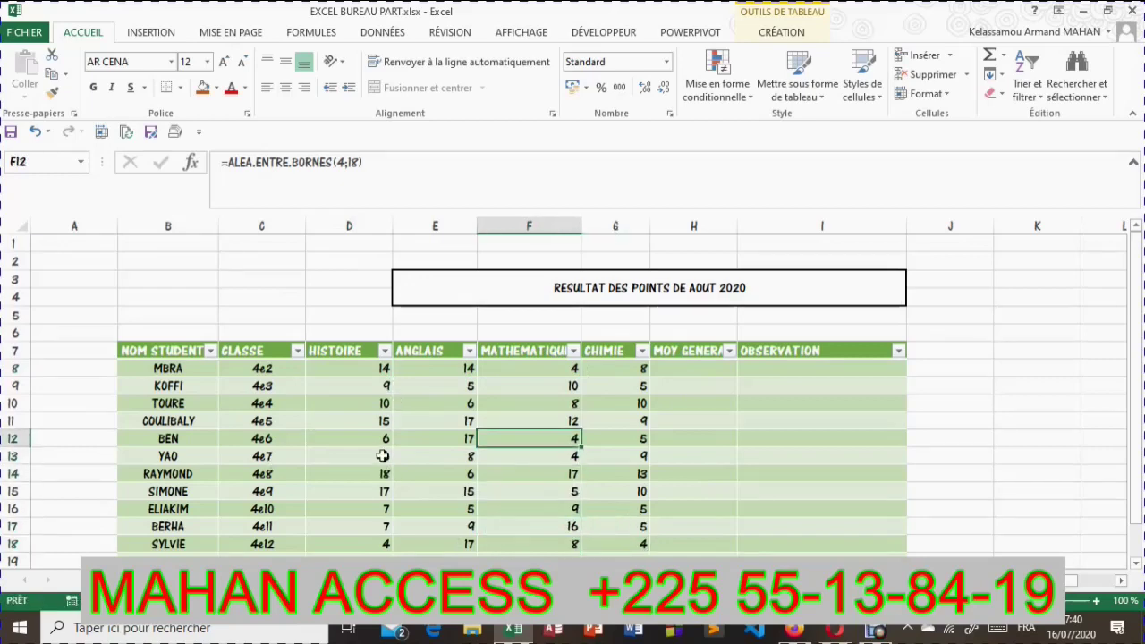
pyautogui.click(380, 440)
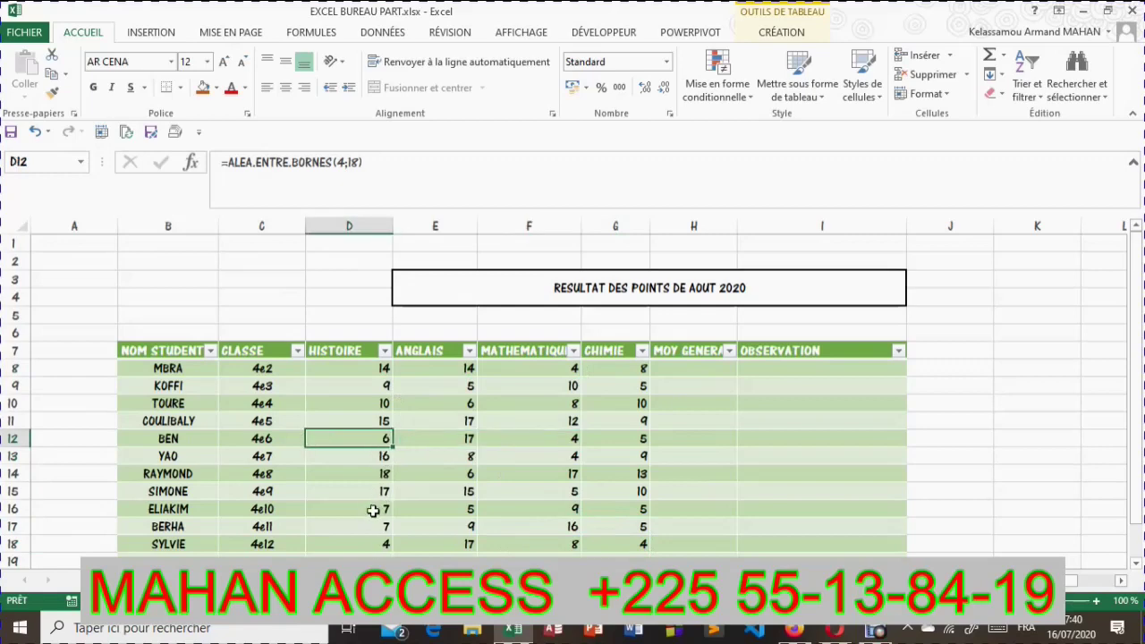
pyautogui.click(377, 510)
pyautogui.click(555, 541)
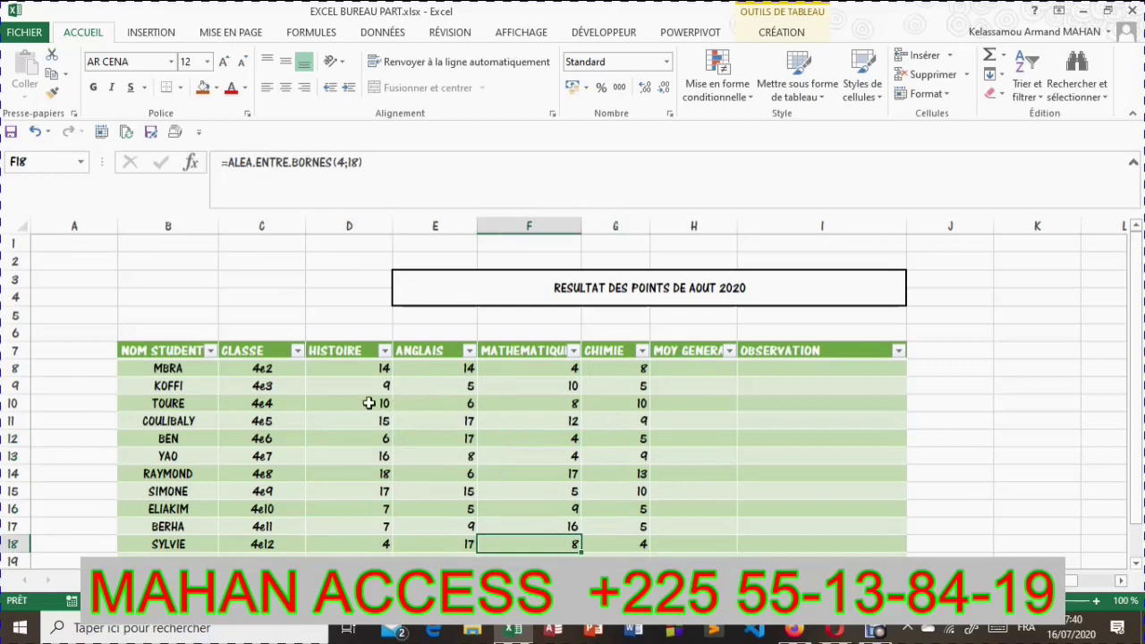
pyautogui.click(375, 403)
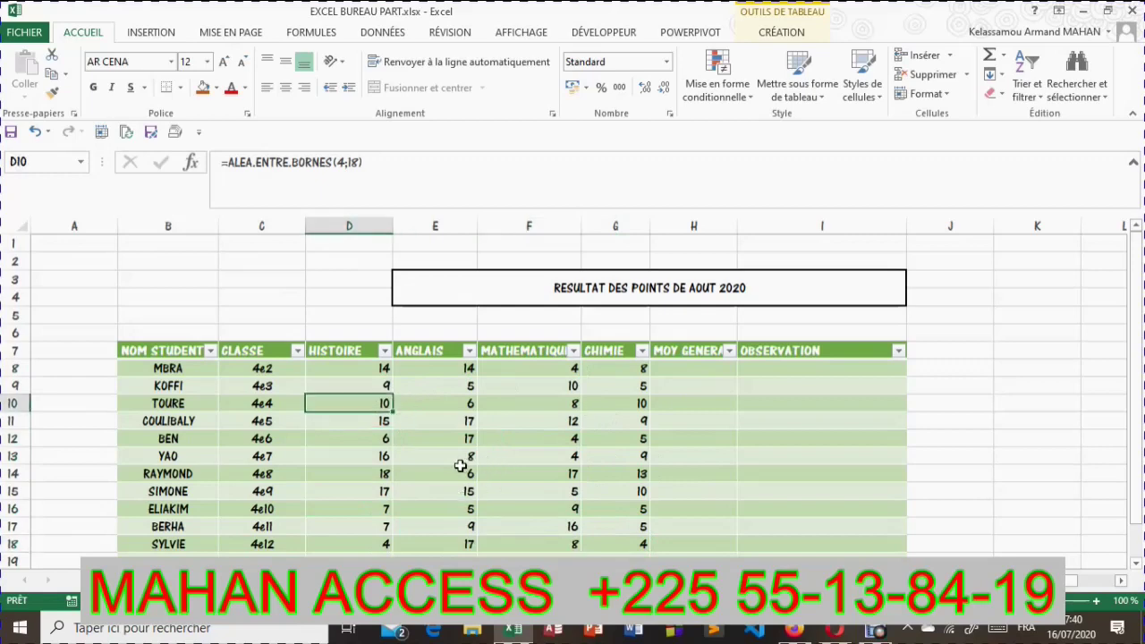
# Enter a MOYENNE formula in H8 of the general average column, averaging the same row's grades from HISTOIRE to CHIMIE.
pyautogui.click(696, 371)
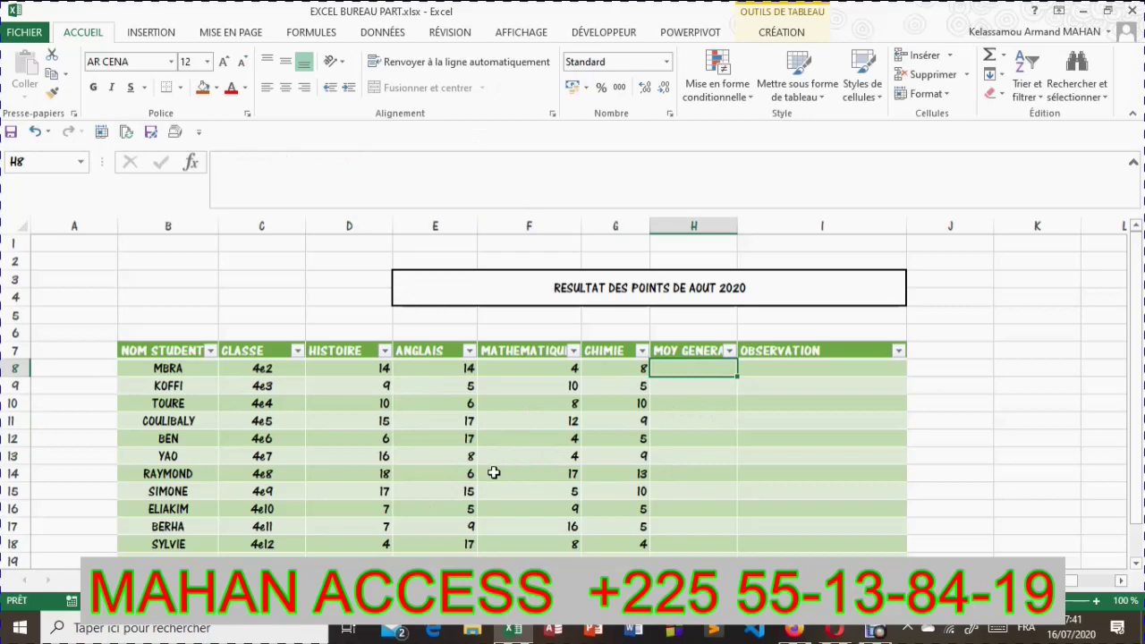
pyautogui.write('=')
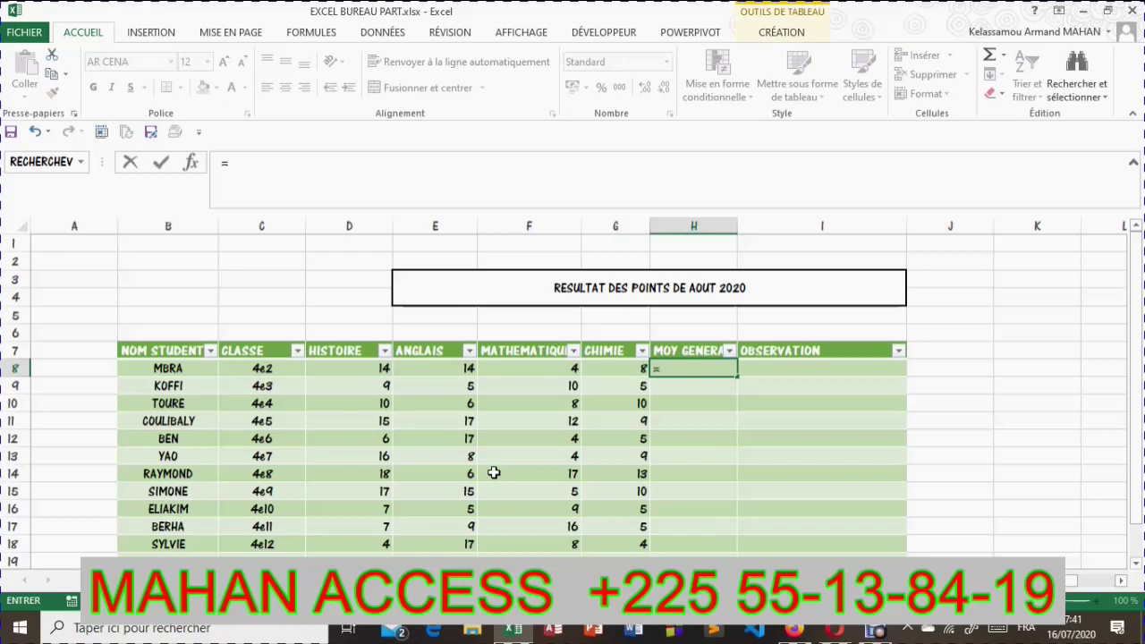
pyautogui.write('MOY')
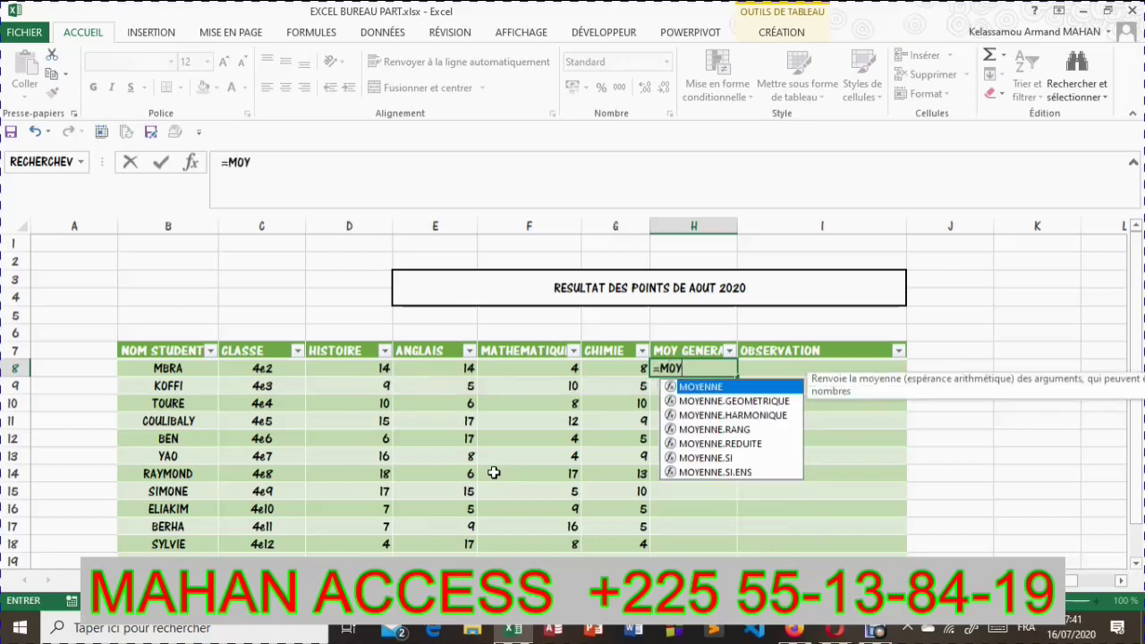
pyautogui.write('ENNE(')
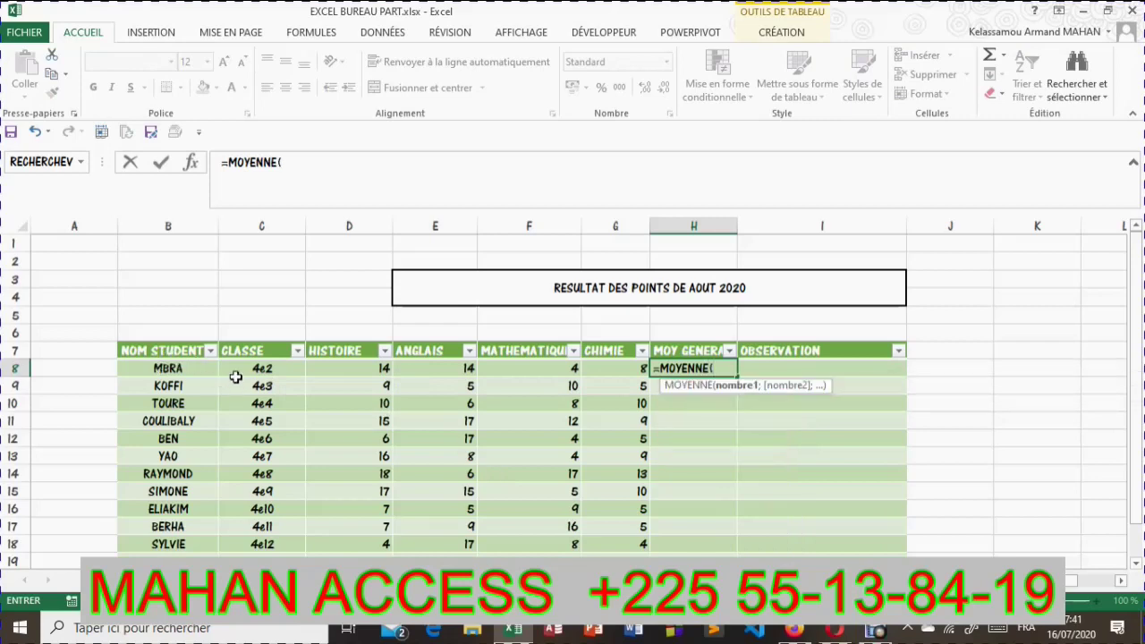
pyautogui.click(363, 368)
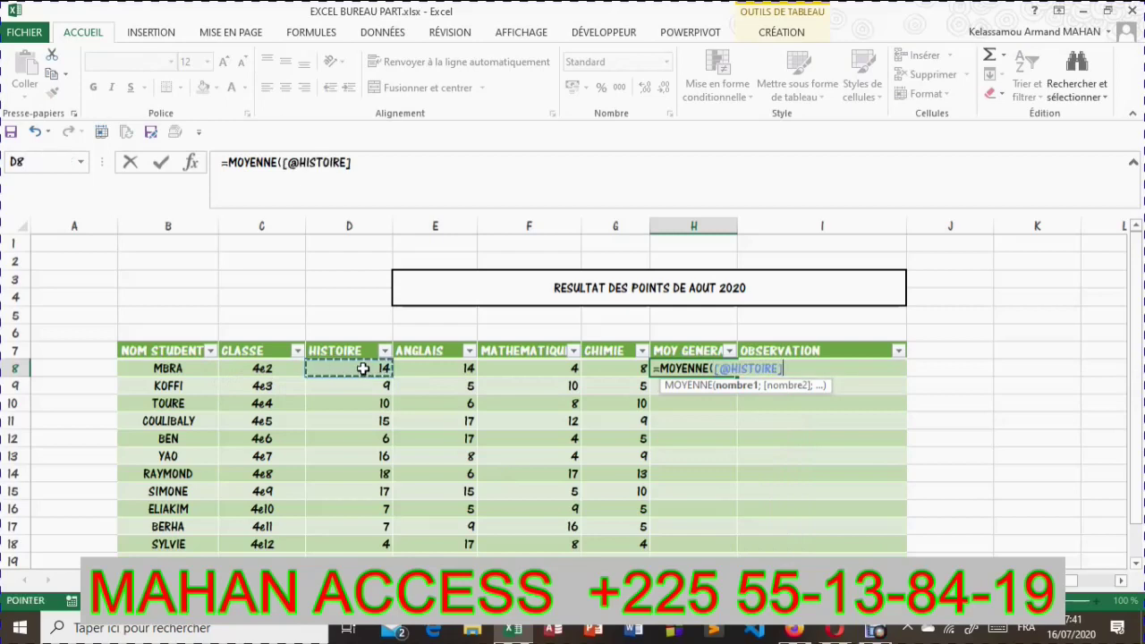
pyautogui.moveTo(364, 368); pyautogui.dragTo(605, 368)
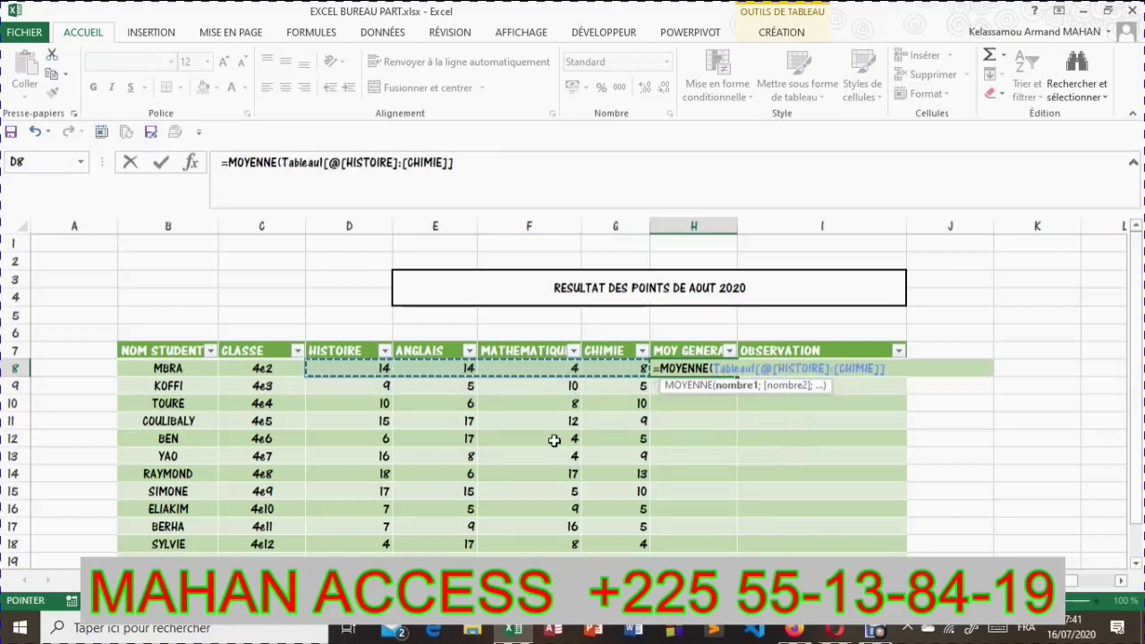
pyautogui.write(')')
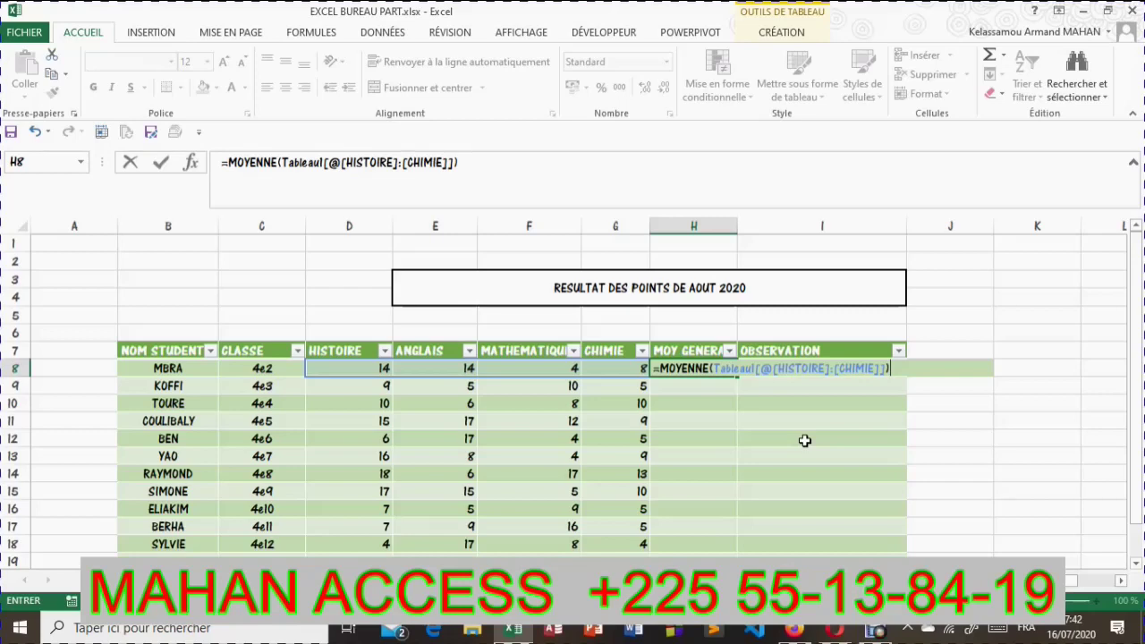
pyautogui.press('Return')
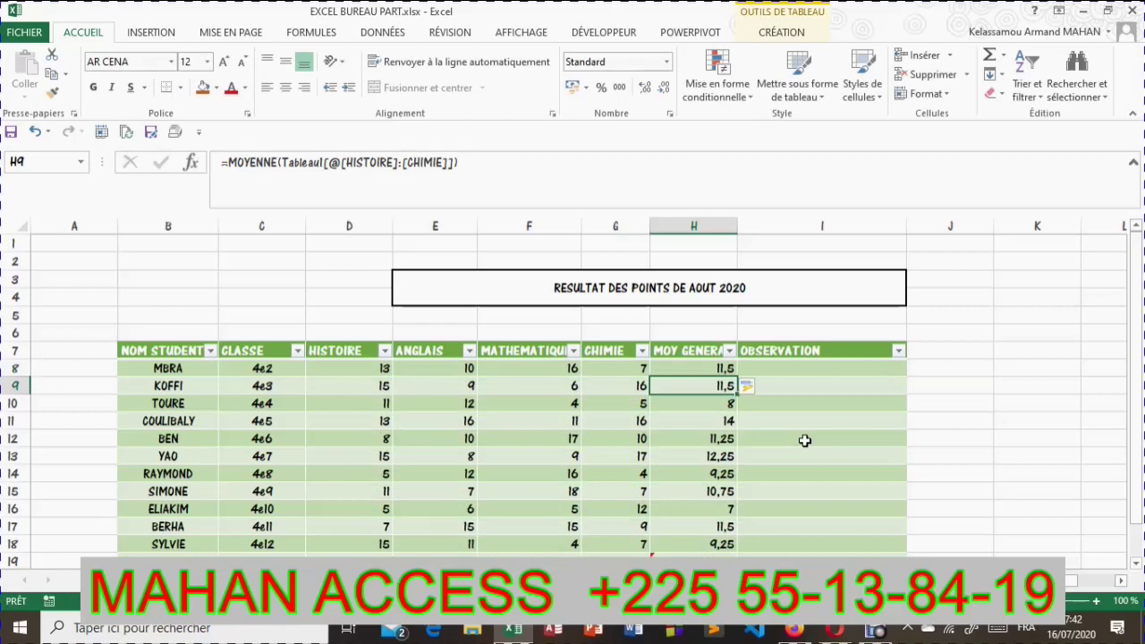
# Clear the average formula from H19 in the empty row below the last student.
pyautogui.click(687, 556)
pyautogui.scroll(-2, 688, 556)
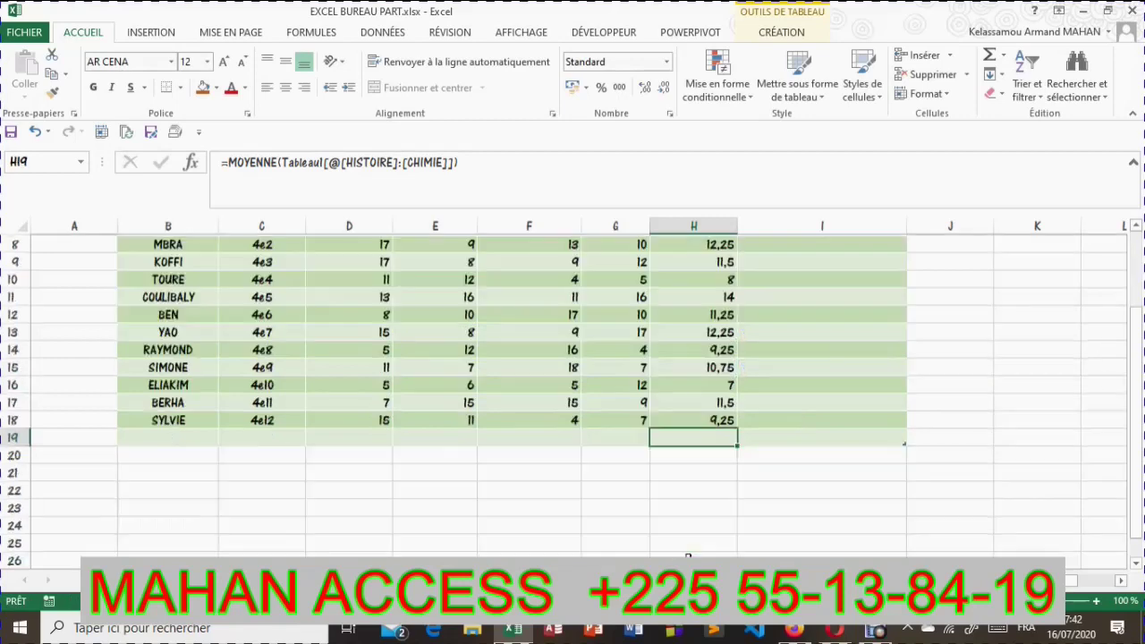
pyautogui.scroll(-1, 688, 556)
pyautogui.press('Delete')
pyautogui.scroll(3, 634, 475)
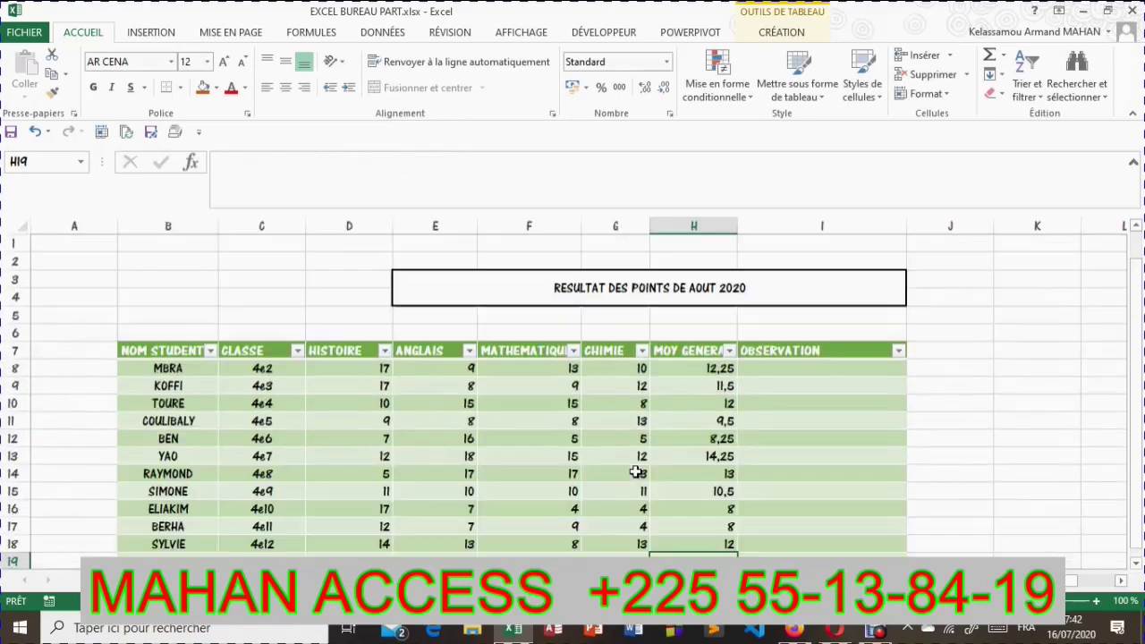
# Check the formula behind each student's general average in H8:H18.
pyautogui.click(701, 370)
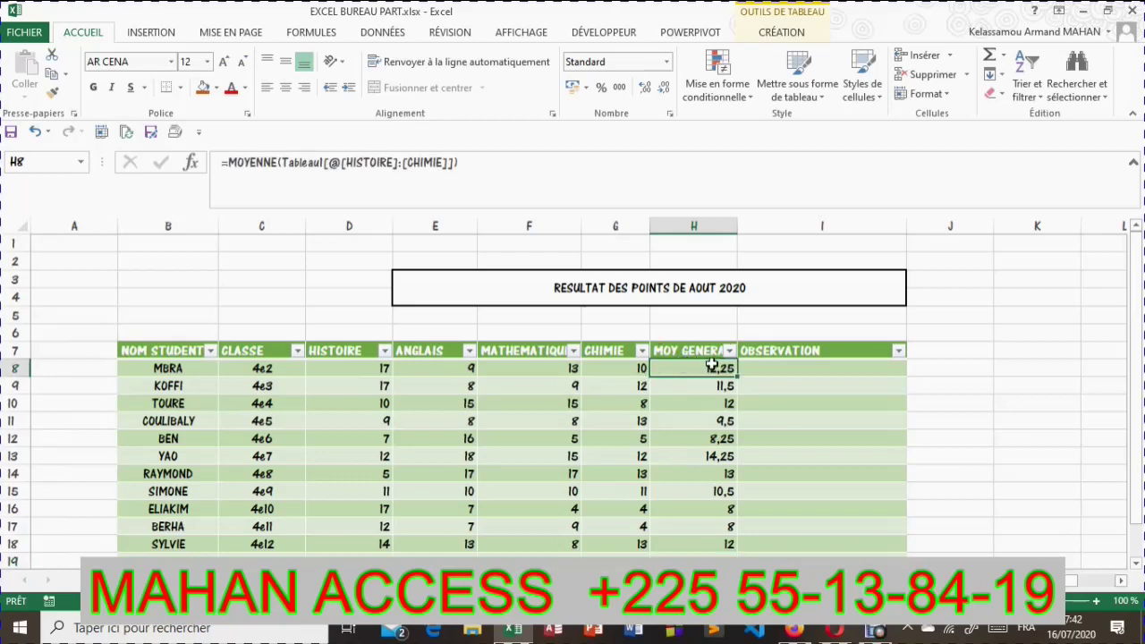
pyautogui.moveTo(695, 386); pyautogui.dragTo(690, 546)
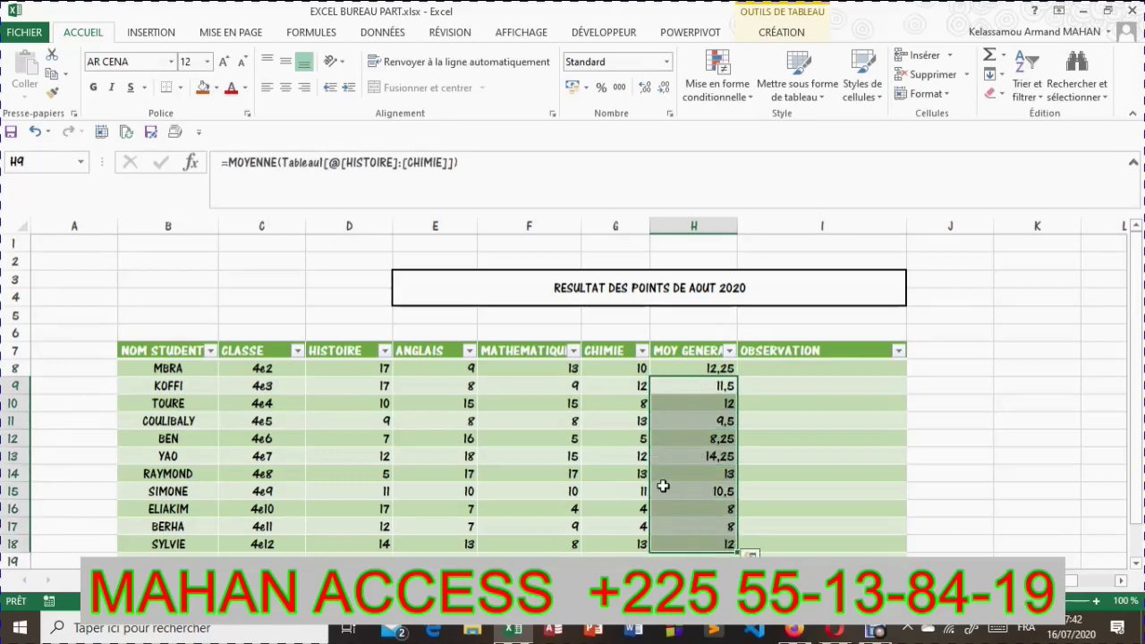
pyautogui.click(698, 399)
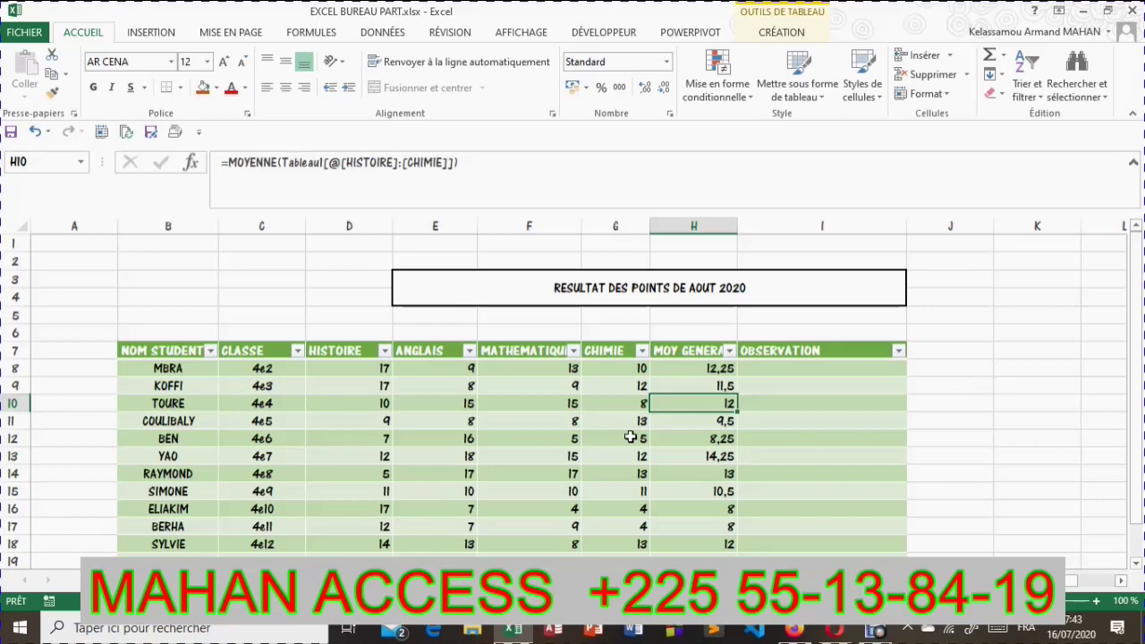
pyautogui.click(677, 371)
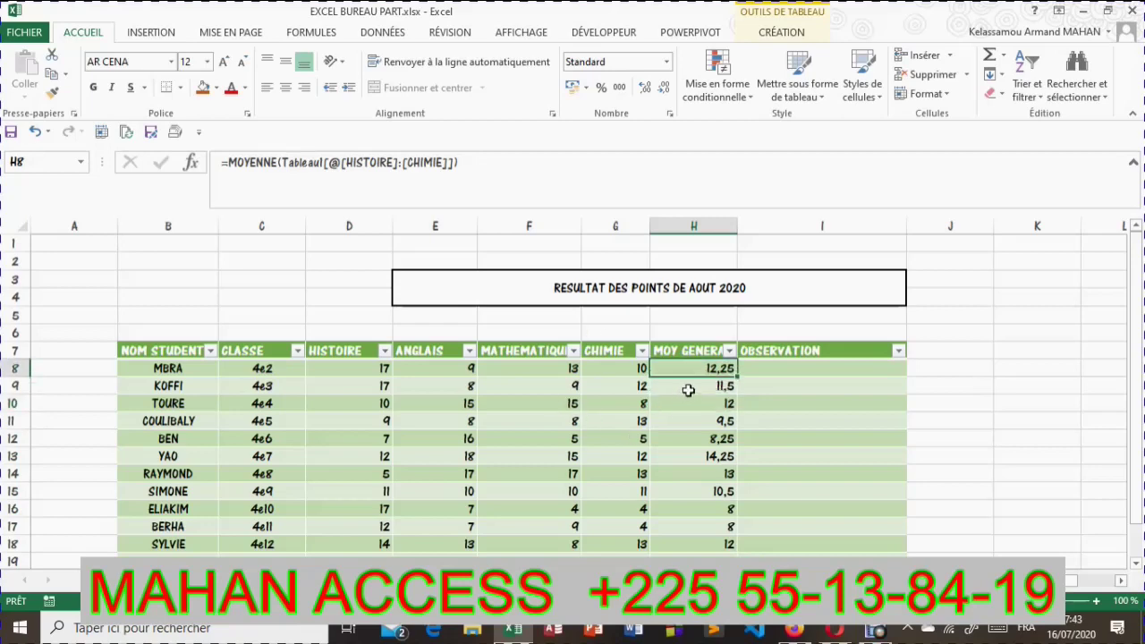
pyautogui.click(691, 418)
pyautogui.click(695, 371)
pyautogui.click(703, 387)
pyautogui.click(700, 403)
pyautogui.click(695, 422)
pyautogui.click(700, 439)
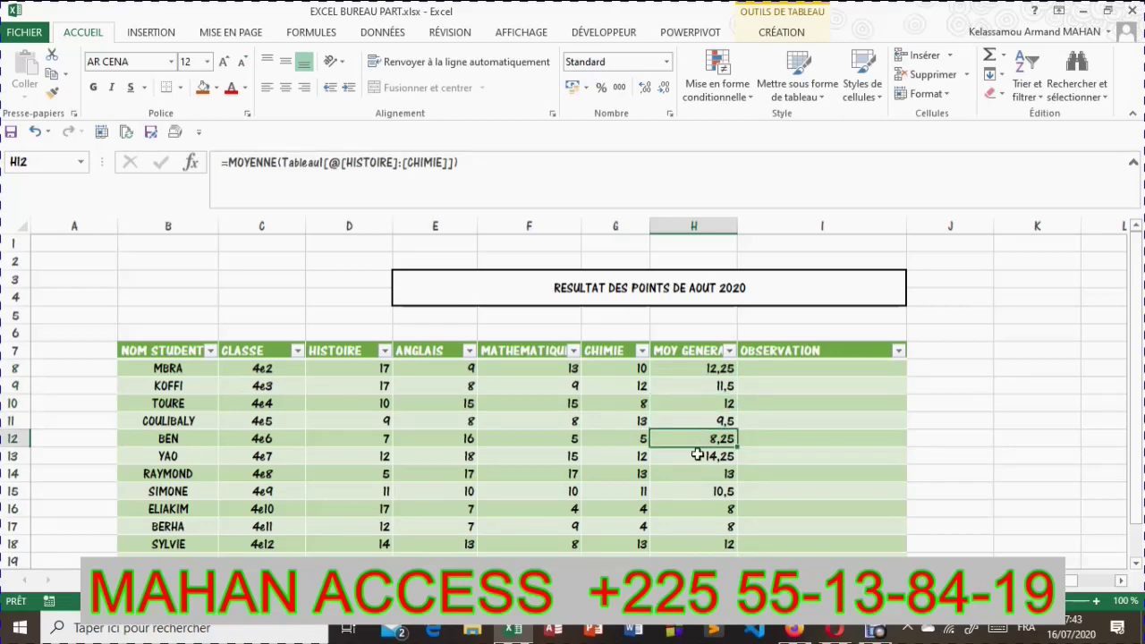
pyautogui.click(703, 456)
pyautogui.click(707, 474)
pyautogui.click(706, 491)
pyautogui.click(703, 509)
pyautogui.click(703, 526)
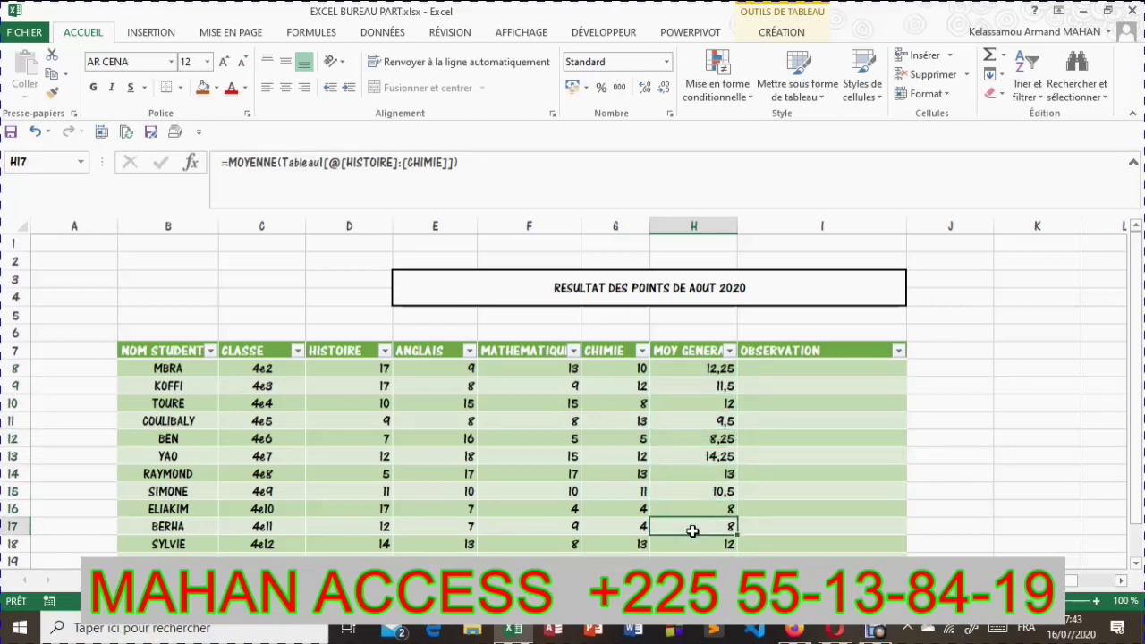
pyautogui.click(682, 545)
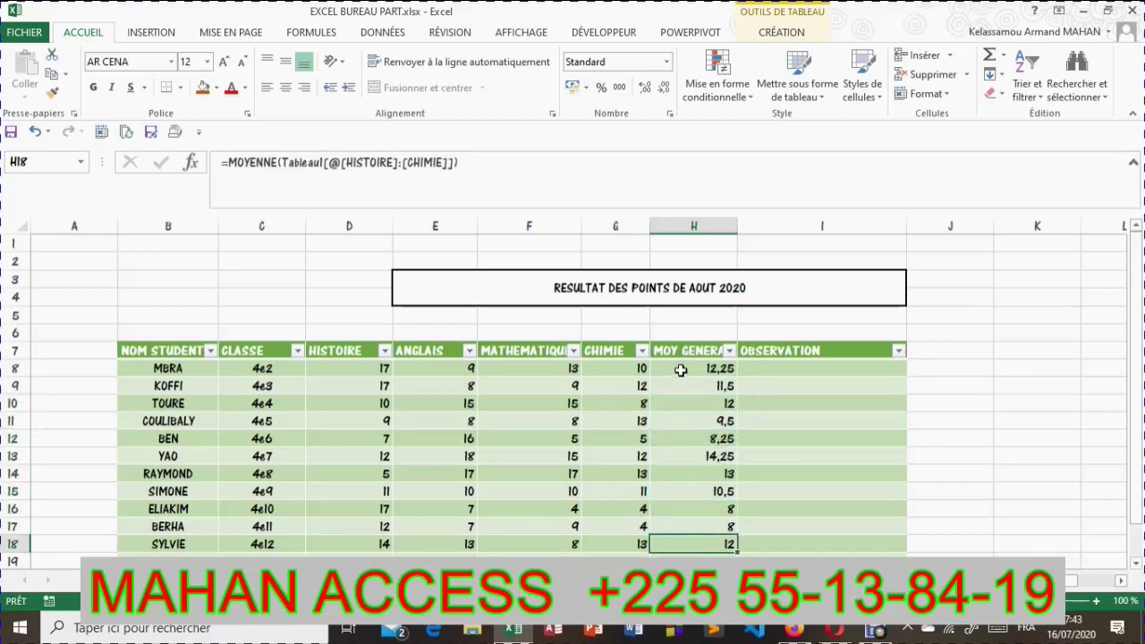
# Insert a text box in the empty area beside the table, across columns J to M and rows 5 to 8.
pyautogui.click(763, 368)
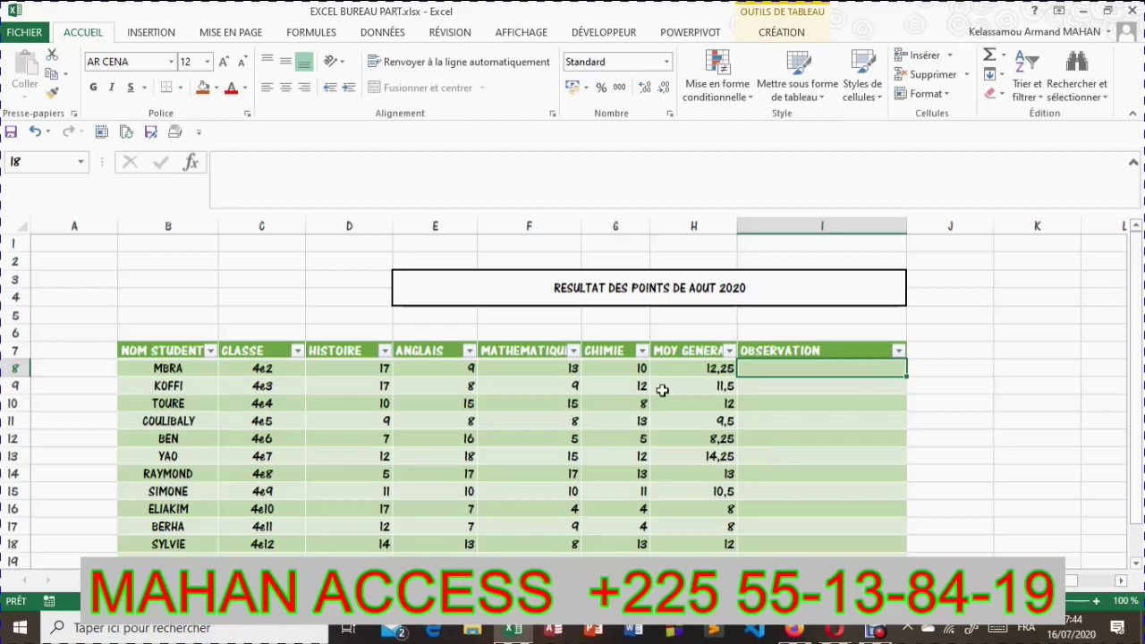
pyautogui.click(151, 33)
pyautogui.click(1008, 85)
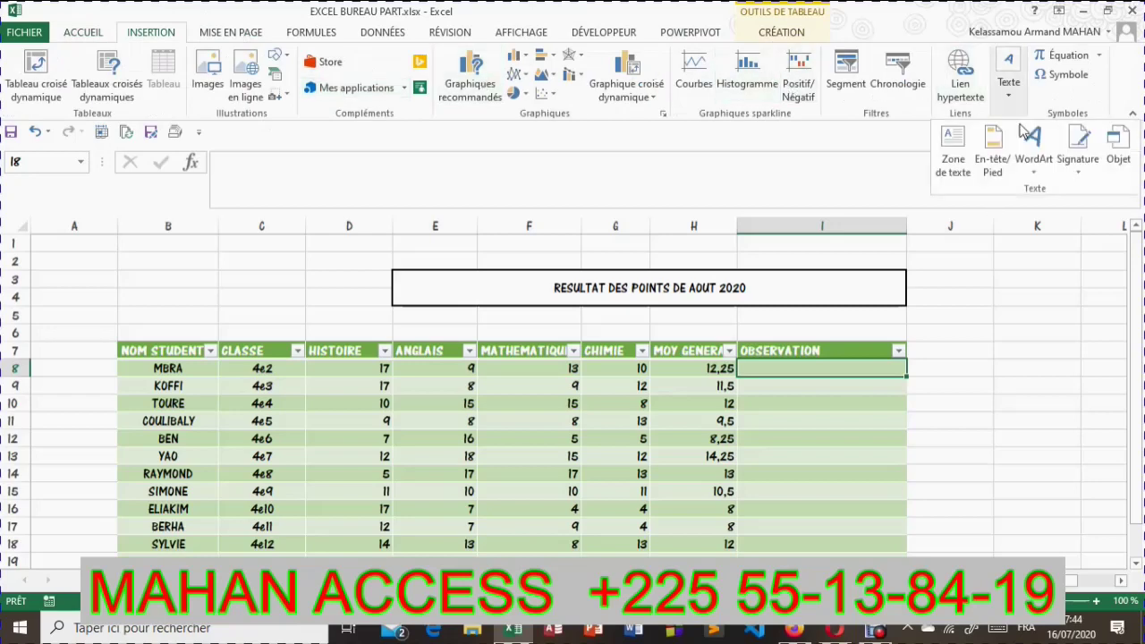
pyautogui.click(954, 149)
pyautogui.moveTo(945, 310)
pyautogui.mouseDown()
pyautogui.moveTo(1079, 363)
pyautogui.moveTo(1117, 439)
pyautogui.moveTo(921, 406)
pyautogui.moveTo(600, 385)
pyautogui.mouseUp()
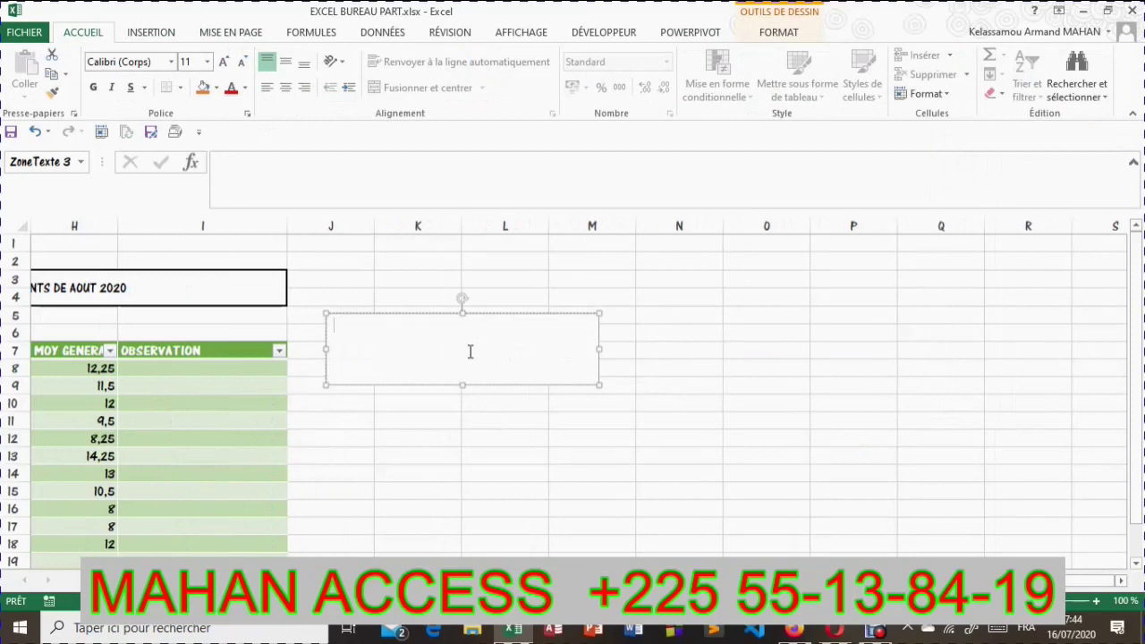
# Enter "=< 10 : TRAVAILLEZ ENCORE SVP" as the first line of the text box.
pyautogui.write('>')
pyautogui.press('BackSpace')
pyautogui.write('<')
pyautogui.press('BackSpace')
pyautogui.write('+')
pyautogui.write('=')
pyautogui.write('<')
pyautogui.write(' 10')
pyautogui.write(' :')
pyautogui.write(' TRAVAILL')
pyautogui.write('EZ ENCORE ')
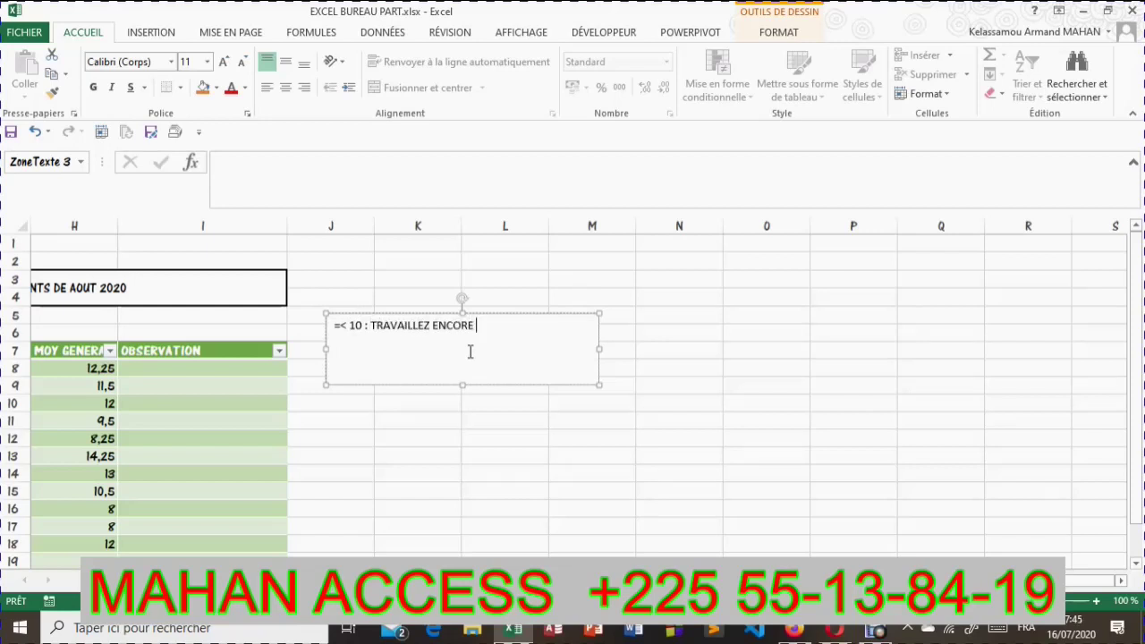
pyautogui.write('SVP')
# Move the text box over the OBSERVATION column and add the line ">10: MERCI VOTRE COURAGE" below the first rule.
pyautogui.click(1095, 602)
pyautogui.click(1095, 601)
pyautogui.click(1096, 602)
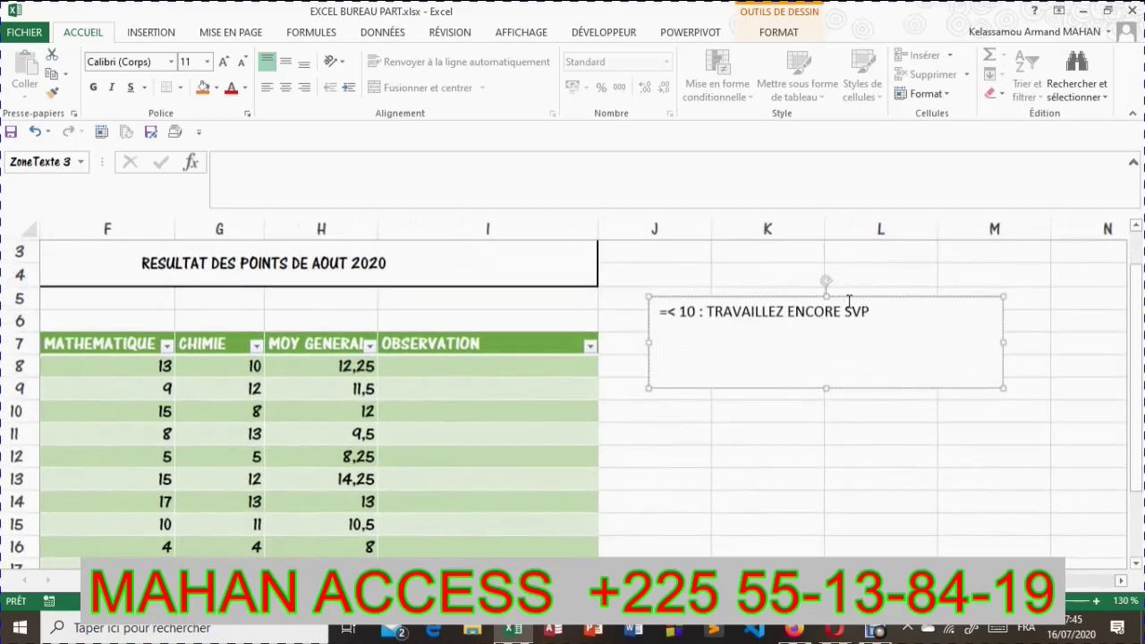
pyautogui.moveTo(859, 301); pyautogui.dragTo(607, 375)
pyautogui.click(637, 390)
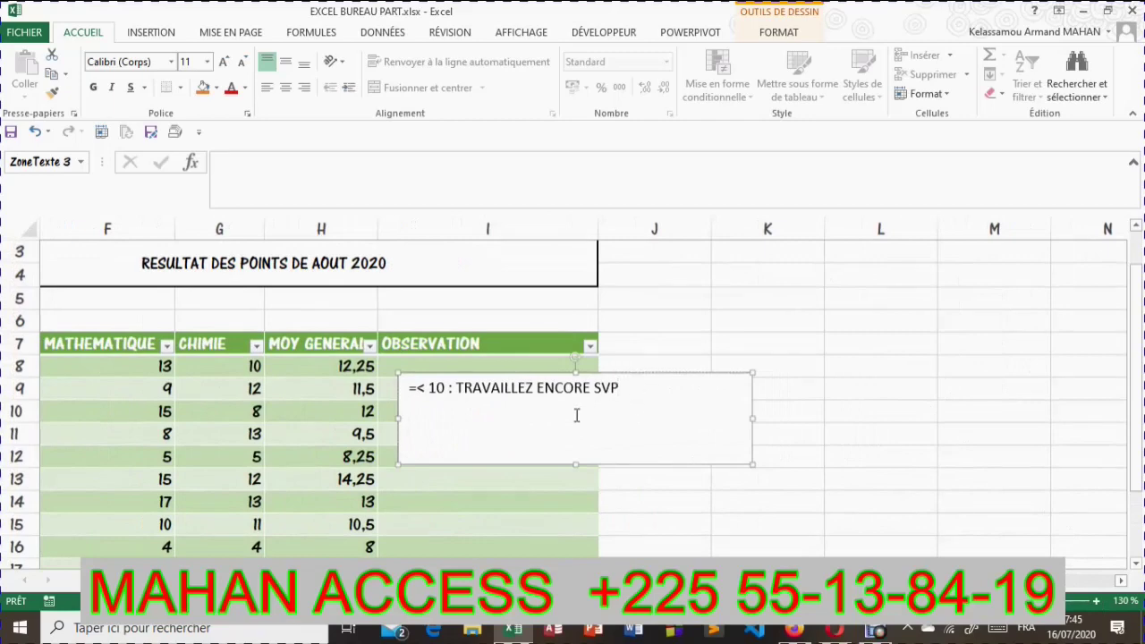
pyautogui.write('=>10')
pyautogui.press('Left')
pyautogui.press('BackSpace')
pyautogui.click(459, 431)
pyautogui.write(': MERCI VOTRE')
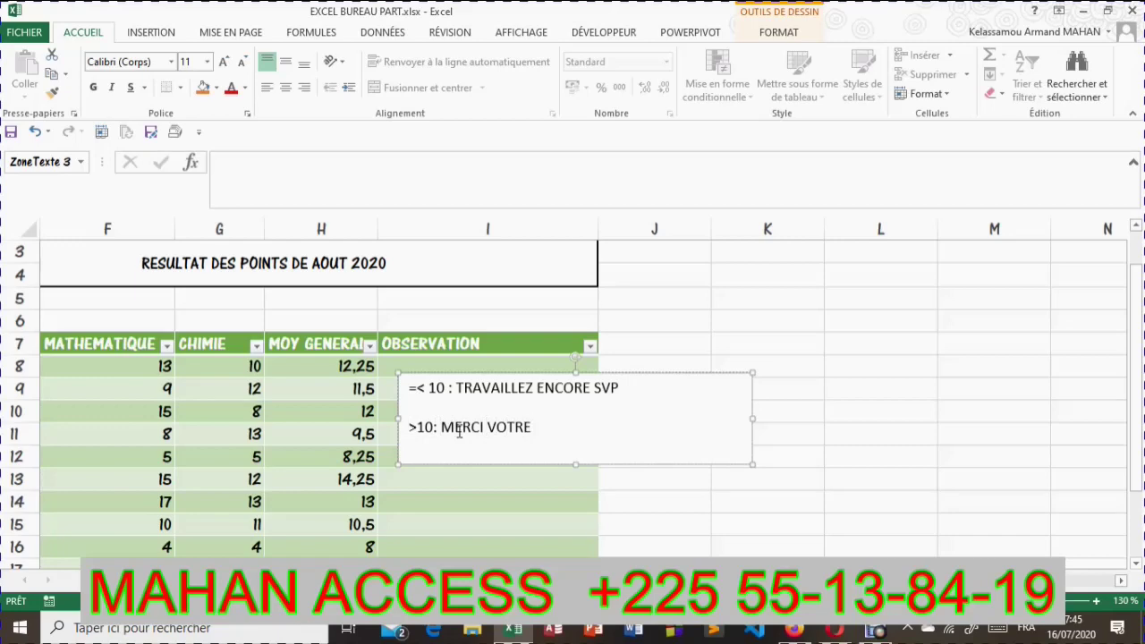
pyautogui.write(' COURAGE')
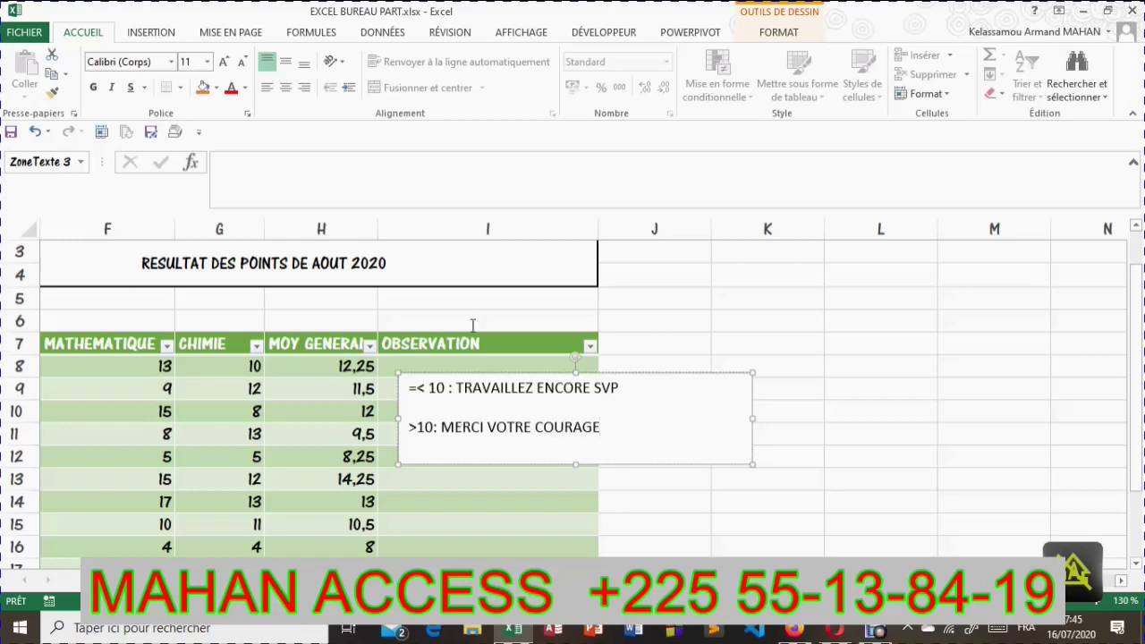
# Reword the second rule in the text box as ">10: MERCI POUR VOTRE TRAVAIL".
pyautogui.click(534, 428)
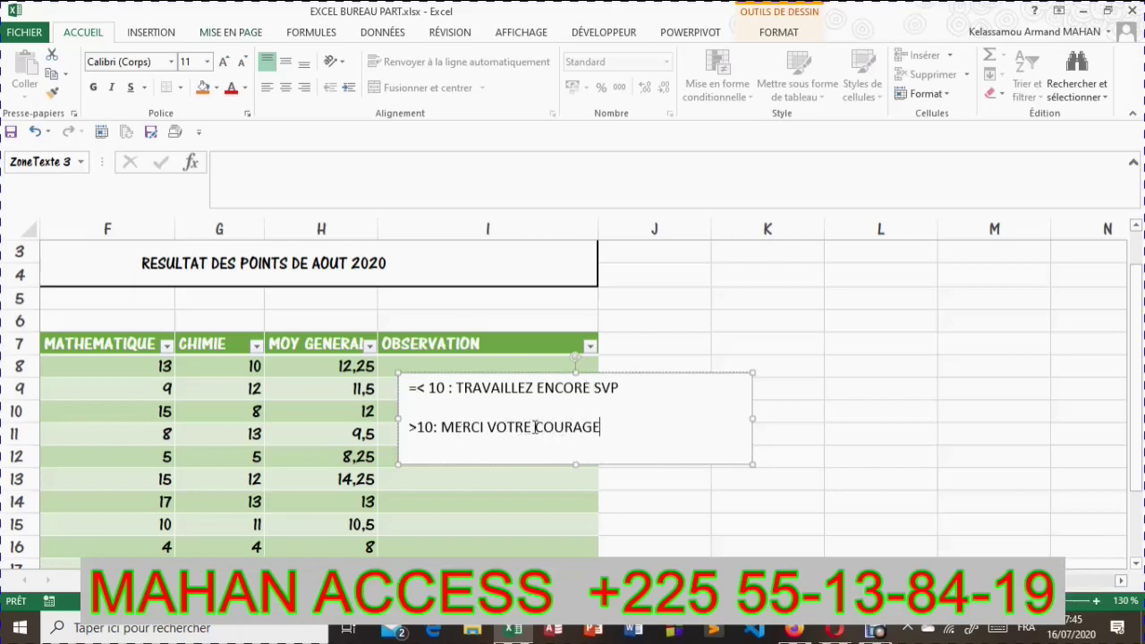
pyautogui.click(610, 430)
pyautogui.press('BackSpace')
pyautogui.press('BackSpace')
pyautogui.press('BackSpace')
pyautogui.press('BackSpace')
pyautogui.press('BackSpace')
pyautogui.press('BackSpace')
pyautogui.press('BackSpace')
pyautogui.press('BackSpace')
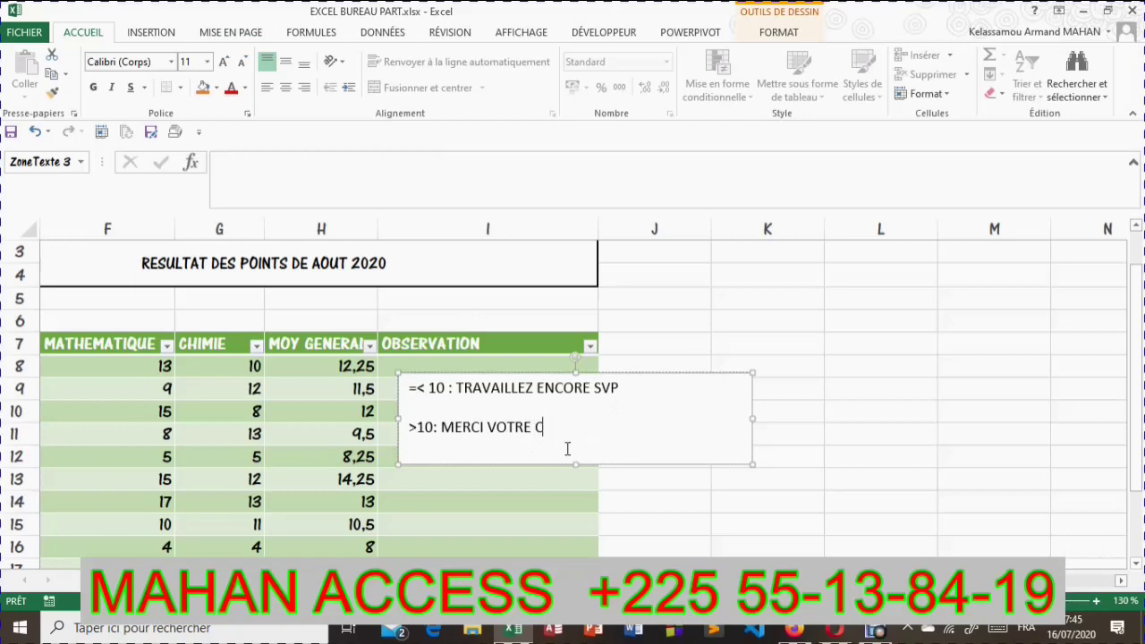
pyautogui.write('TRAVAIL')
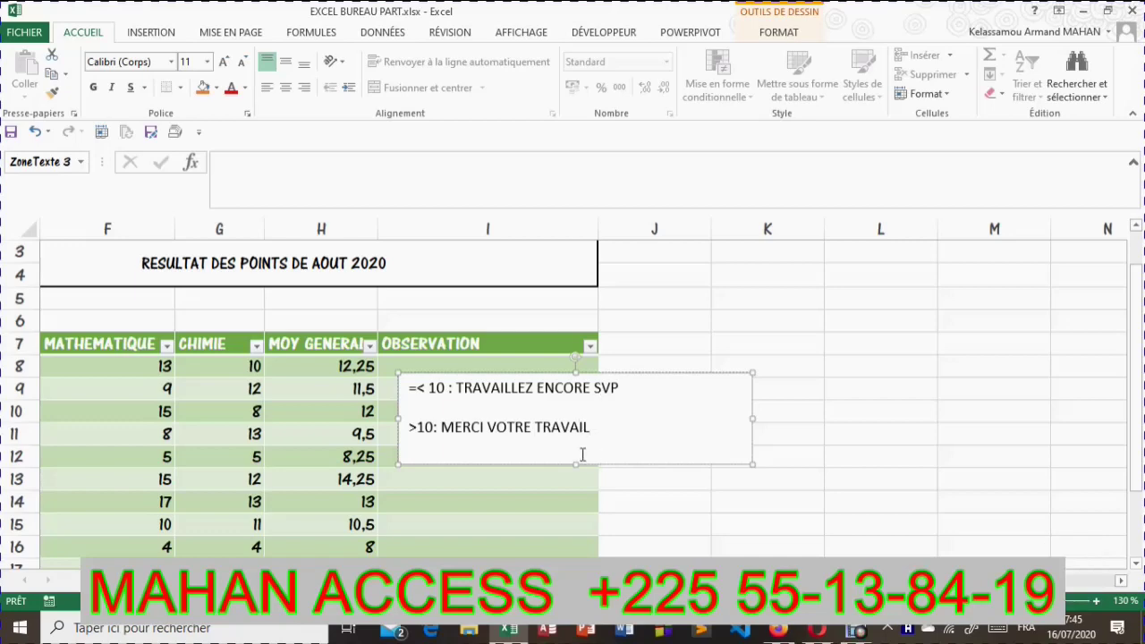
pyautogui.click(491, 430)
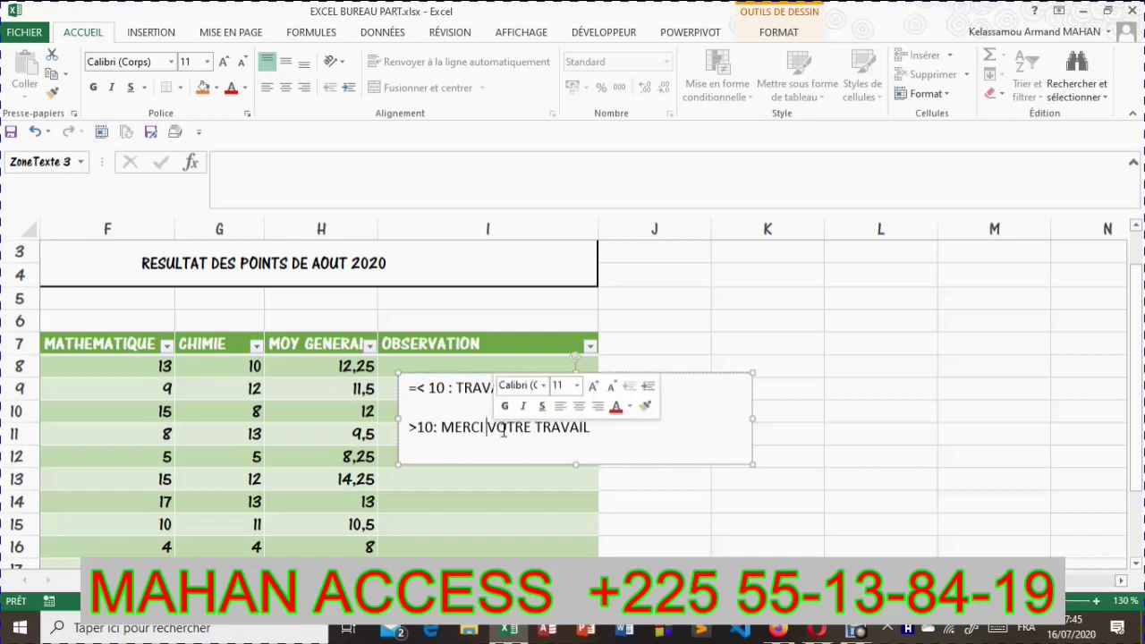
pyautogui.write('POUR')
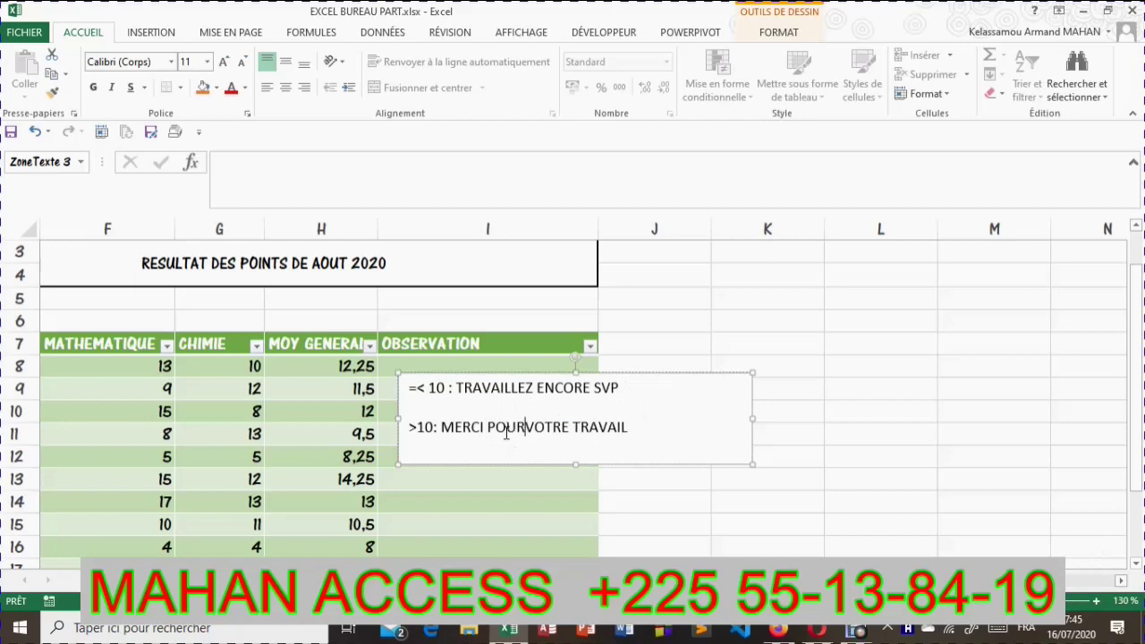
pyautogui.click(647, 435)
# Move the text box above the table, over columns C to F beside the RESULTAT DES POINTS DE AOUT 2020 title.
pyautogui.moveTo(652, 379); pyautogui.dragTo(715, 263)
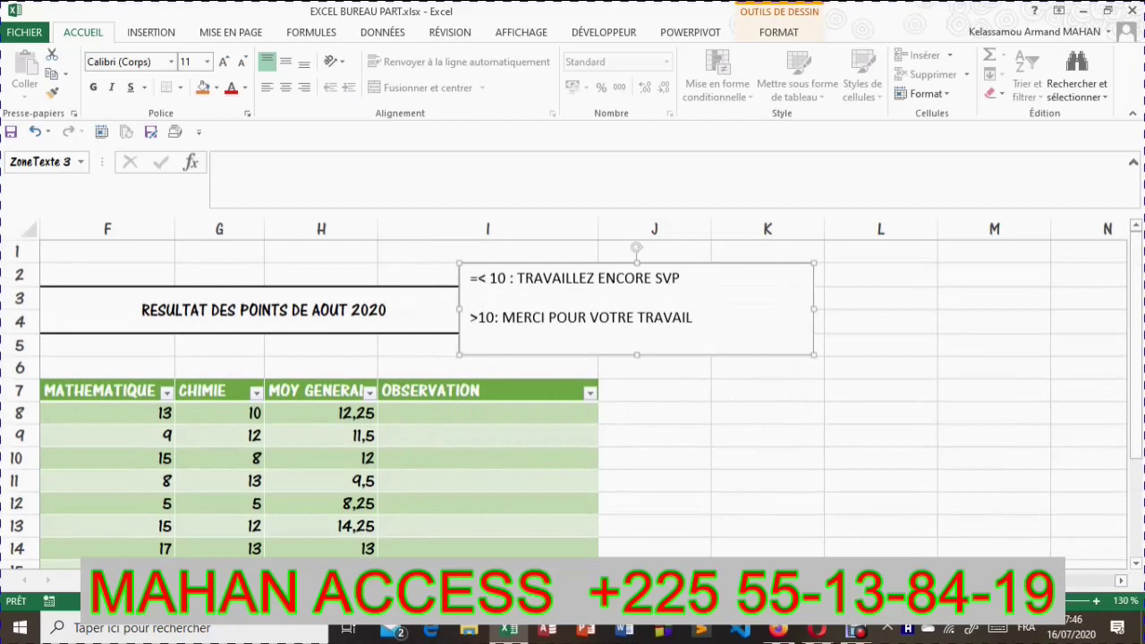
pyautogui.moveTo(968, 580); pyautogui.dragTo(934, 580)
pyautogui.hscroll(-1, 572, 394)
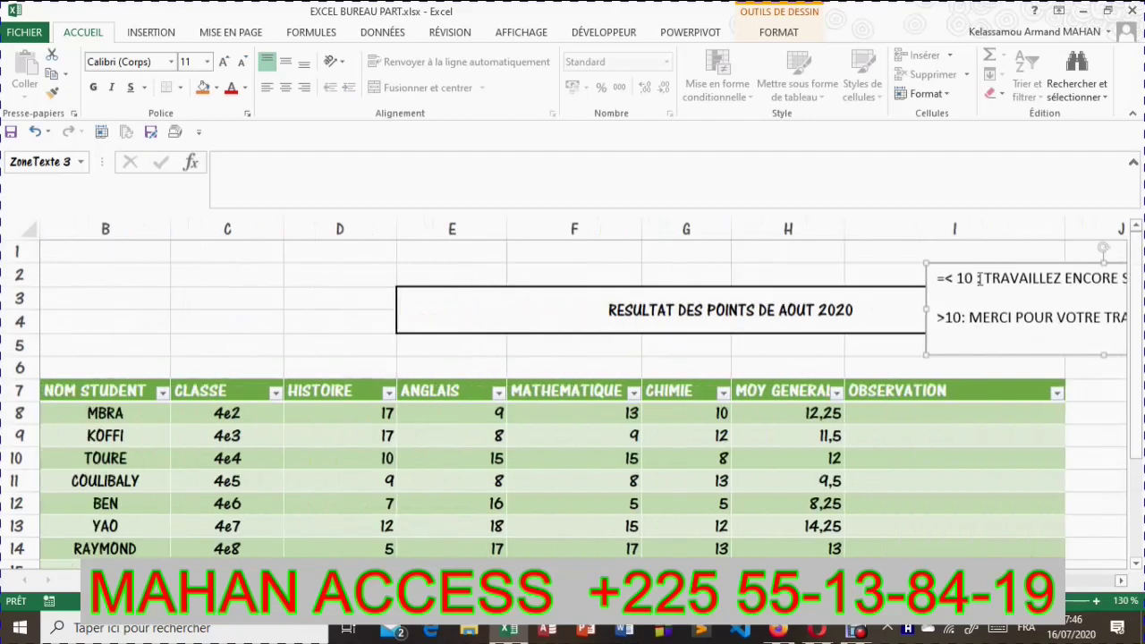
pyautogui.moveTo(996, 263); pyautogui.dragTo(302, 306)
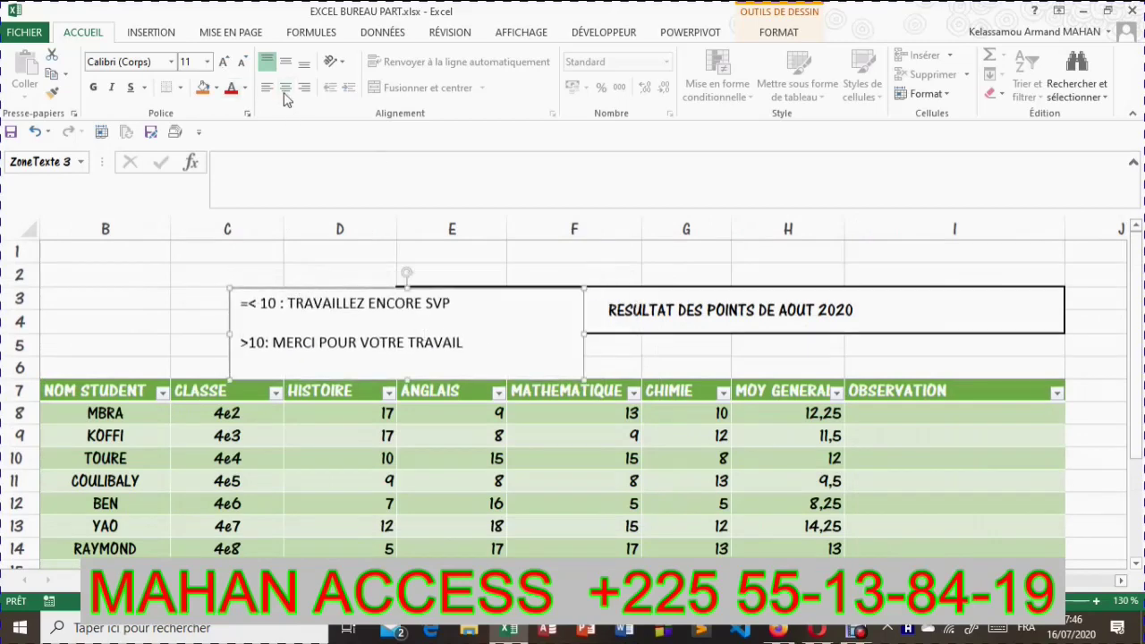
# Format the text box with an orange fill and bold Trebuchet MS text, and shift it up to start at row 2.
pyautogui.click(203, 88)
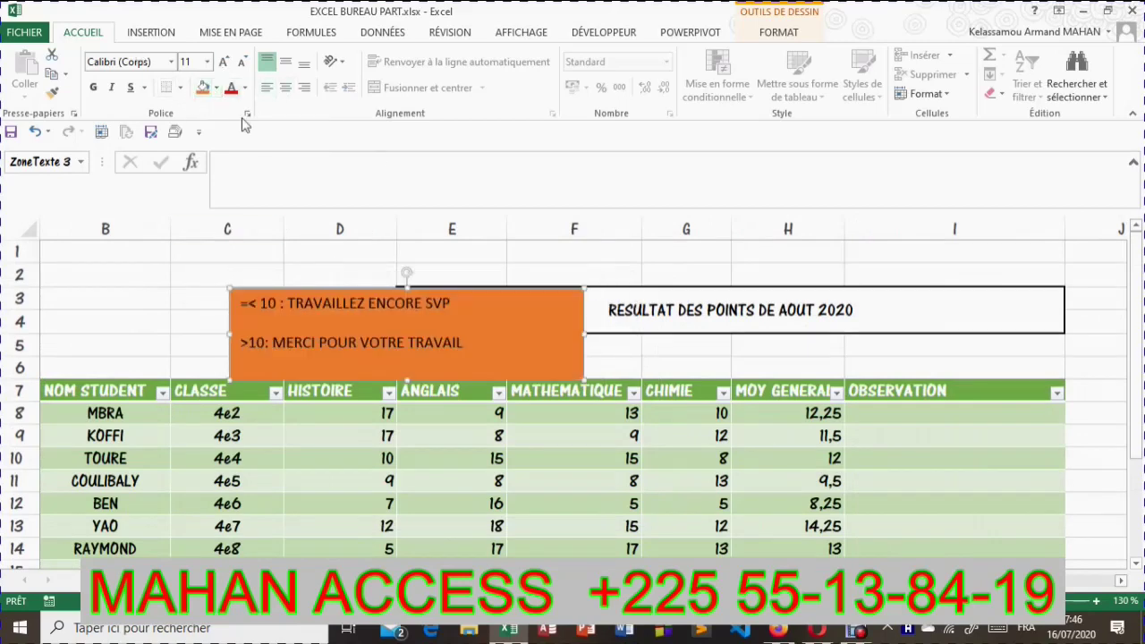
pyautogui.hotkey('ctrl', 'a')
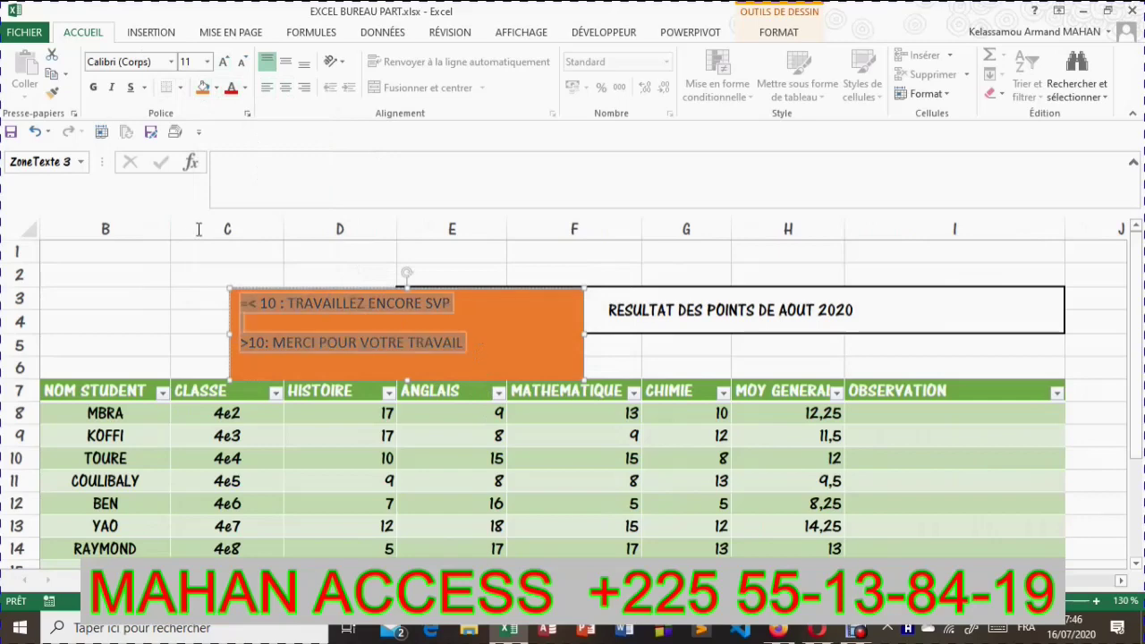
pyautogui.hotkey('ctrl', 'g')
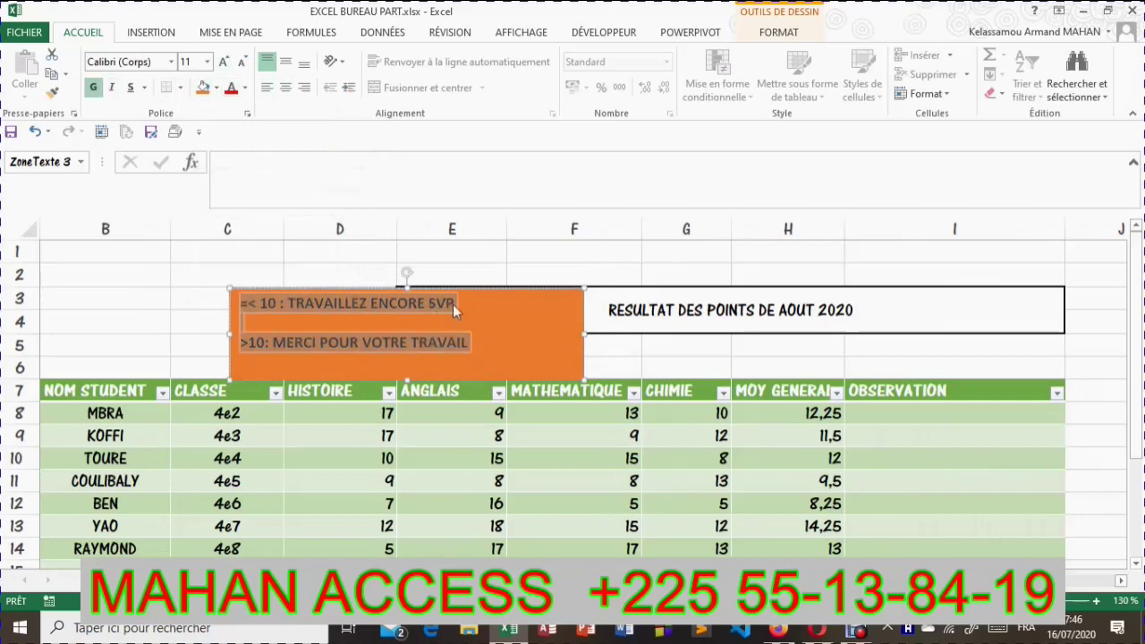
pyautogui.click(105, 64)
pyautogui.write('Trebuchet MS')
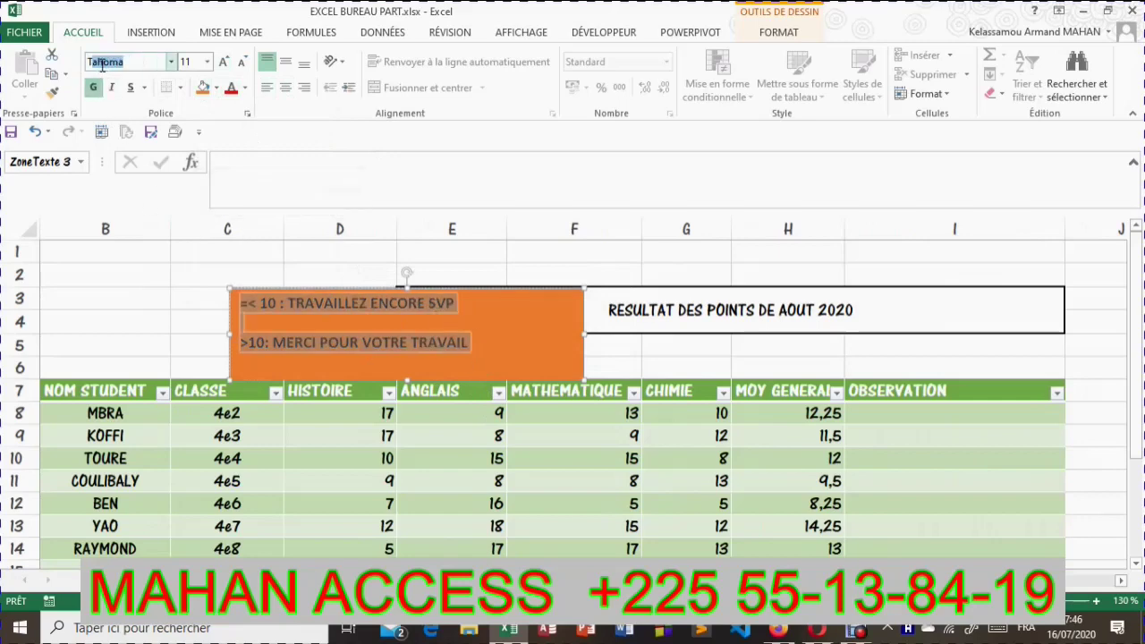
pyautogui.press('Return')
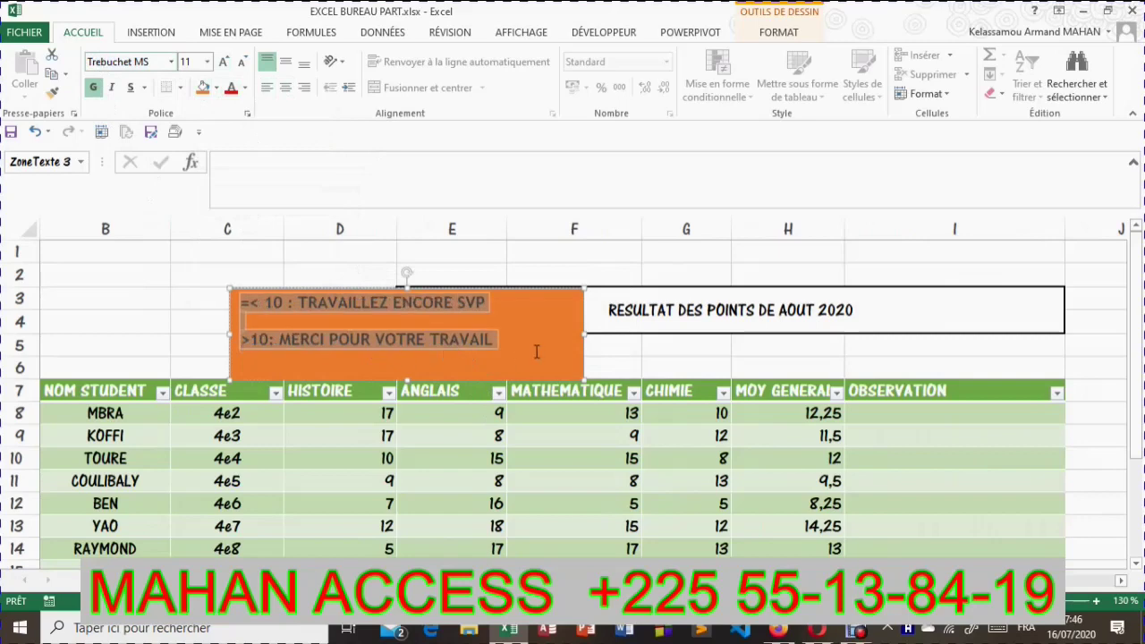
pyautogui.click(536, 351)
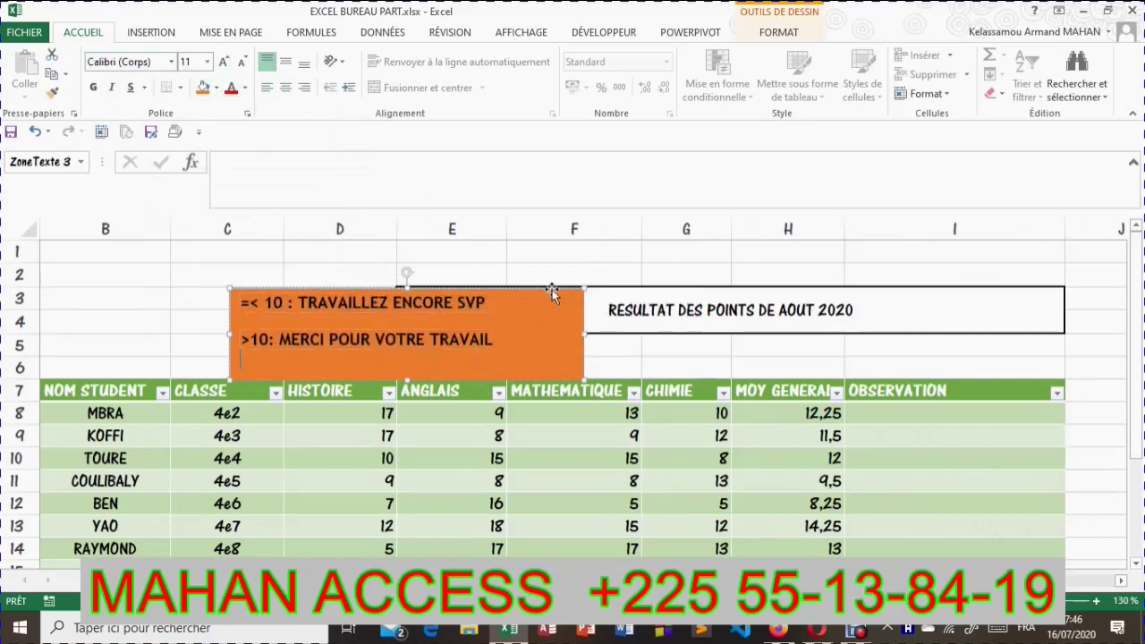
pyautogui.moveTo(551, 292); pyautogui.dragTo(534, 264)
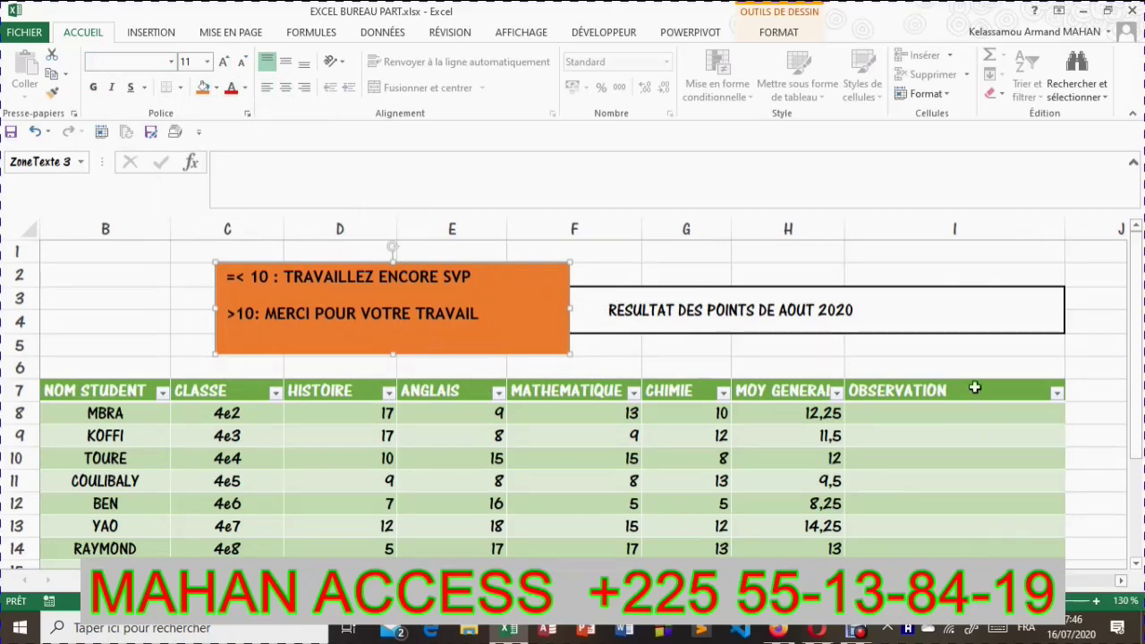
pyautogui.click(881, 418)
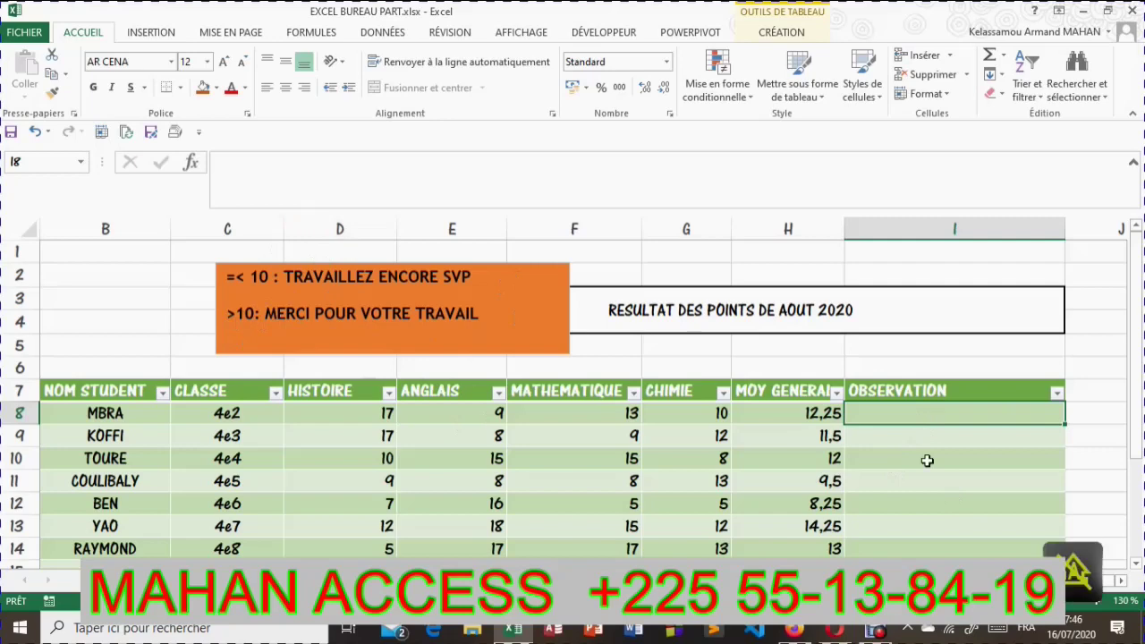
pyautogui.write('=')
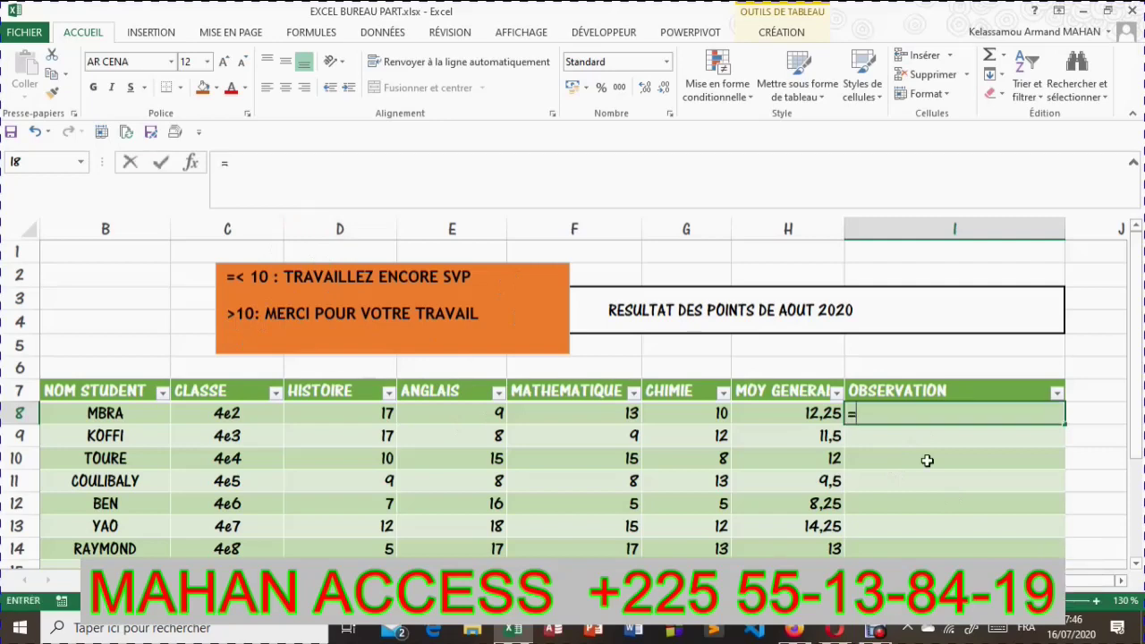
pyautogui.write('SI')
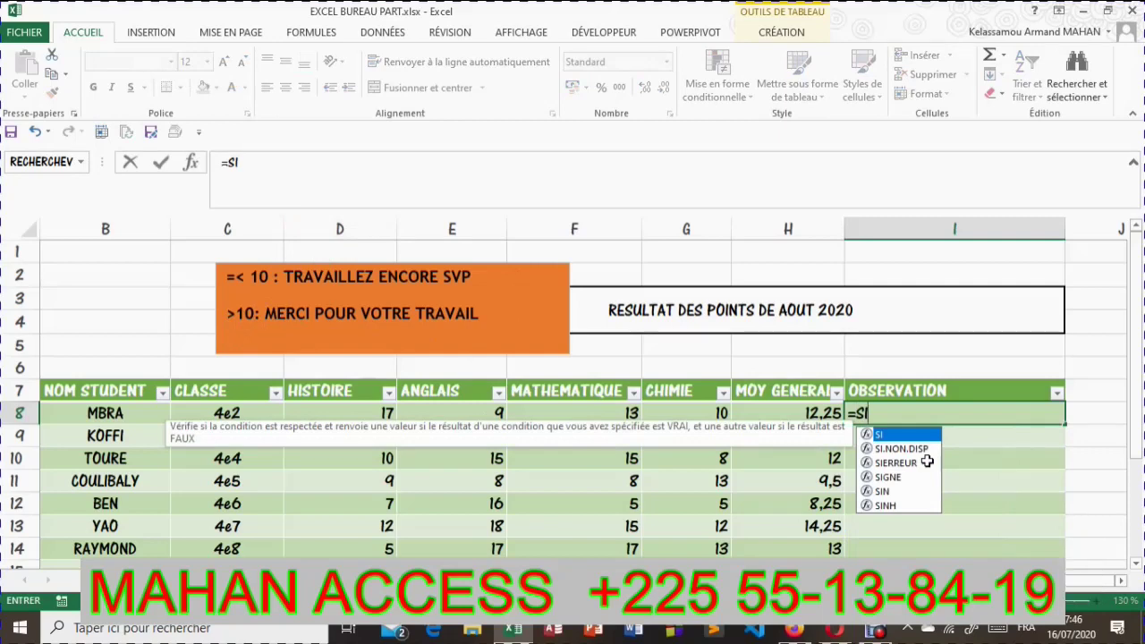
pyautogui.write('(')
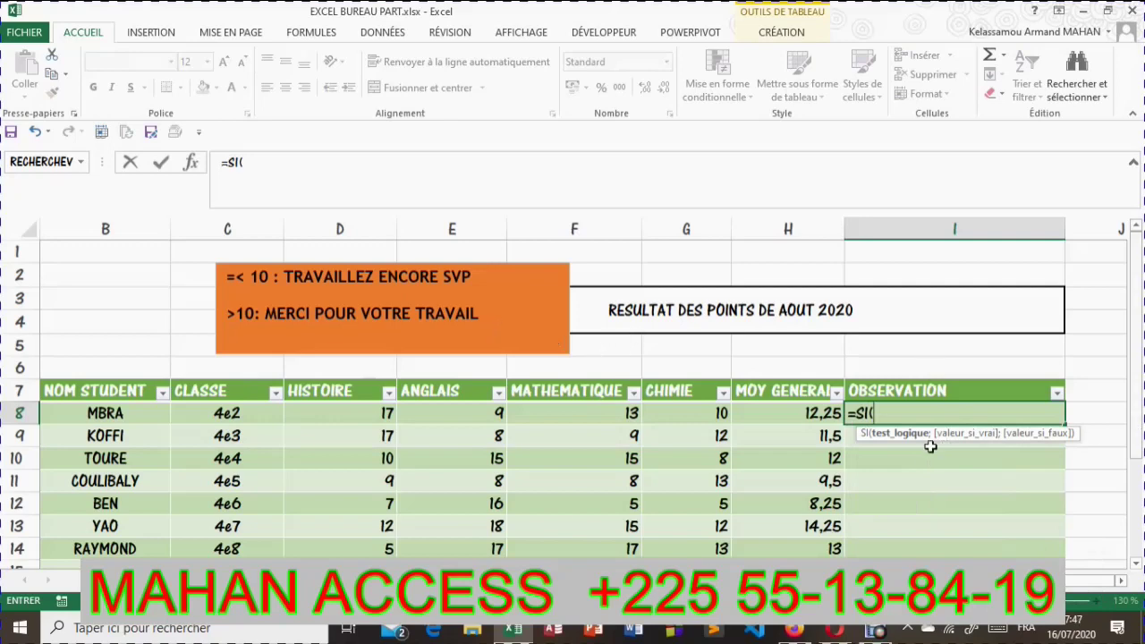
pyautogui.click(527, 340)
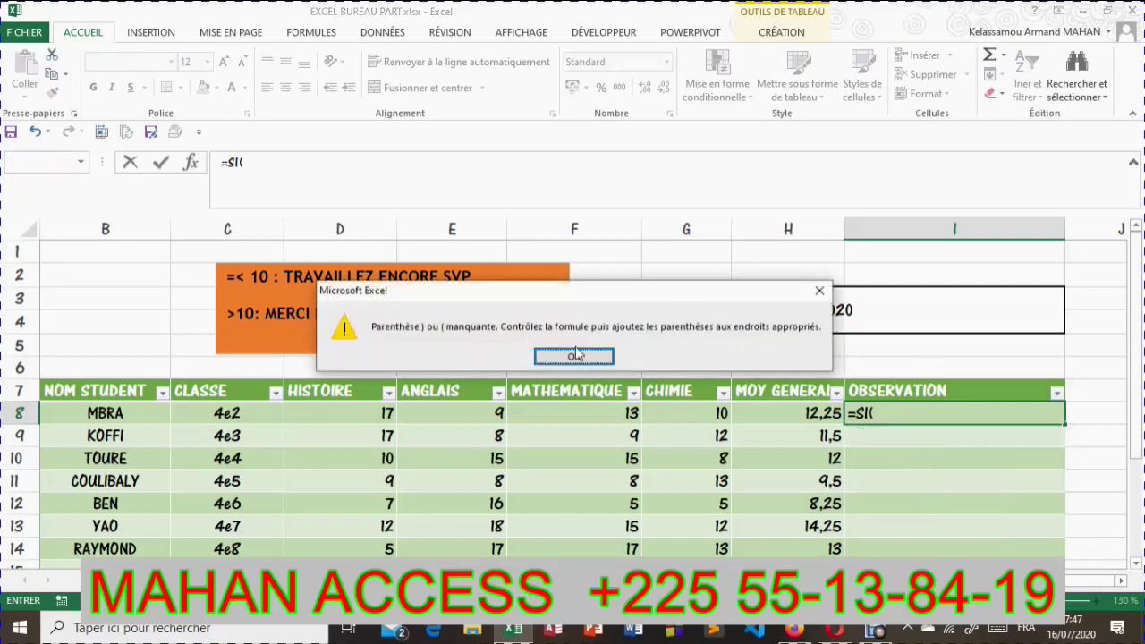
pyautogui.click(574, 356)
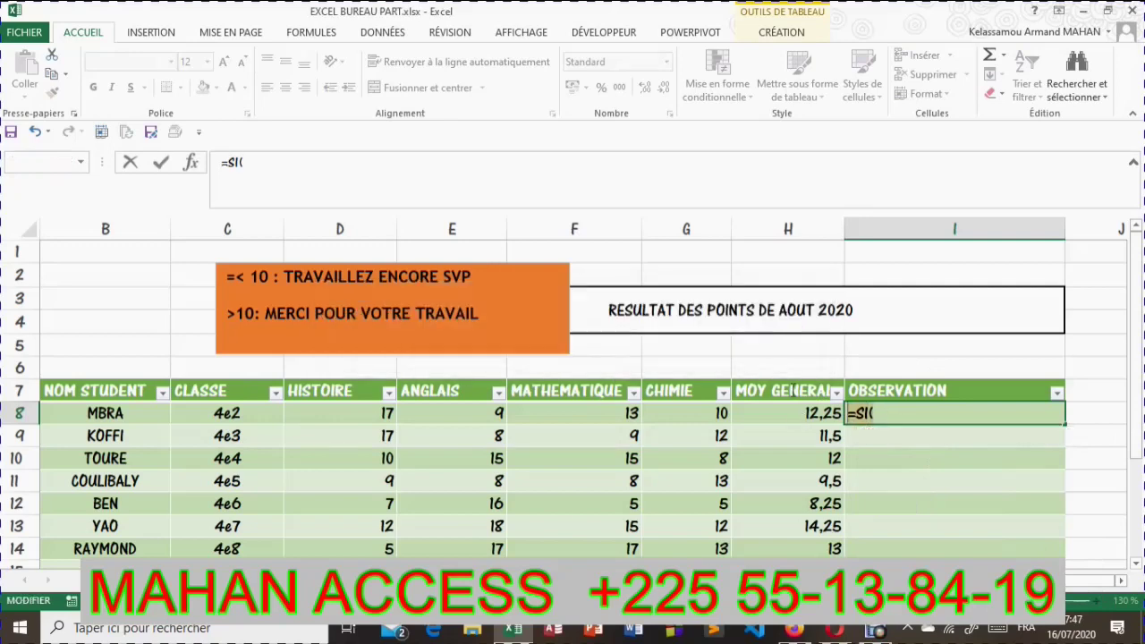
pyautogui.press('BackSpace')
# Enlarge the orange text box down to row 11 and slightly wider into column F.
pyautogui.click(482, 330)
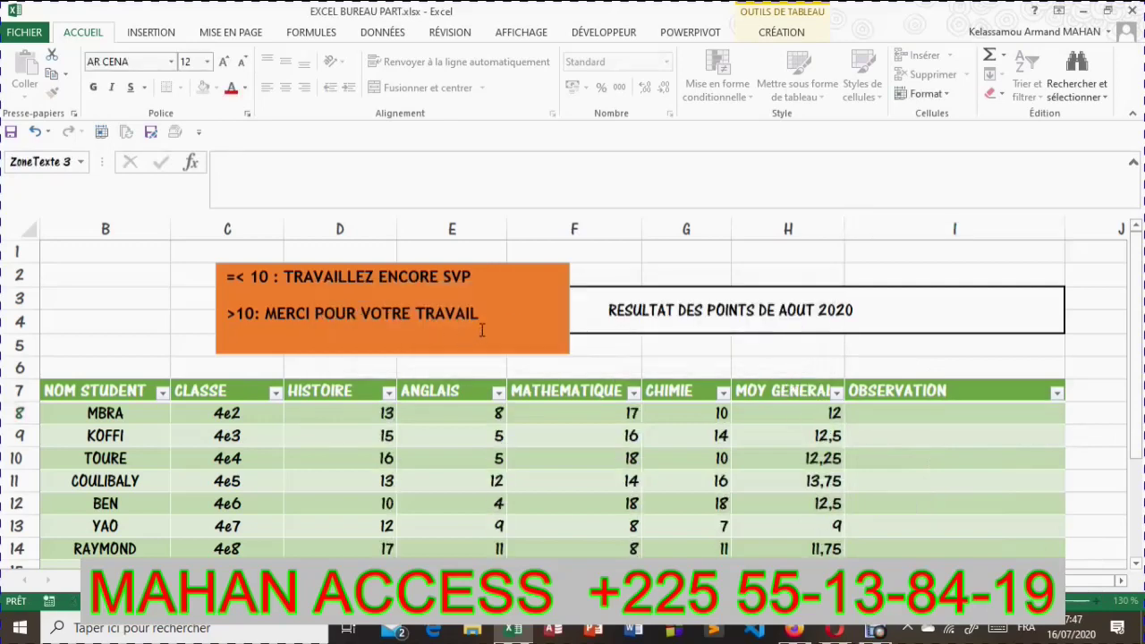
pyautogui.click(482, 330)
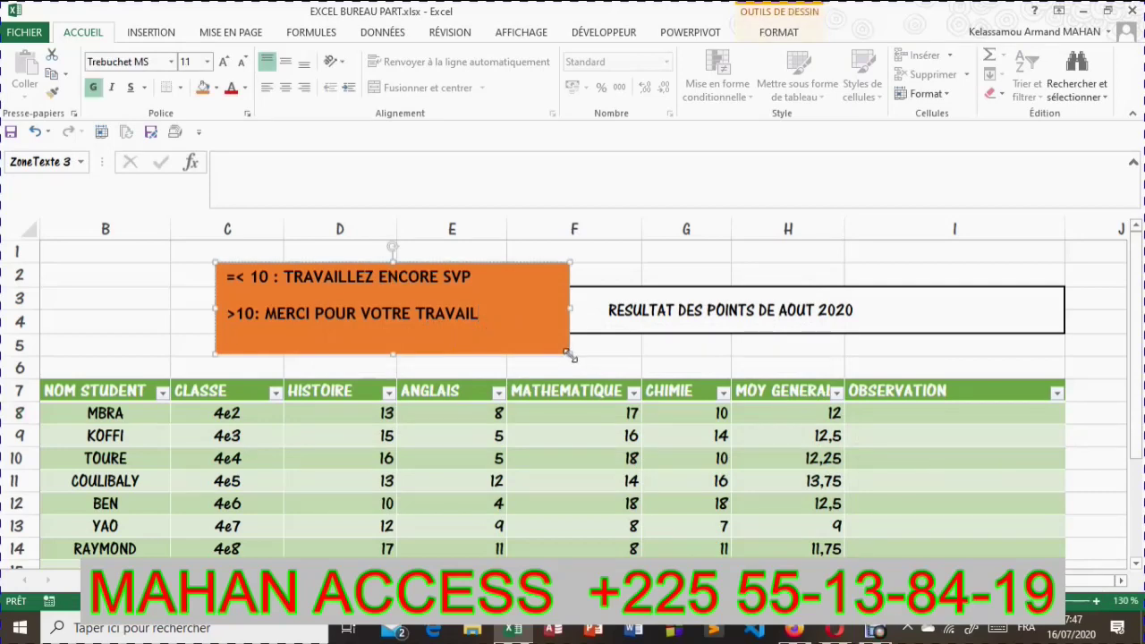
pyautogui.moveTo(571, 356); pyautogui.dragTo(623, 496)
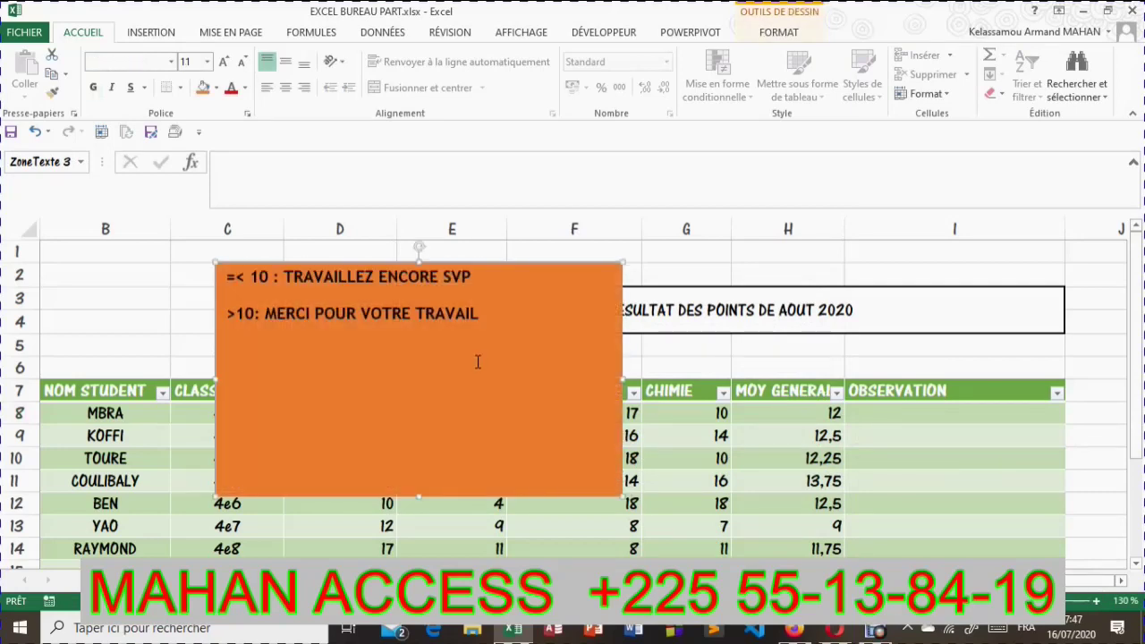
# Add the lines FONCTION =SI EN EXCEL, TEST LOGIQUE:, VALEUR SI VRAI: and VALEUR SI FAUX: below the two rules, separated by blank lines.
pyautogui.click(478, 361)
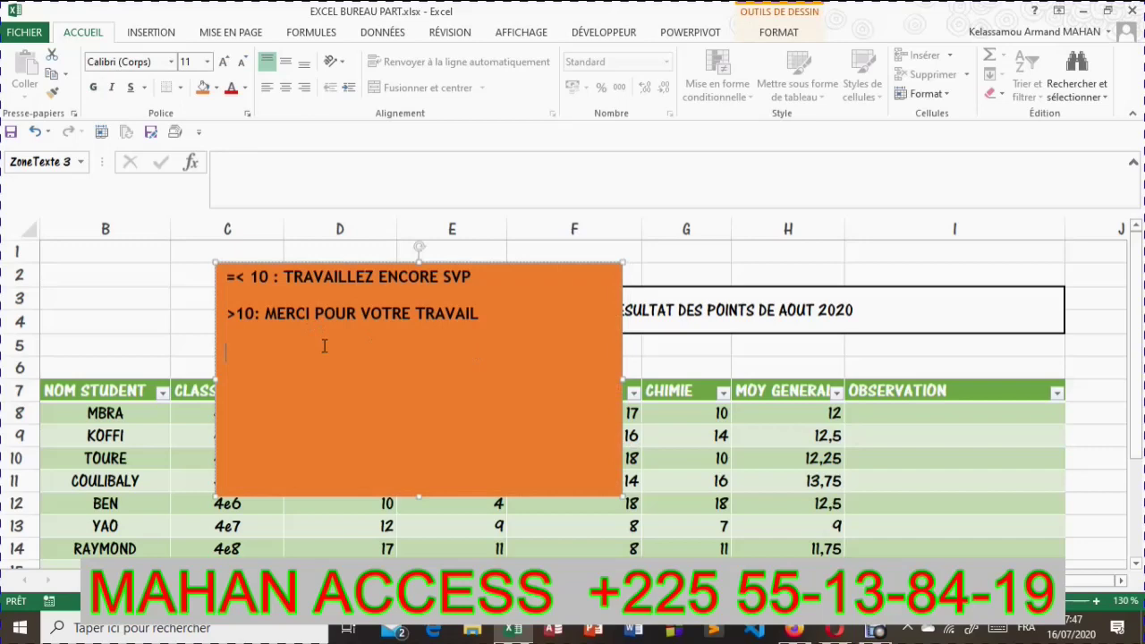
pyautogui.write('FONCTION =SI EN EXCEL')
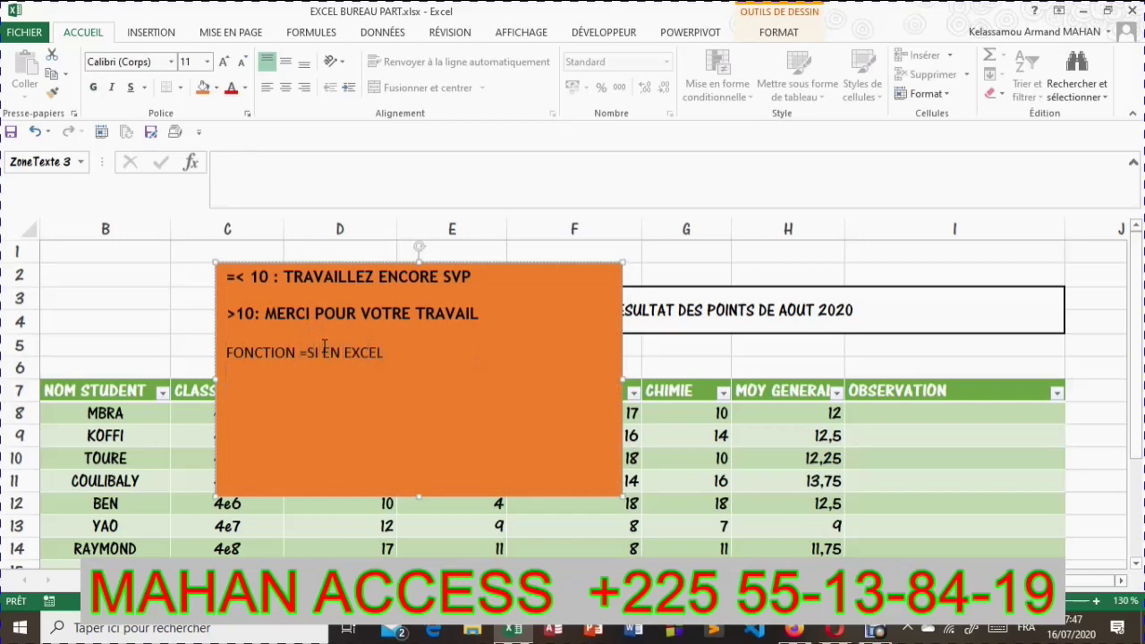
pyautogui.press('Return')
pyautogui.press('Return')
pyautogui.write('TEST LOGIQUE')
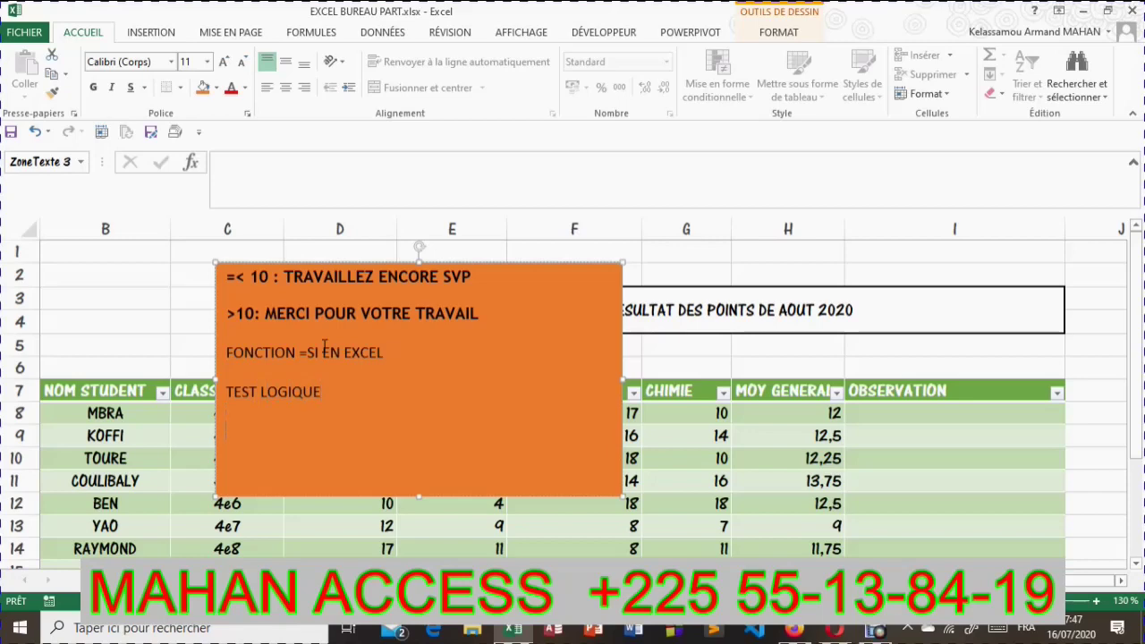
pyautogui.write('VALEUR SI VRAI ')
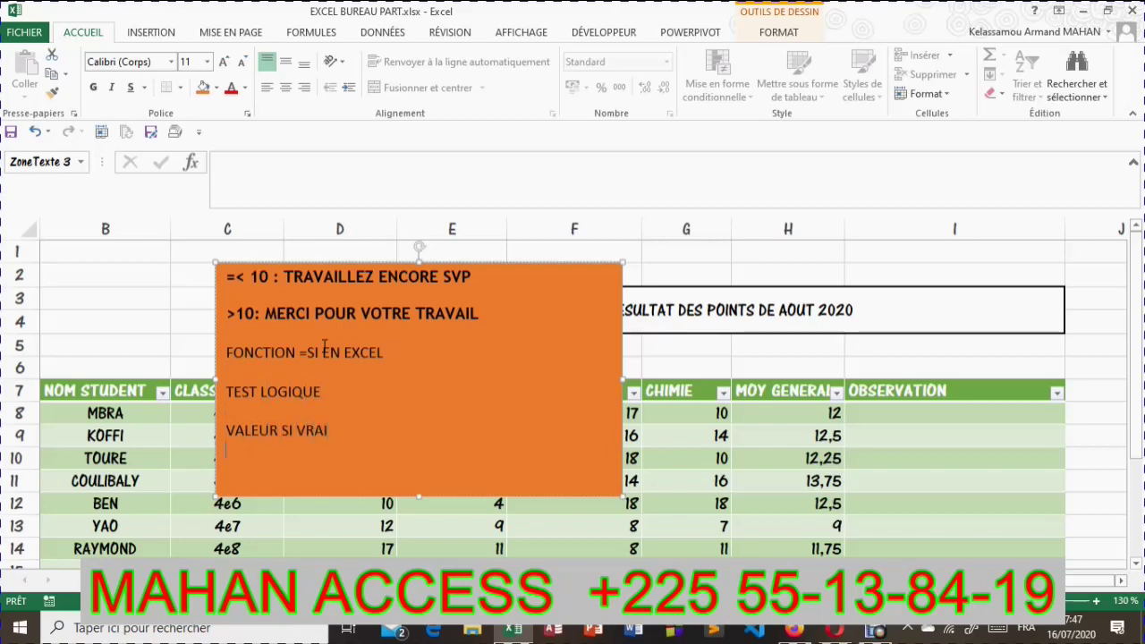
pyautogui.write('VALEUR SI FAUX')
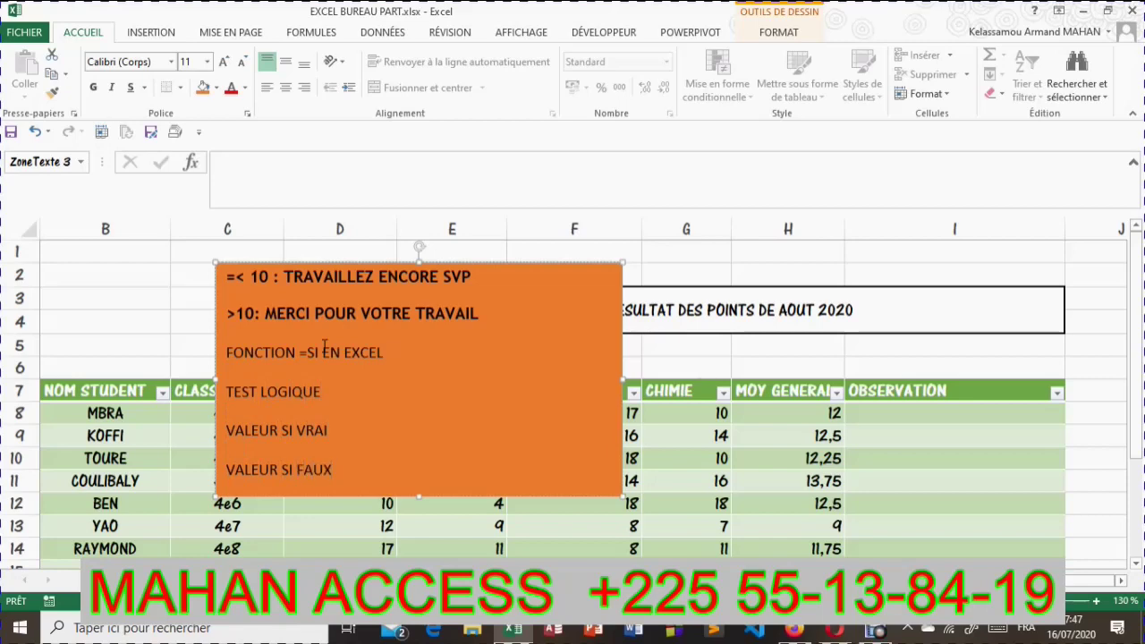
pyautogui.write(':')
pyautogui.click(347, 435)
# Make the TEST LOGIQUE:, VALEUR SI VRAI: and VALEUR SI FAUX: labels bold and underlined.
pyautogui.moveTo(340, 471); pyautogui.dragTo(245, 365)
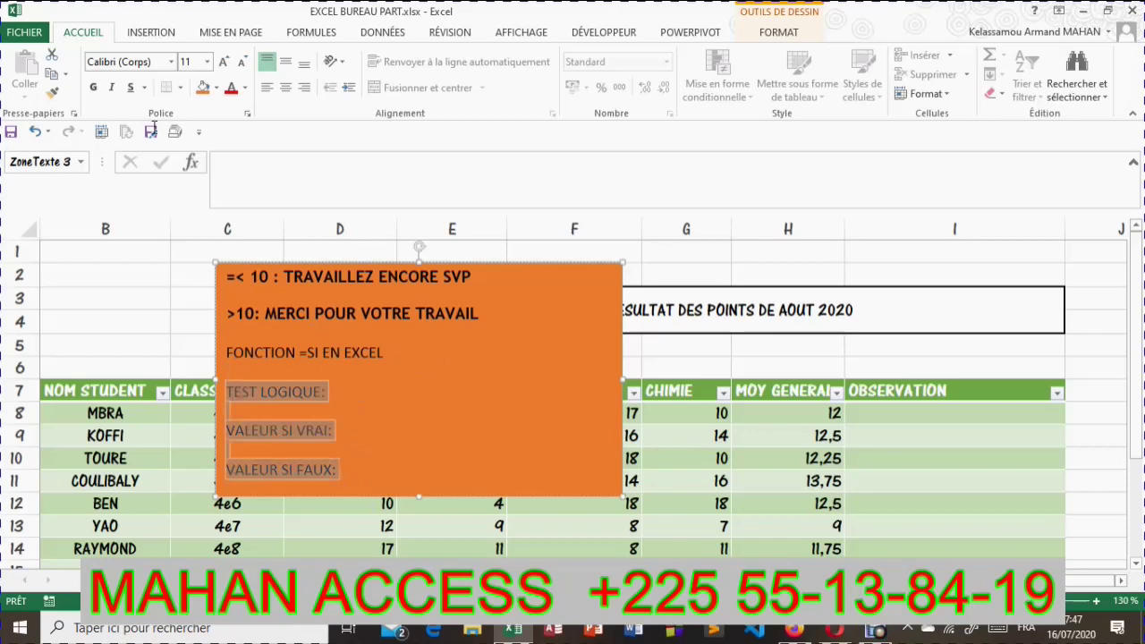
pyautogui.click(93, 88)
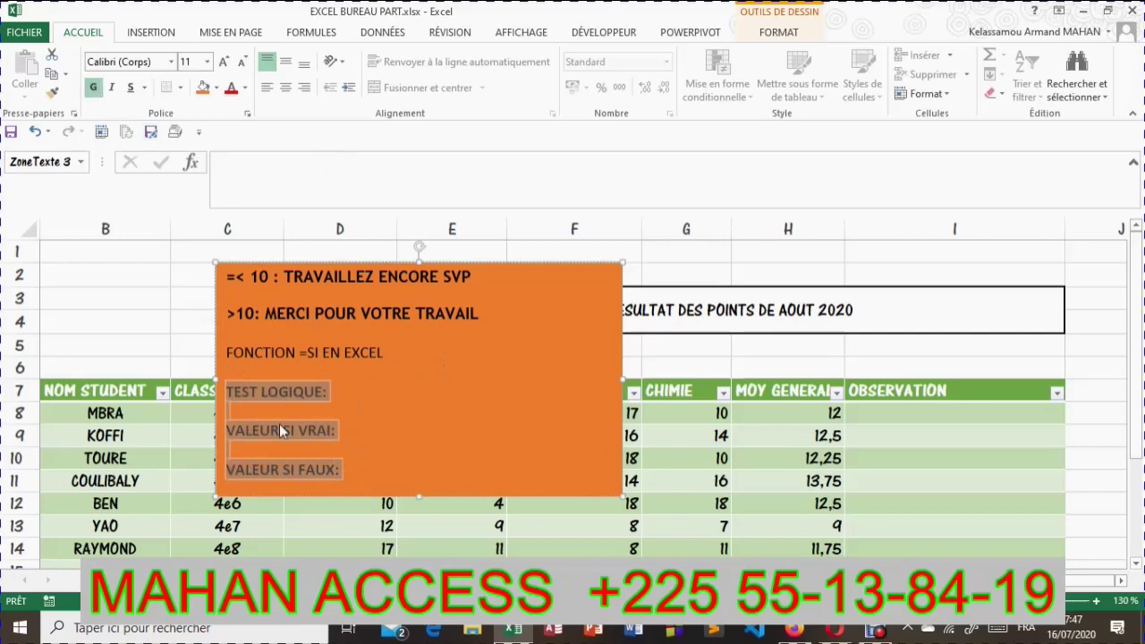
pyautogui.click(131, 87)
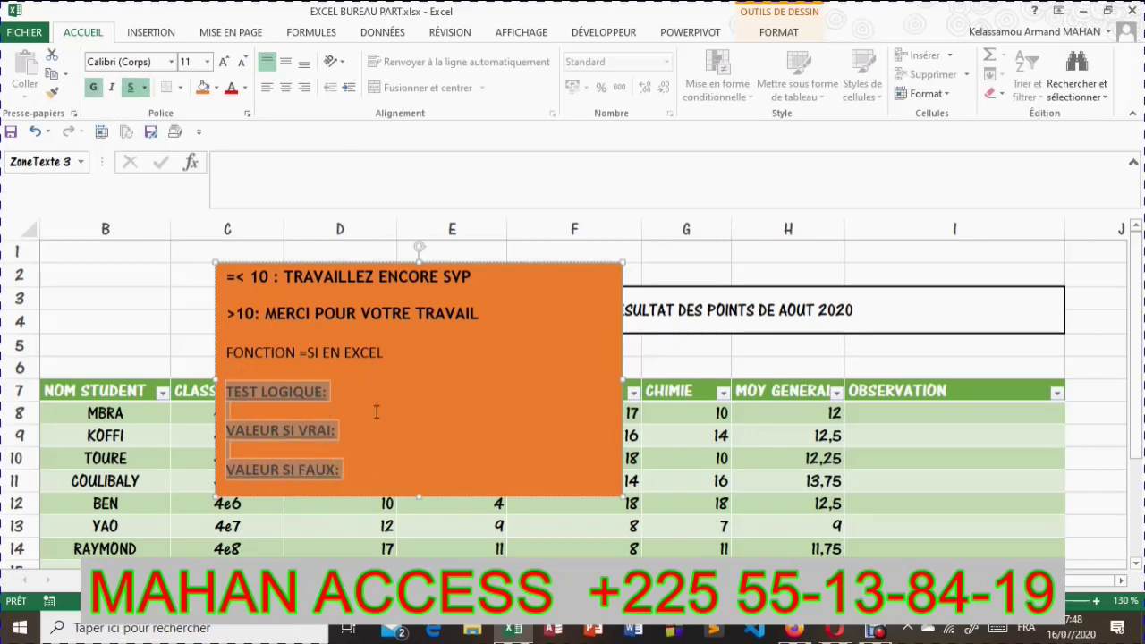
# Write =<10 OU >10 after TEST LOGIQUE: in bold without underline, with extra space after the label.
pyautogui.click(361, 384)
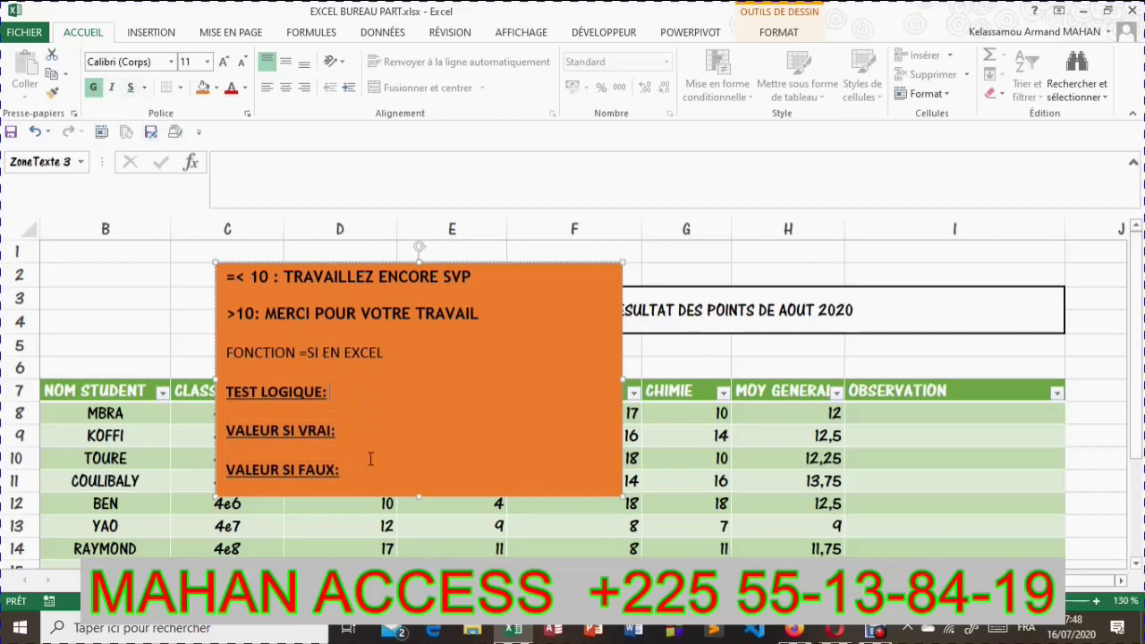
pyautogui.click(354, 436)
pyautogui.click(131, 87)
pyautogui.click(350, 398)
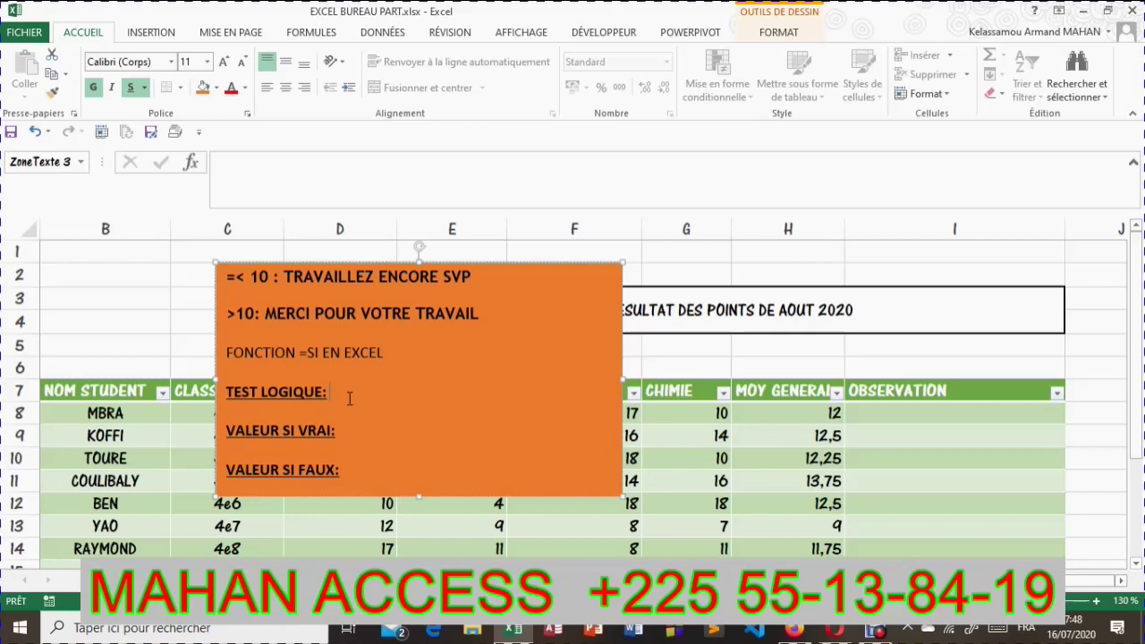
pyautogui.write('>')
pyautogui.press('BackSpace')
pyautogui.click(132, 88)
pyautogui.write('<=')
pyautogui.press('BackSpace')
pyautogui.press('BackSpace')
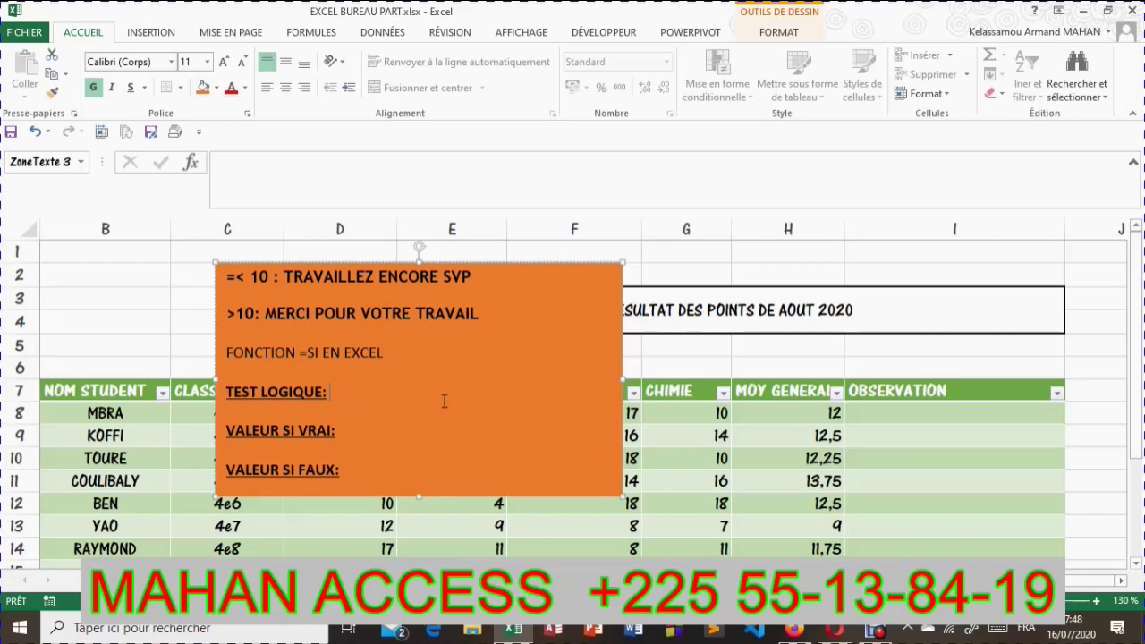
pyautogui.write('=>')
pyautogui.press('BackSpace')
pyautogui.write('<10 OU >10')
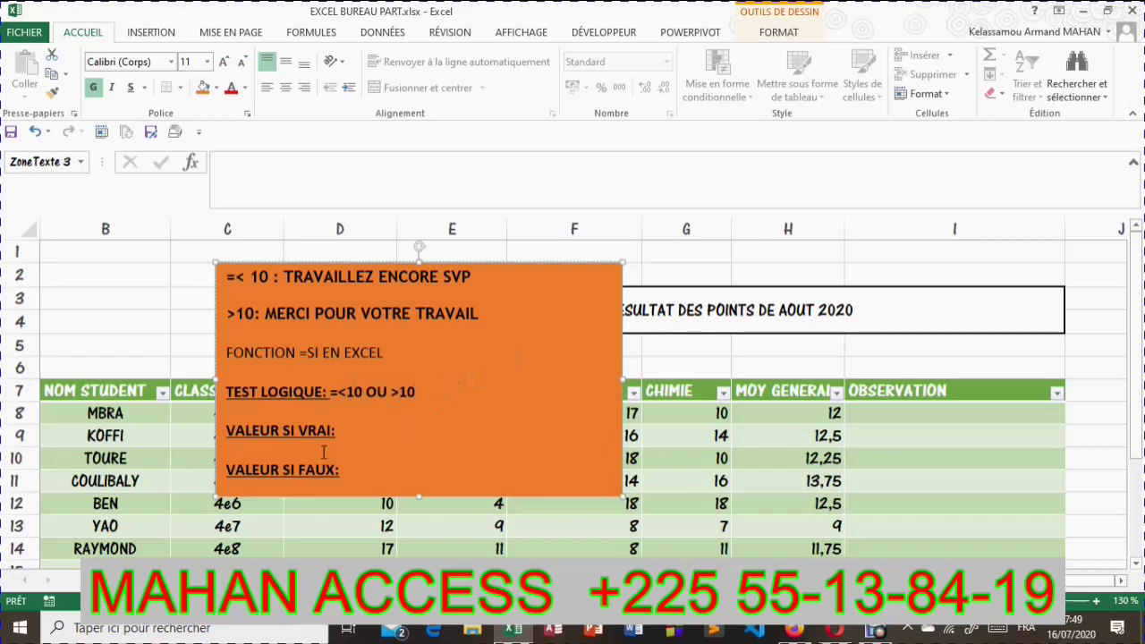
pyautogui.click(333, 392)
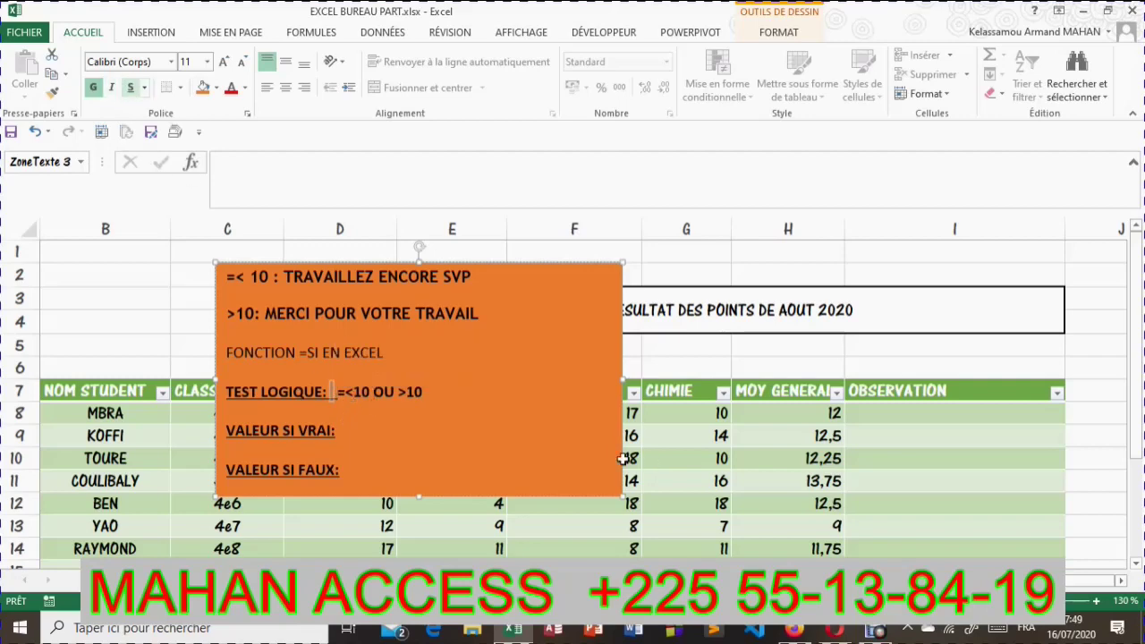
pyautogui.click(474, 396)
pyautogui.click(244, 277)
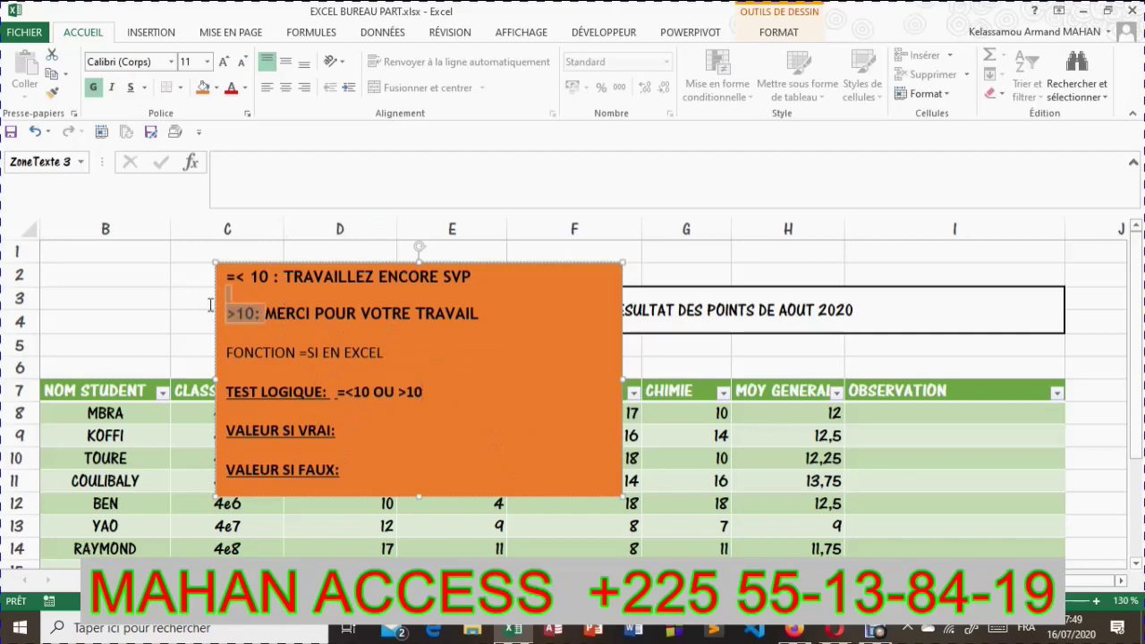
pyautogui.moveTo(259, 314); pyautogui.dragTo(226, 313)
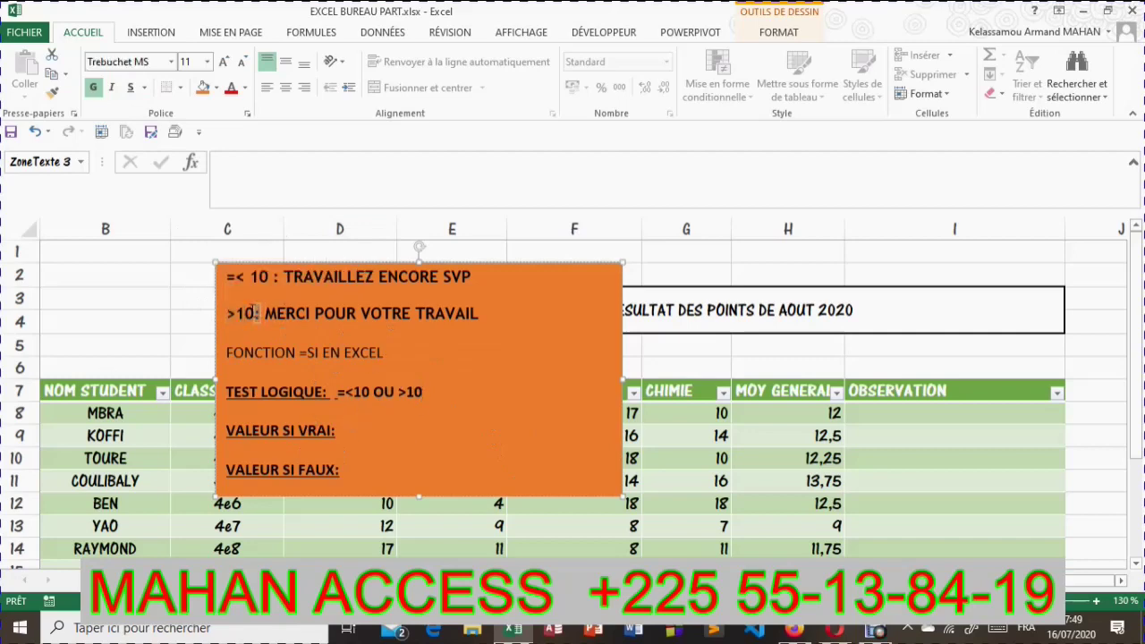
pyautogui.keyDown('shift'); pyautogui.click(223, 277); pyautogui.keyUp('shift')
pyautogui.click(275, 280)
pyautogui.moveTo(276, 280); pyautogui.dragTo(226, 277)
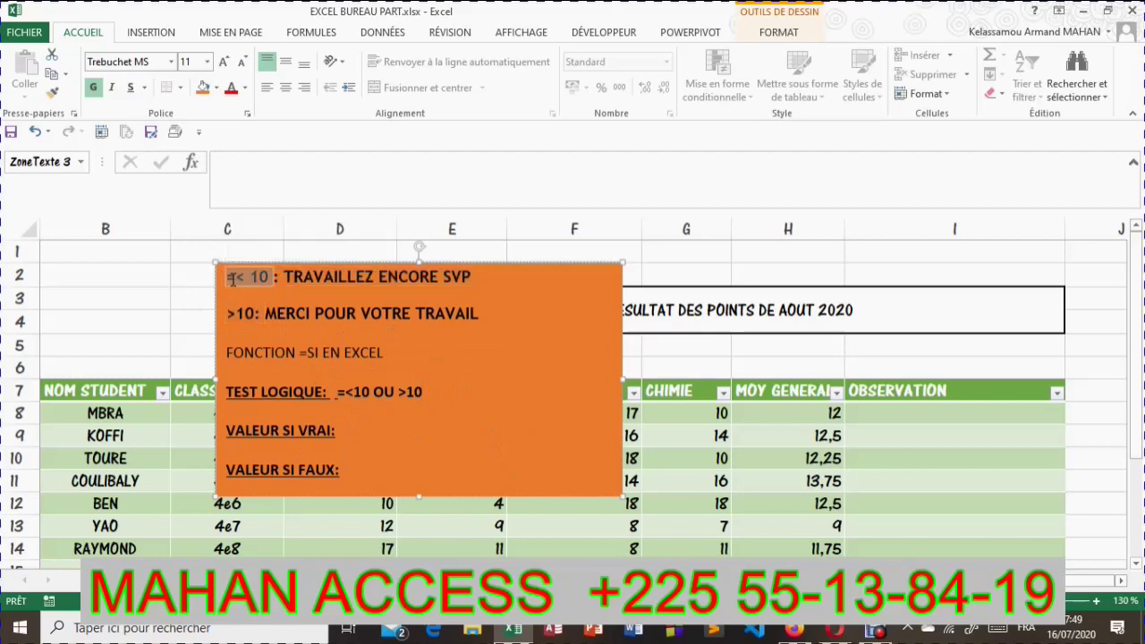
# Delete =<10 OU from the TEST LOGIQUE line so that only >10 is left as the condition.
pyautogui.click(361, 438)
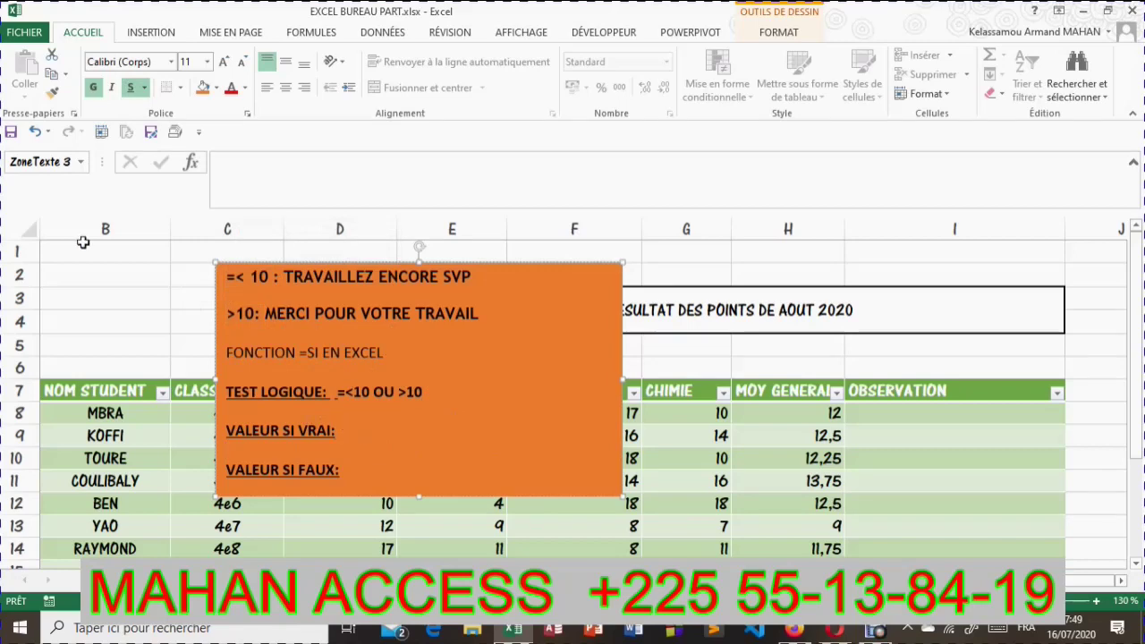
pyautogui.click(129, 86)
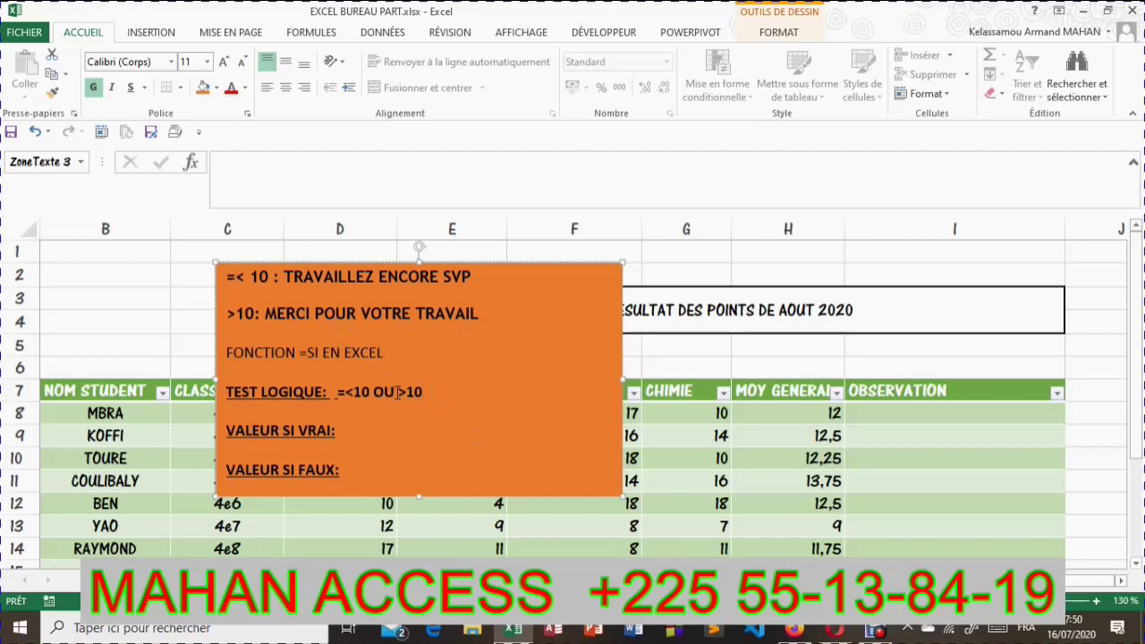
pyautogui.press('BackSpace')
pyautogui.press('BackSpace')
pyautogui.press('BackSpace')
pyautogui.press('BackSpace')
pyautogui.press('BackSpace')
pyautogui.press('BackSpace')
pyautogui.press('BackSpace')
pyautogui.click(367, 399)
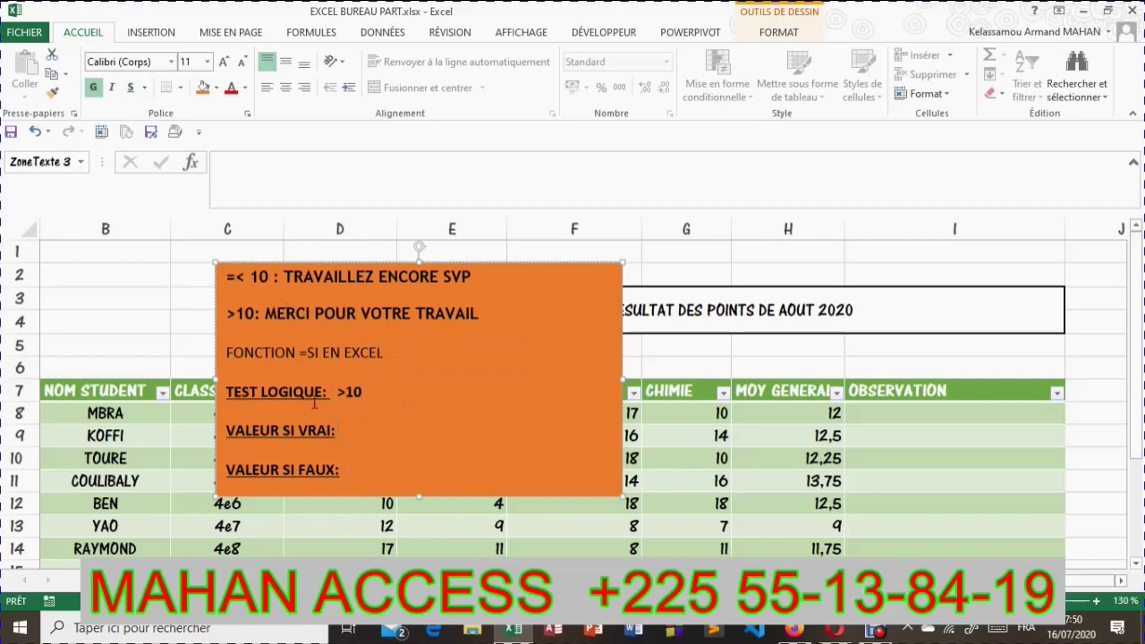
# Enter MERCI POUUR VOTRE TRAVAIL after VALEUR SI VRAI: and TRAVAILLEZ ENCORE SVP after VALEUR SI FAUX:, both bold without underline.
pyautogui.write('MERCI POU')
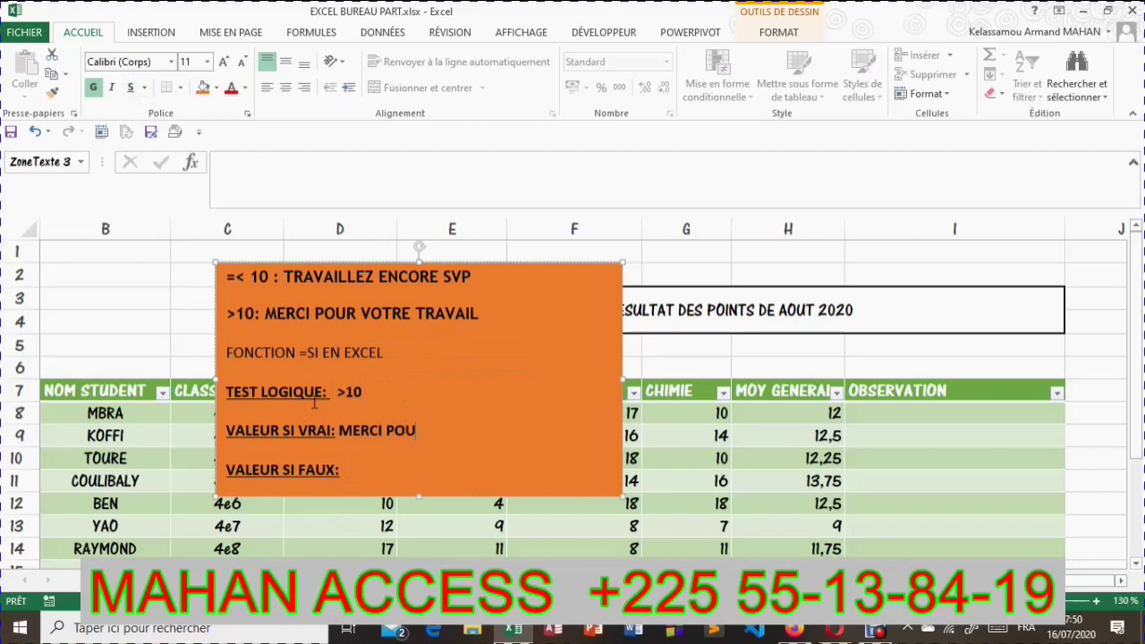
pyautogui.write('UR VOTRE T')
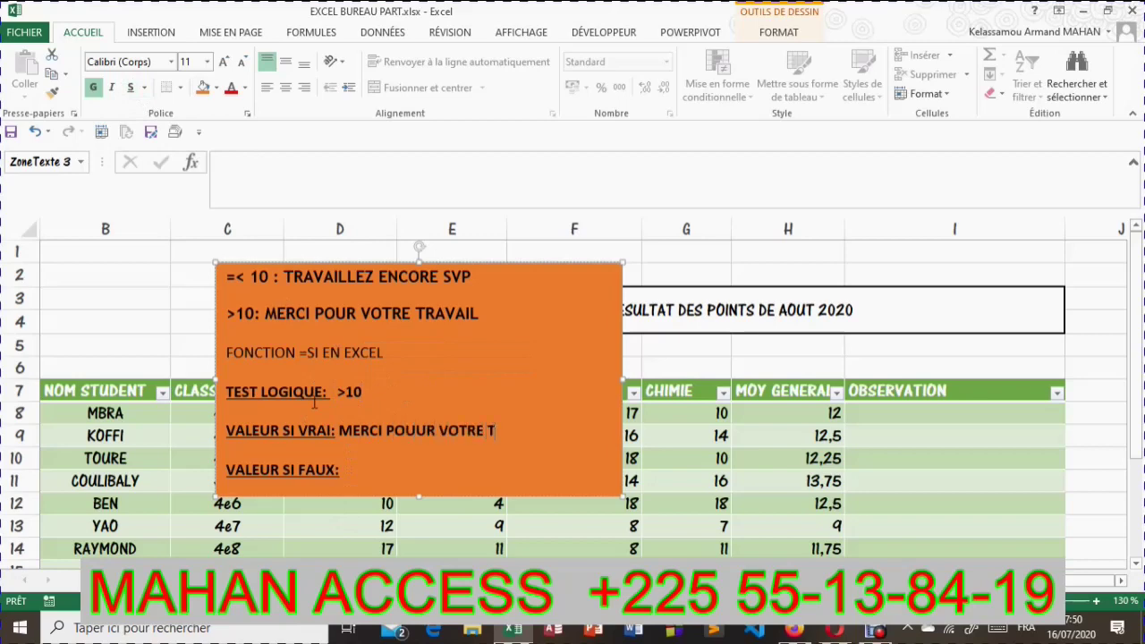
pyautogui.write('RAVAIL')
pyautogui.click(357, 468)
pyautogui.click(128, 88)
pyautogui.write('TRAVAI')
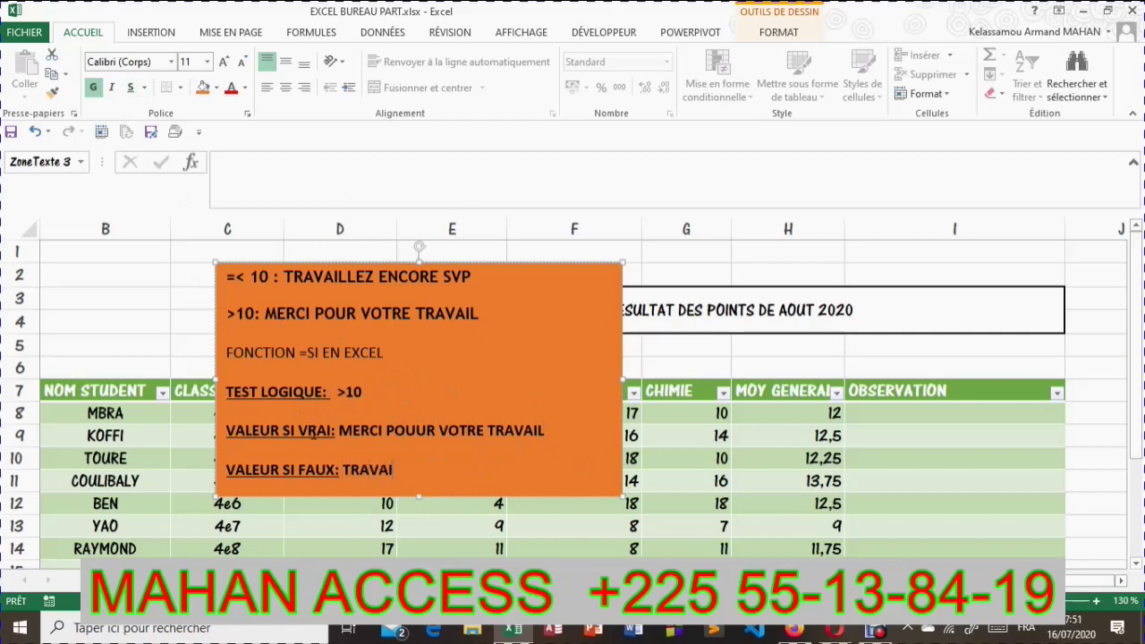
pyautogui.write('LLEZ ENCORE SVP')
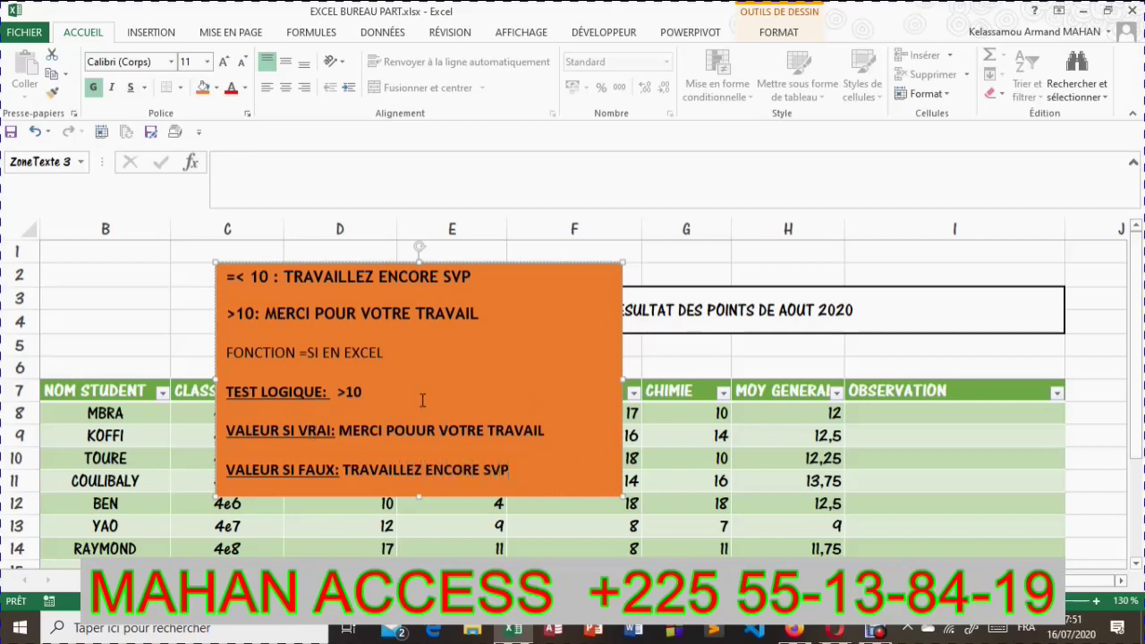
# Enlarge the text box to column I and row 13, and insert a wide gap after the VALEUR SI VRAI: label.
pyautogui.click(562, 409)
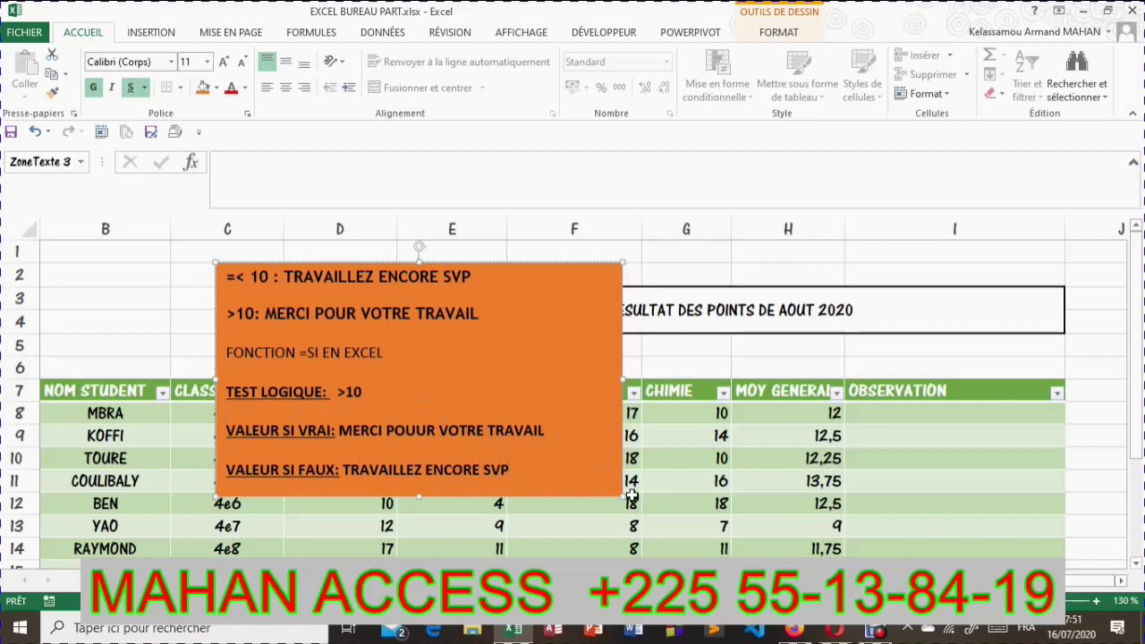
pyautogui.moveTo(632, 494); pyautogui.dragTo(879, 537)
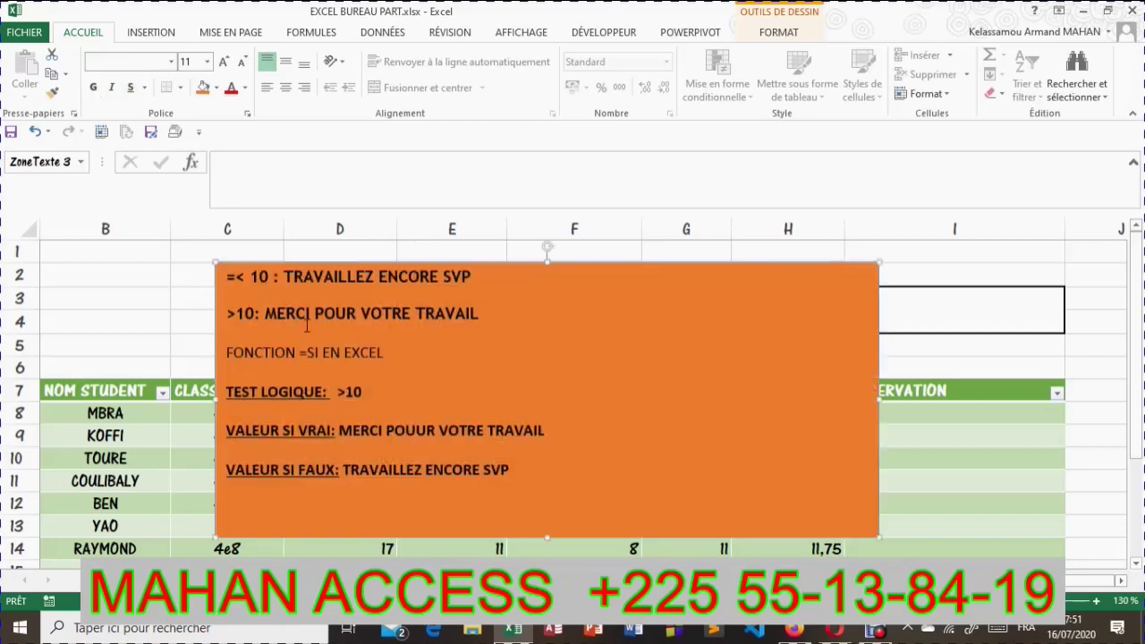
pyautogui.click(350, 439)
pyautogui.click(337, 438)
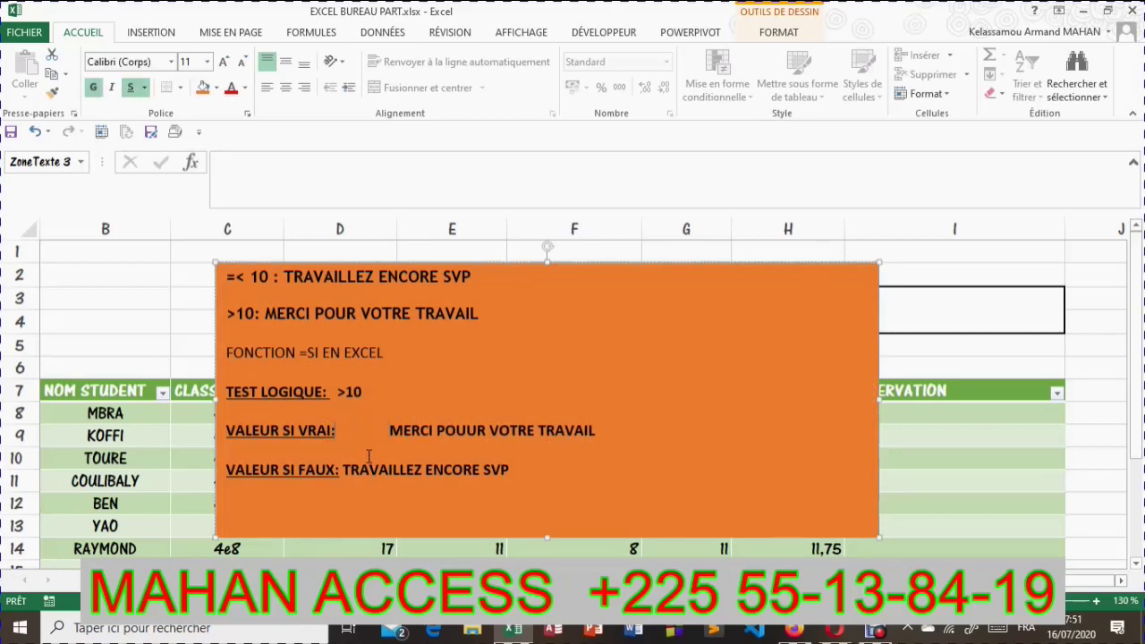
# Add (ALORS) after VALEUR SI VRAI: and (SINON) after VALEUR SI FAUX:, with a wide gap before TRAVAILLEZ ENCORE SVP.
pyautogui.write('5')
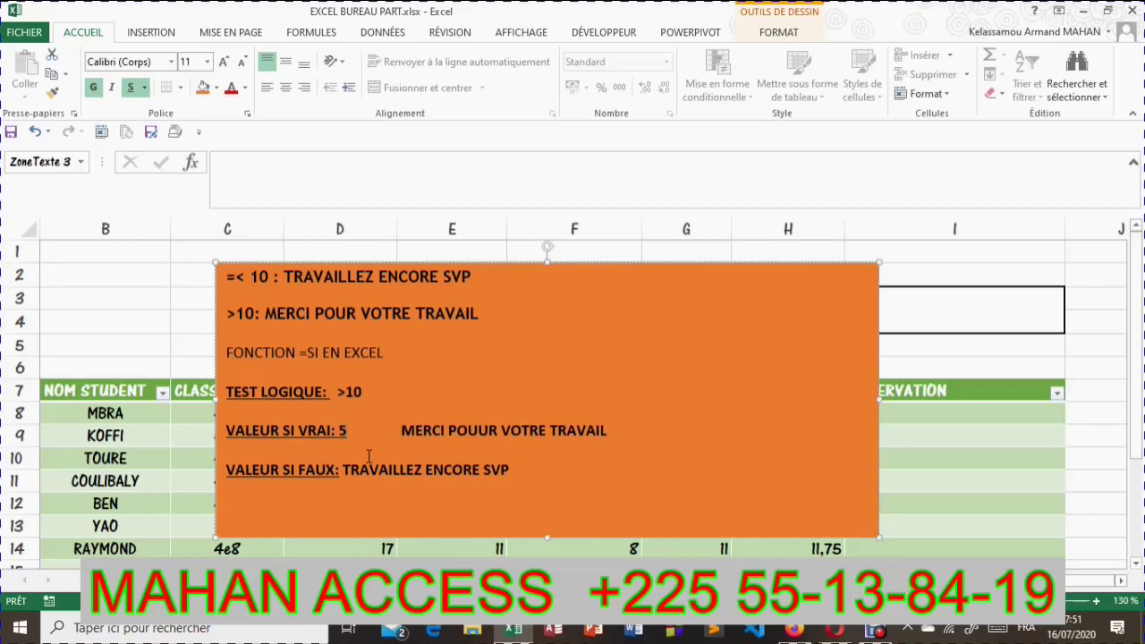
pyautogui.press('BackSpace')
pyautogui.write('(ALORS')
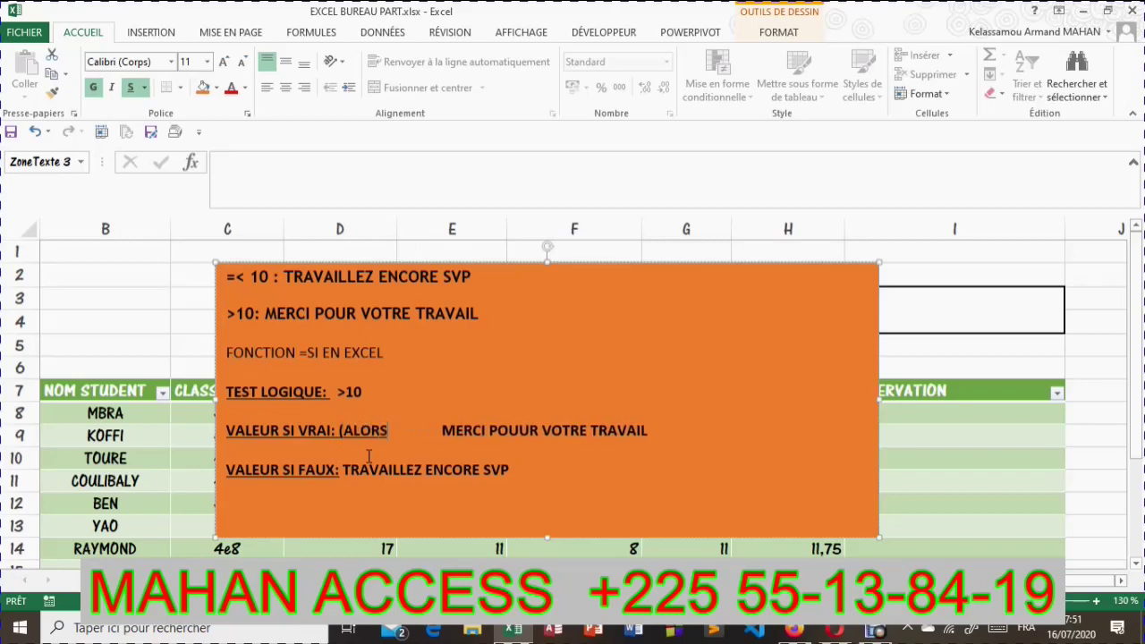
pyautogui.write(')')
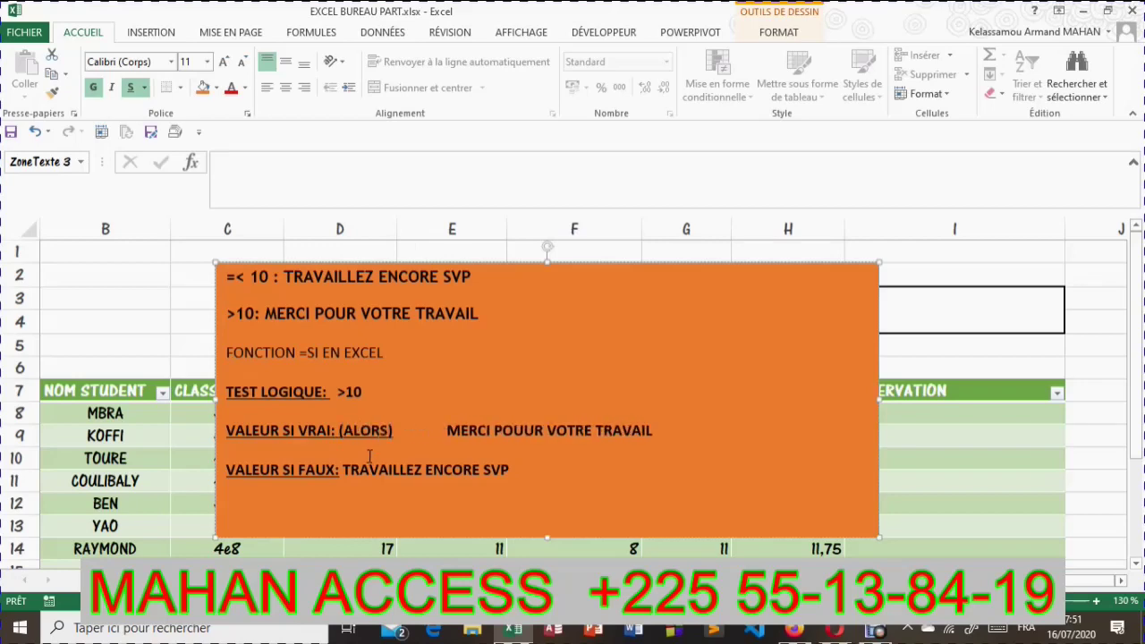
pyautogui.click(343, 469)
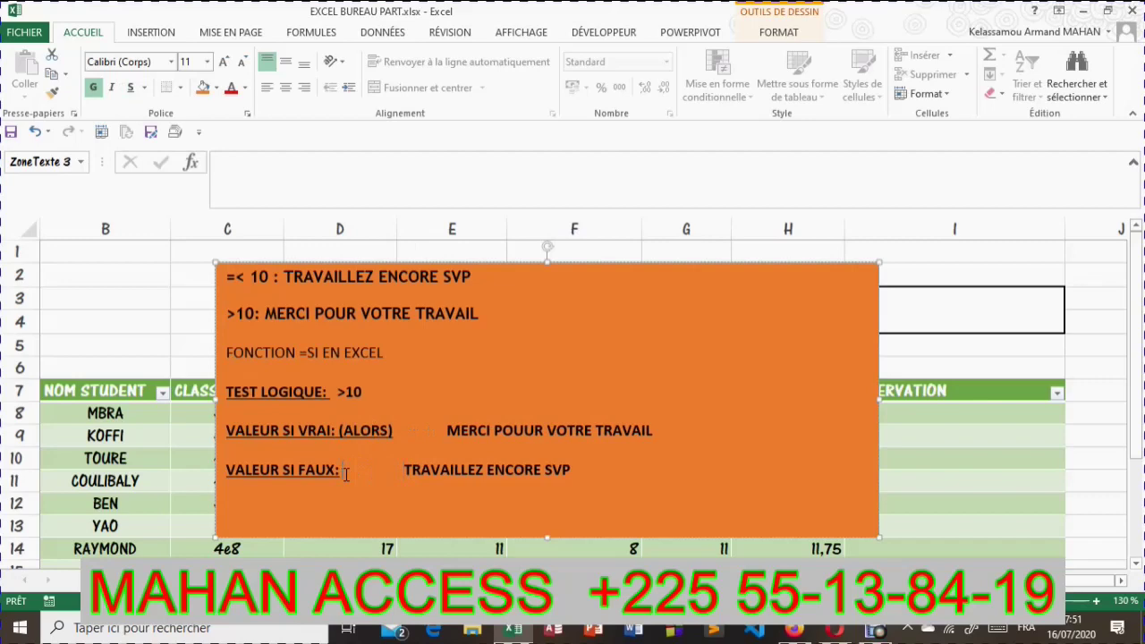
pyautogui.write('(')
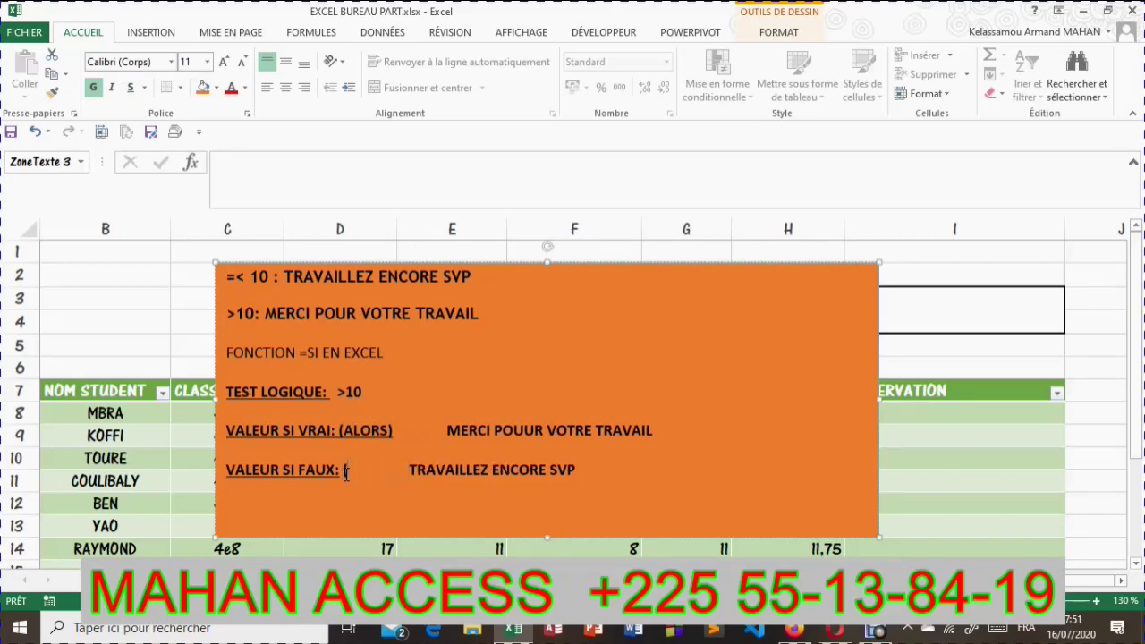
pyautogui.write('SINO')
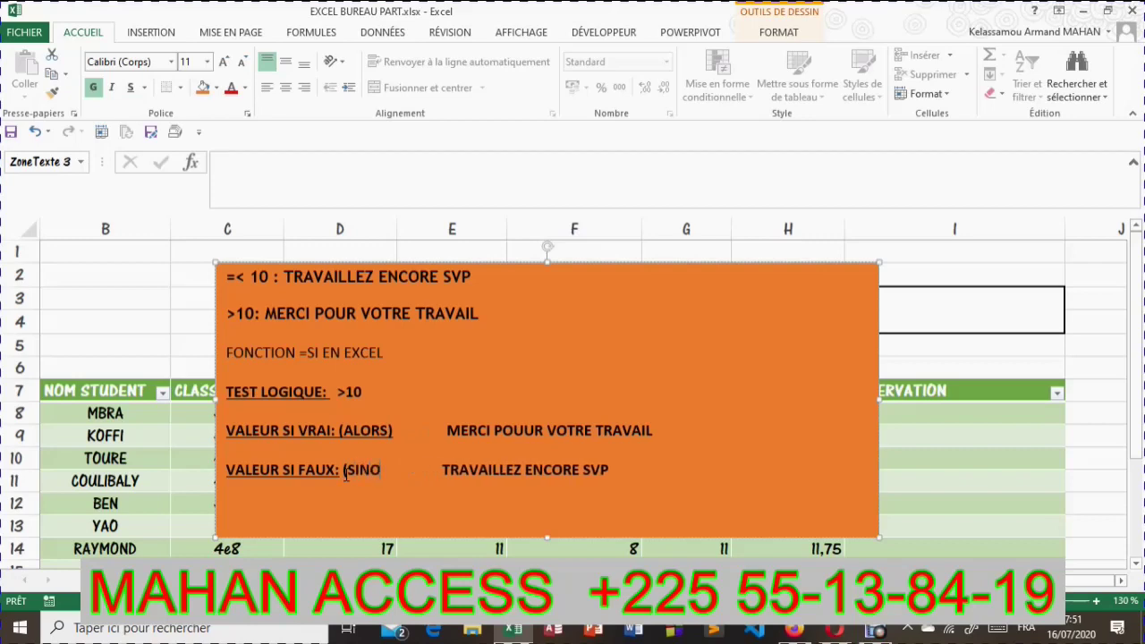
pyautogui.write('N)')
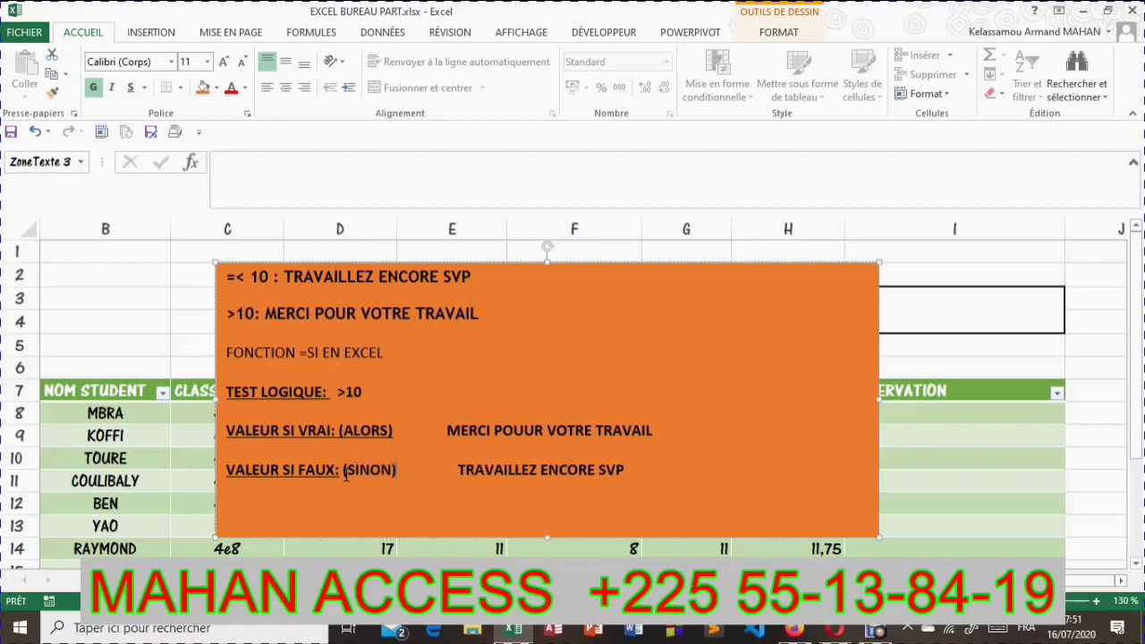
# Correct POUUR to POUR in the VALEUR SI VRAI: line of the text box.
pyautogui.click(547, 451)
pyautogui.click(528, 432)
pyautogui.press('BackSpace')
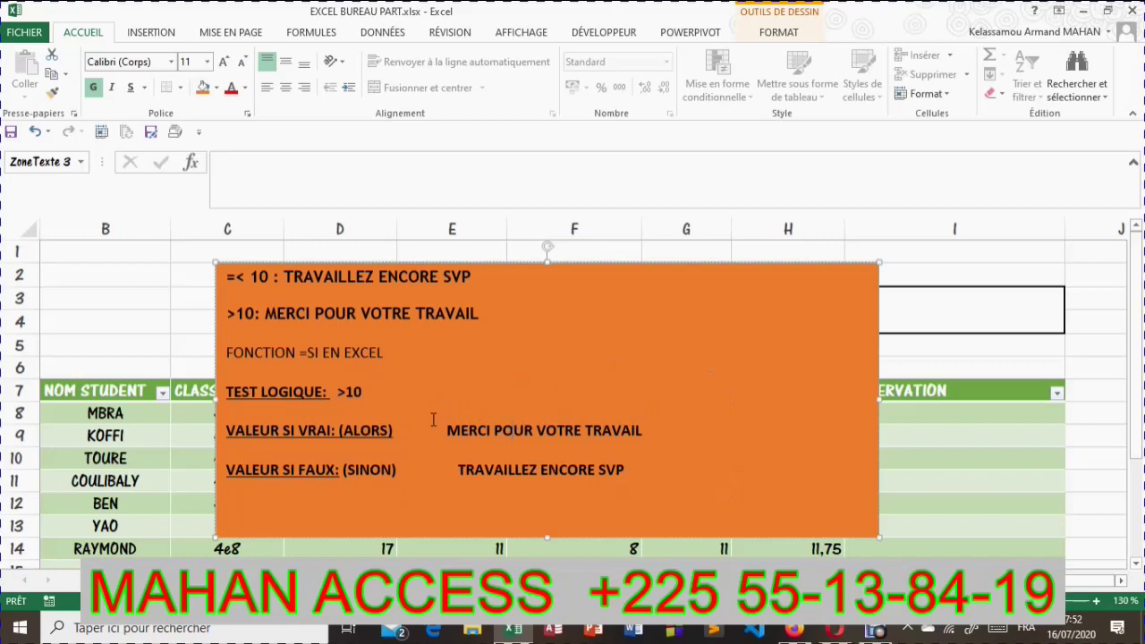
pyautogui.click(656, 437)
# Move the orange text box off the results table to the empty area below it.
pyautogui.click(688, 268)
pyautogui.moveTo(690, 264); pyautogui.dragTo(471, 217)
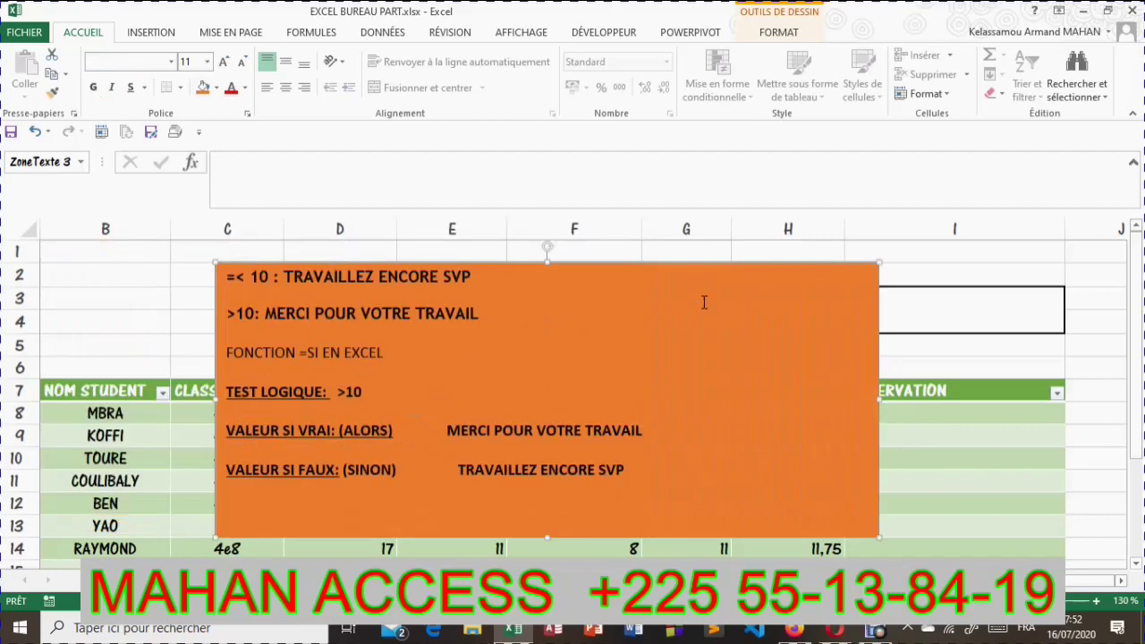
pyautogui.moveTo(708, 263); pyautogui.dragTo(556, 256)
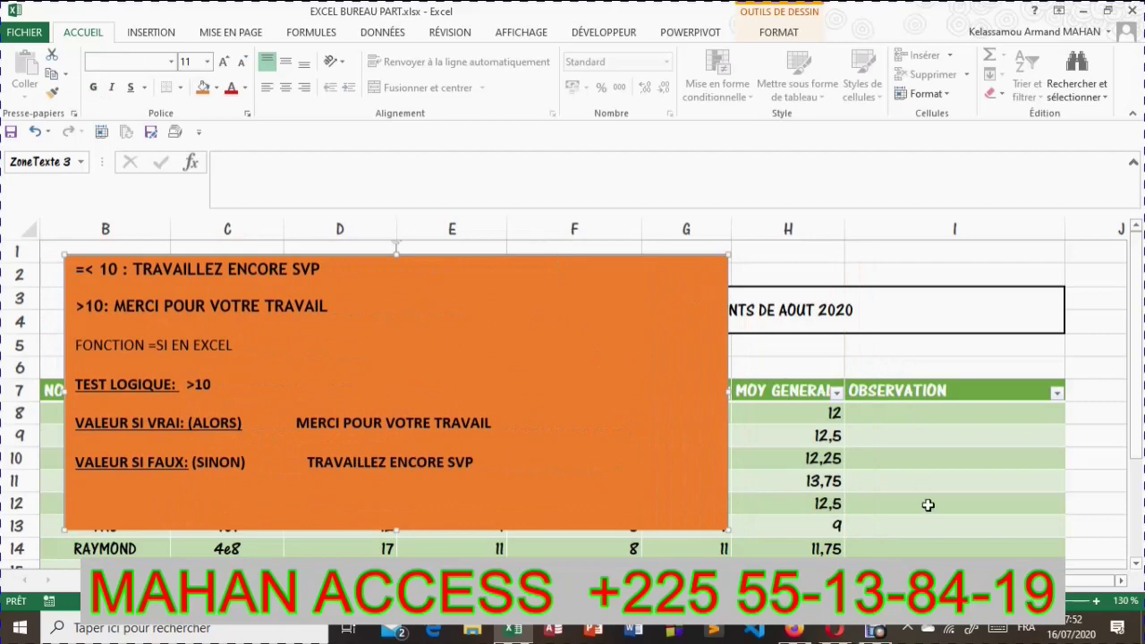
pyautogui.click(921, 416)
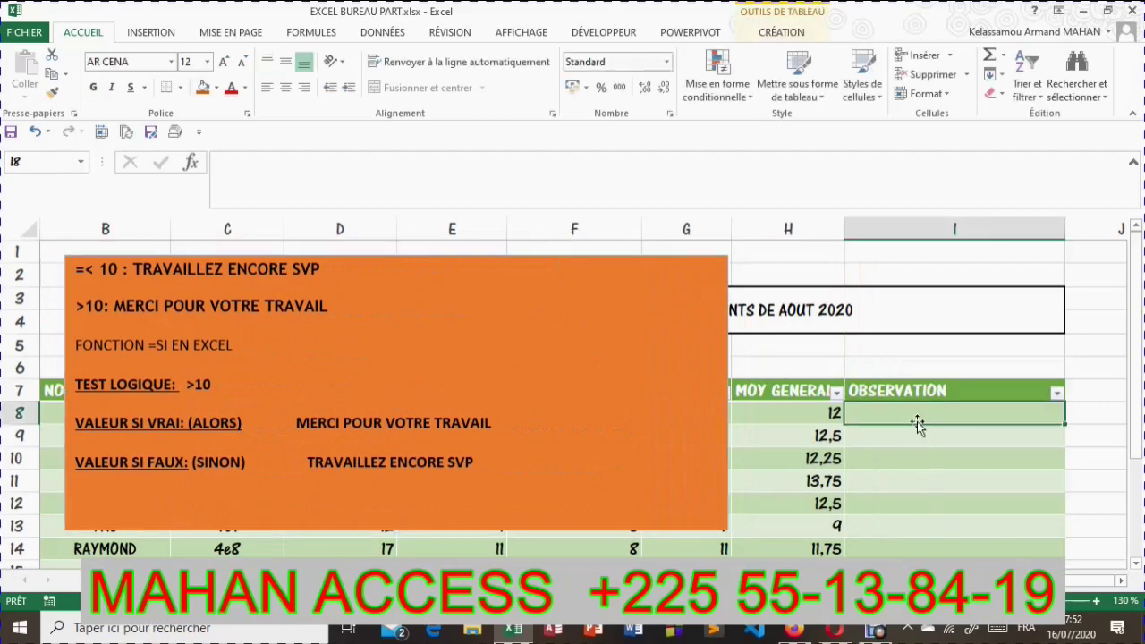
pyautogui.click(556, 260)
pyautogui.moveTo(555, 265); pyautogui.dragTo(554, 582)
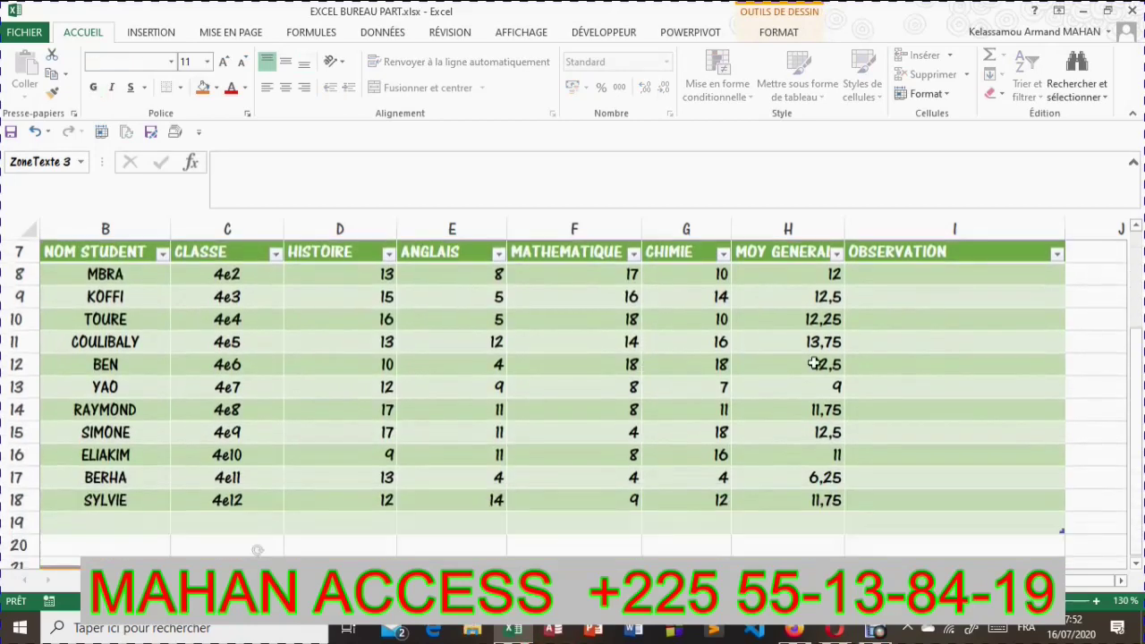
pyautogui.scroll(2, 932, 414)
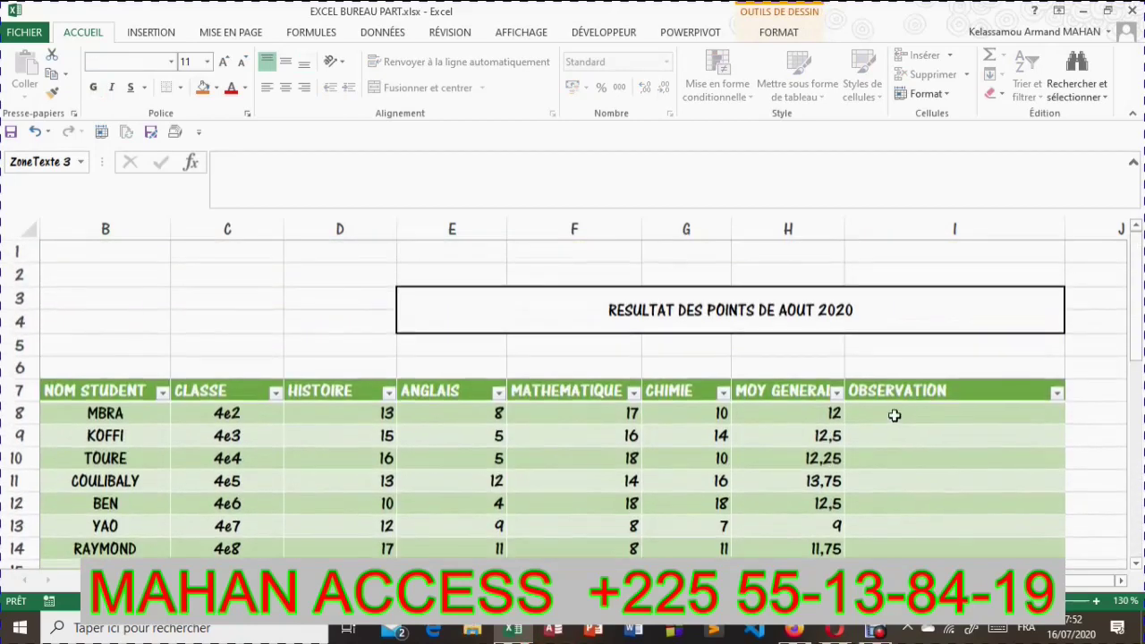
# Start an SI formula in cell I8, the first student's OBSERVATION cell.
pyautogui.click(898, 416)
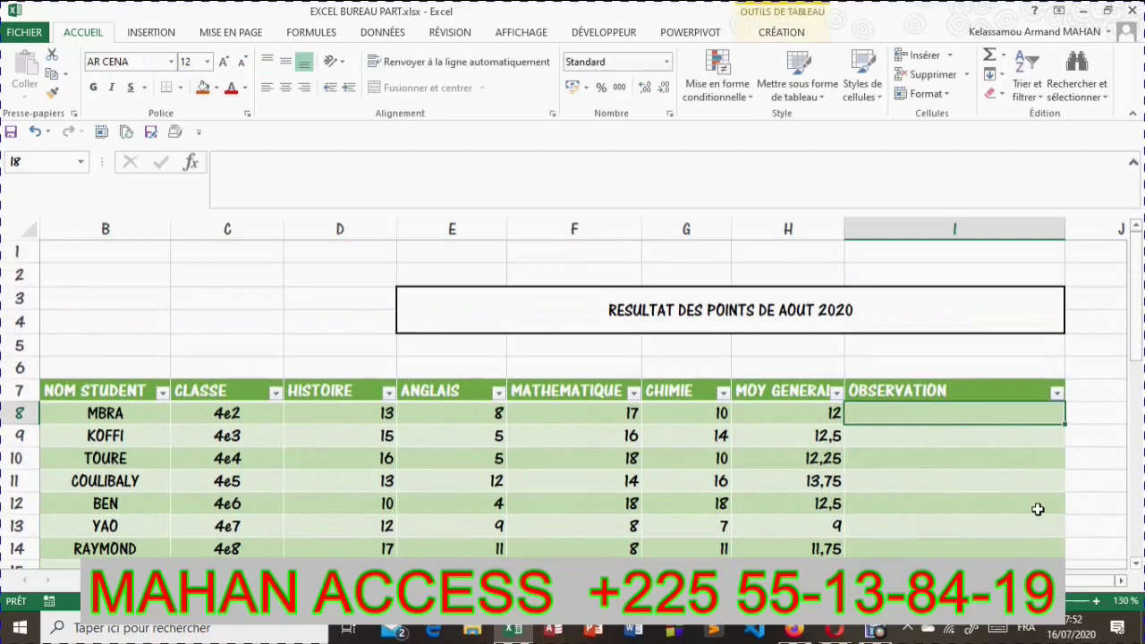
pyautogui.write('=')
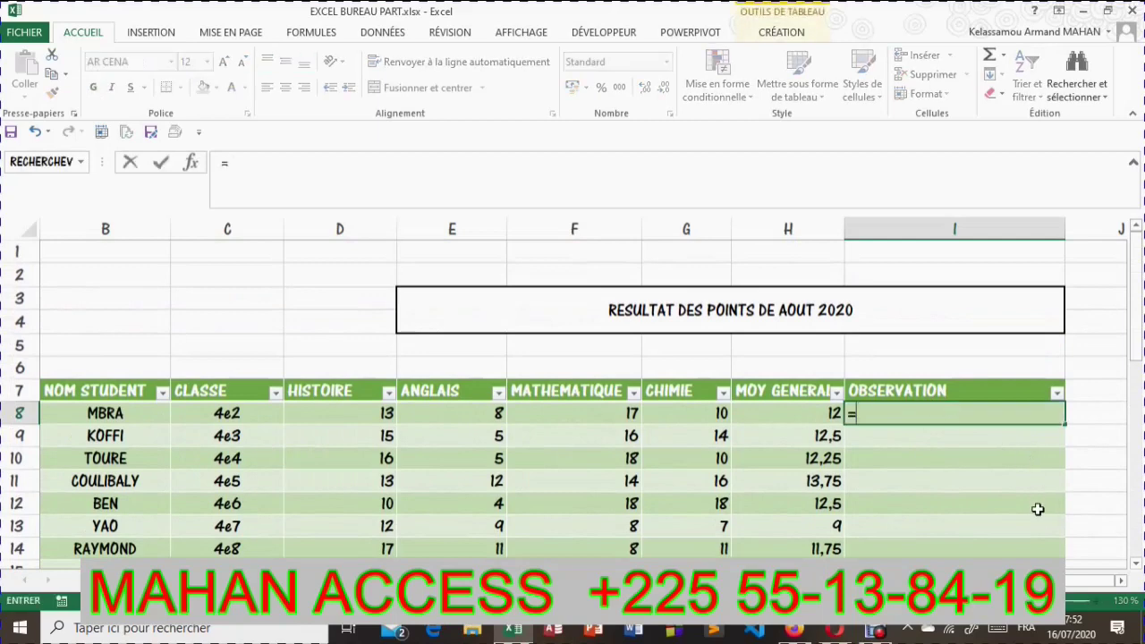
pyautogui.write('SI')
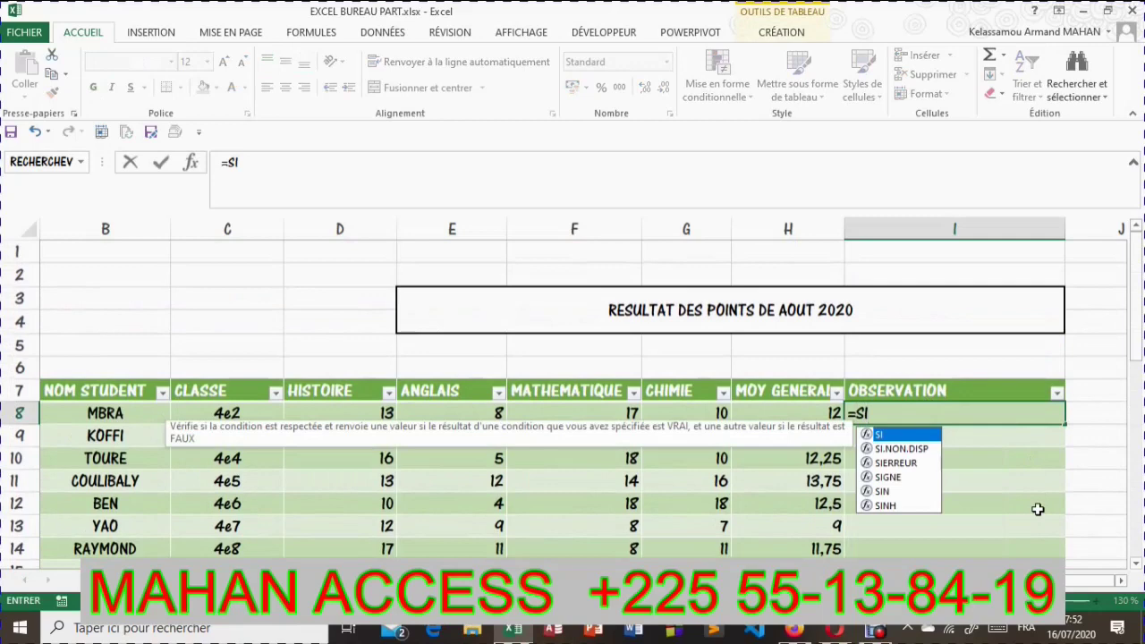
pyautogui.write('(')
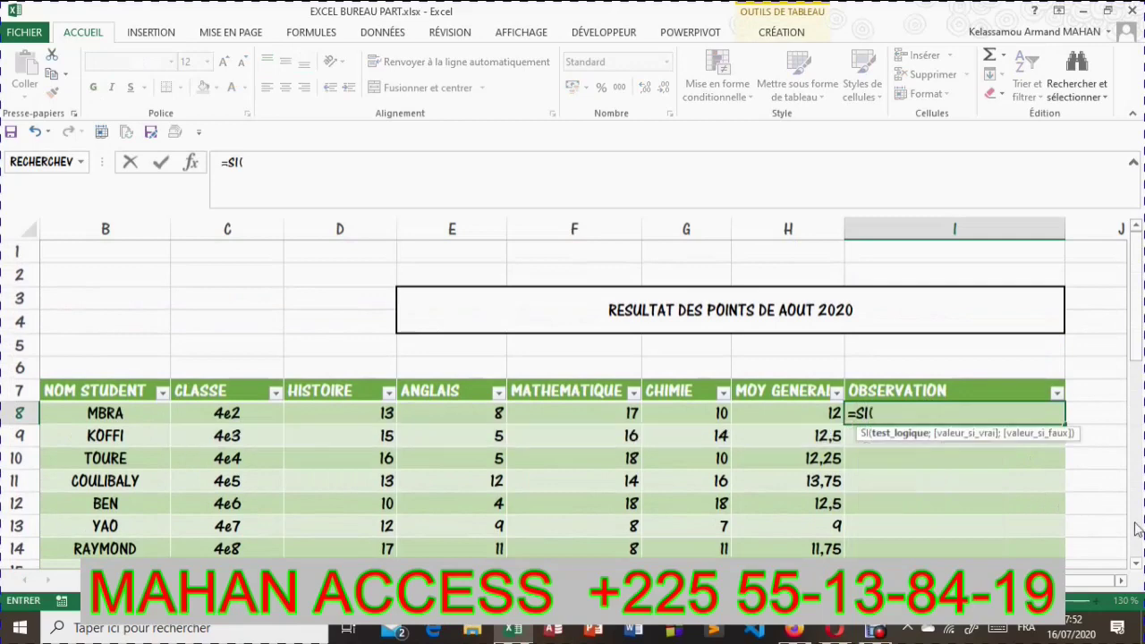
pyautogui.click(819, 417)
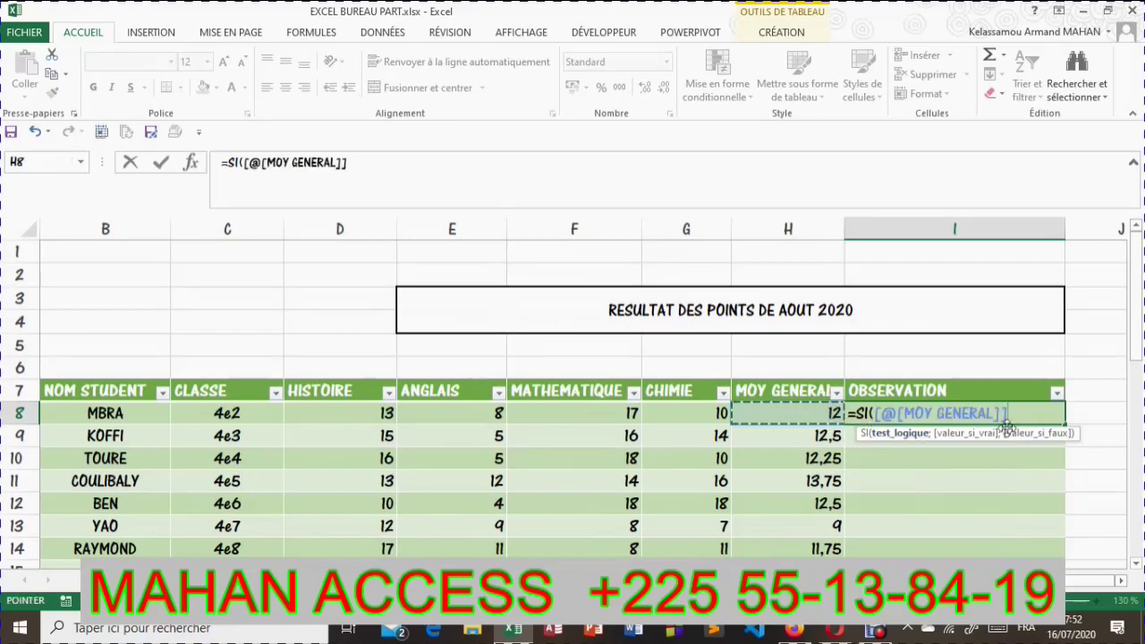
pyautogui.press('BackSpace')
pyautogui.press('BackSpace')
pyautogui.press('BackSpace')
pyautogui.press('BackSpace')
pyautogui.press('BackSpace')
pyautogui.press('BackSpace')
pyautogui.press('BackSpace')
pyautogui.press('BackSpace')
pyautogui.press('BackSpace')
pyautogui.press('BackSpace')
pyautogui.press('BackSpace')
pyautogui.press('BackSpace')
pyautogui.press('BackSpace')
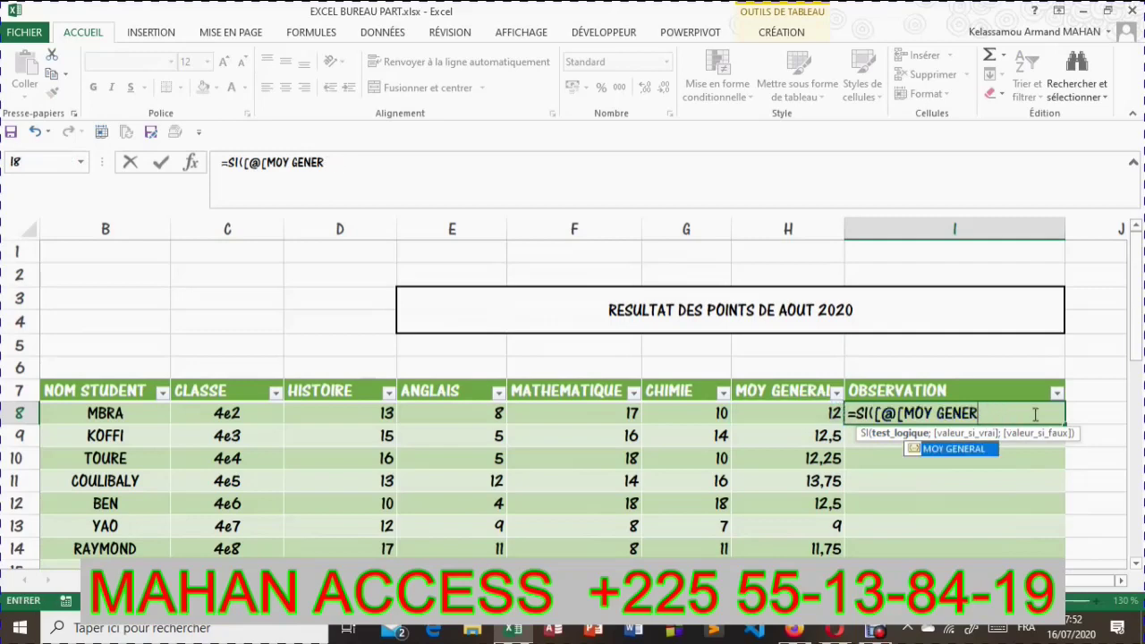
pyautogui.press('BackSpace')
pyautogui.press('BackSpace')
pyautogui.press('BackSpace')
pyautogui.press('BackSpace')
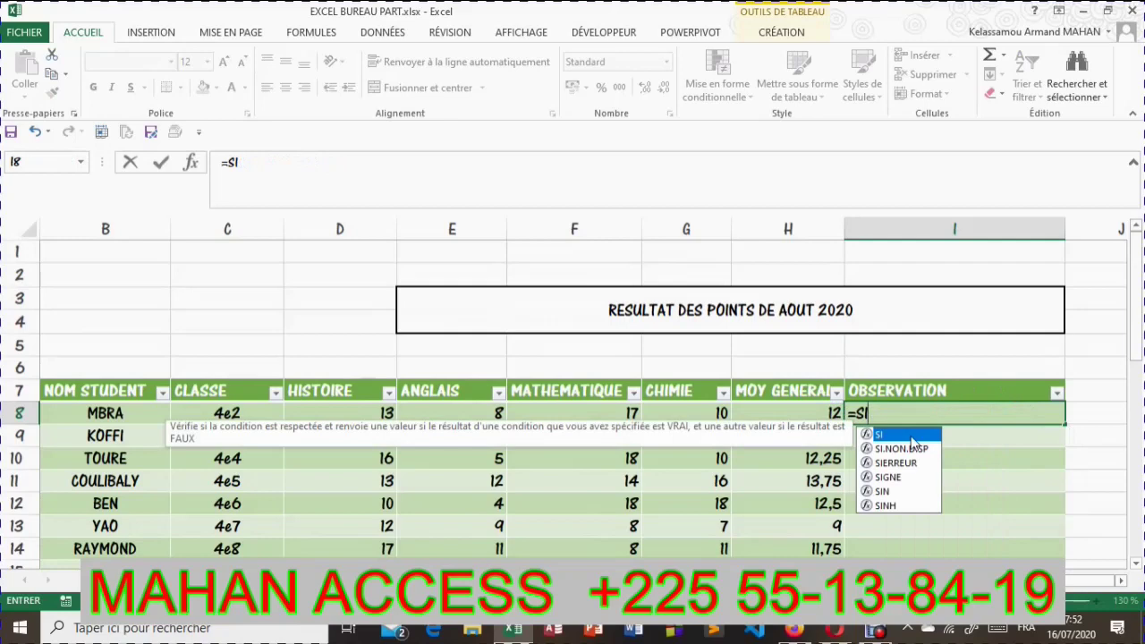
# Give the SI function in I8 the logical test H8>10 and the value if true "MERCI POUR VOTRE TRAVAIL".
pyautogui.doubleClick(910, 435)
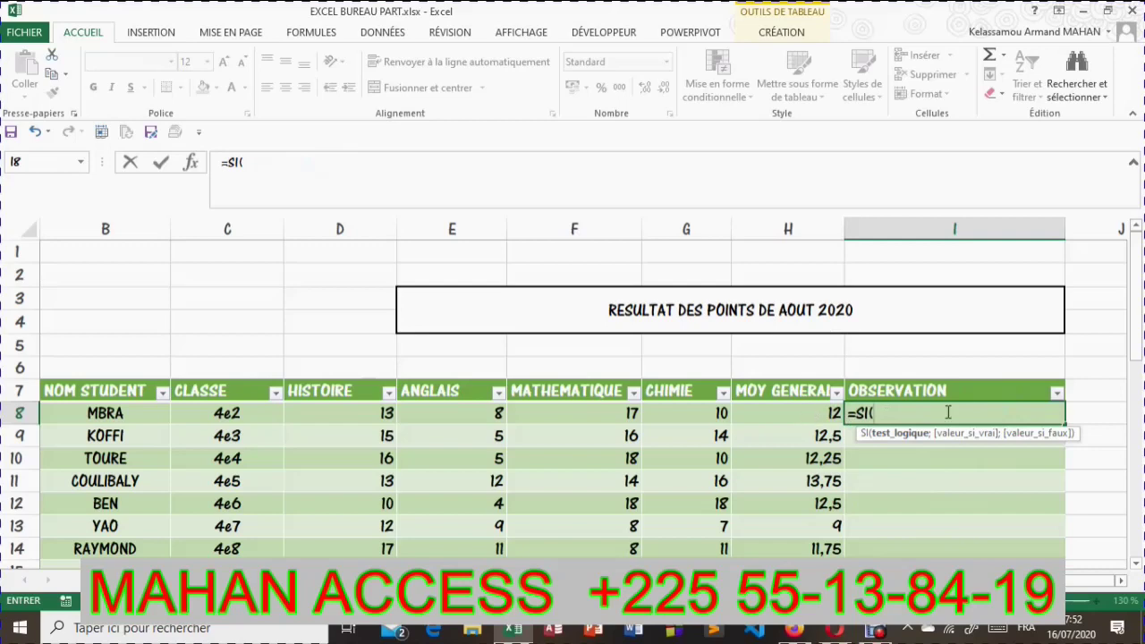
pyautogui.write('H')
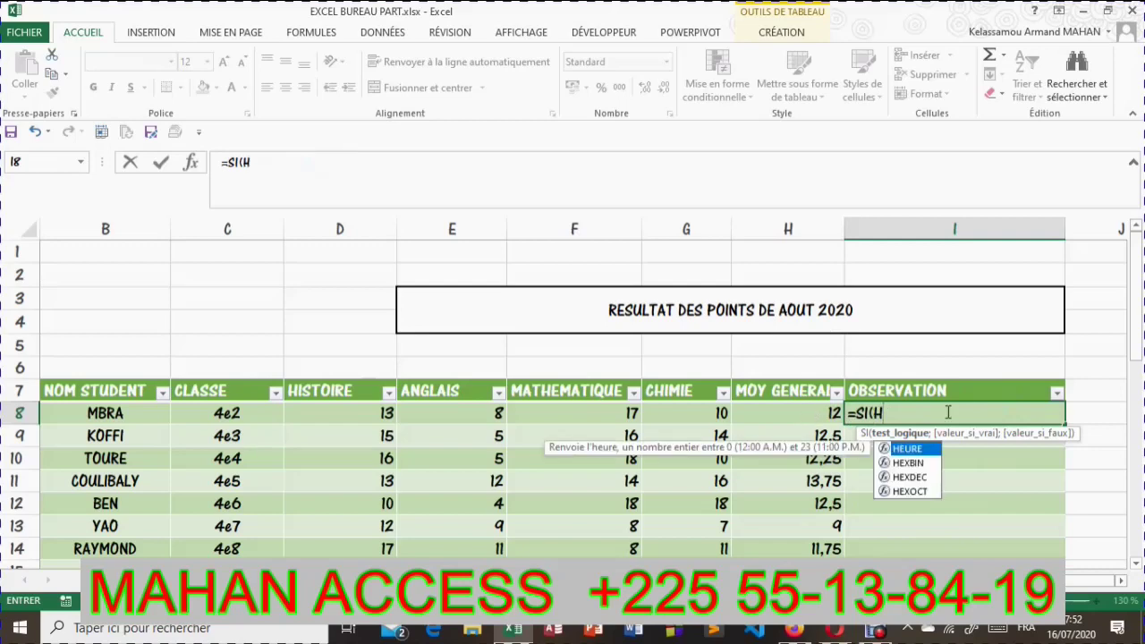
pyautogui.write('8')
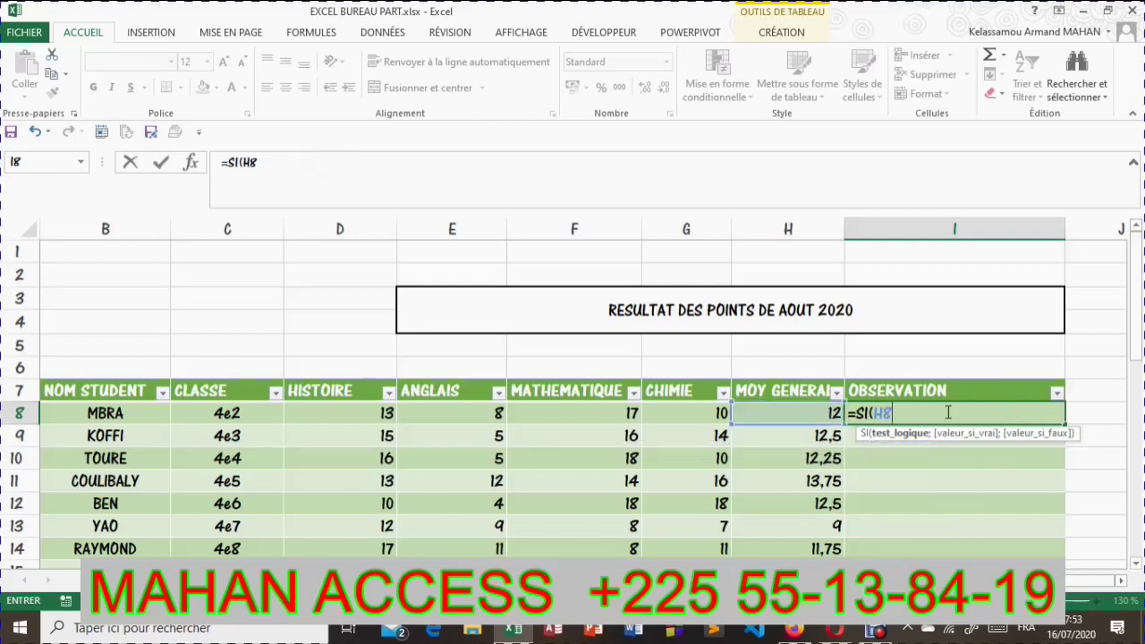
pyautogui.write('>10;')
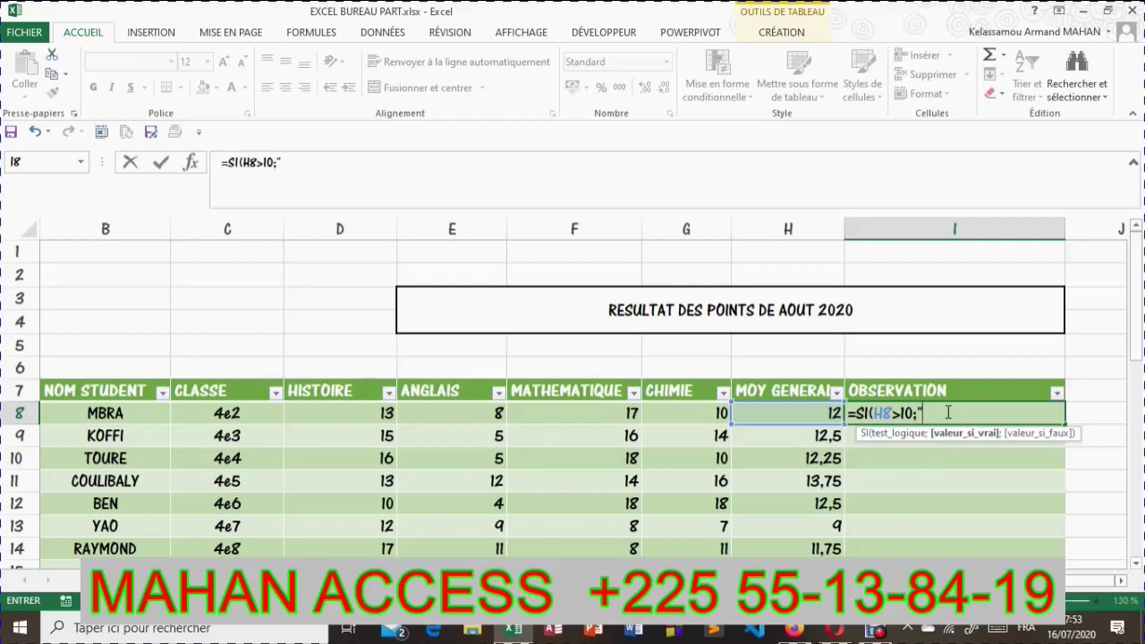
pyautogui.write('MERCI POUR VOT')
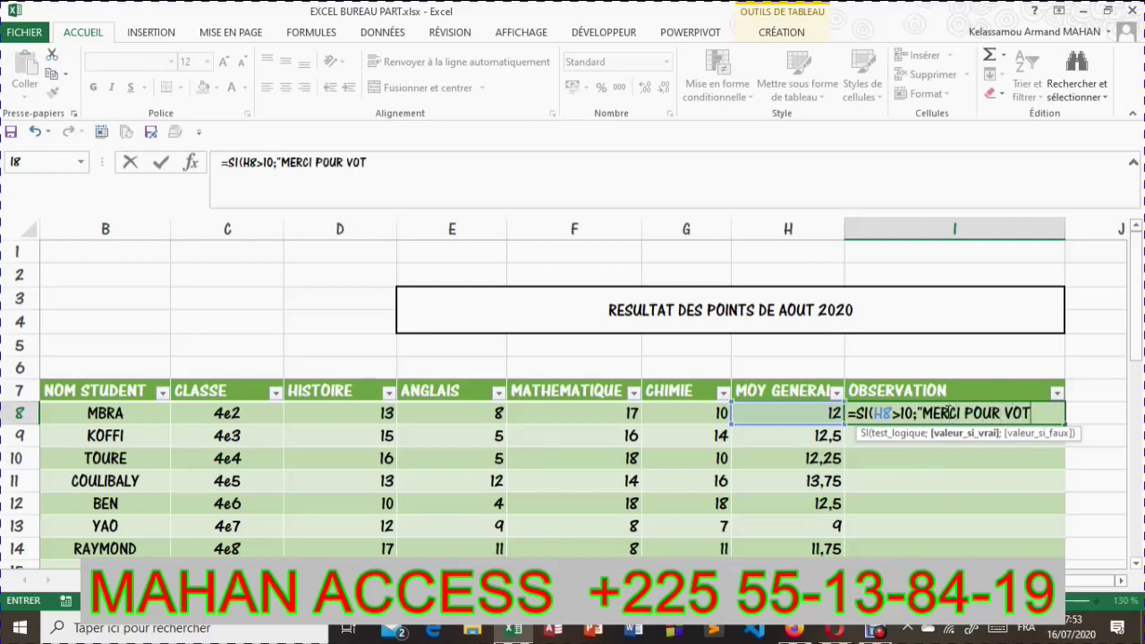
pyautogui.write('RE TRAVAIL')
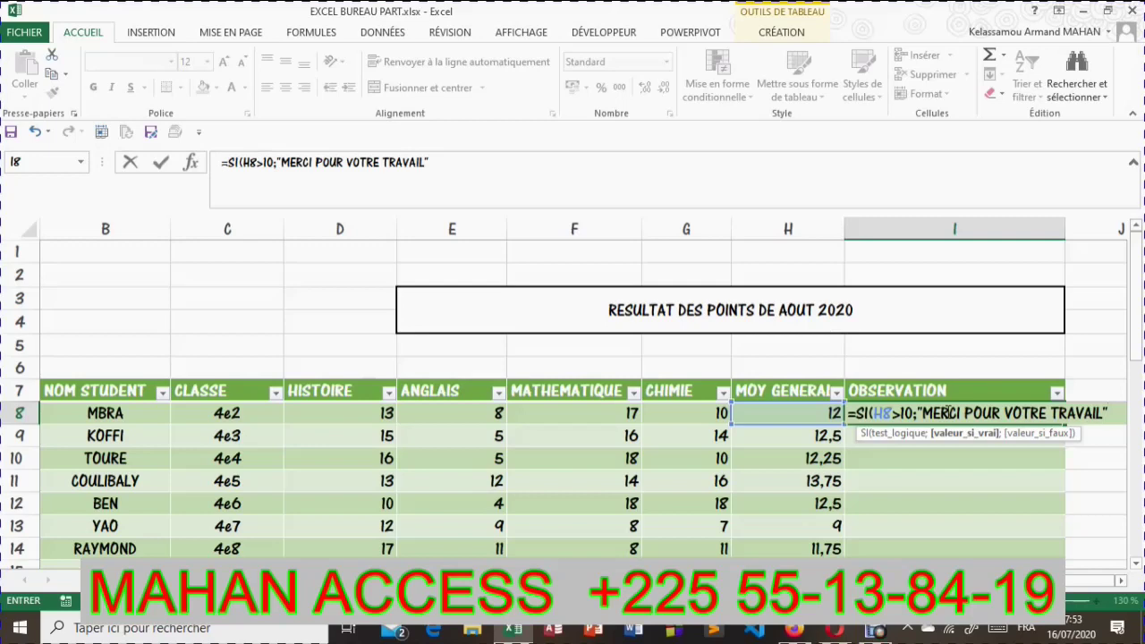
# Complete the I8 formula with the value if false "TRAVAILLEZ ENCORE SVP" and enter it for the OBSERVATION column.
pyautogui.write(';')
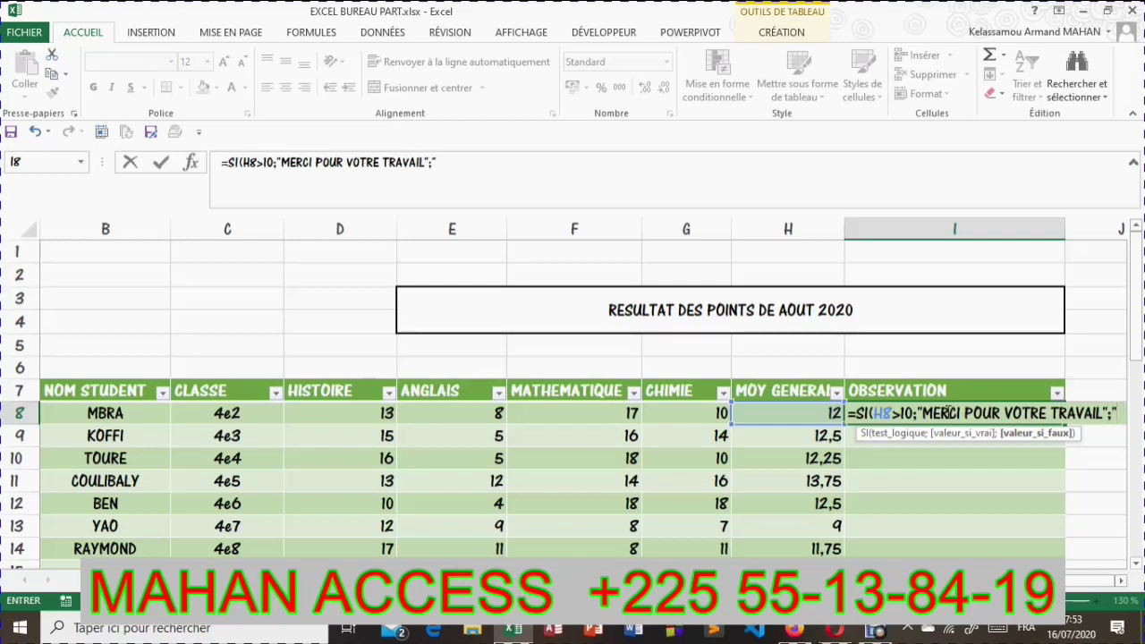
pyautogui.moveTo(1137, 300)
pyautogui.mouseDown()
pyautogui.moveTo(1138, 451)
pyautogui.moveTo(1137, 304)
pyautogui.mouseUp()
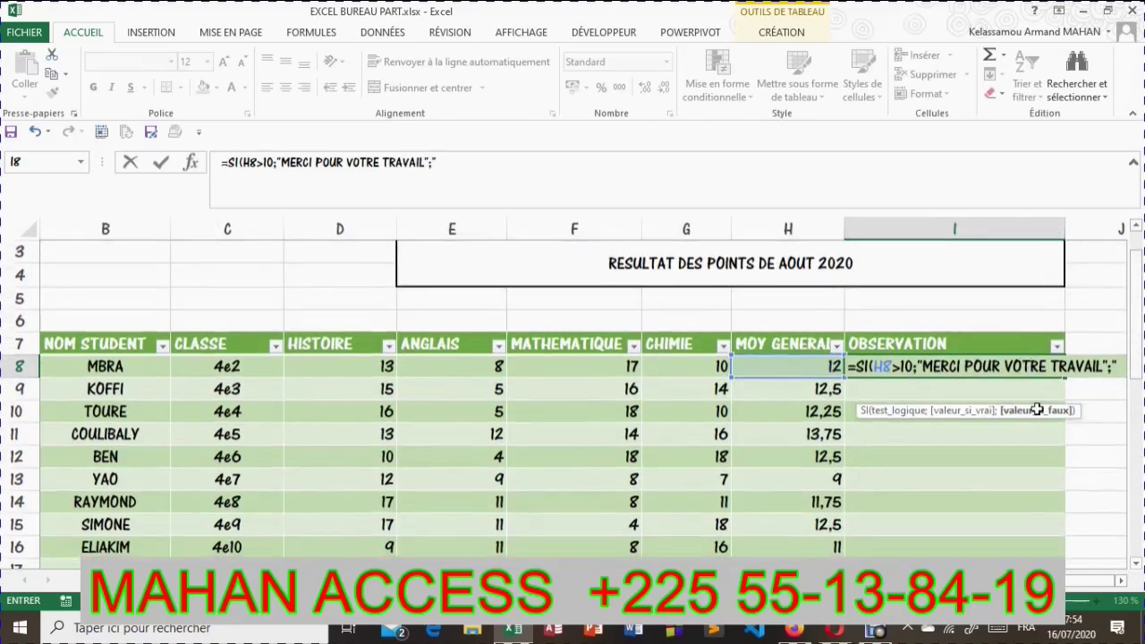
pyautogui.click(1121, 581)
pyautogui.click(1120, 581)
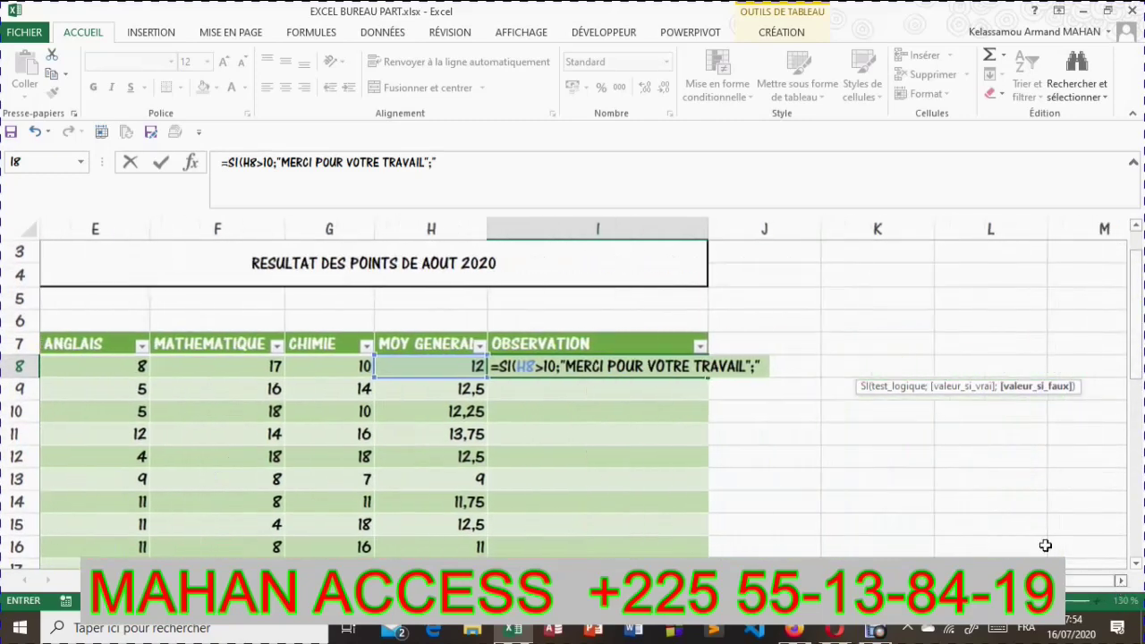
pyautogui.write('TRAVAI')
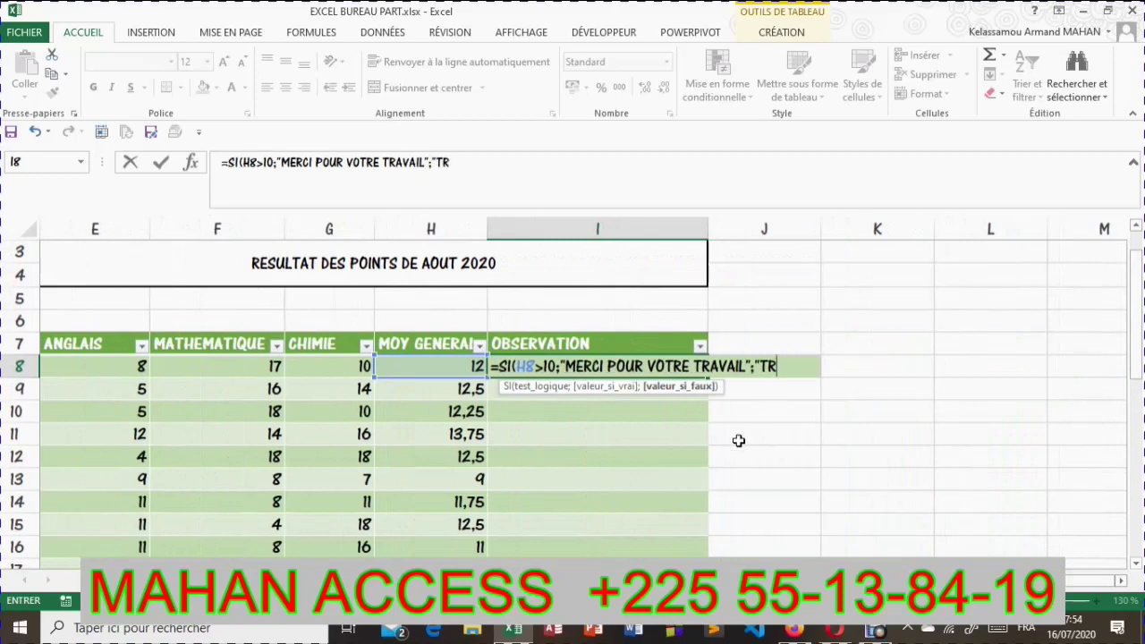
pyautogui.write('LL')
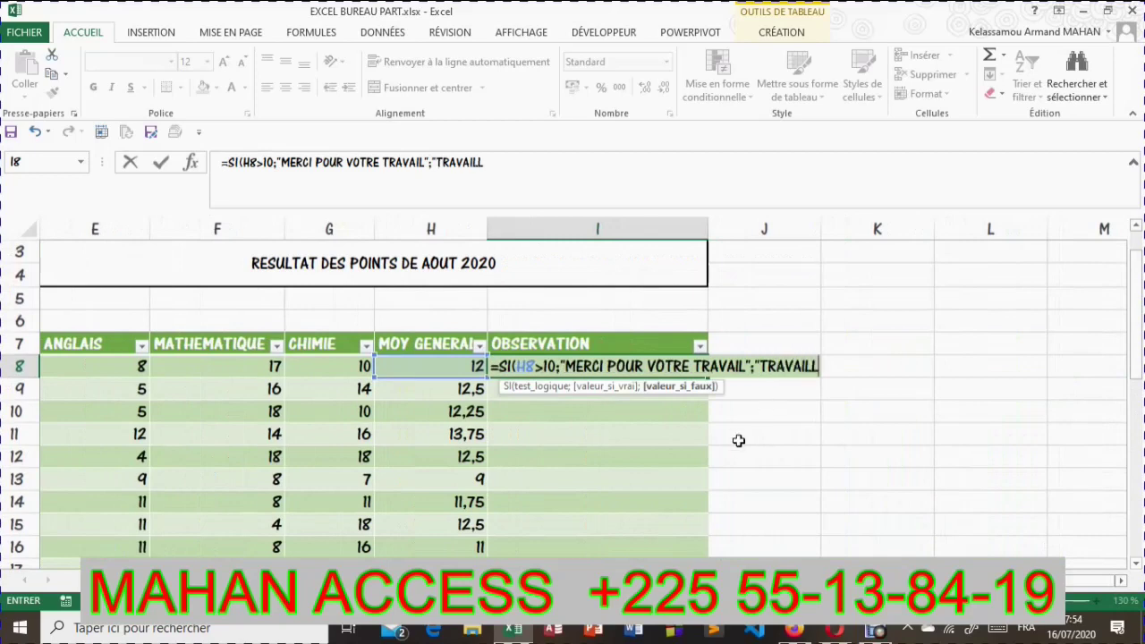
pyautogui.write('EZ ENCORE SVP')
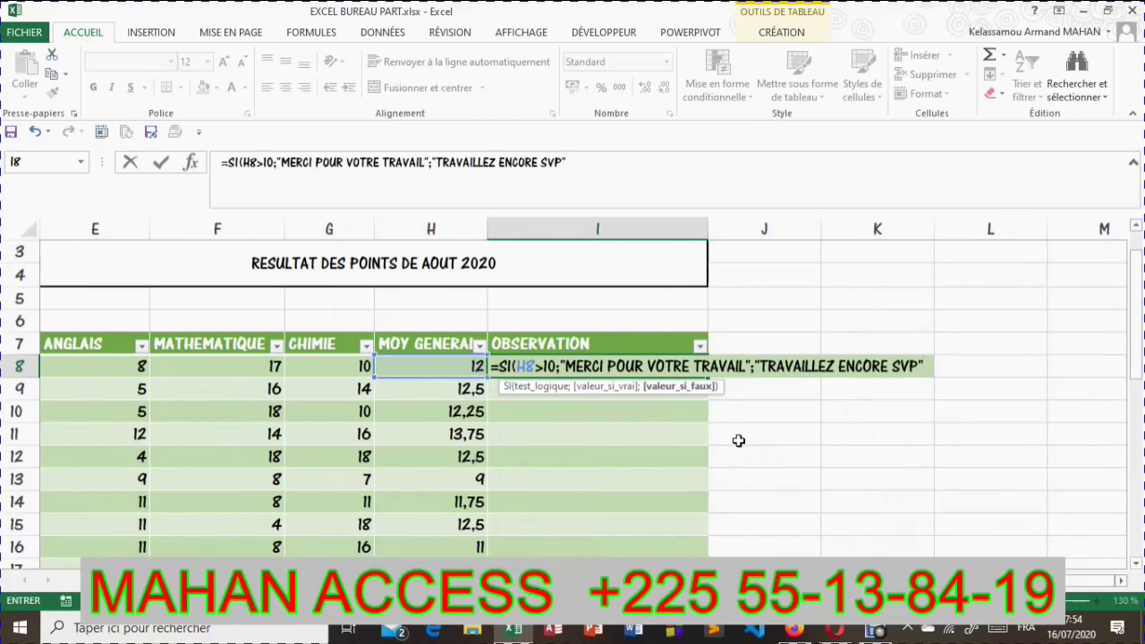
pyautogui.write(')')
pyautogui.press('Return')
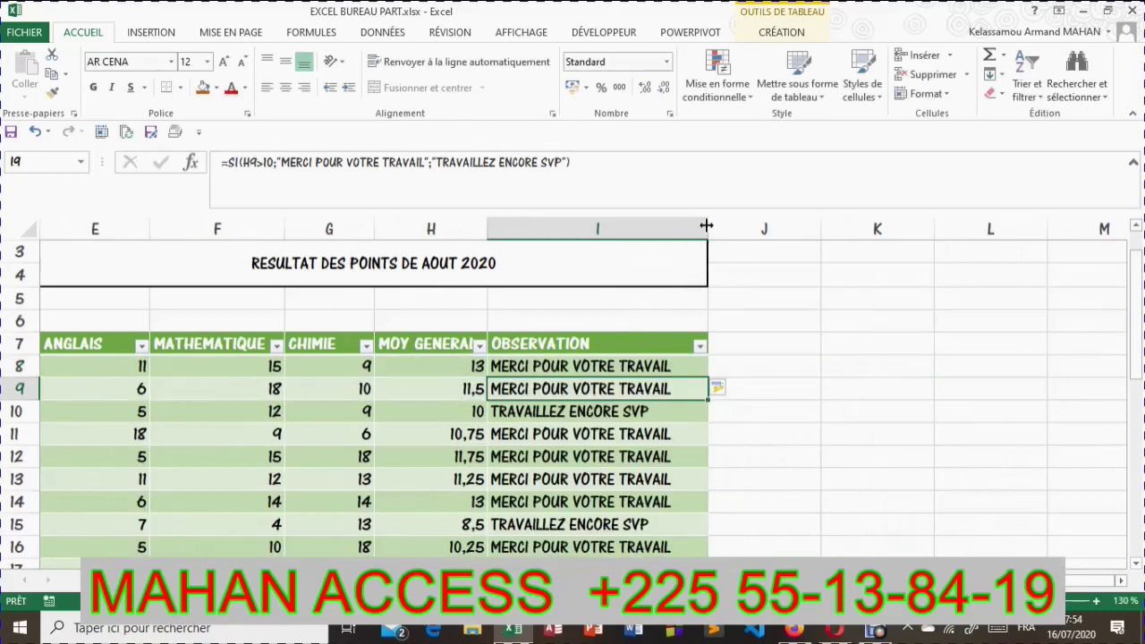
# Widen the OBSERVATION column slightly and check its entries down to row 19.
pyautogui.moveTo(713, 228); pyautogui.dragTo(732, 228)
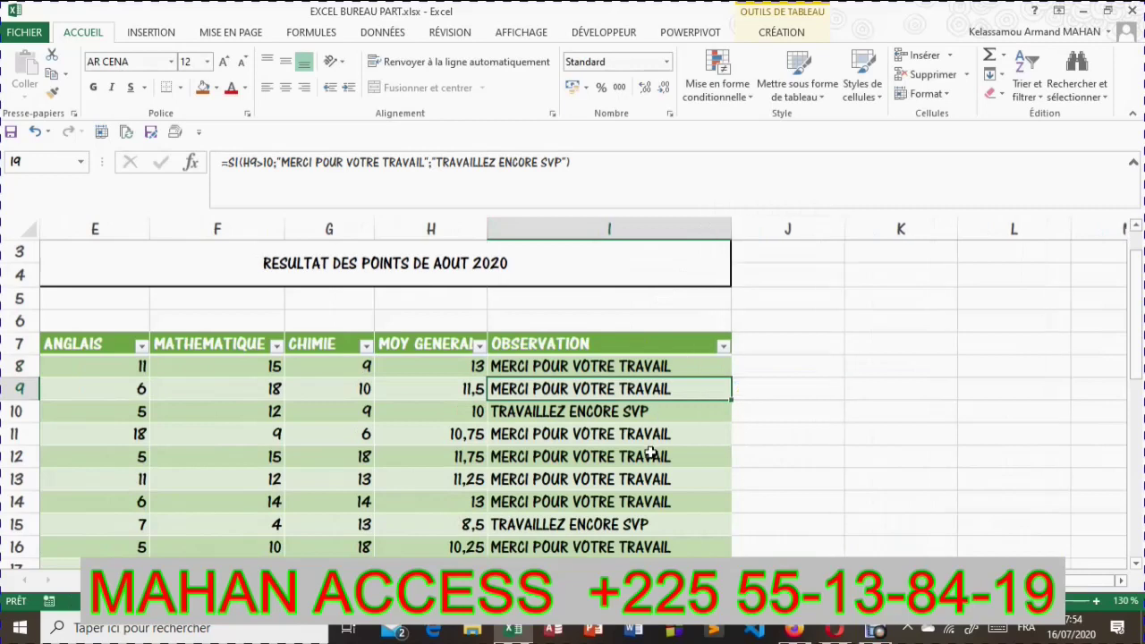
pyautogui.scroll(-3, 653, 451)
pyautogui.scroll(2, 653, 451)
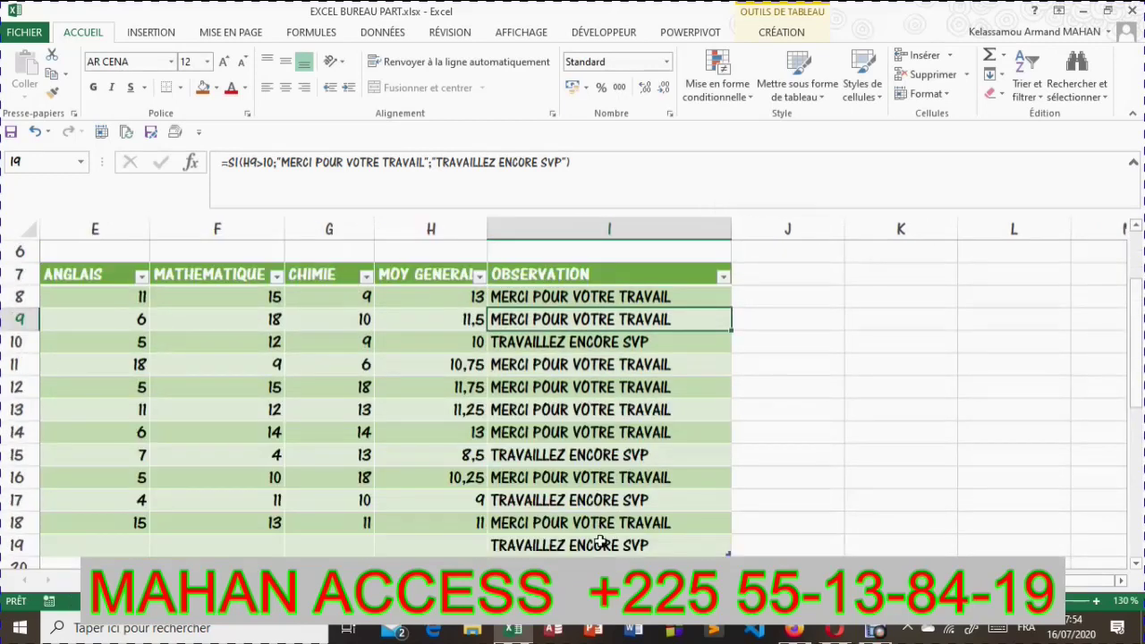
# Clear the OBSERVATION entry in the empty row's cell I19 and check the grade formulas in the ANGLAIS and MATHEMATIQUE columns.
pyautogui.click(601, 543)
pyautogui.press('Delete')
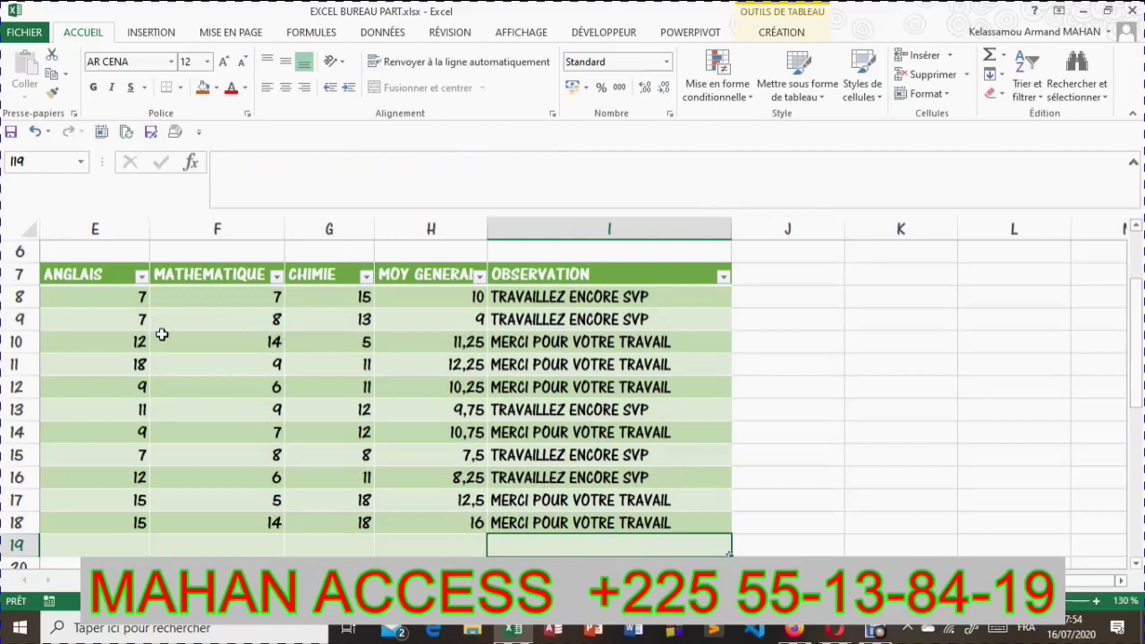
pyautogui.click(112, 296)
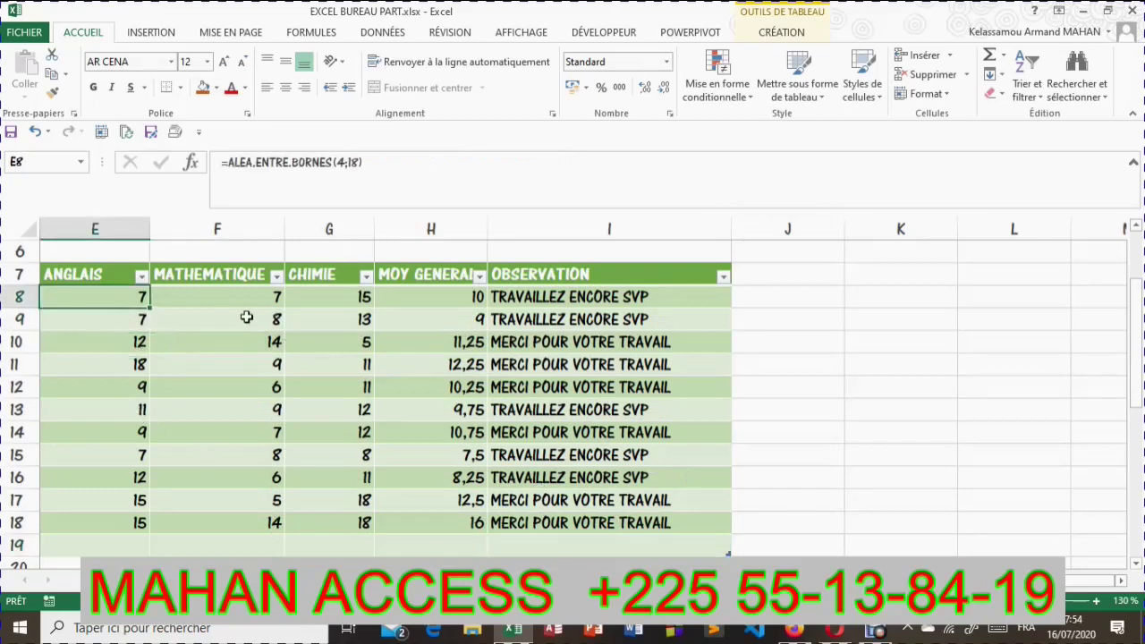
pyautogui.click(256, 296)
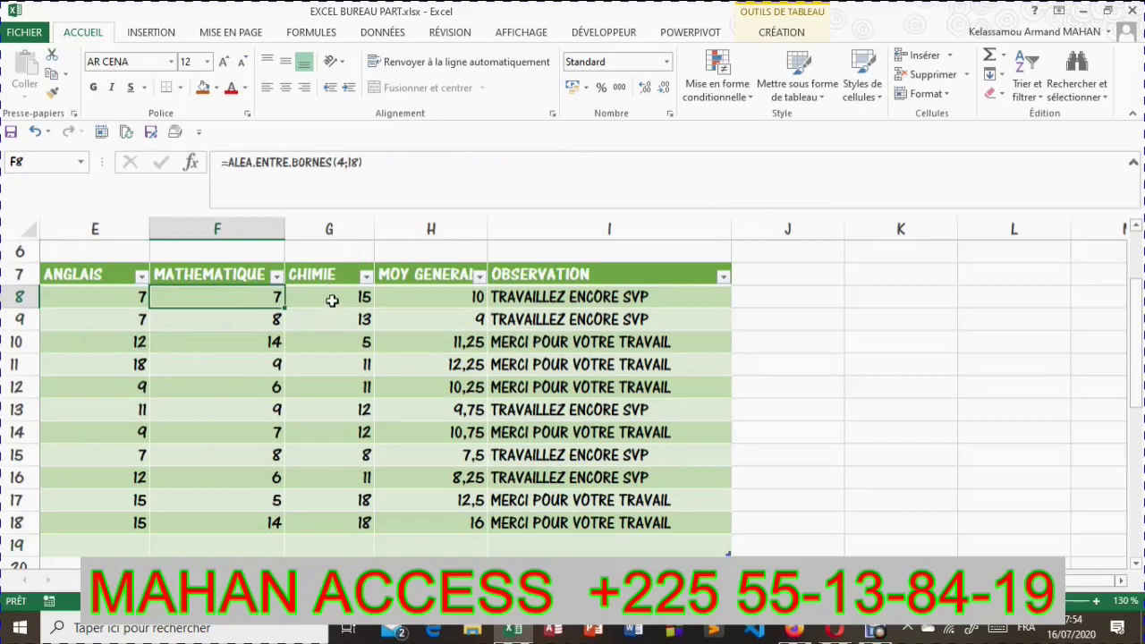
pyautogui.click(277, 361)
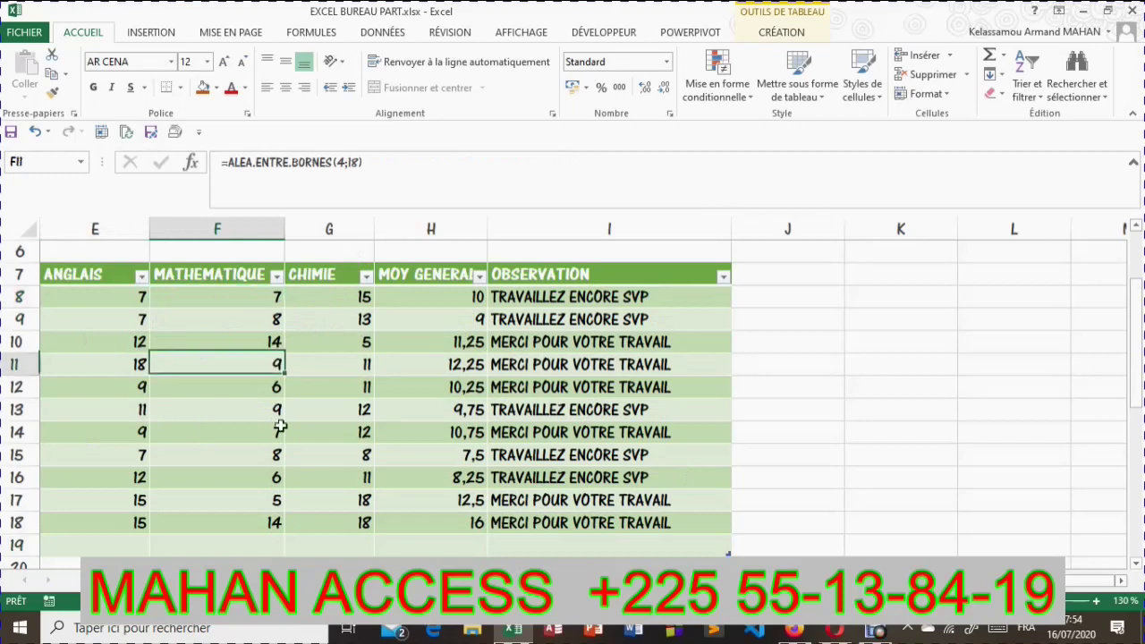
# Compare the averages with the OBSERVATION entries and re-enter the I8 formula unchanged to recalculate the random grades.
pyautogui.click(543, 519)
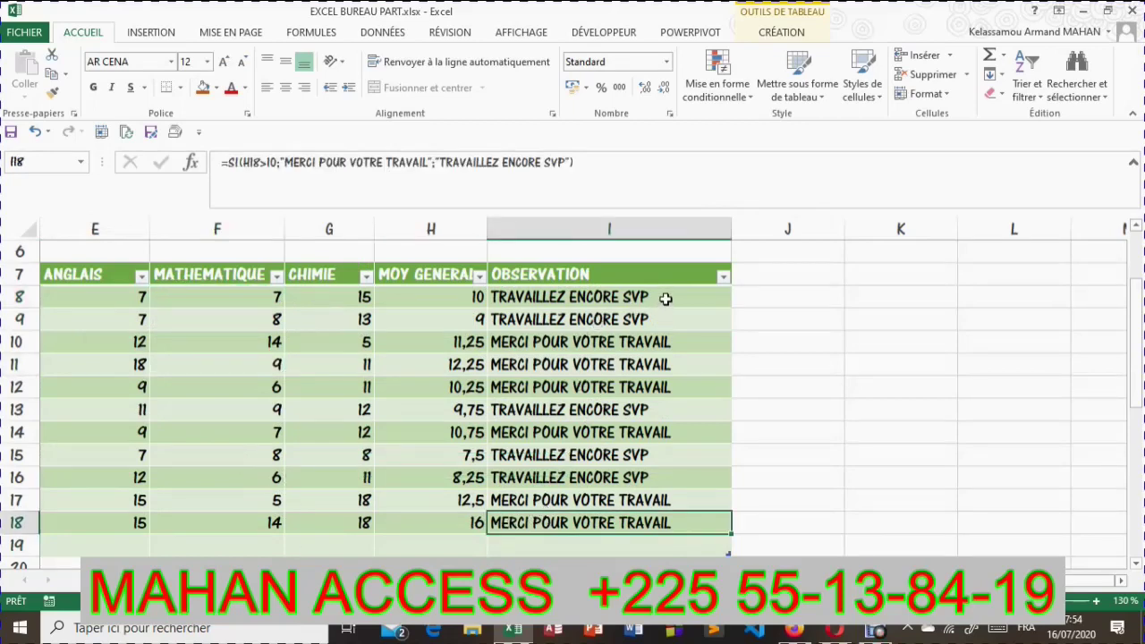
pyautogui.click(462, 301)
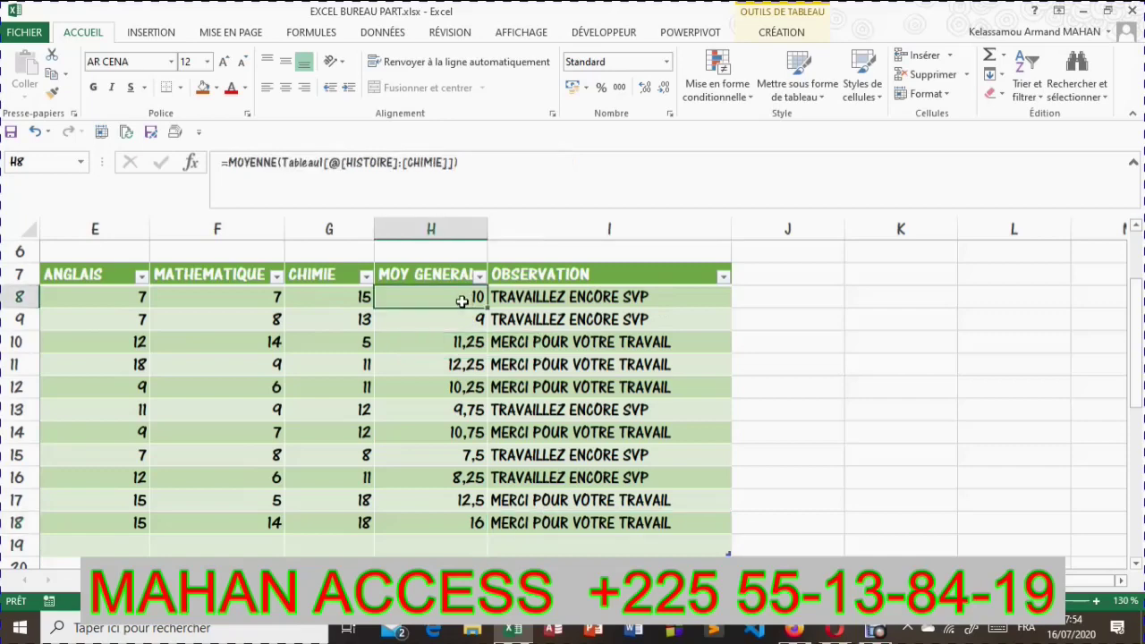
pyautogui.doubleClick(667, 298)
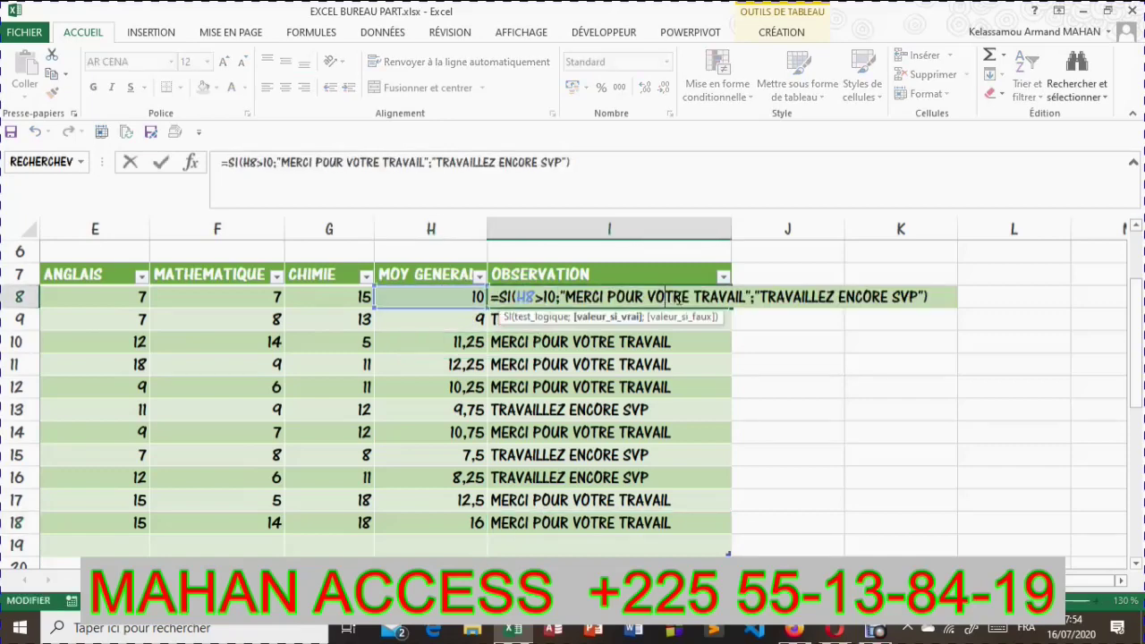
pyautogui.press('Return')
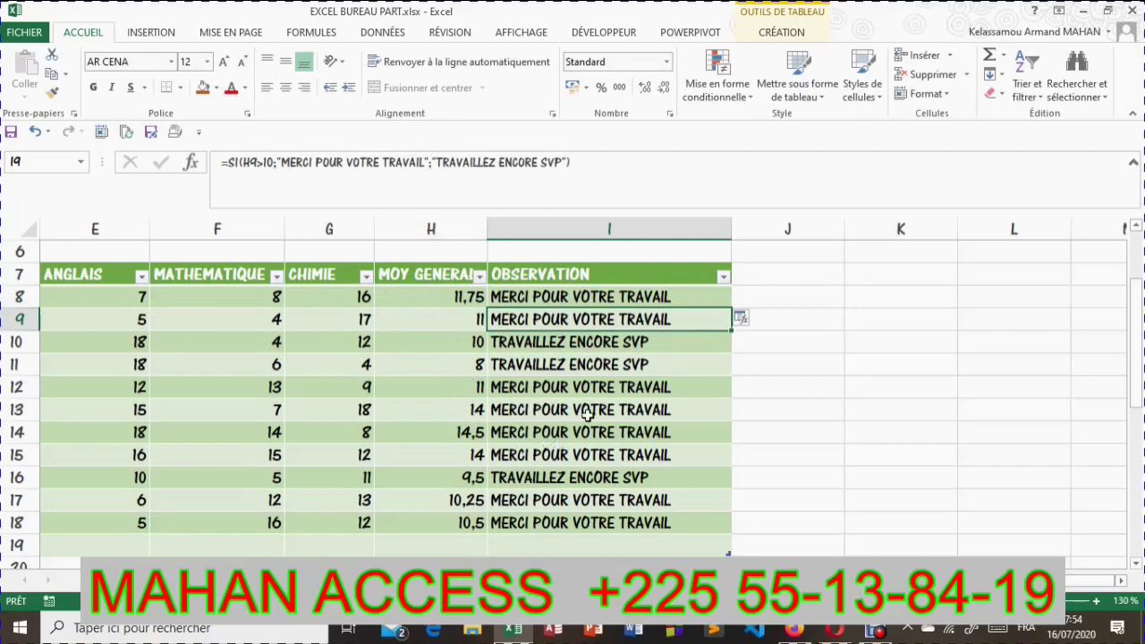
pyautogui.click(695, 344)
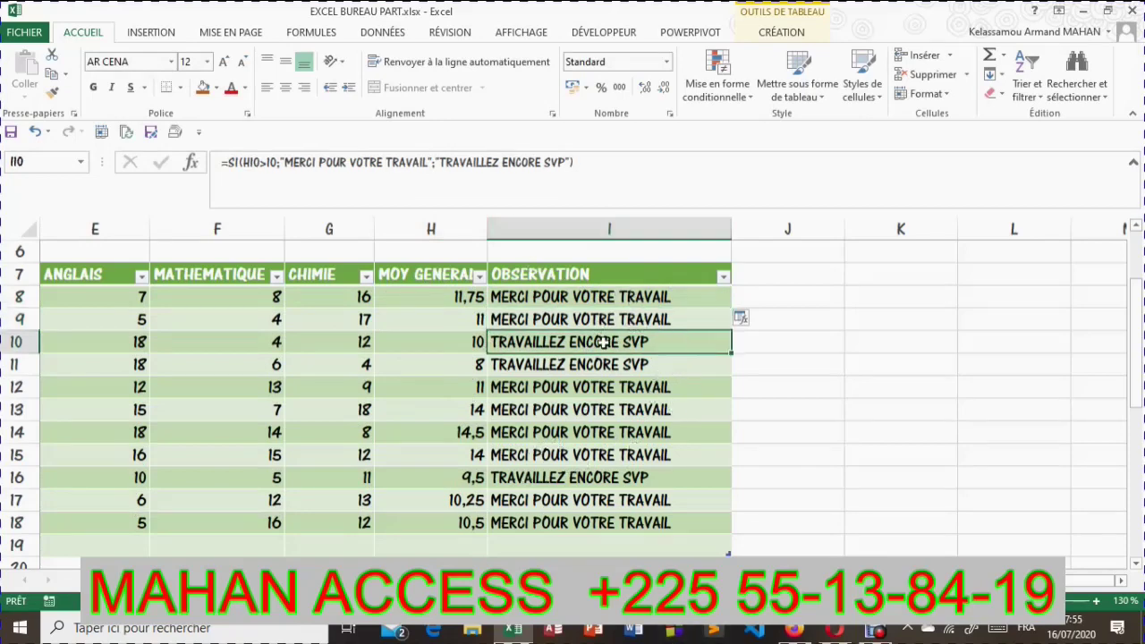
pyautogui.click(599, 431)
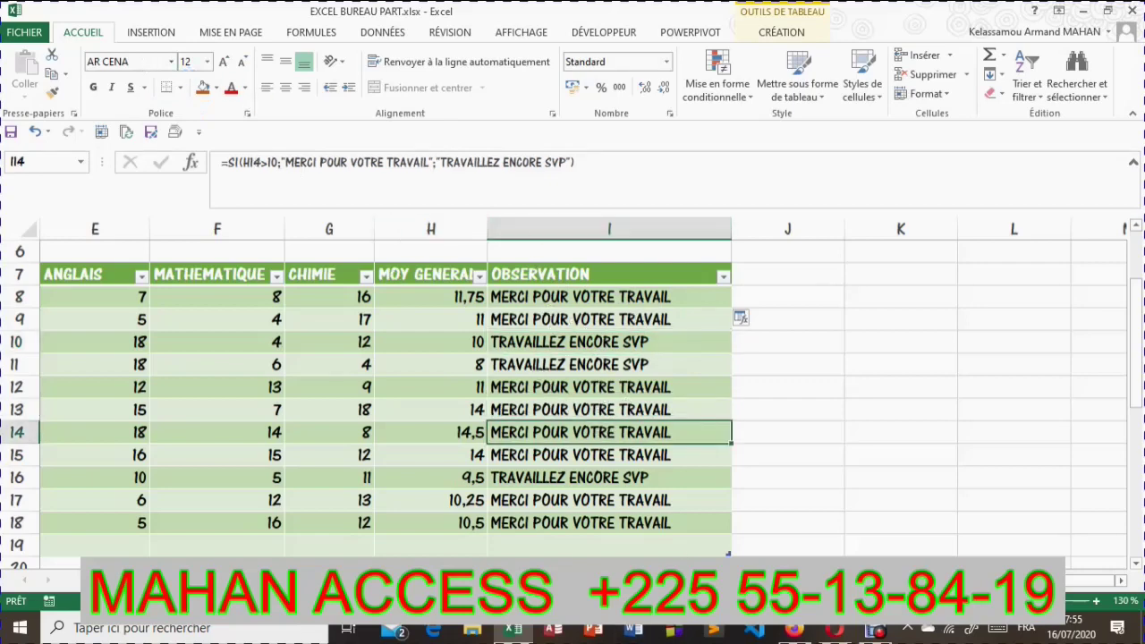
# Start a text-contains highlighting rule on OBSERVATION cells I8:I18 with the text MERCI, viewing the sheet at 120 %.
pyautogui.click(993, 602)
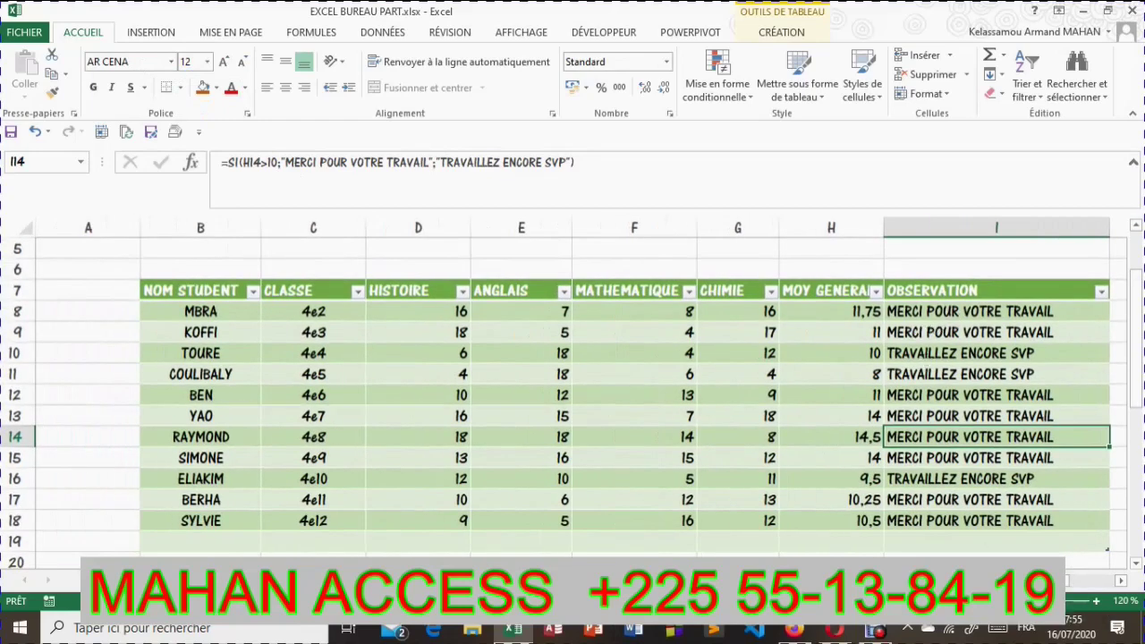
pyautogui.hscroll(1, 976, 307)
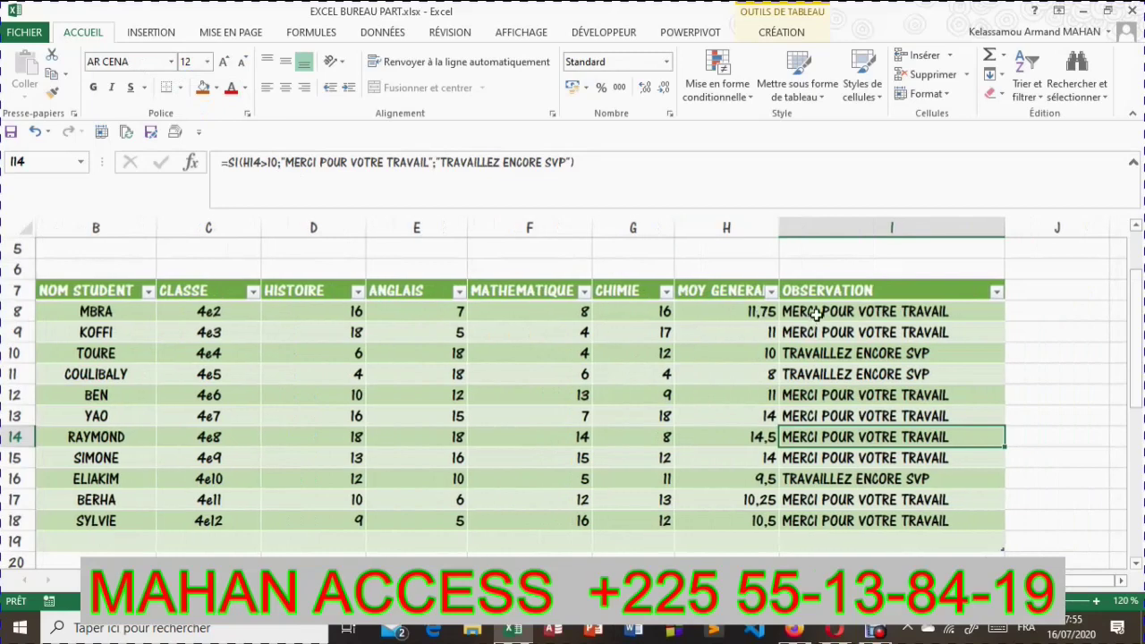
pyautogui.click(977, 307)
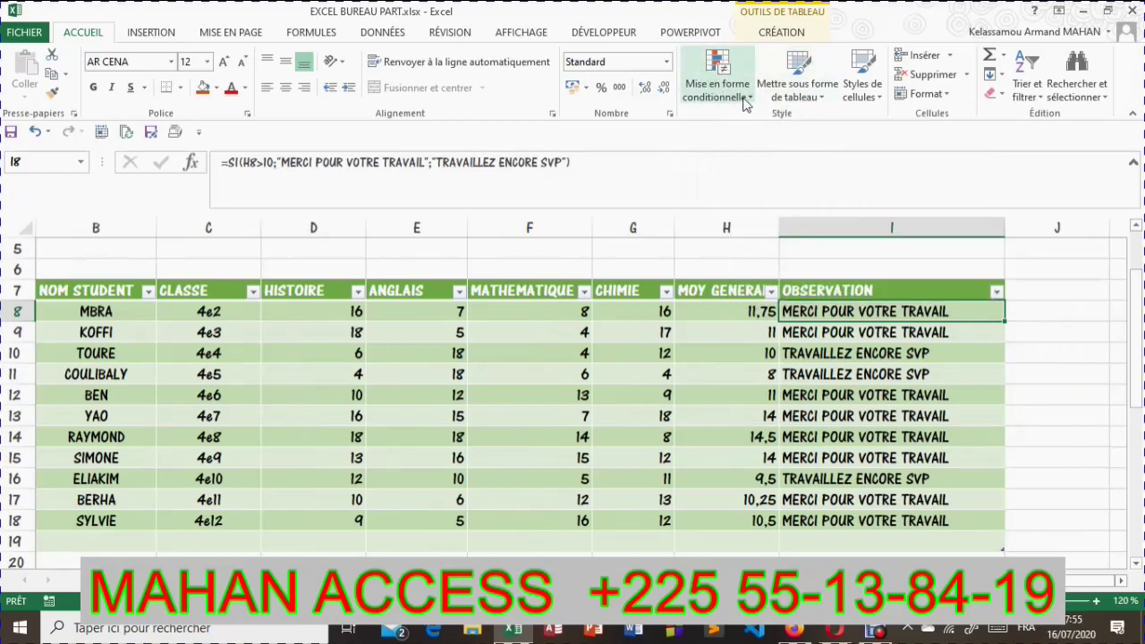
pyautogui.moveTo(831, 315); pyautogui.dragTo(823, 514)
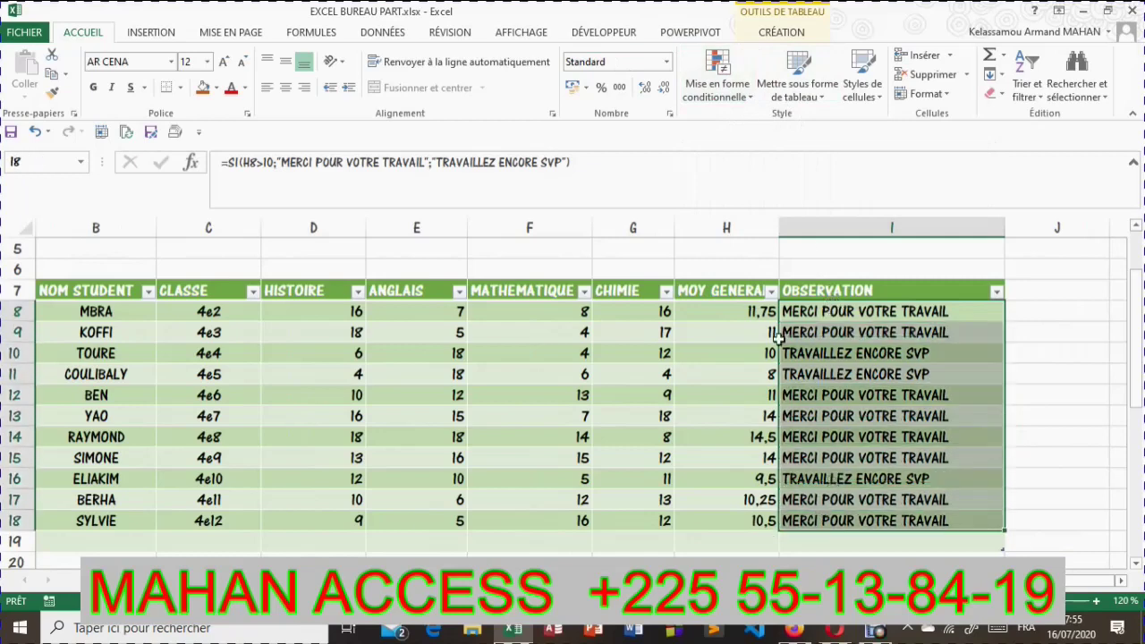
pyautogui.click(742, 98)
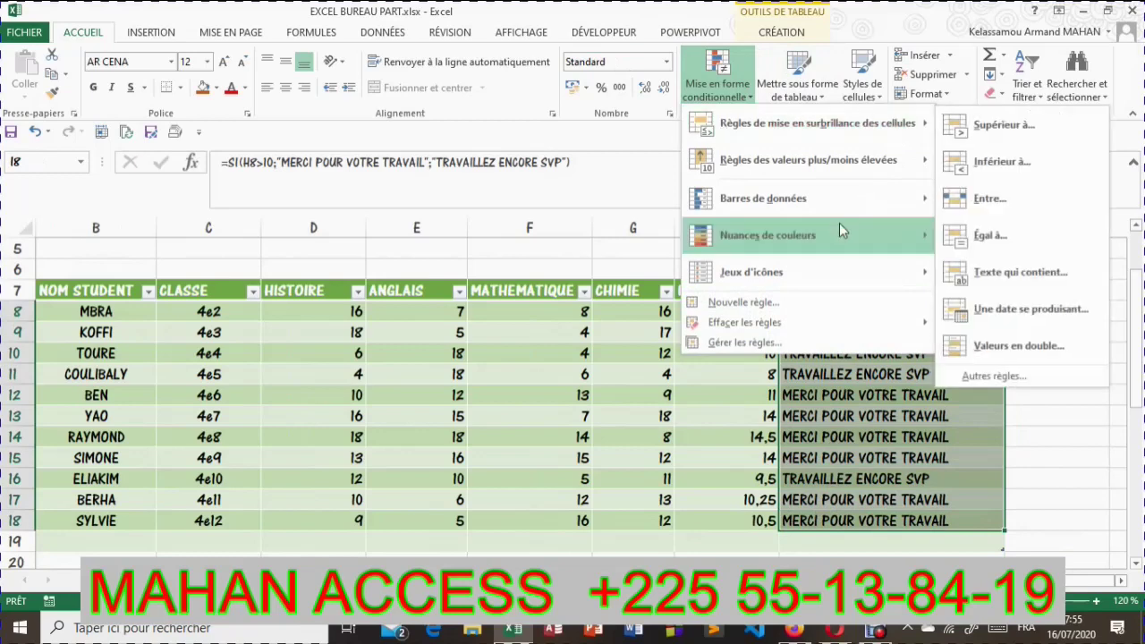
pyautogui.moveTo(823, 133)
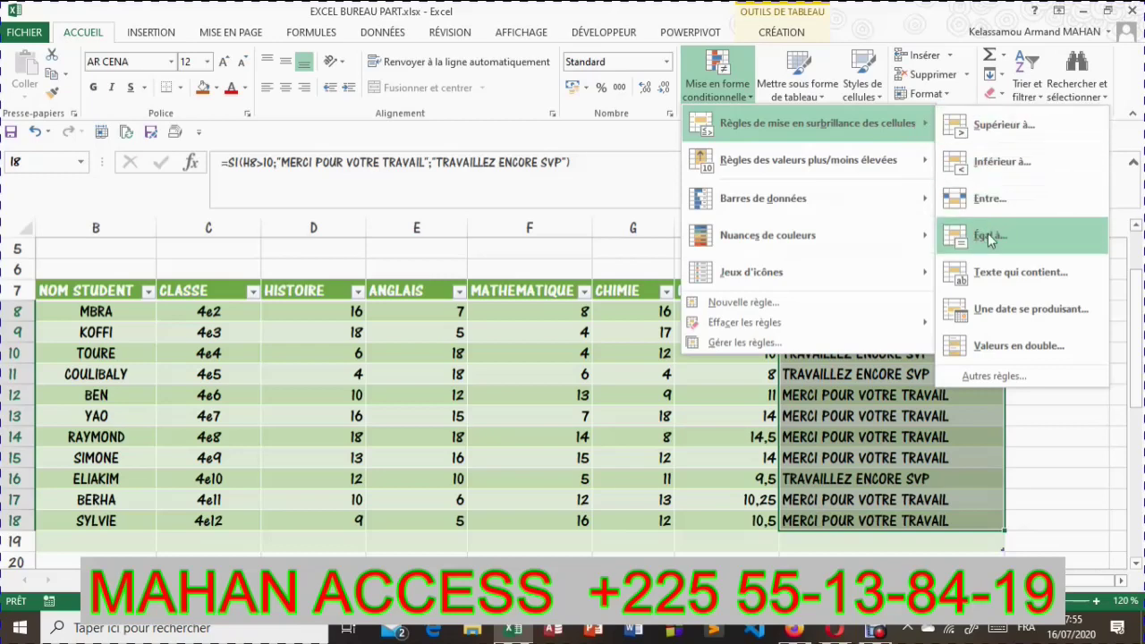
pyautogui.click(1009, 273)
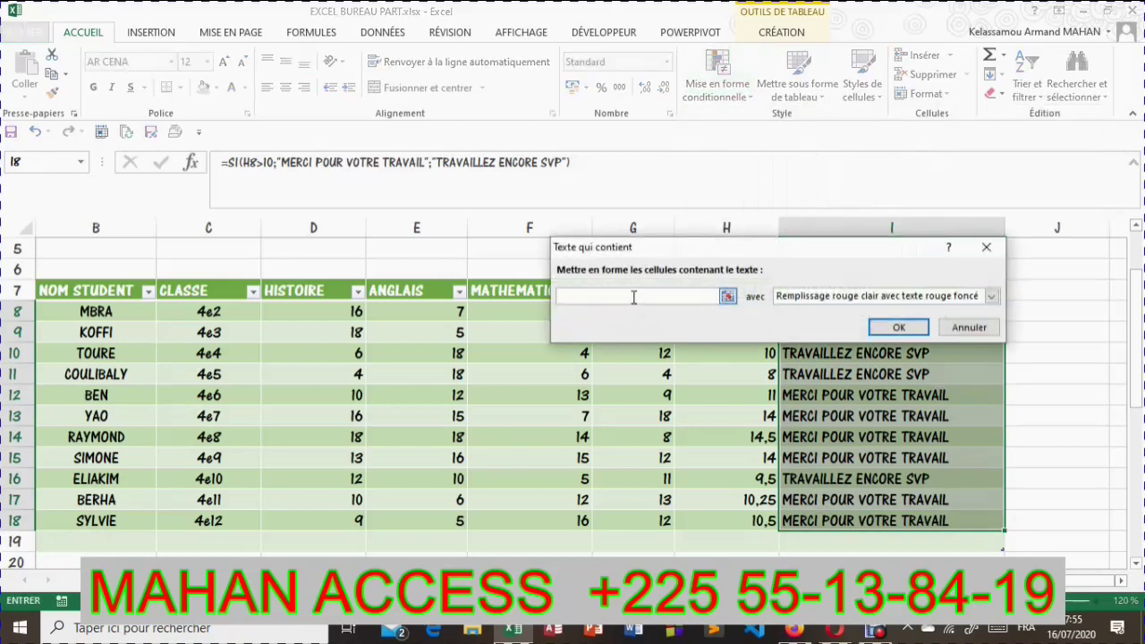
pyautogui.write('MERCI')
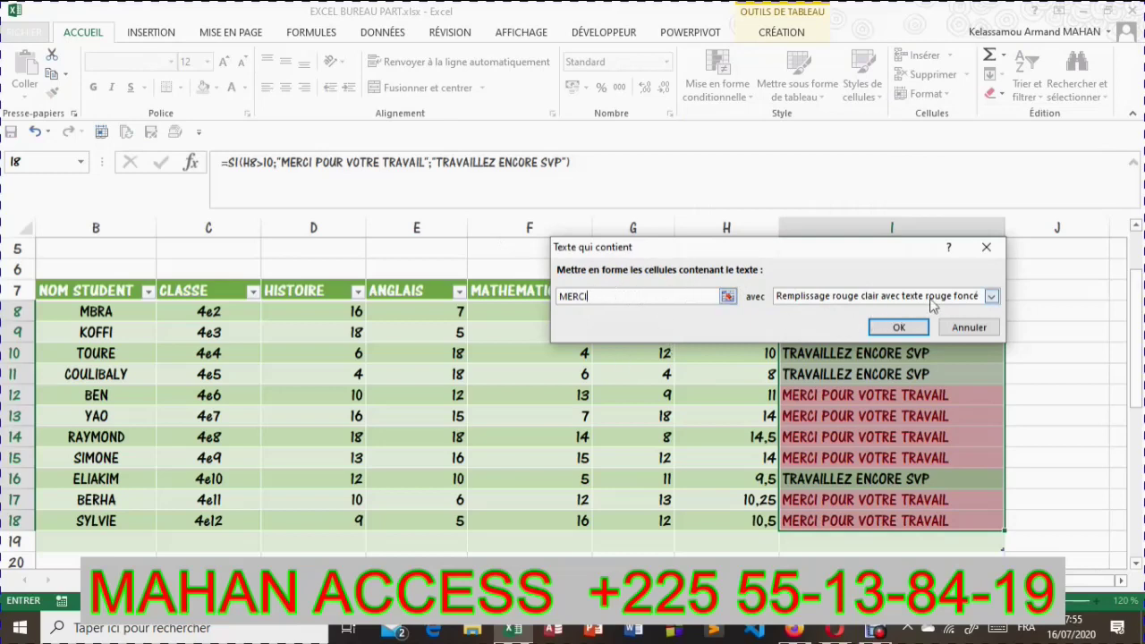
# Apply the MERCI rule with yellow fill and dark yellow text, and check the highlighted OBSERVATION cells.
pyautogui.click(988, 297)
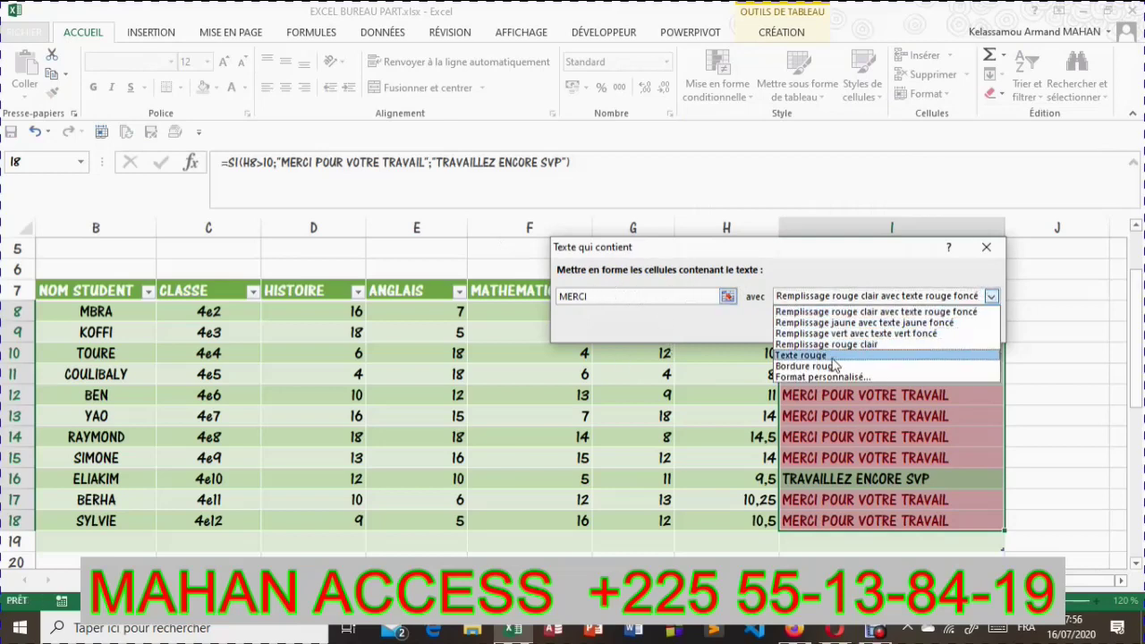
pyautogui.click(879, 334)
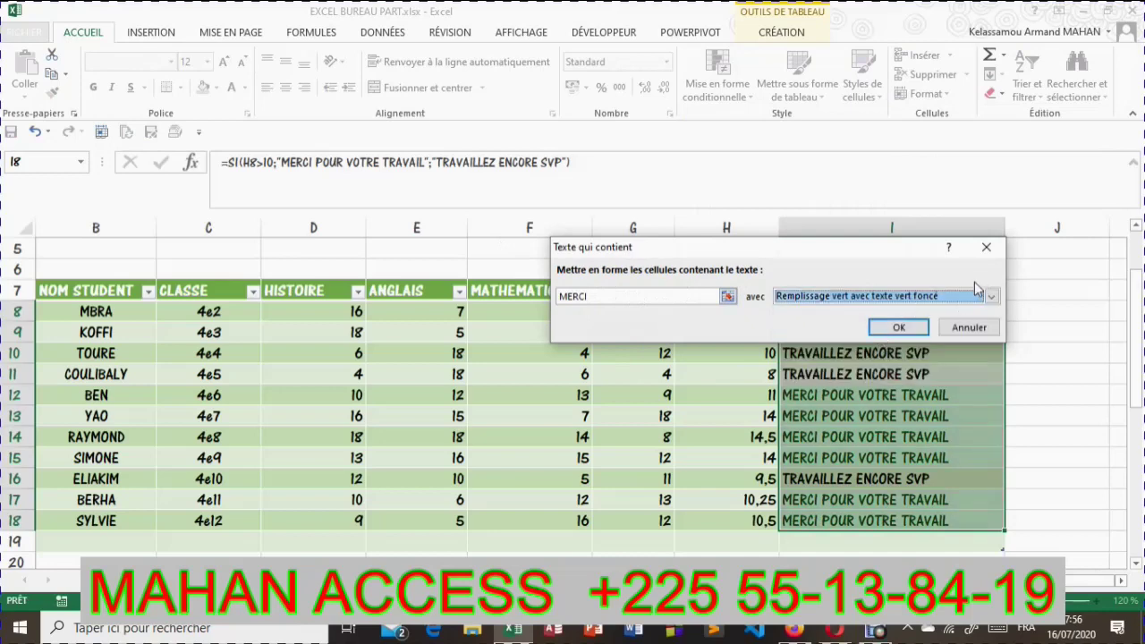
pyautogui.click(993, 297)
pyautogui.click(944, 323)
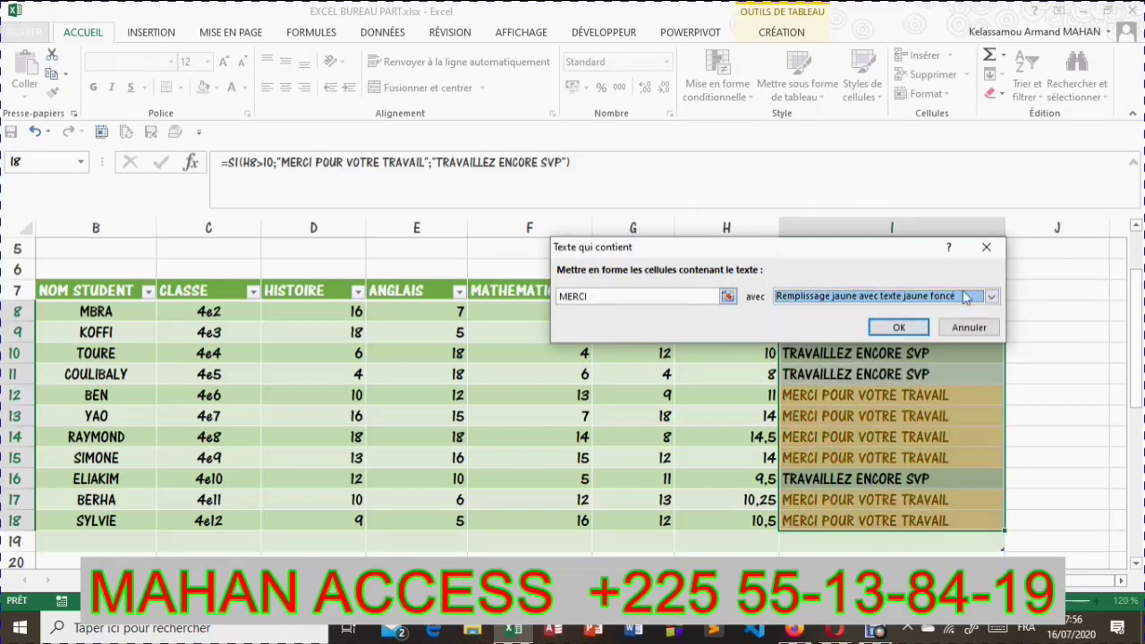
pyautogui.click(895, 327)
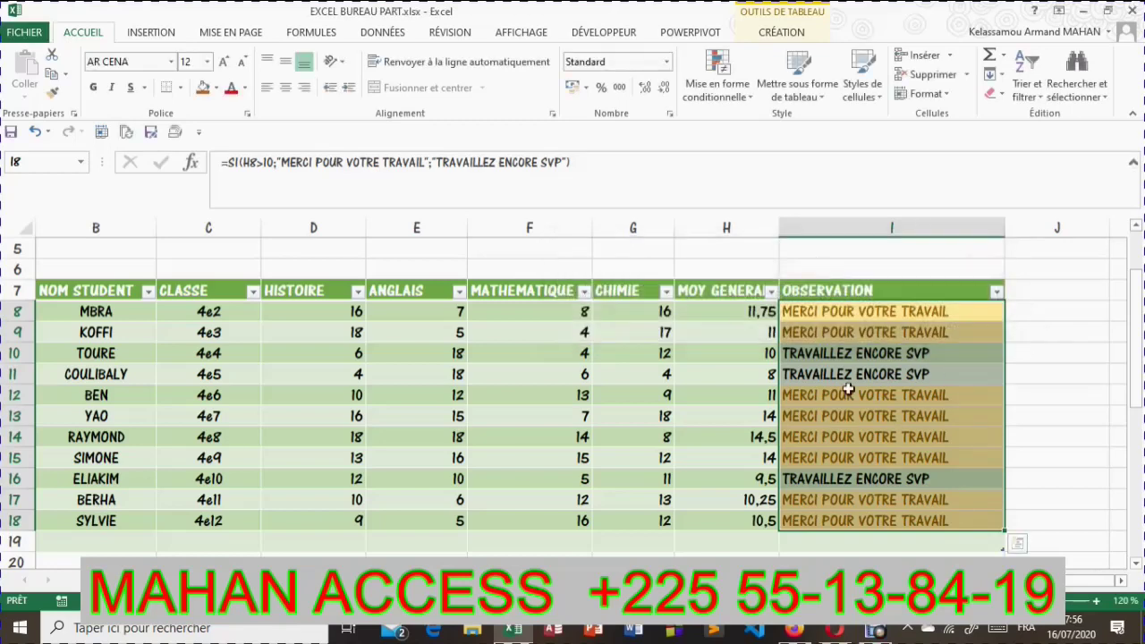
pyautogui.click(859, 410)
pyautogui.click(882, 332)
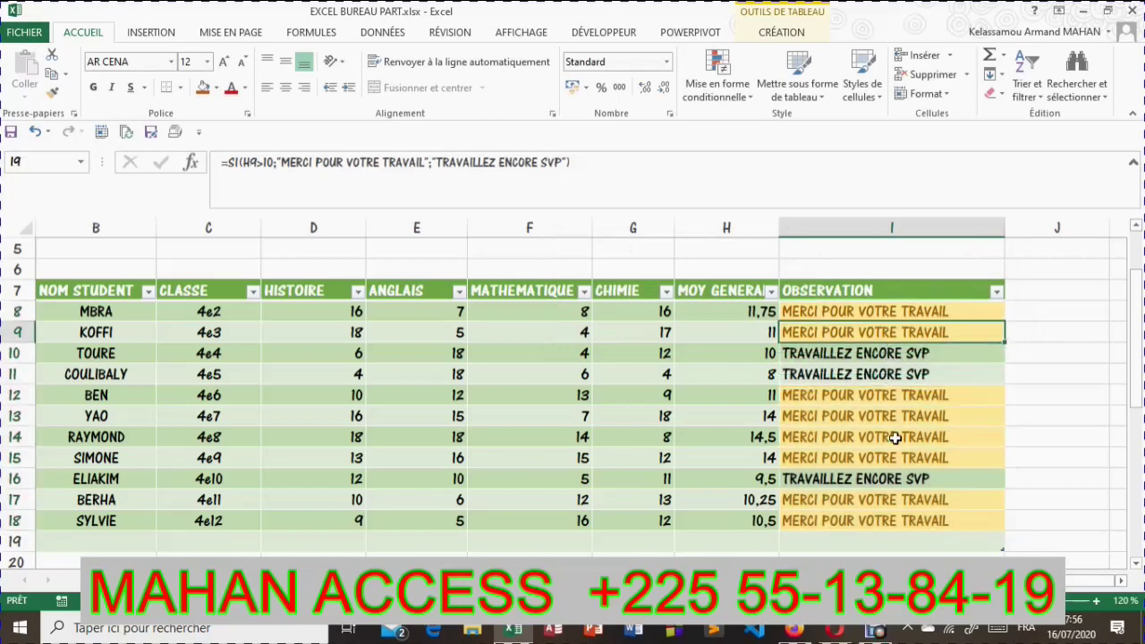
pyautogui.click(878, 437)
pyautogui.click(880, 479)
pyautogui.click(877, 499)
pyautogui.click(871, 419)
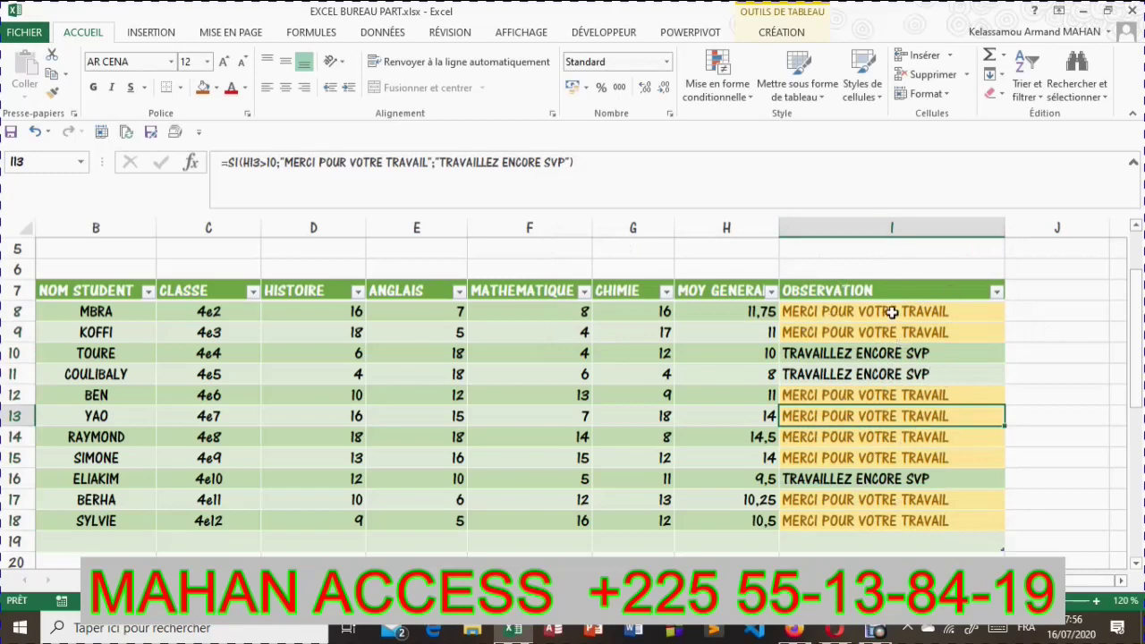
# Highlight the cells in I8:I18 containing the text SVP with light red fill and dark red text.
pyautogui.moveTo(886, 308); pyautogui.dragTo(889, 517)
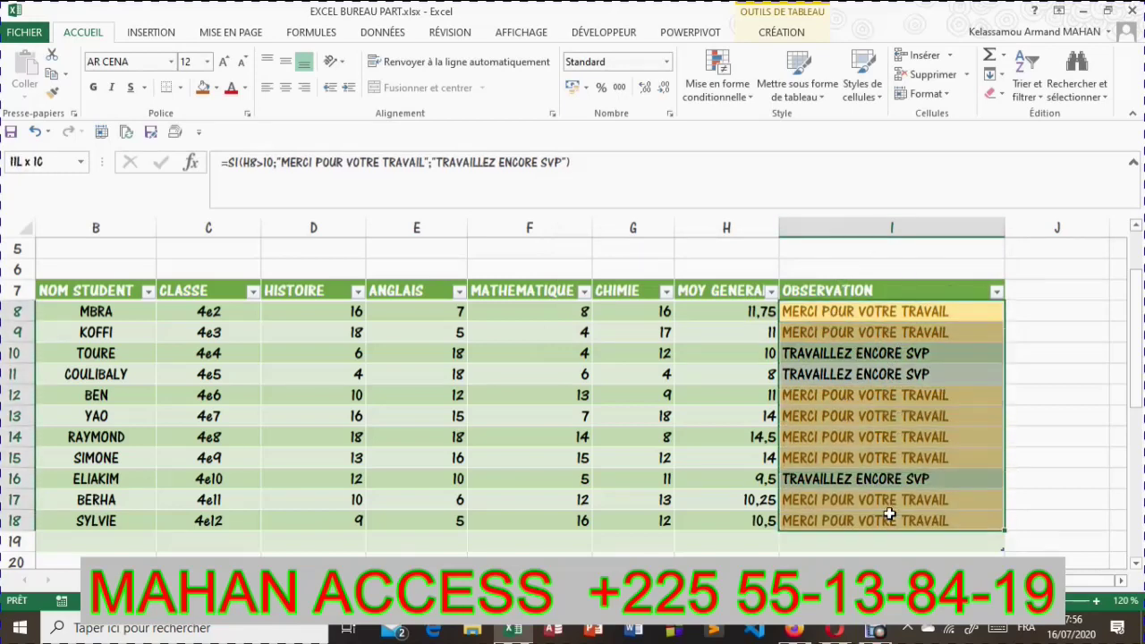
pyautogui.click(729, 99)
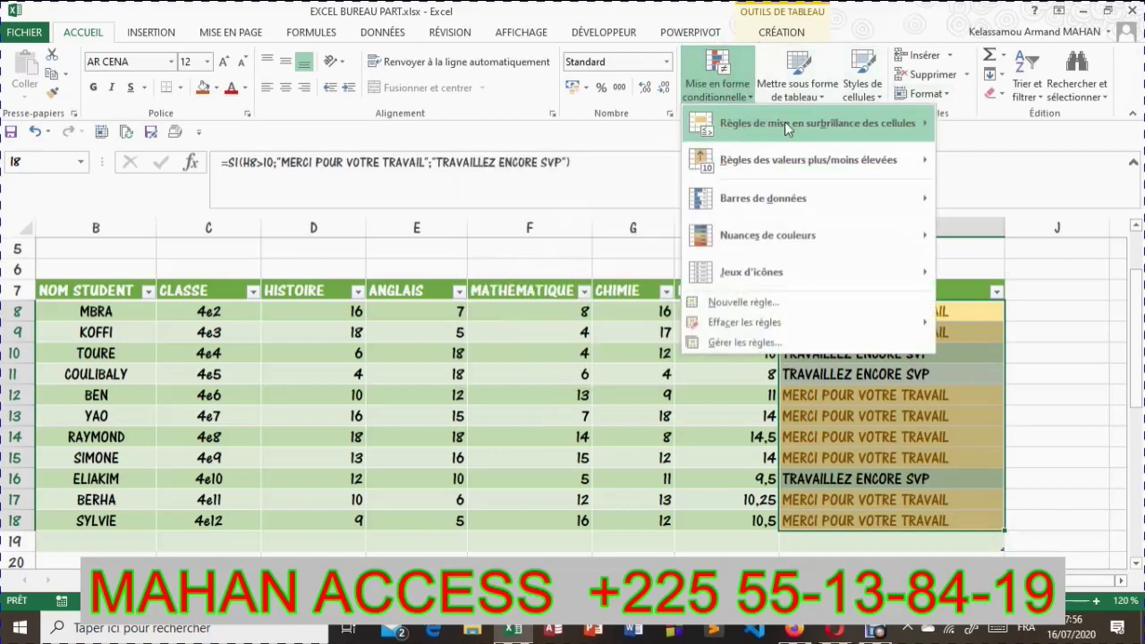
pyautogui.moveTo(817, 142)
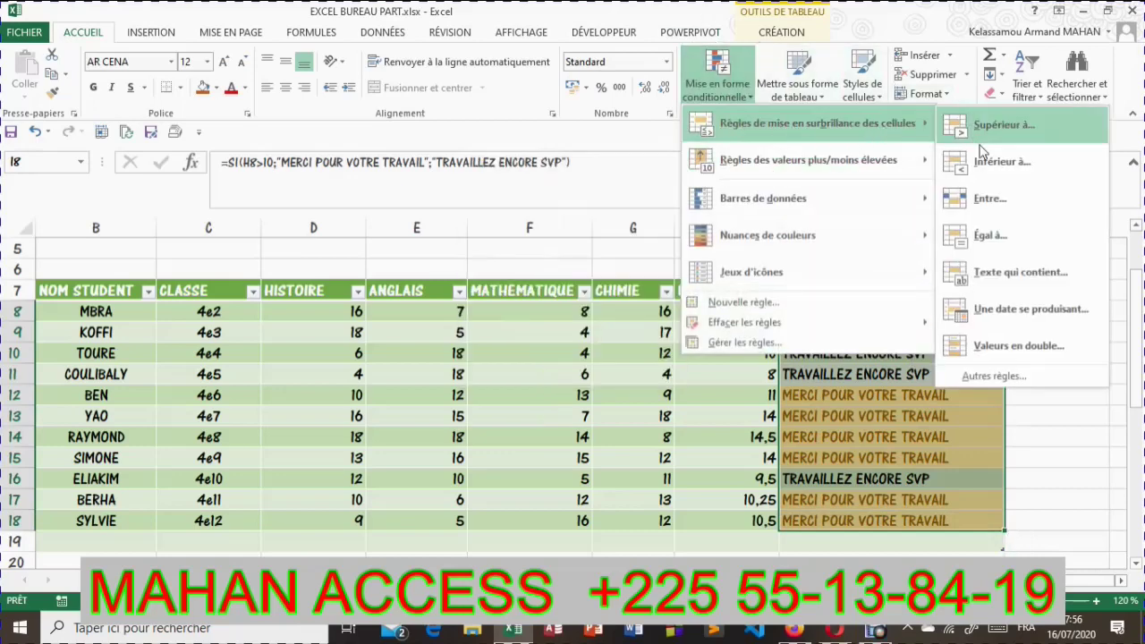
pyautogui.click(1021, 273)
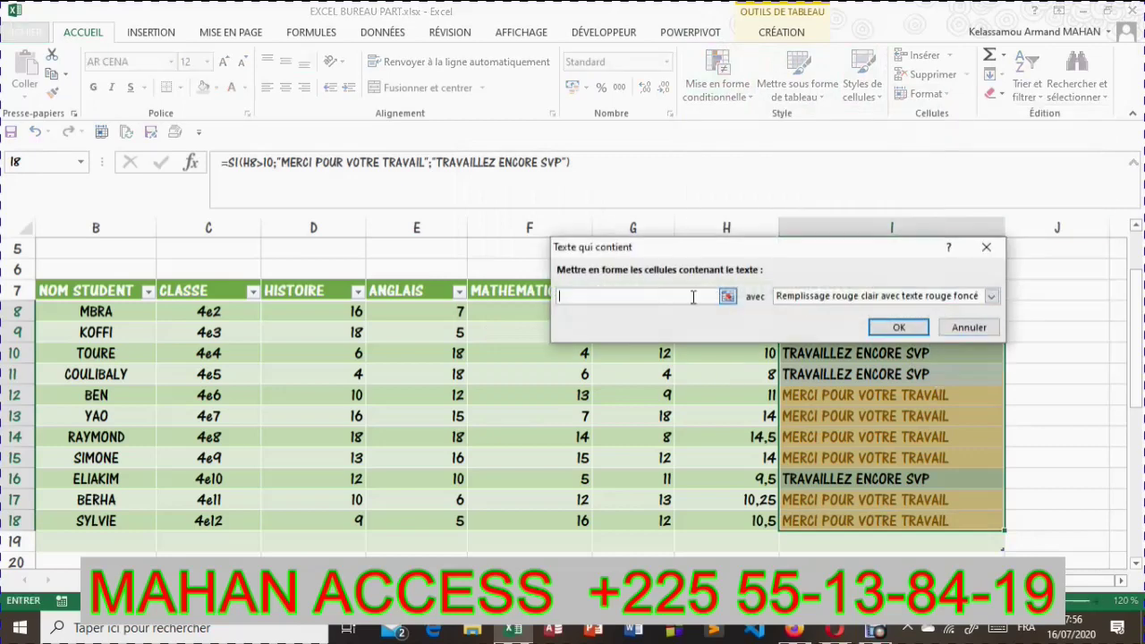
pyautogui.write('SVP')
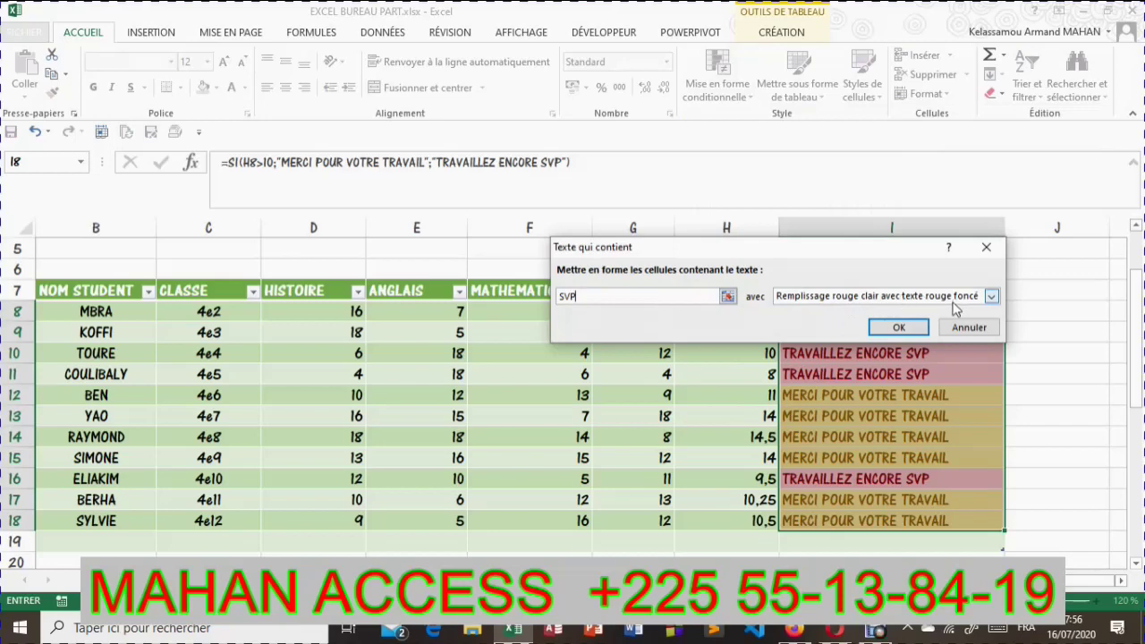
pyautogui.click(893, 328)
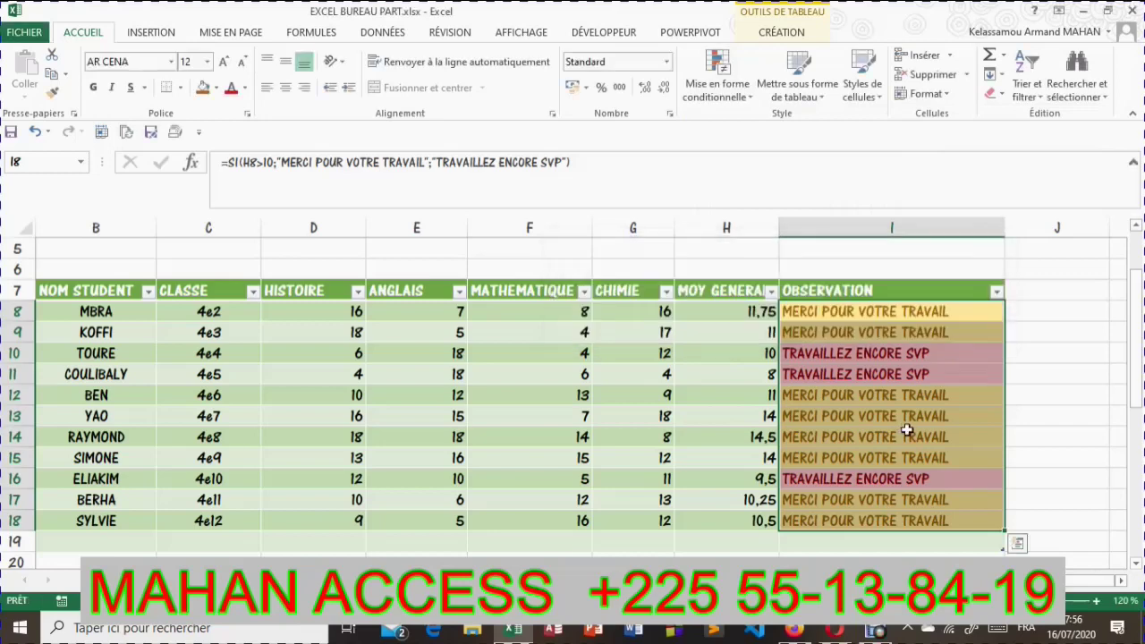
# Check the highlighting down the OBSERVATION column and re-enter the I14 formula unchanged to recalculate the random grades.
pyautogui.click(906, 434)
pyautogui.click(923, 313)
pyautogui.click(870, 356)
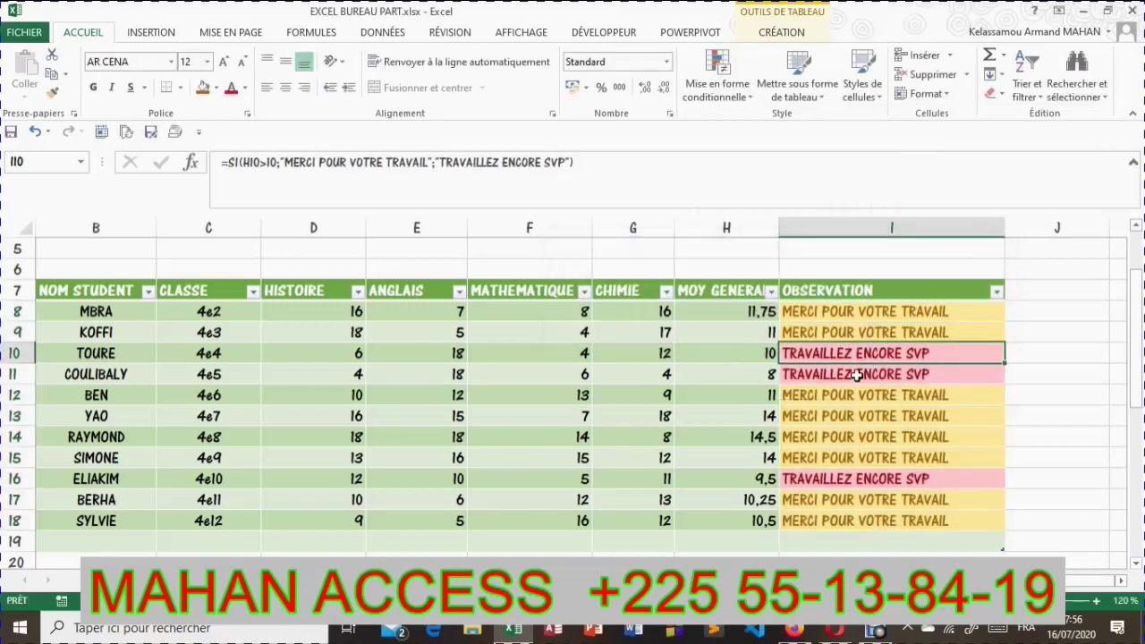
pyautogui.click(857, 374)
pyautogui.click(873, 353)
pyautogui.click(875, 376)
pyautogui.click(879, 399)
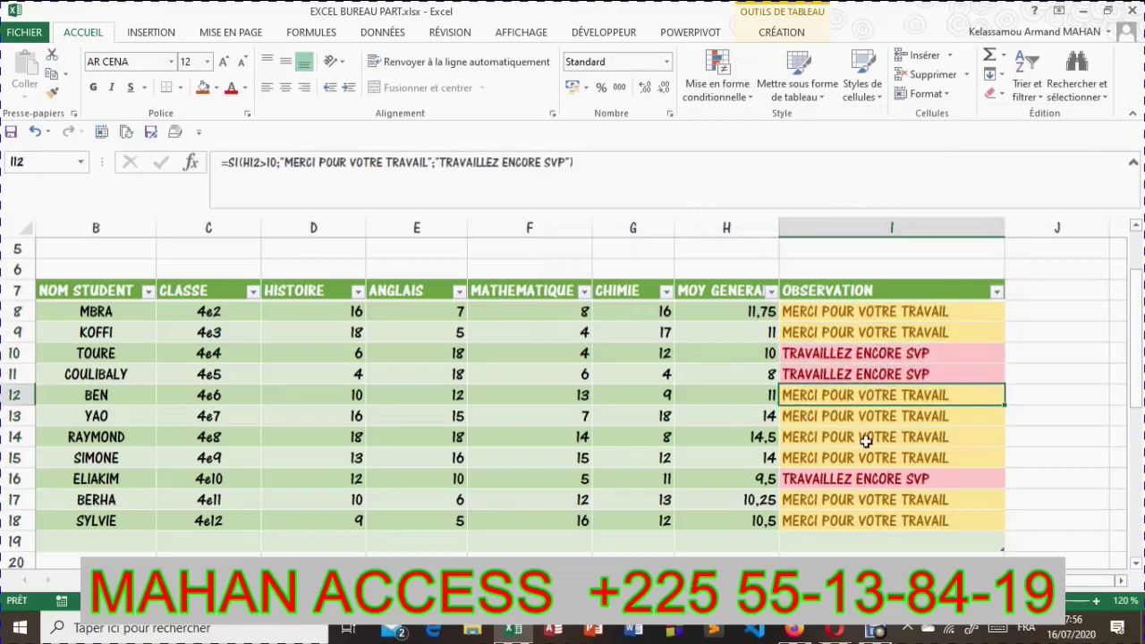
pyautogui.click(873, 437)
pyautogui.doubleClick(898, 435)
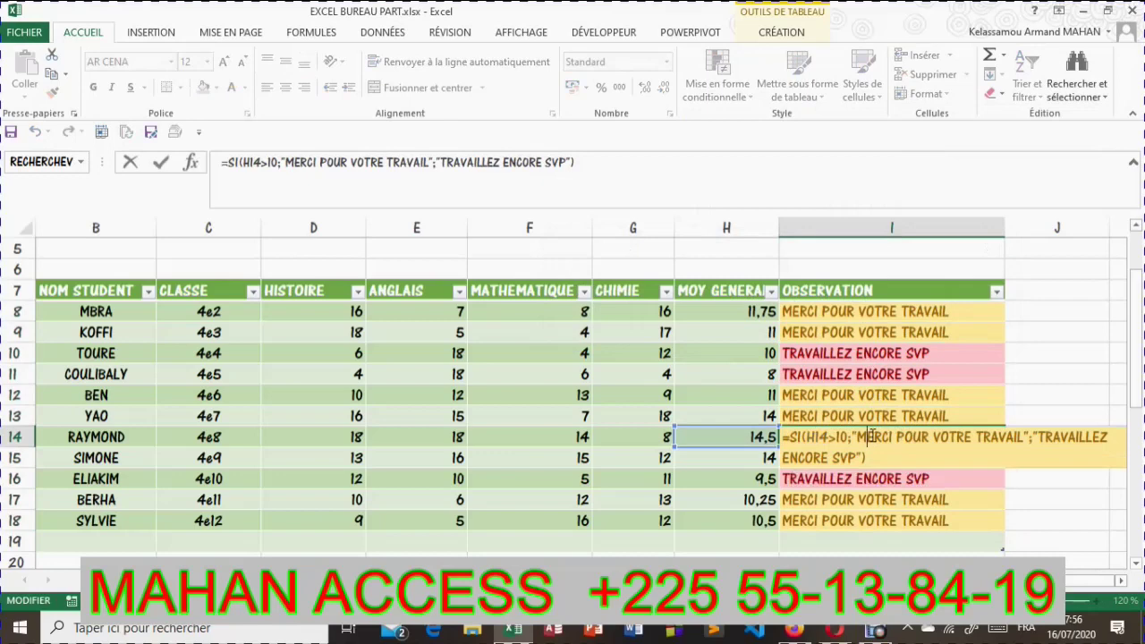
pyautogui.press('Return')
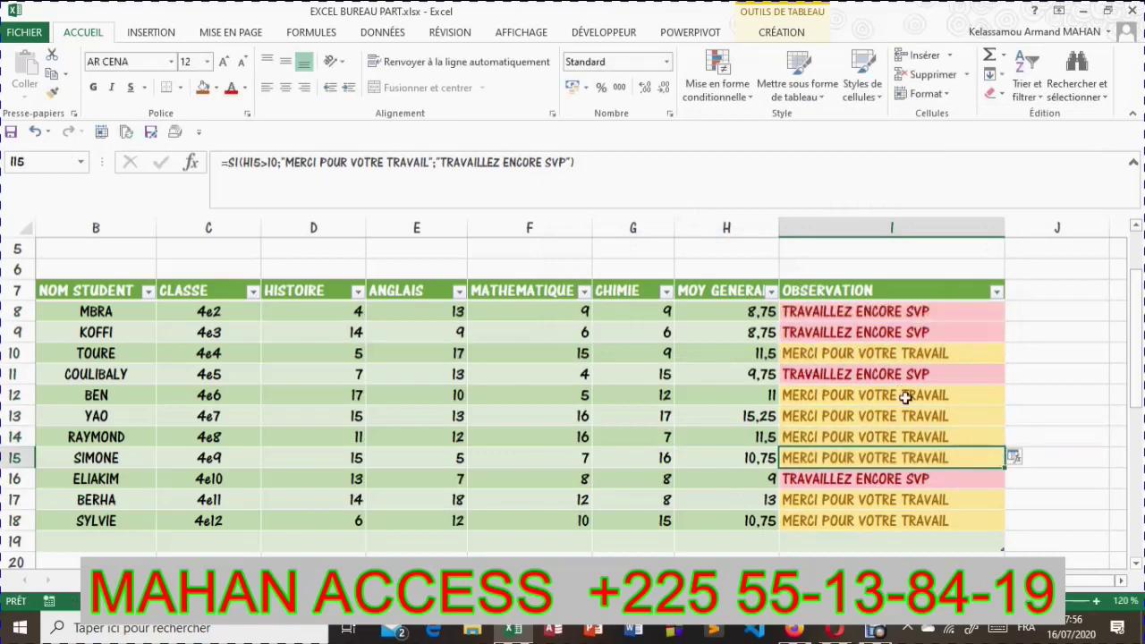
# Review the sheet from the orange text box below the table back up to the results title.
pyautogui.click(764, 542)
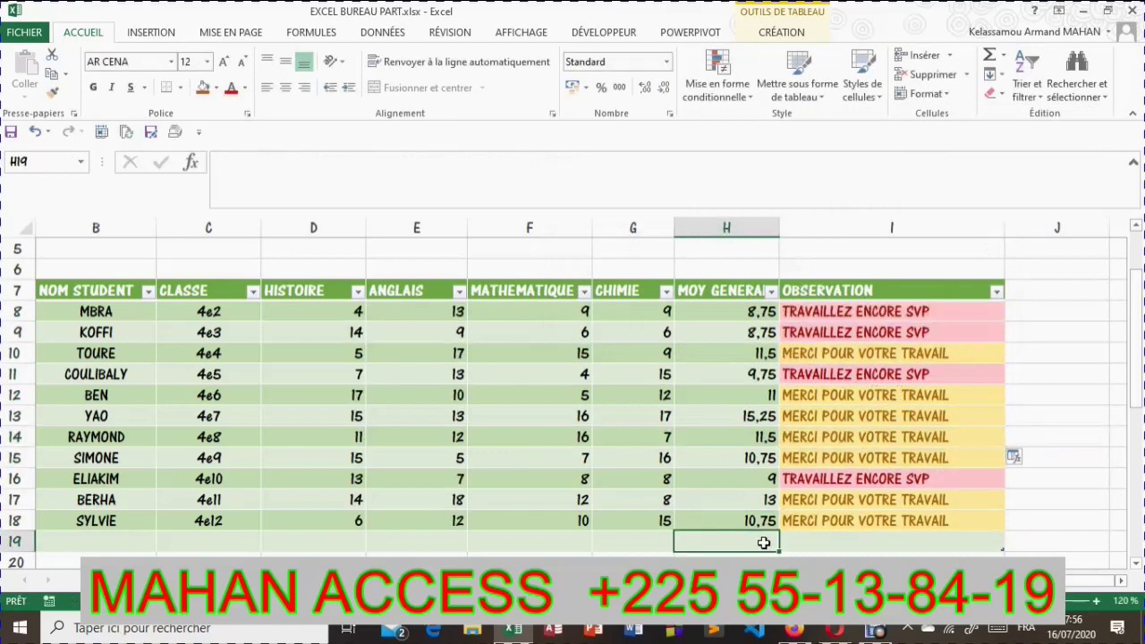
pyautogui.press('Down')
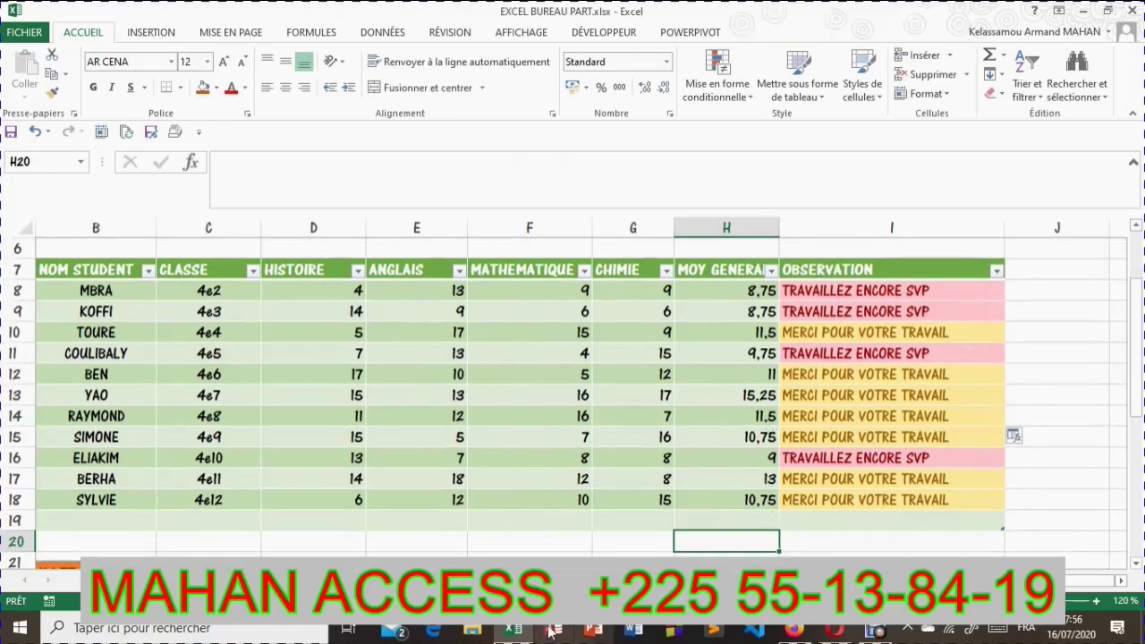
pyautogui.scroll(-2, 445, 523)
pyautogui.click(444, 523)
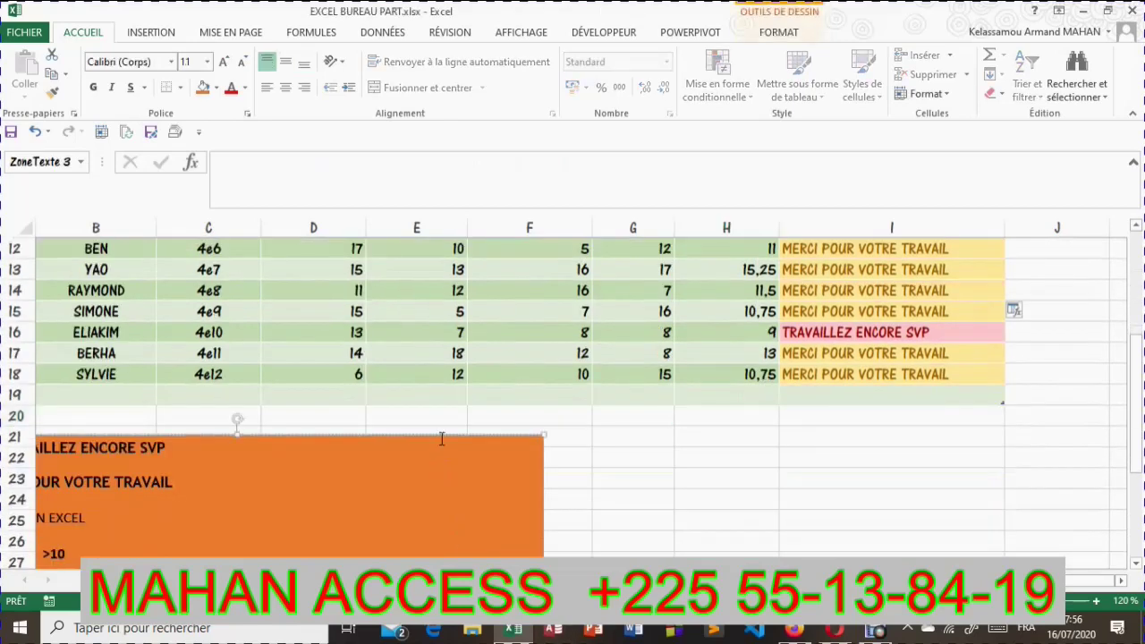
pyautogui.scroll(3, 389, 478)
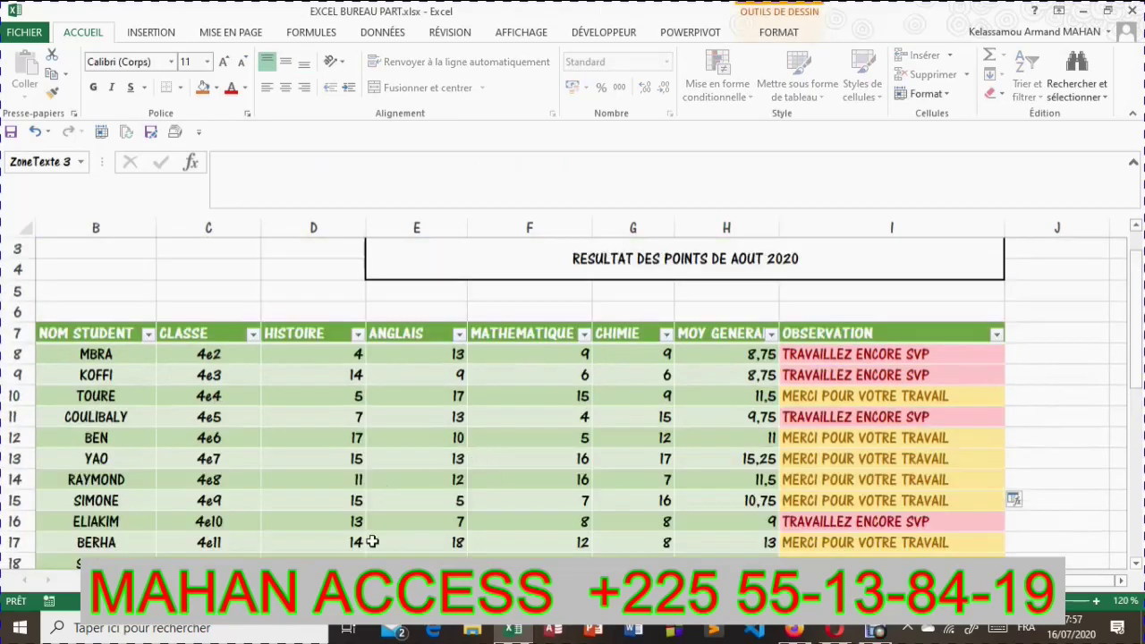